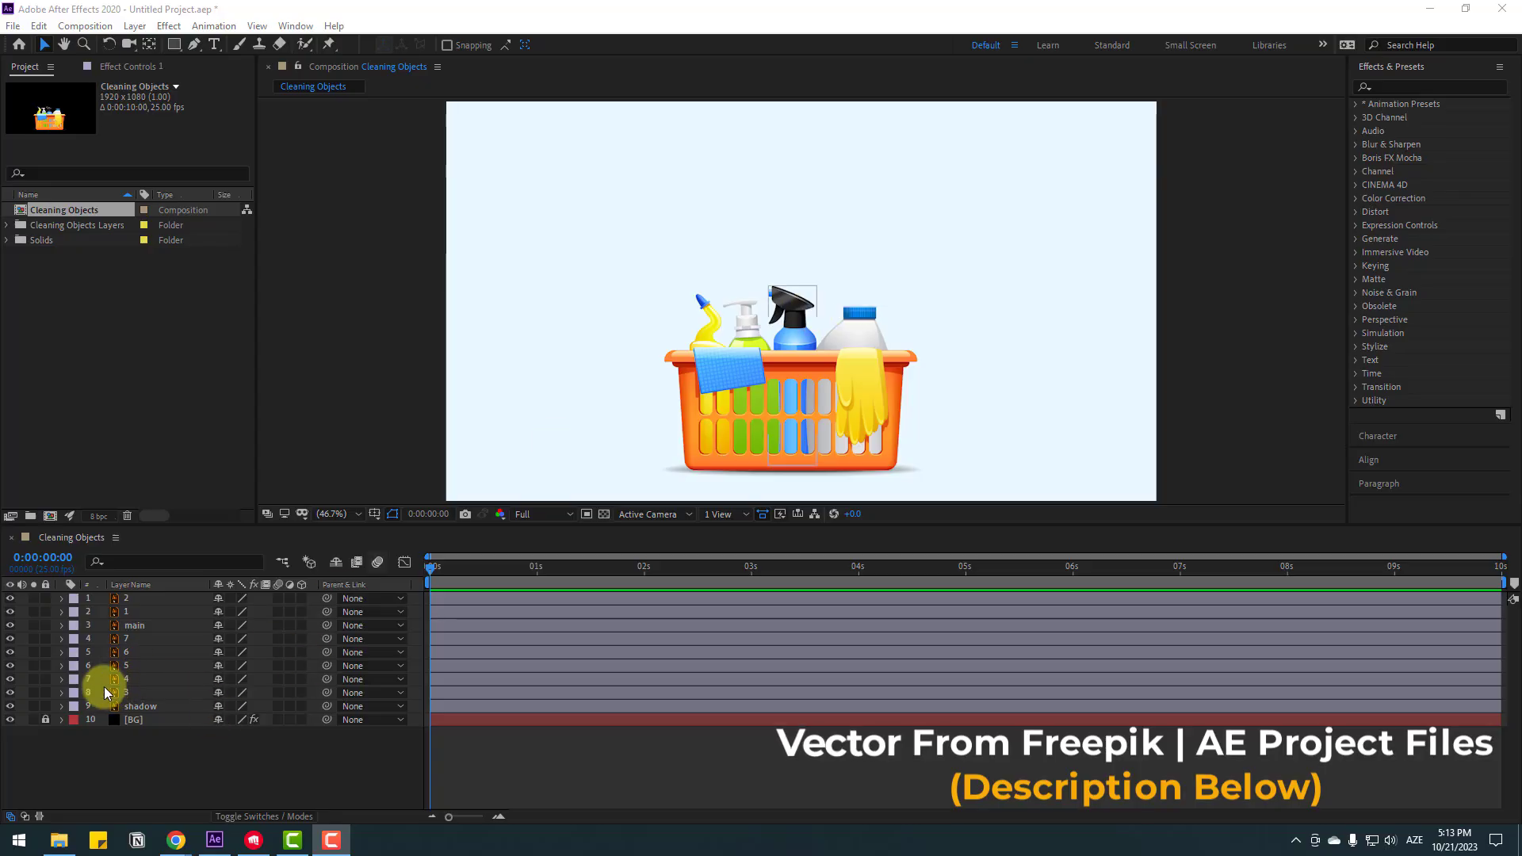
- Raise the blue spray bottle (layer 4) to Position 935.6, 257.4 and add a Position keyframe at 0 seconds
click(44, 727)
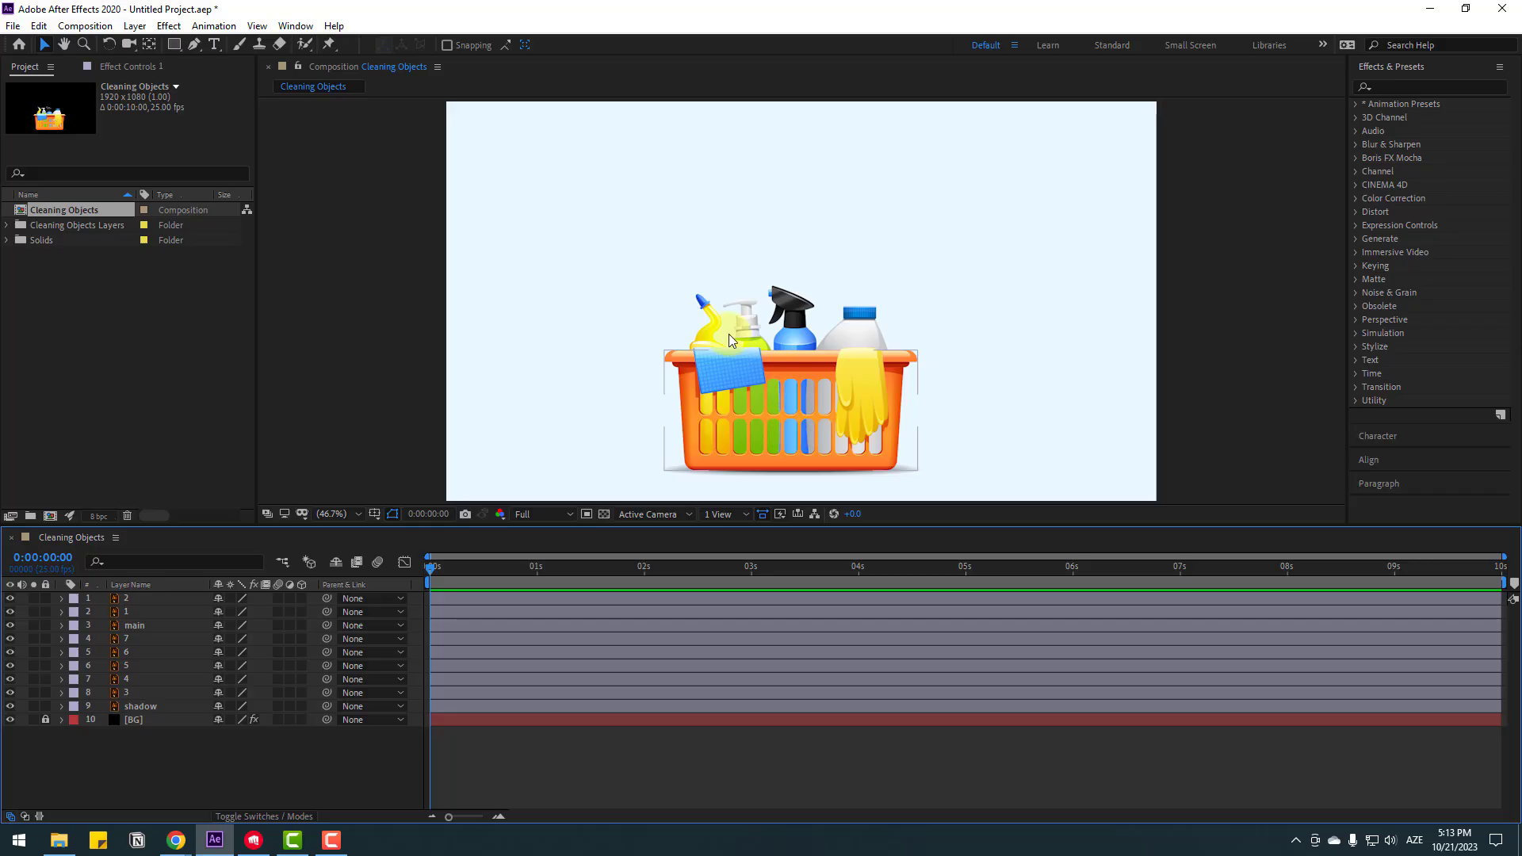
click(793, 300)
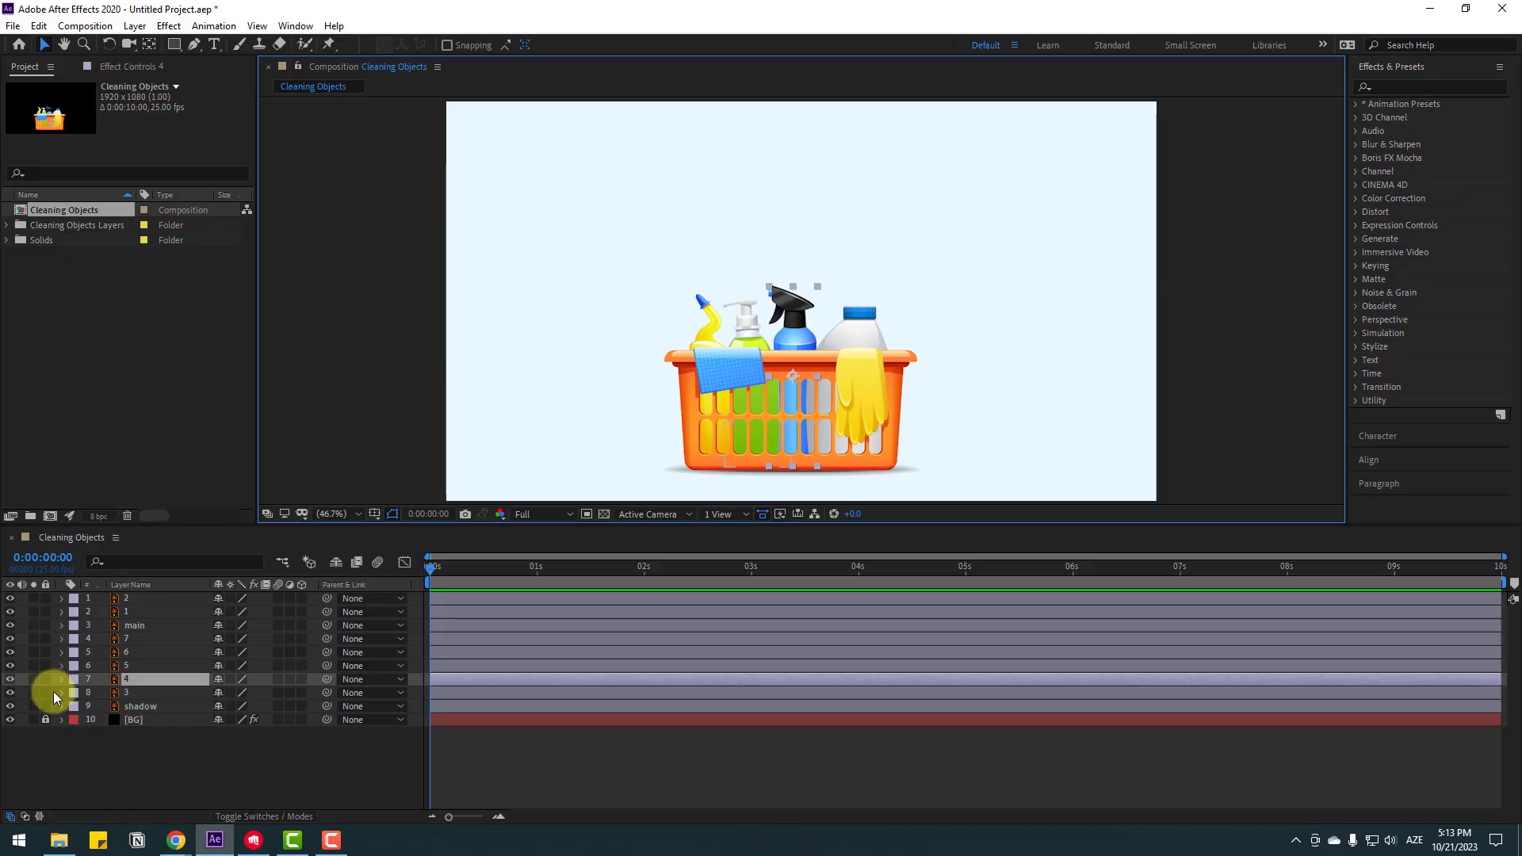
key(p)
mouse_move(252, 702)
mouse_down()
mouse_move(16, 697)
mouse_move(41, 697)
mouse_up()
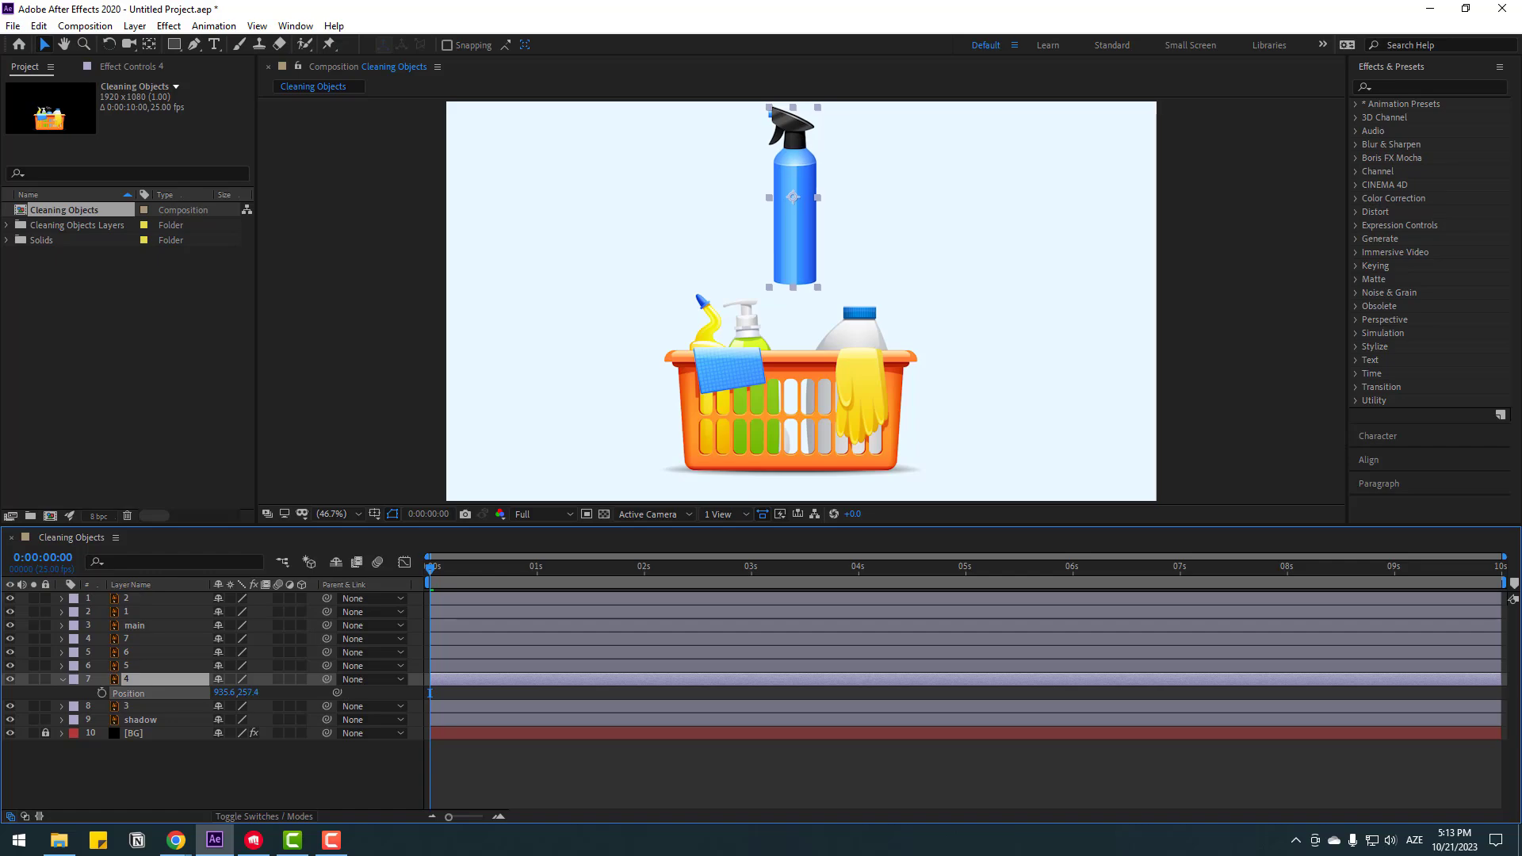
click(258, 789)
click(100, 693)
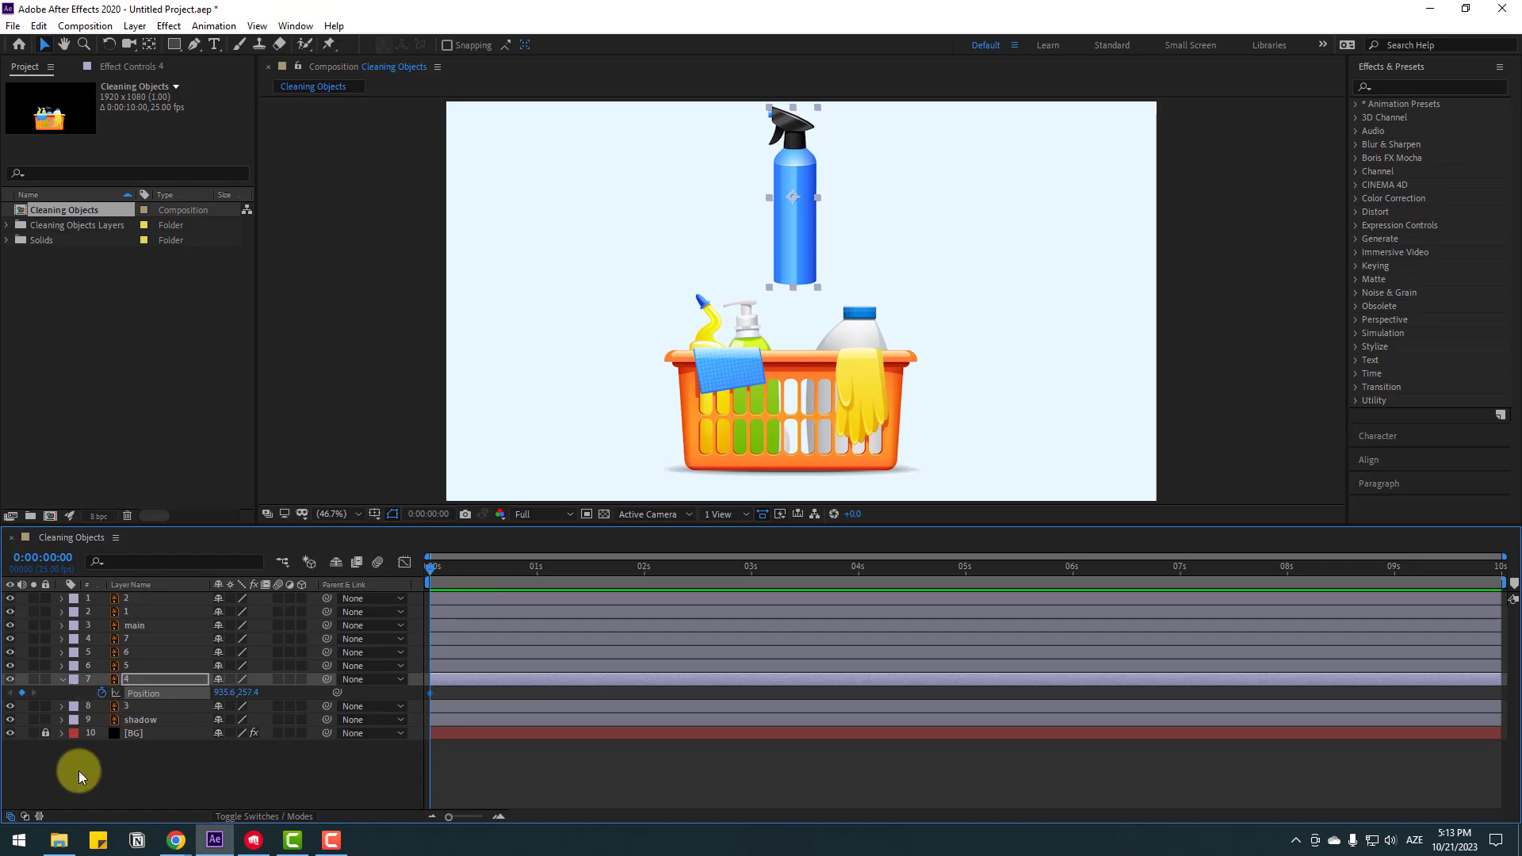
- Keyframe the spray bottle's Position at 935.6, 743.4 at 1 second and preview its drop into the basket
drag(444, 569, 536, 579)
drag(255, 695, 658, 676)
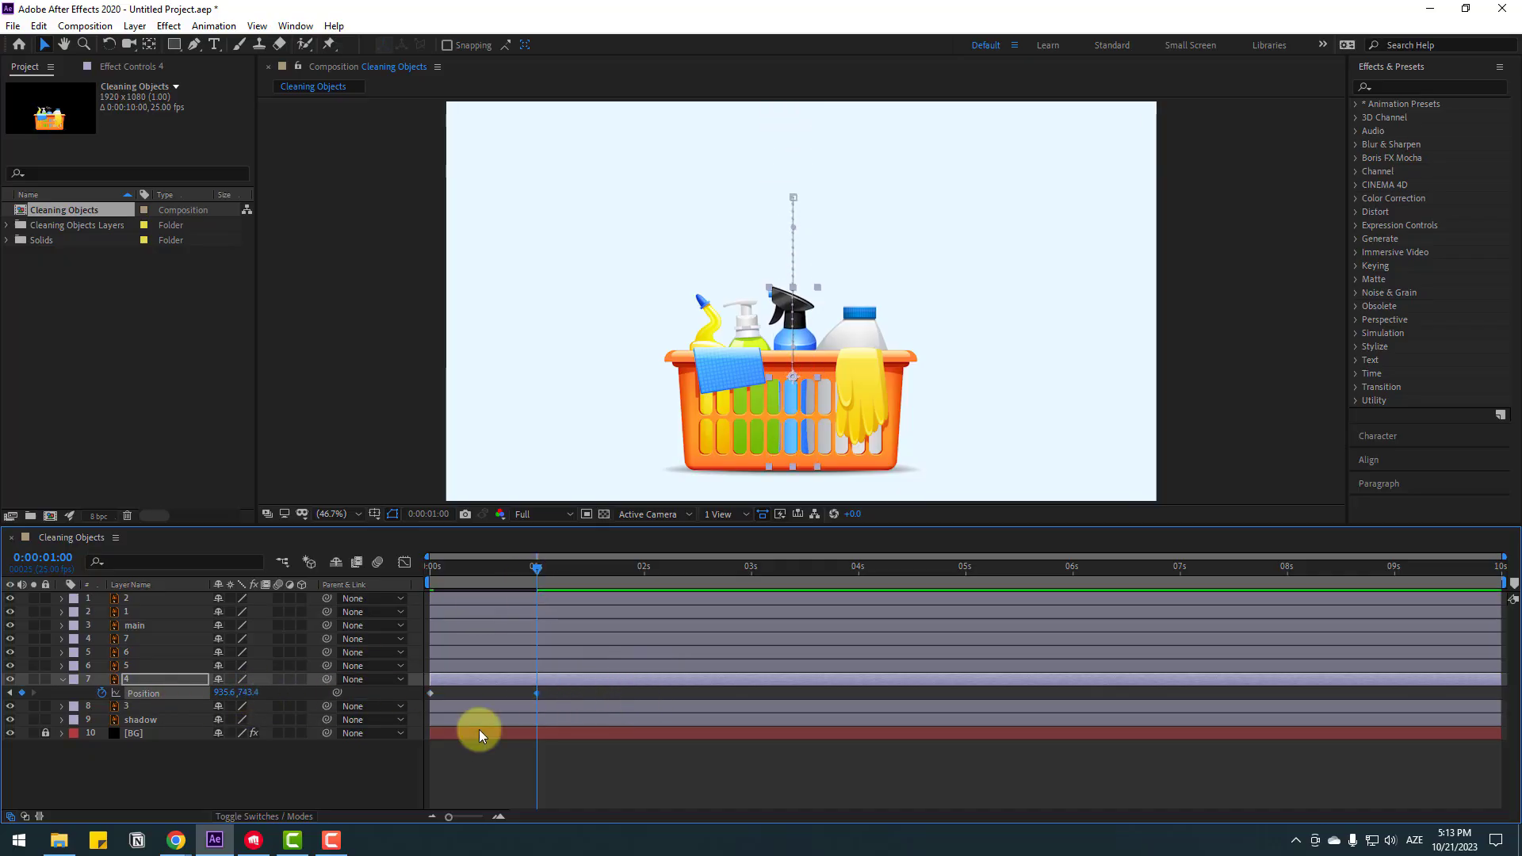
key(space)
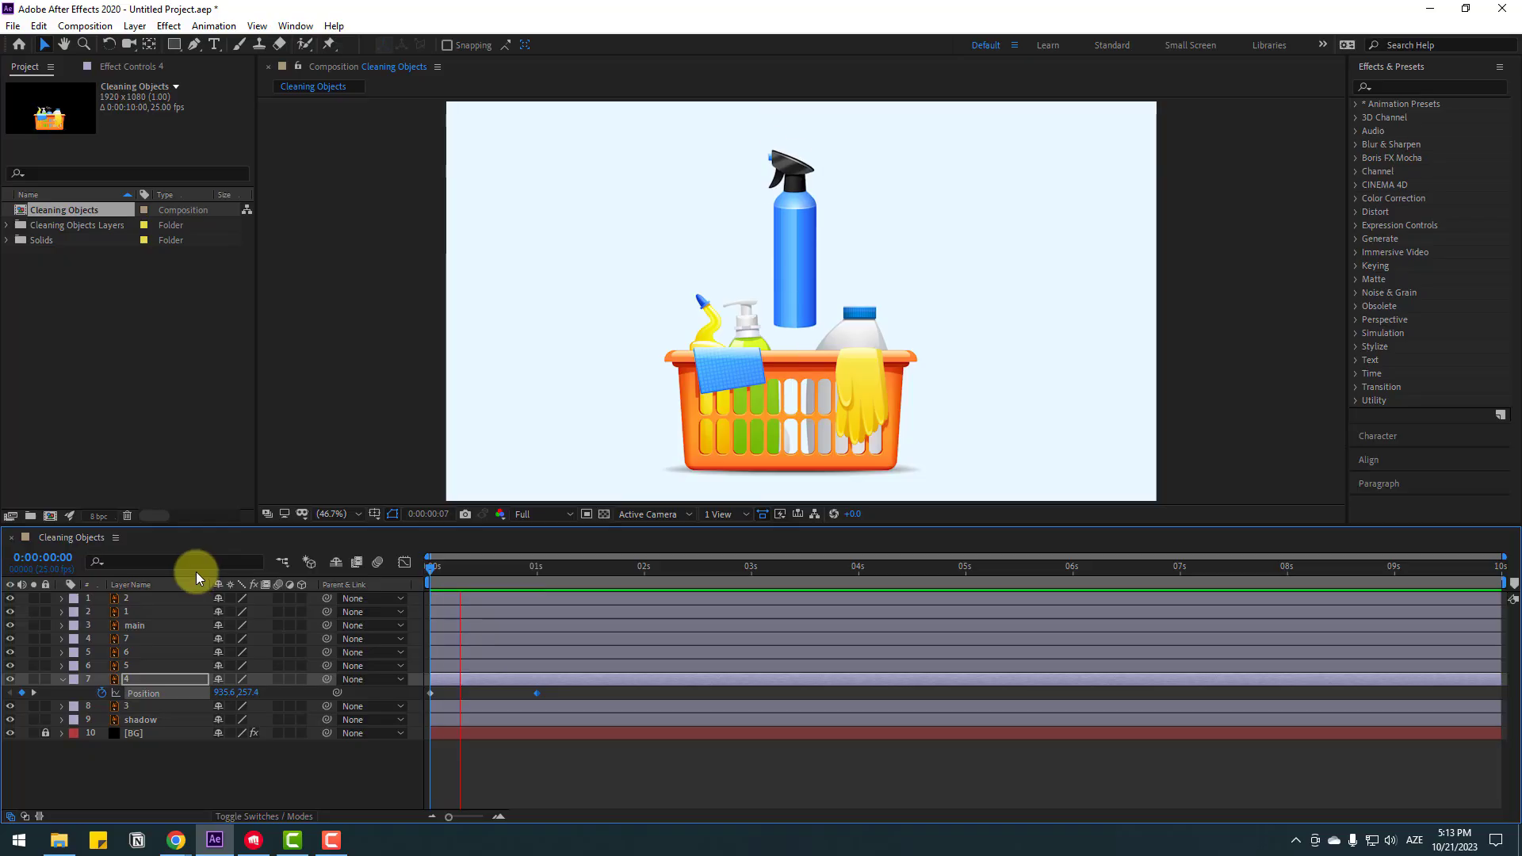
key(space)
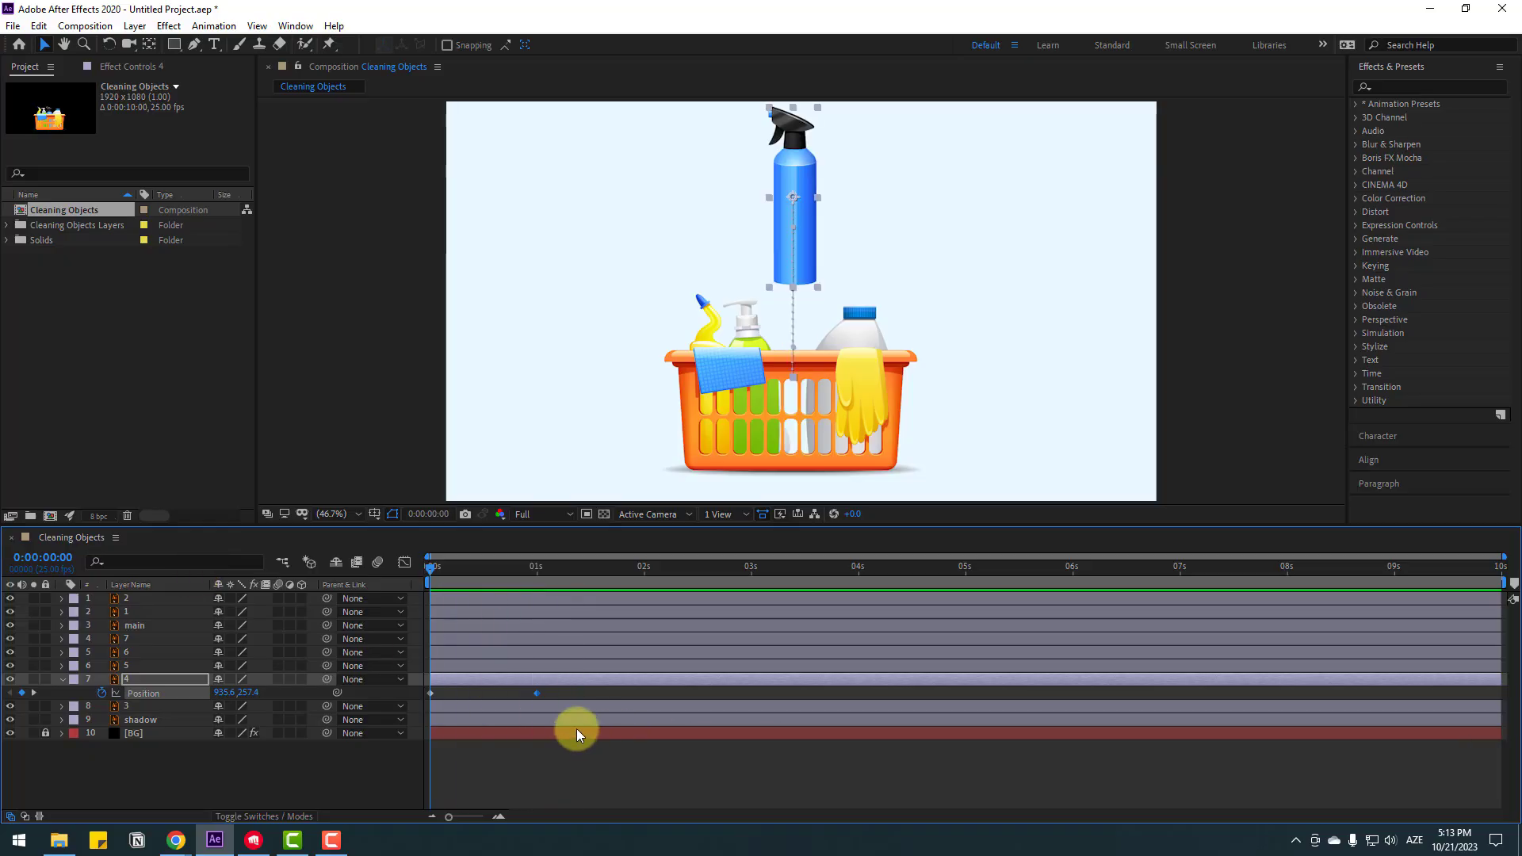
key(space)
key(space)
- Add a bounce keyframe three frames after the 1-second mark by raising the bottle to Position 935.6, 723.4
drag(447, 569, 535, 580)
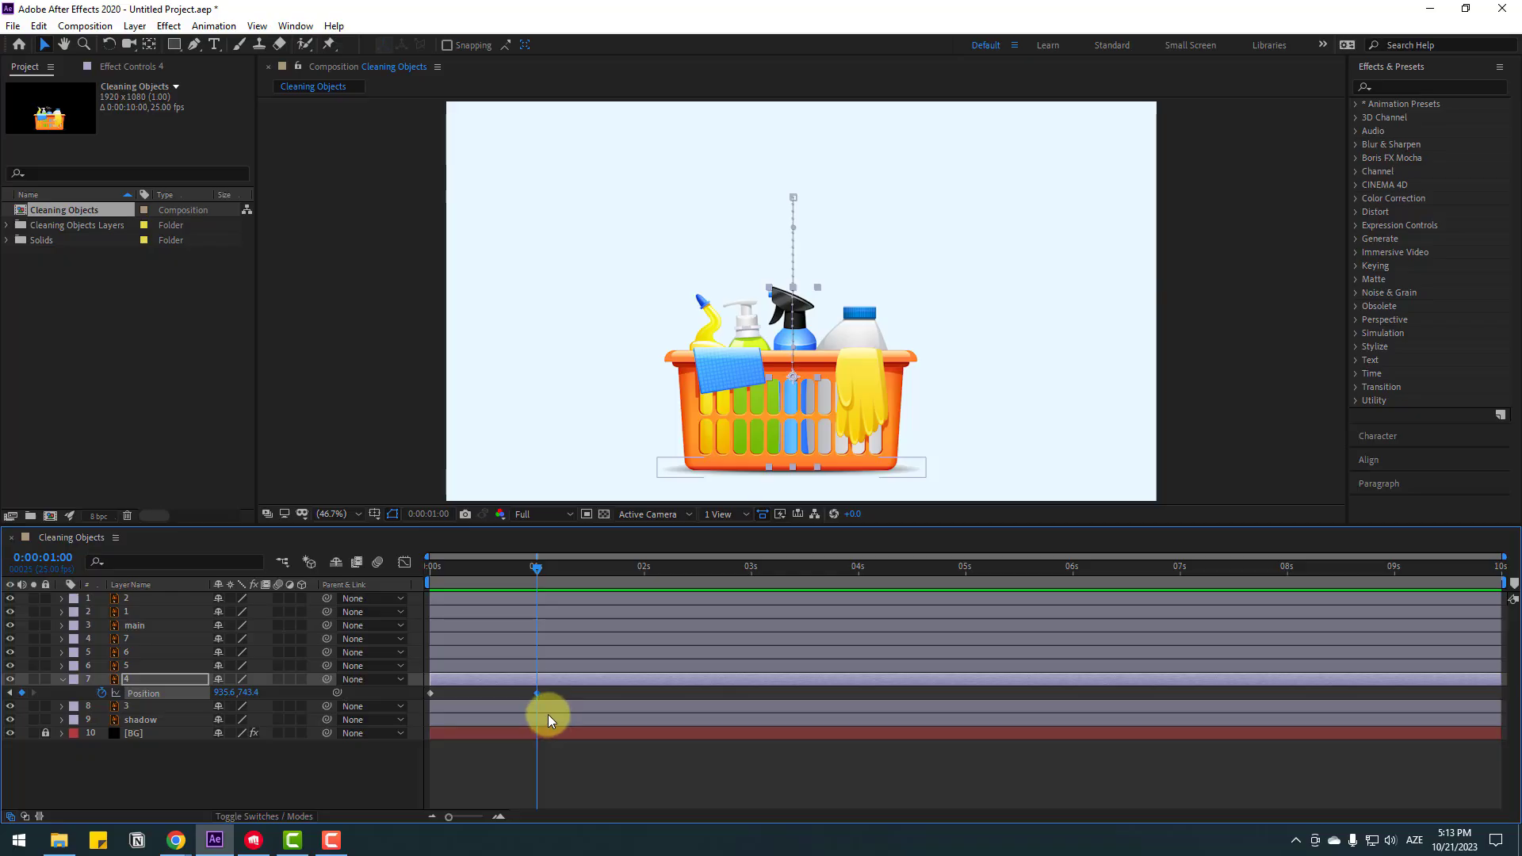
key(Page_Down)
key(Page_Down)
key(Page_Down)
key(shift+Up)
key(shift+Up)
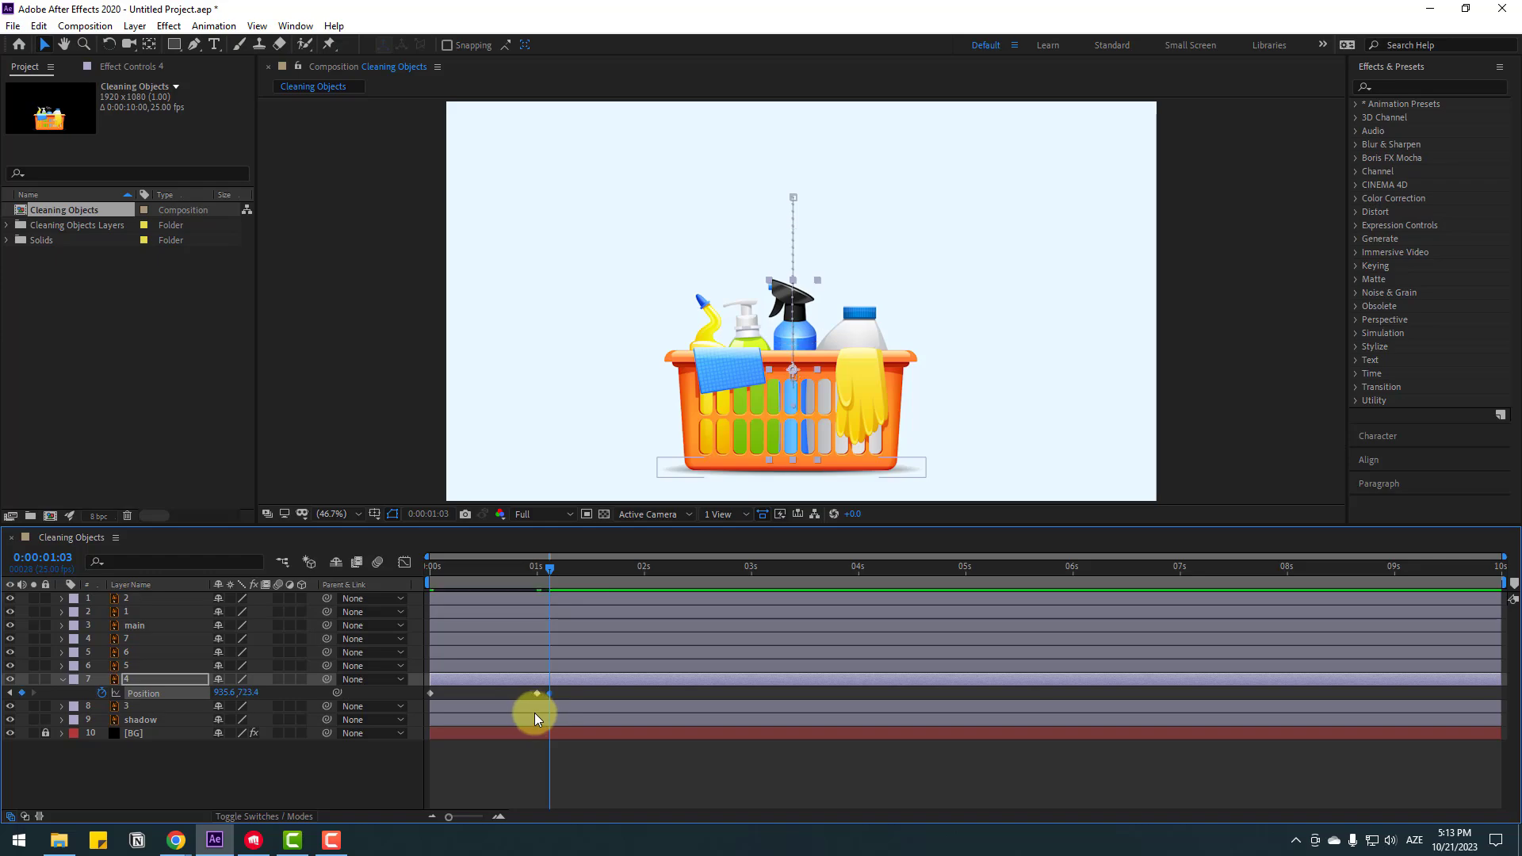
- At 0:00:01:06, lower the bottle back to Position 935.6, 743.4 to finish the bounce, and preview the motion
key(Page_Down)
key(Page_Down)
key(Page_Down)
key(Down)
click(537, 693)
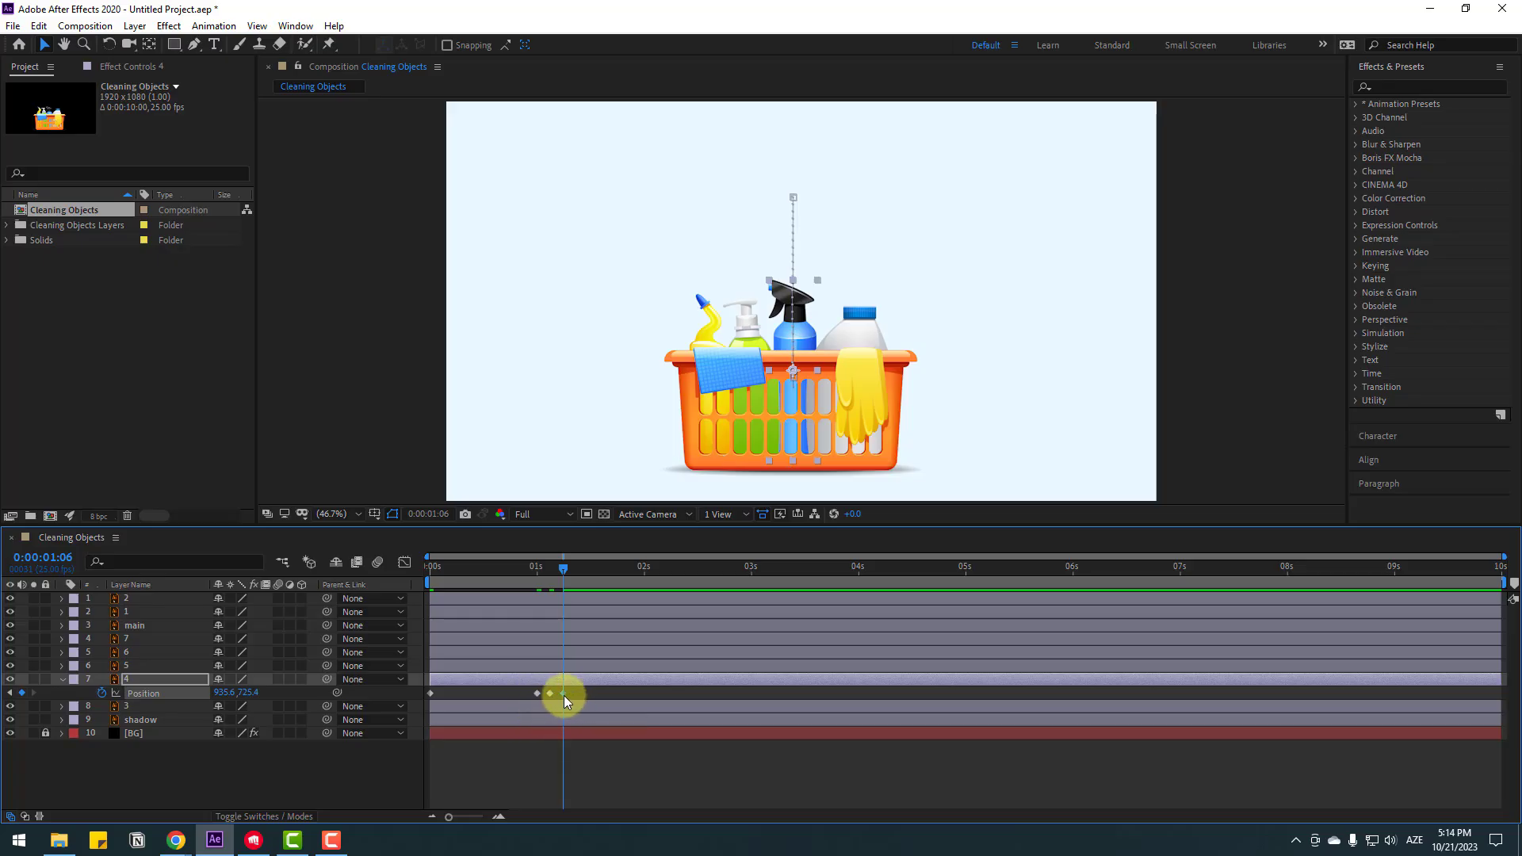
key(Down)
key(Down)
key(Down)
key(Down)
key(Down)
key(Down)
key(Down)
key(Down)
key(Down)
key(space)
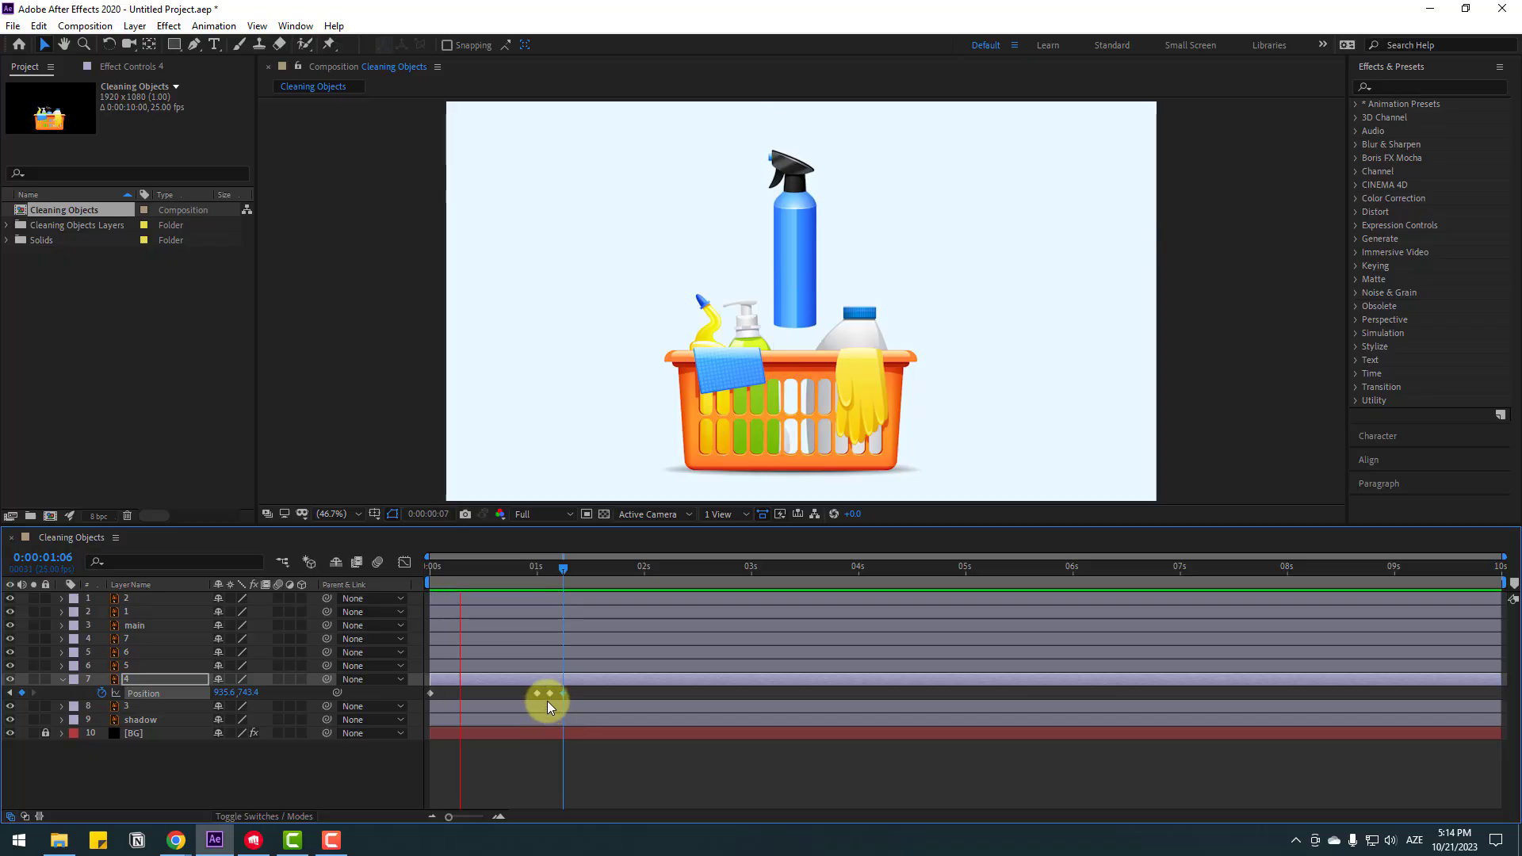
key(space)
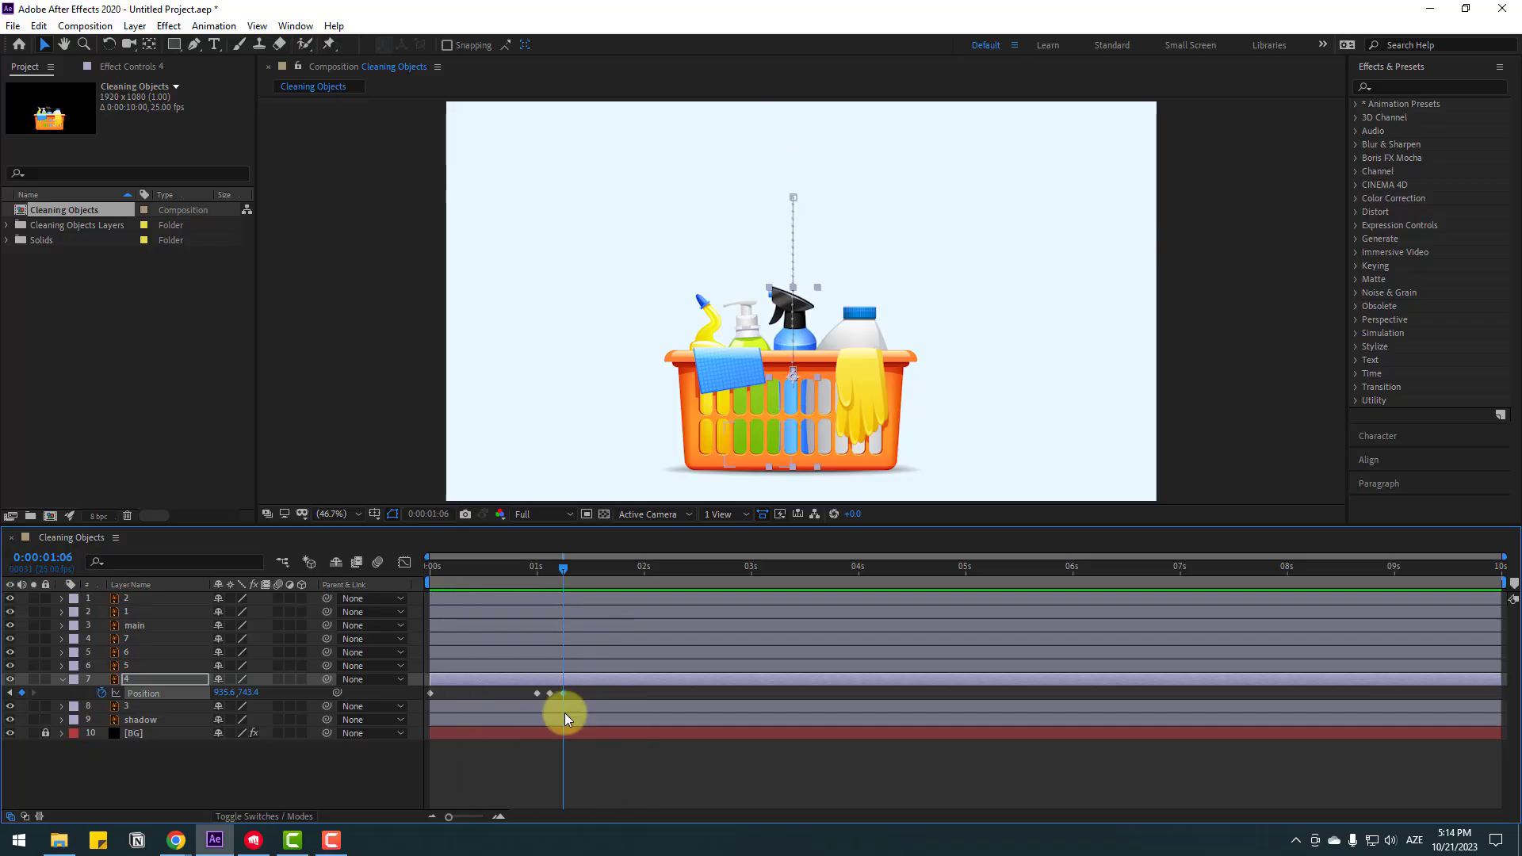
- Apply Easy Ease to all four Position keyframes of the spray bottle
drag(583, 692, 428, 697)
right_click(430, 694)
mouse_move(440, 686)
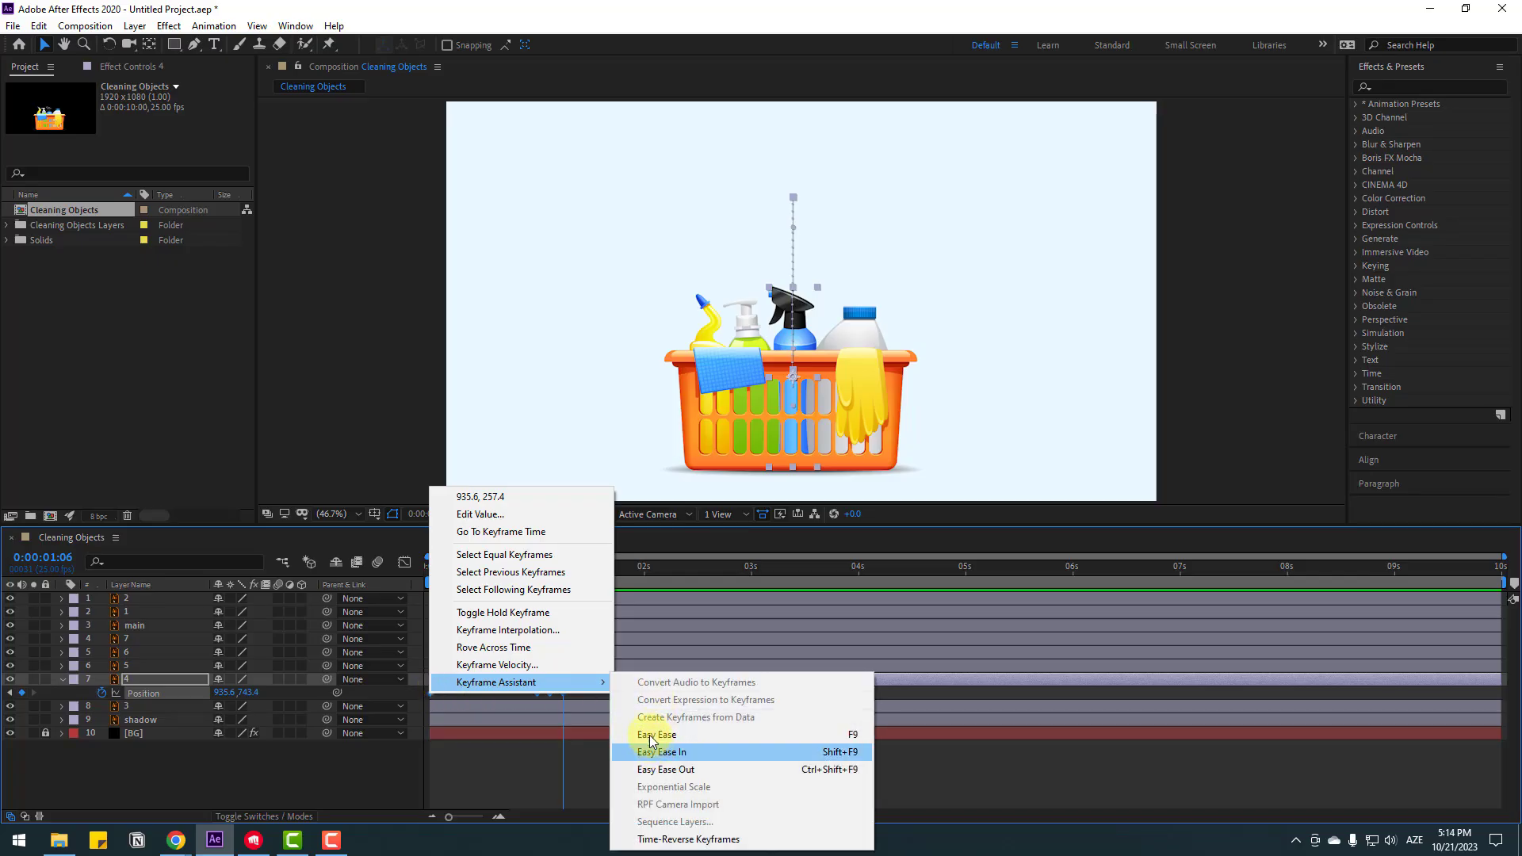
click(853, 735)
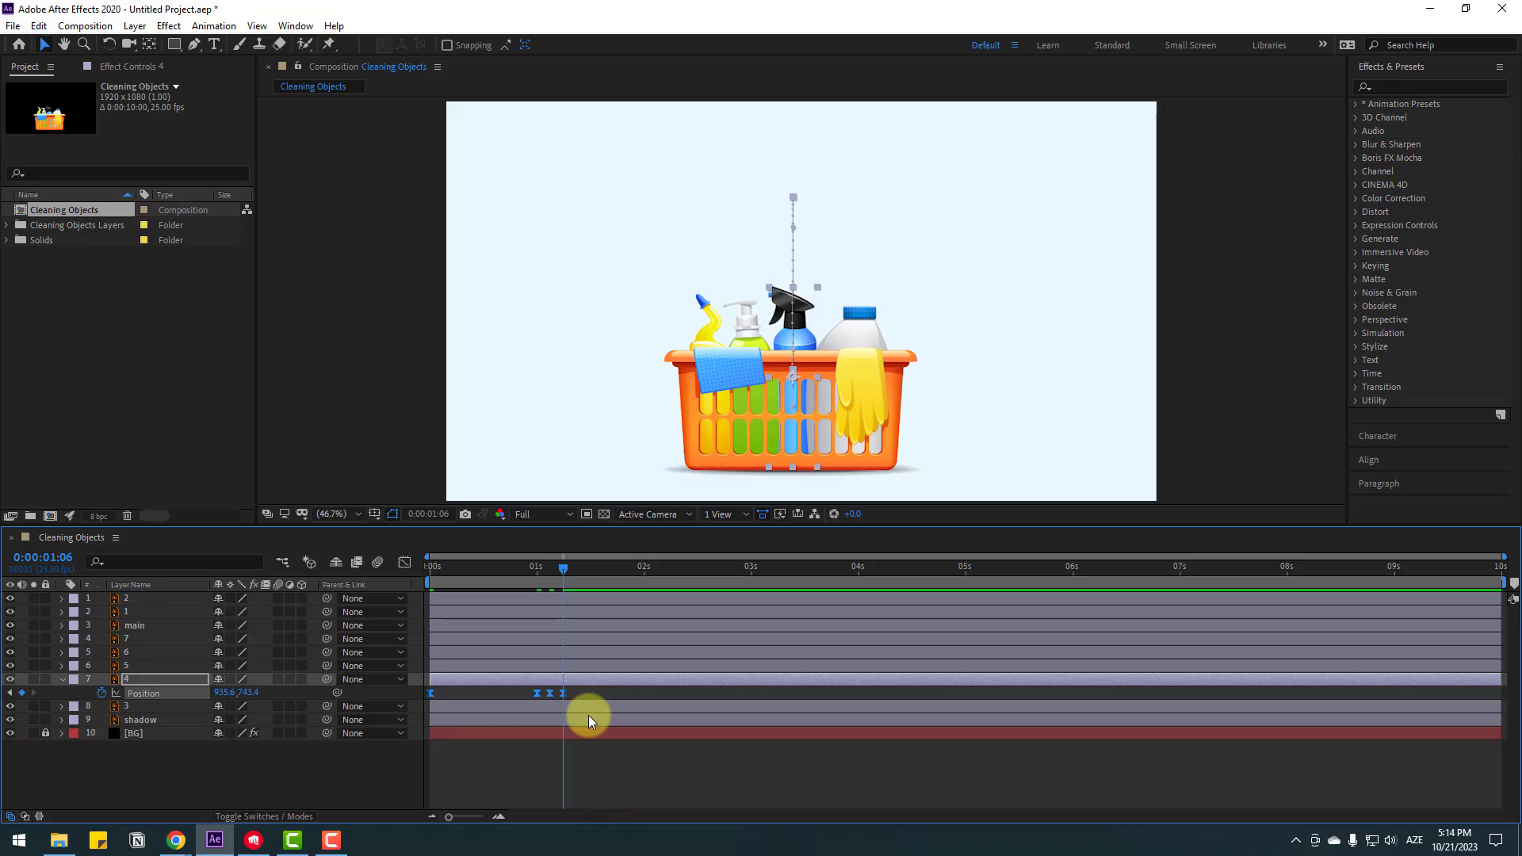
- Shift the bottle's last three Position keyframes nine frames earlier to speed up the drop, and preview it
drag(584, 695, 498, 701)
key(space)
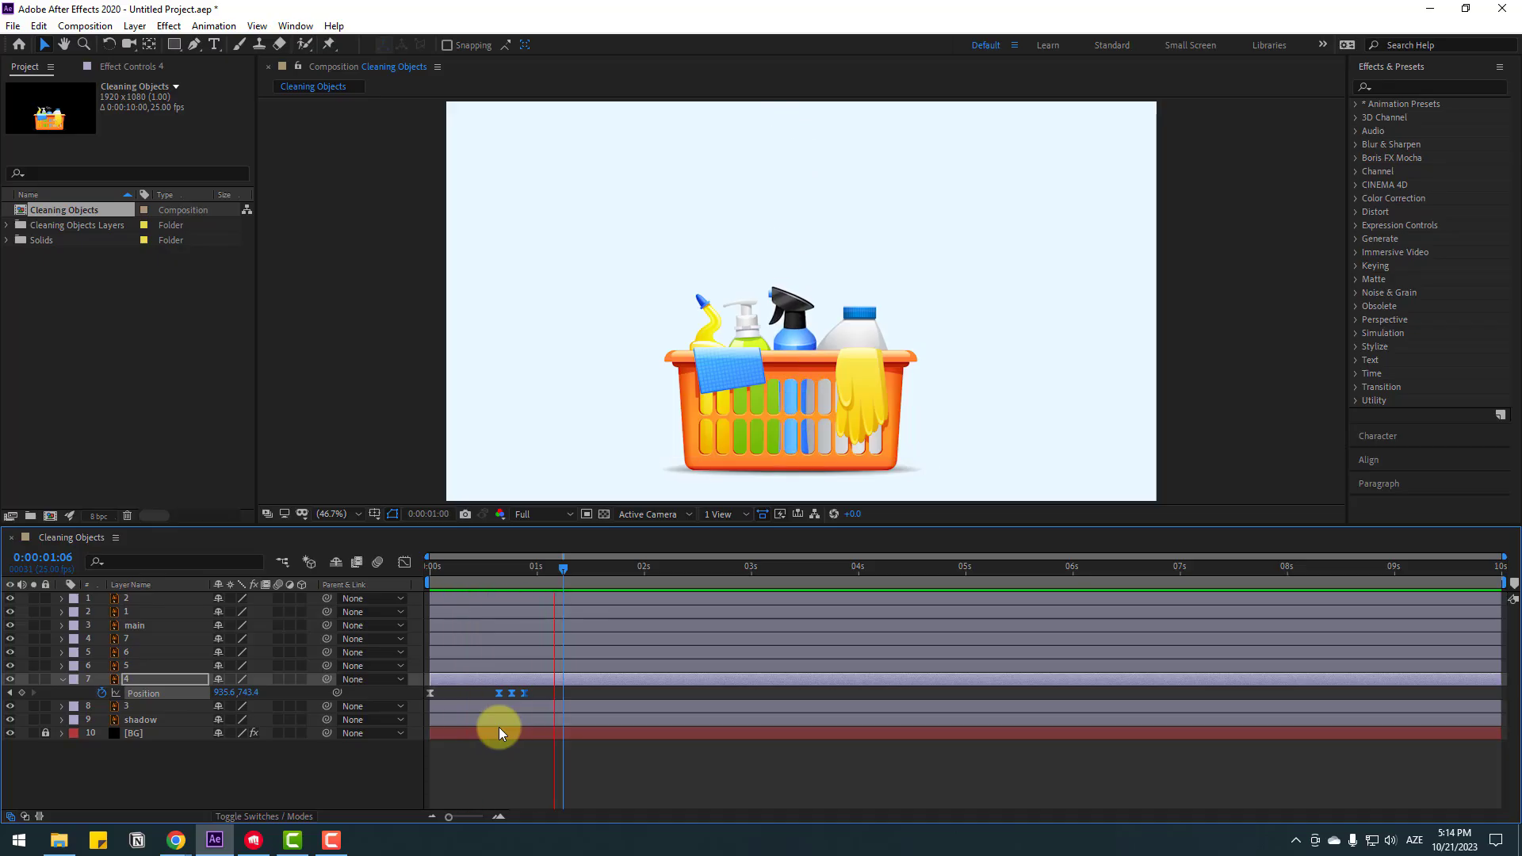
key(space)
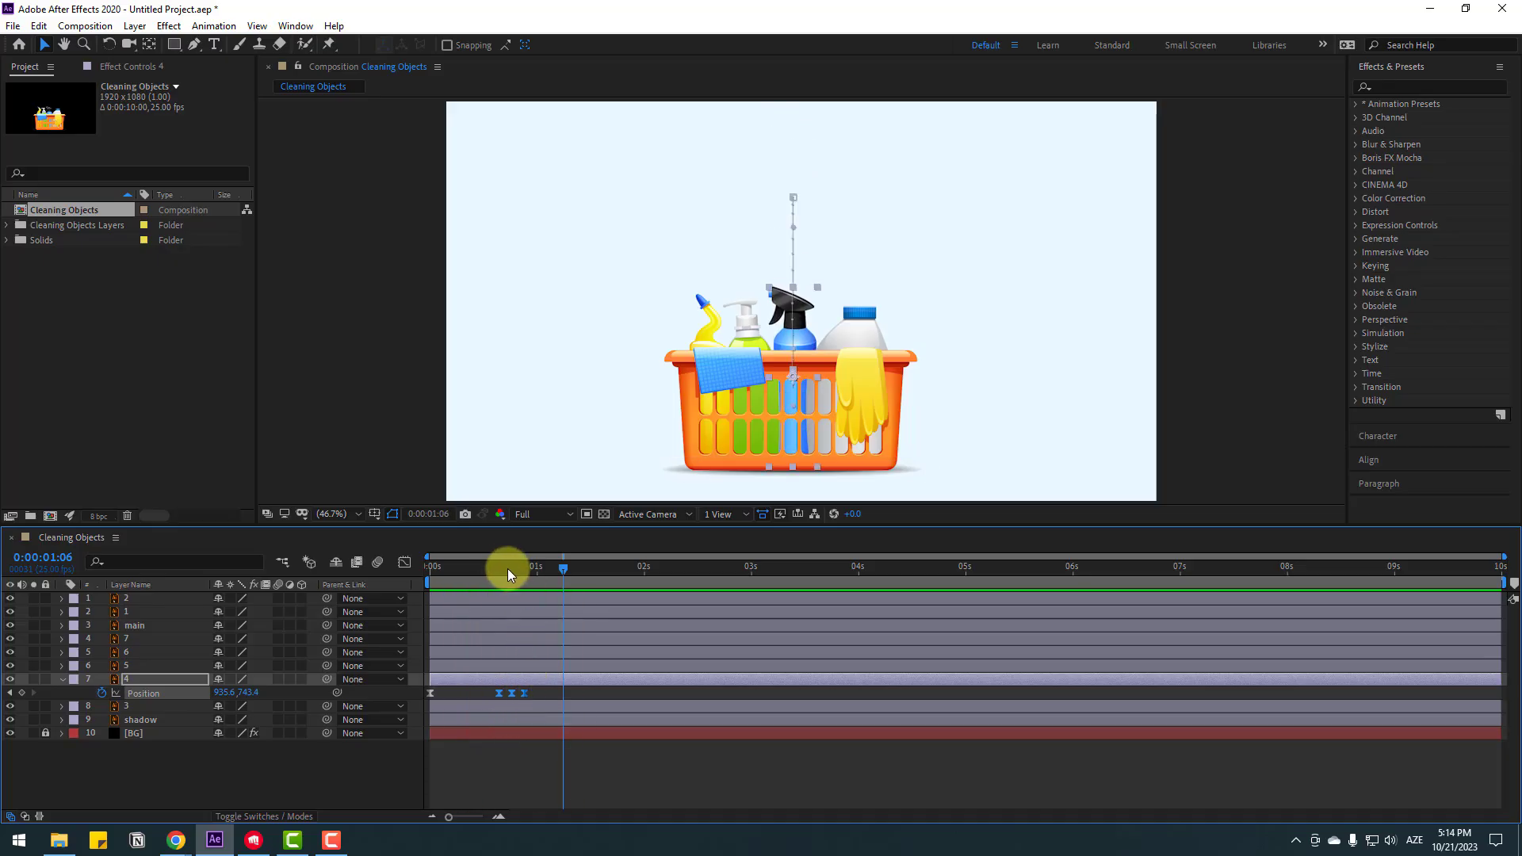
- Set the Spatial Interpolation of the bottle's last three Position keyframes to Linear and preview the animation
drag(507, 568, 525, 566)
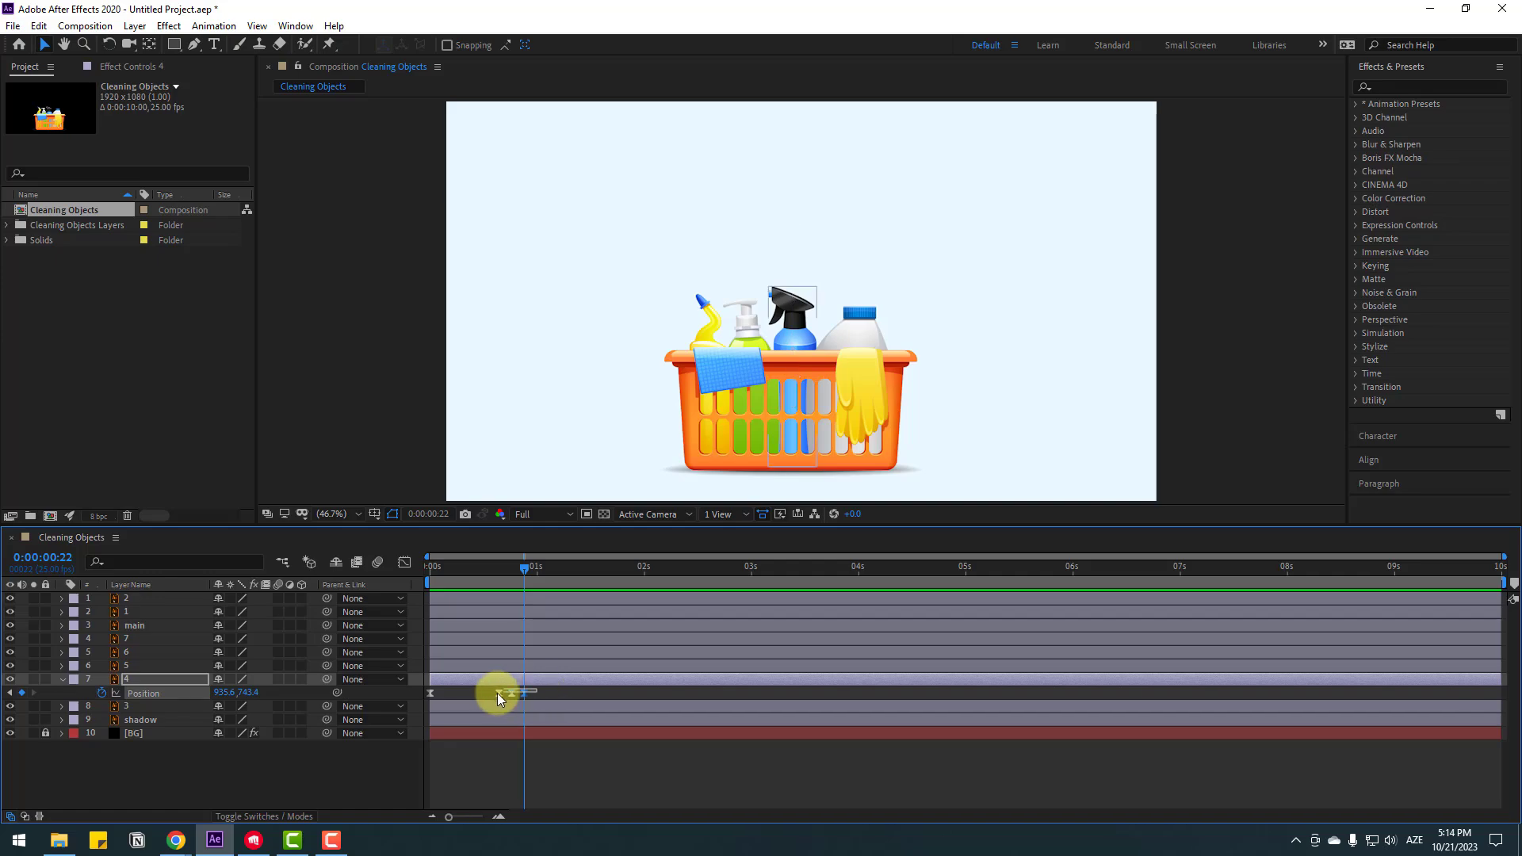
right_click(526, 693)
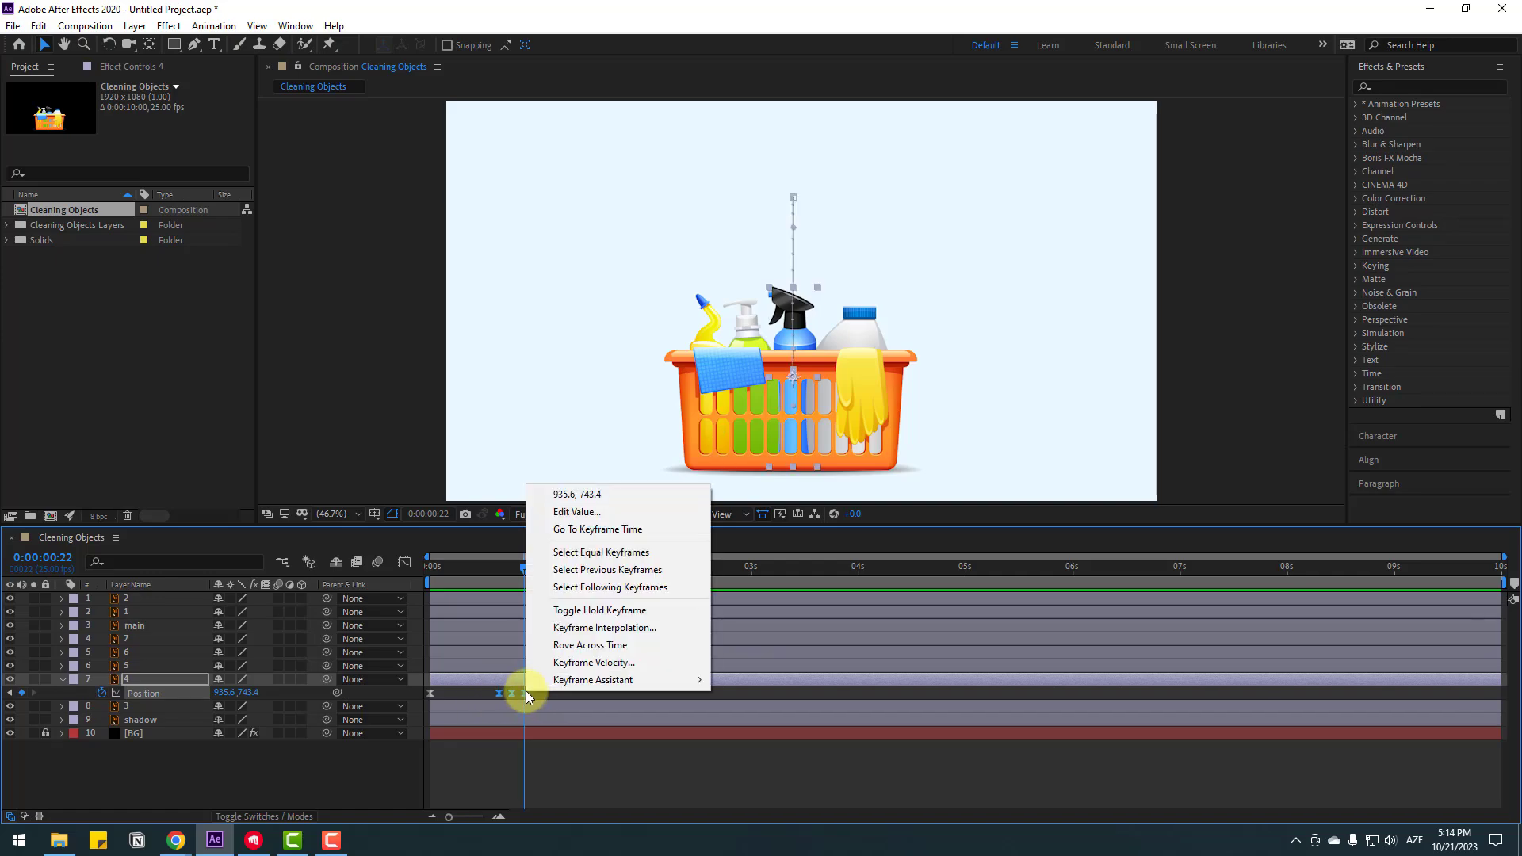
click(657, 631)
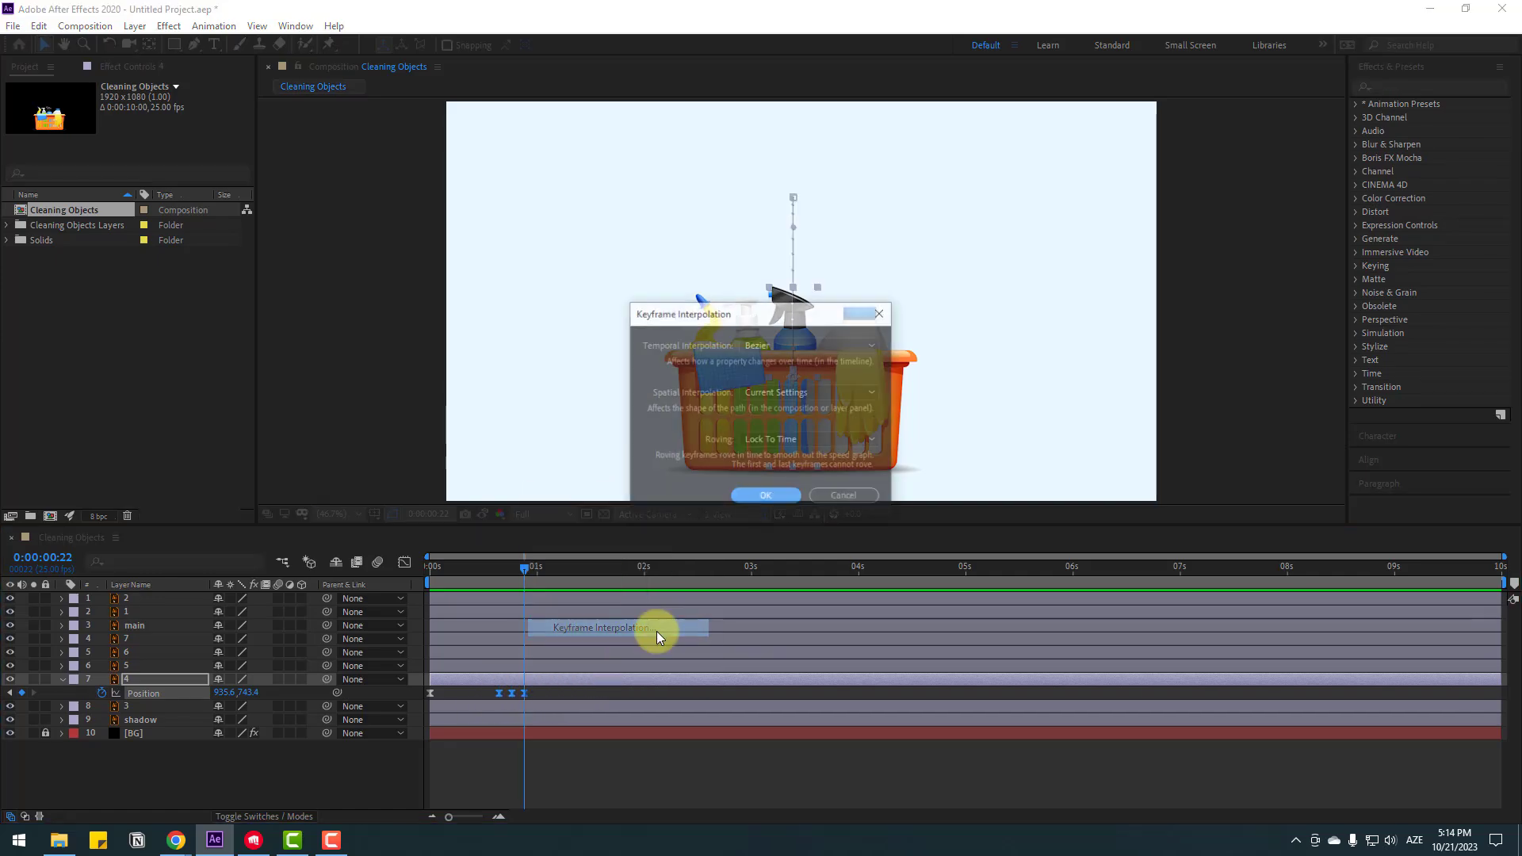
click(760, 394)
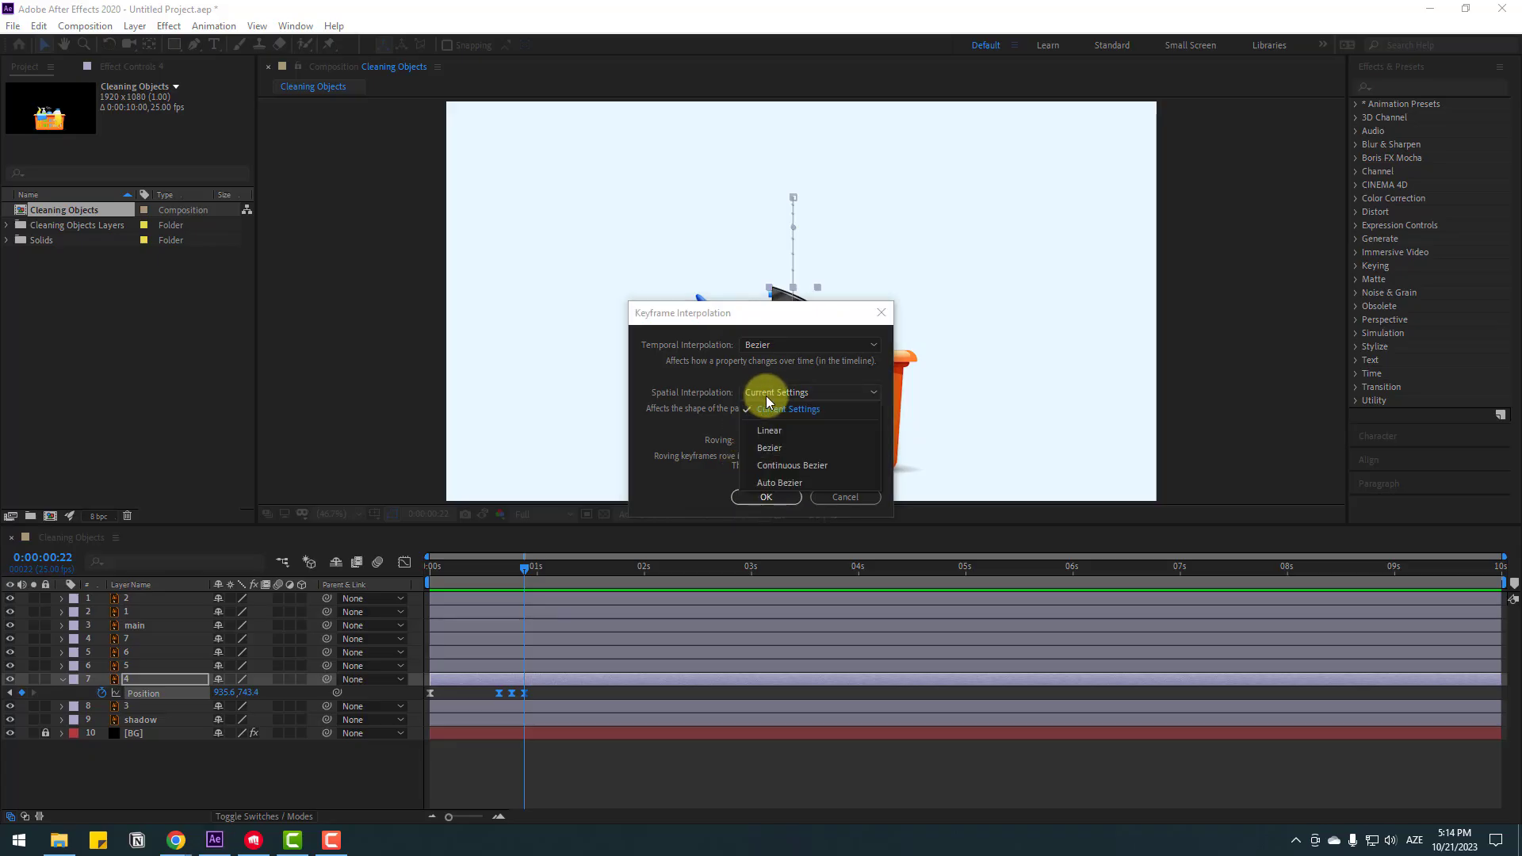
click(796, 433)
click(773, 496)
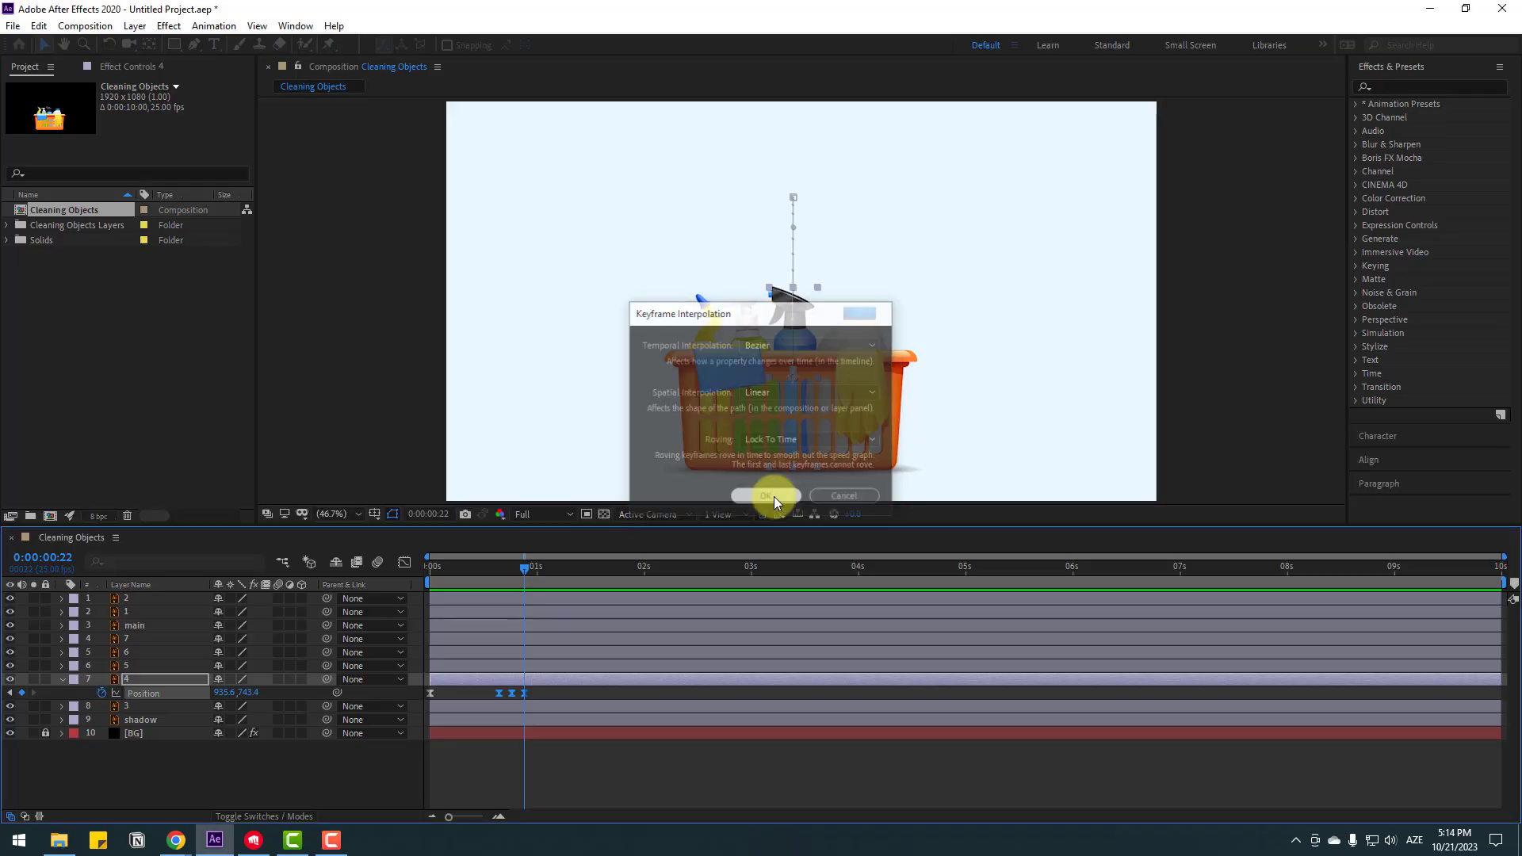
key(space)
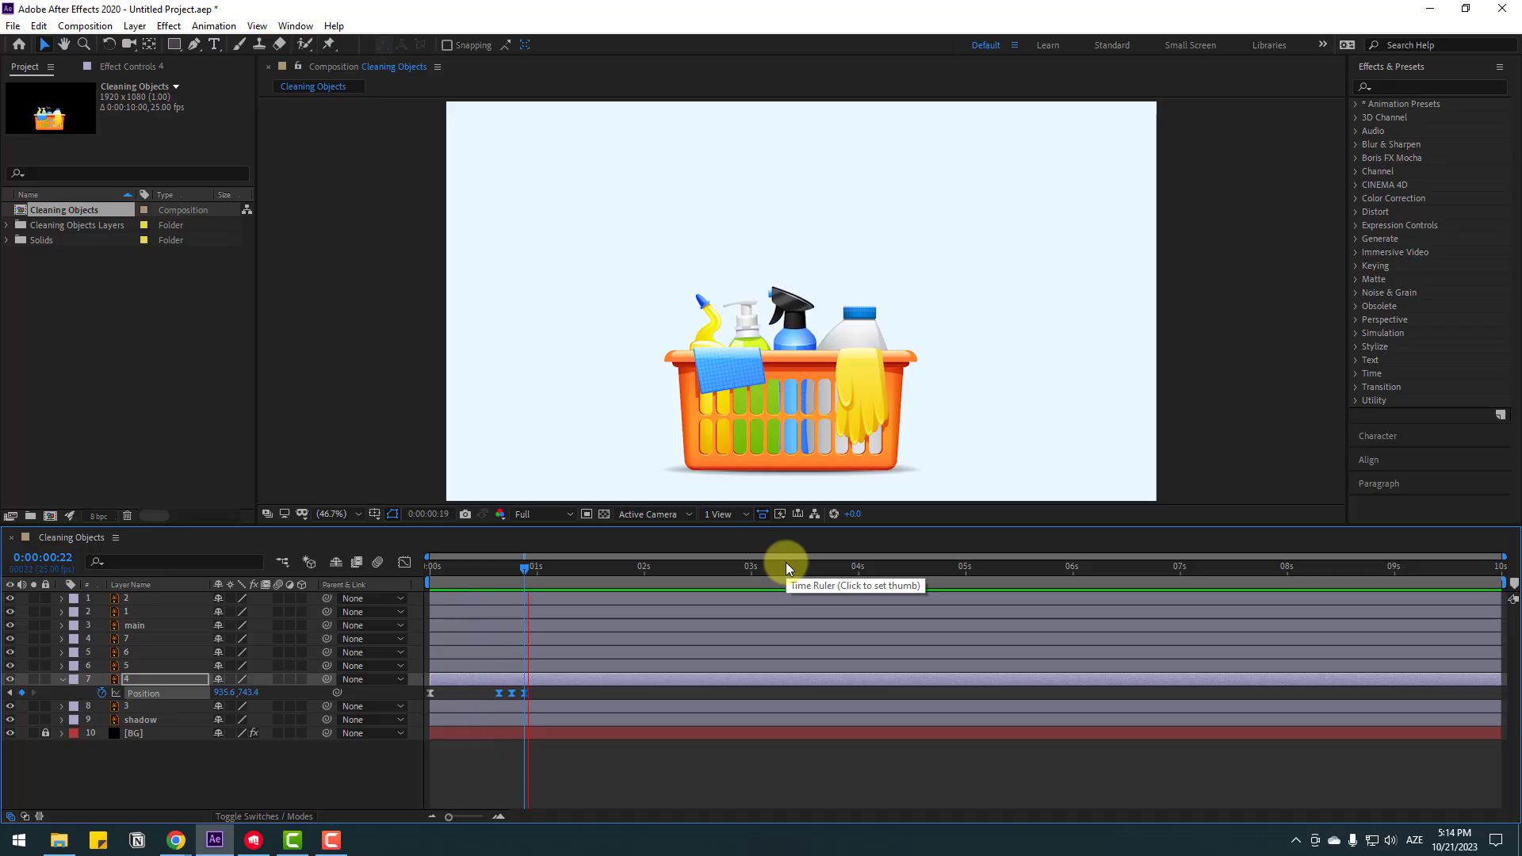
key(space)
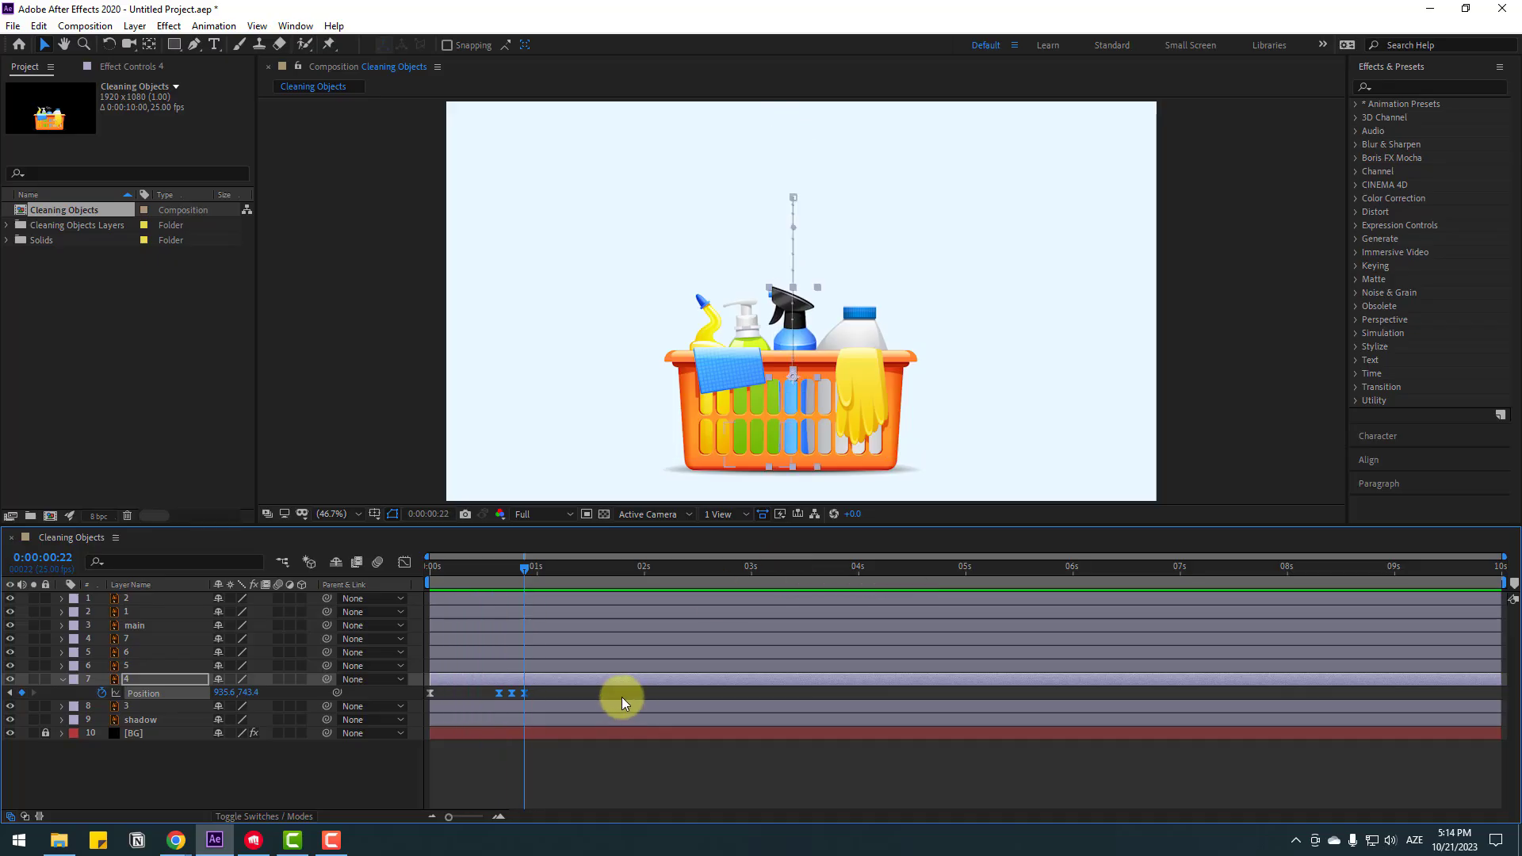
- Show the bottle's Position curve in the Graph Editor and check that Edit Speed Graph is the active graph type
drag(493, 567, 452, 574)
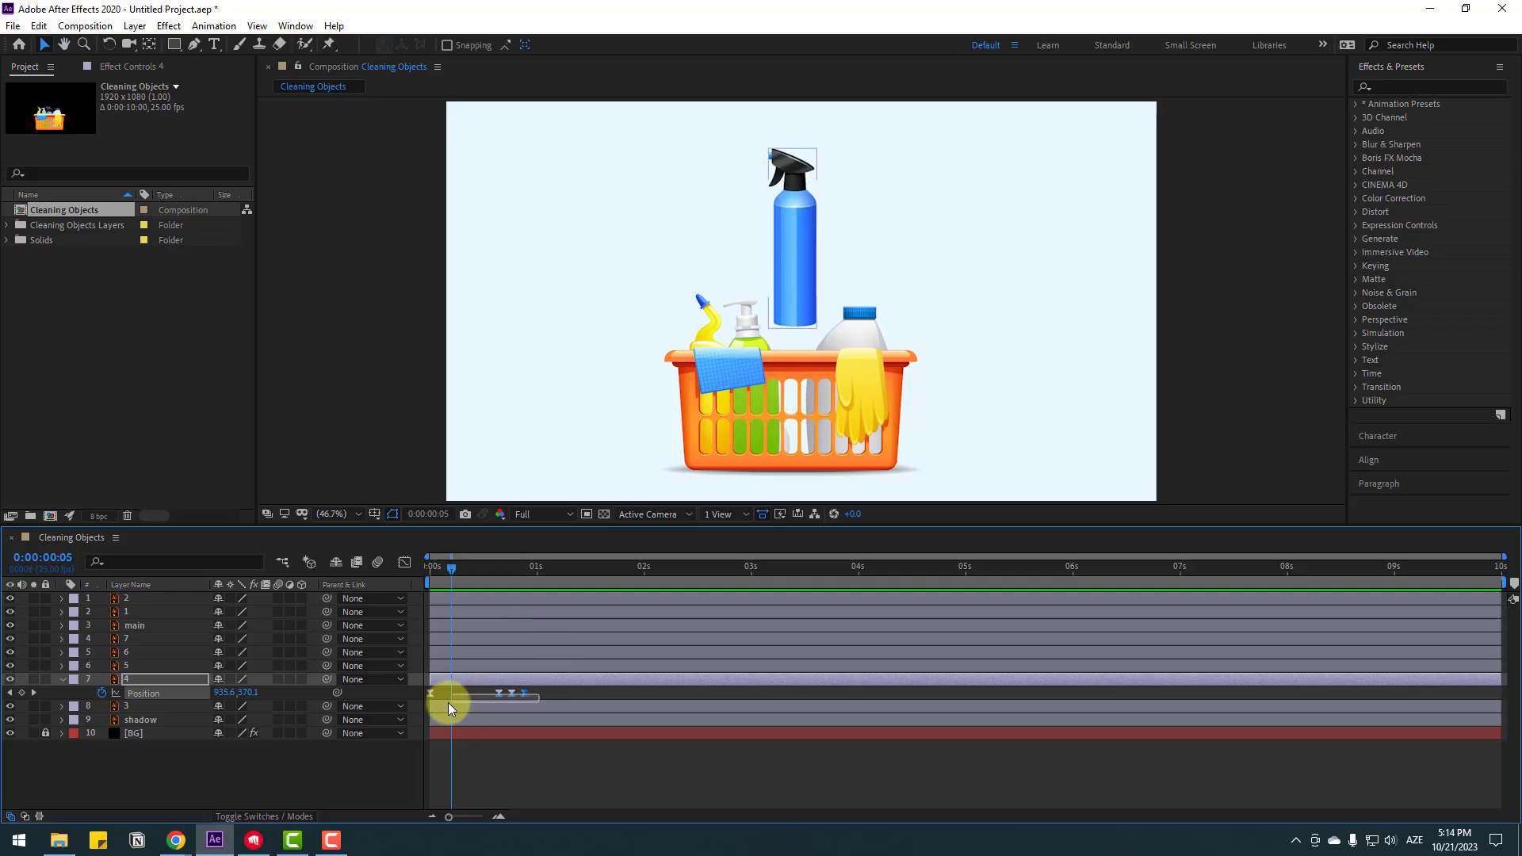
click(406, 561)
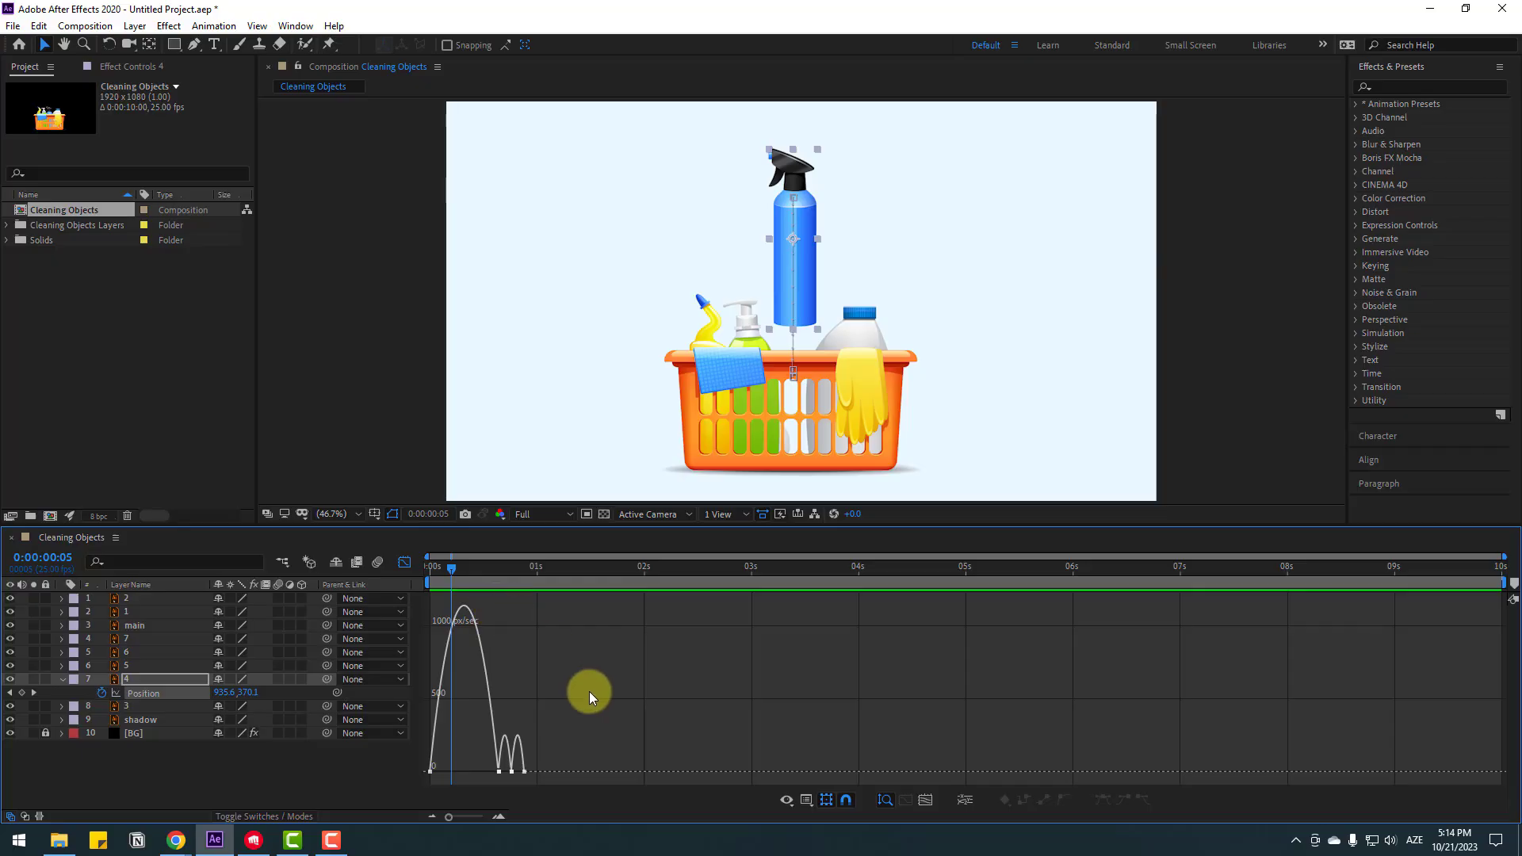
scroll(567, 711, up, 3)
drag(508, 718, 603, 715)
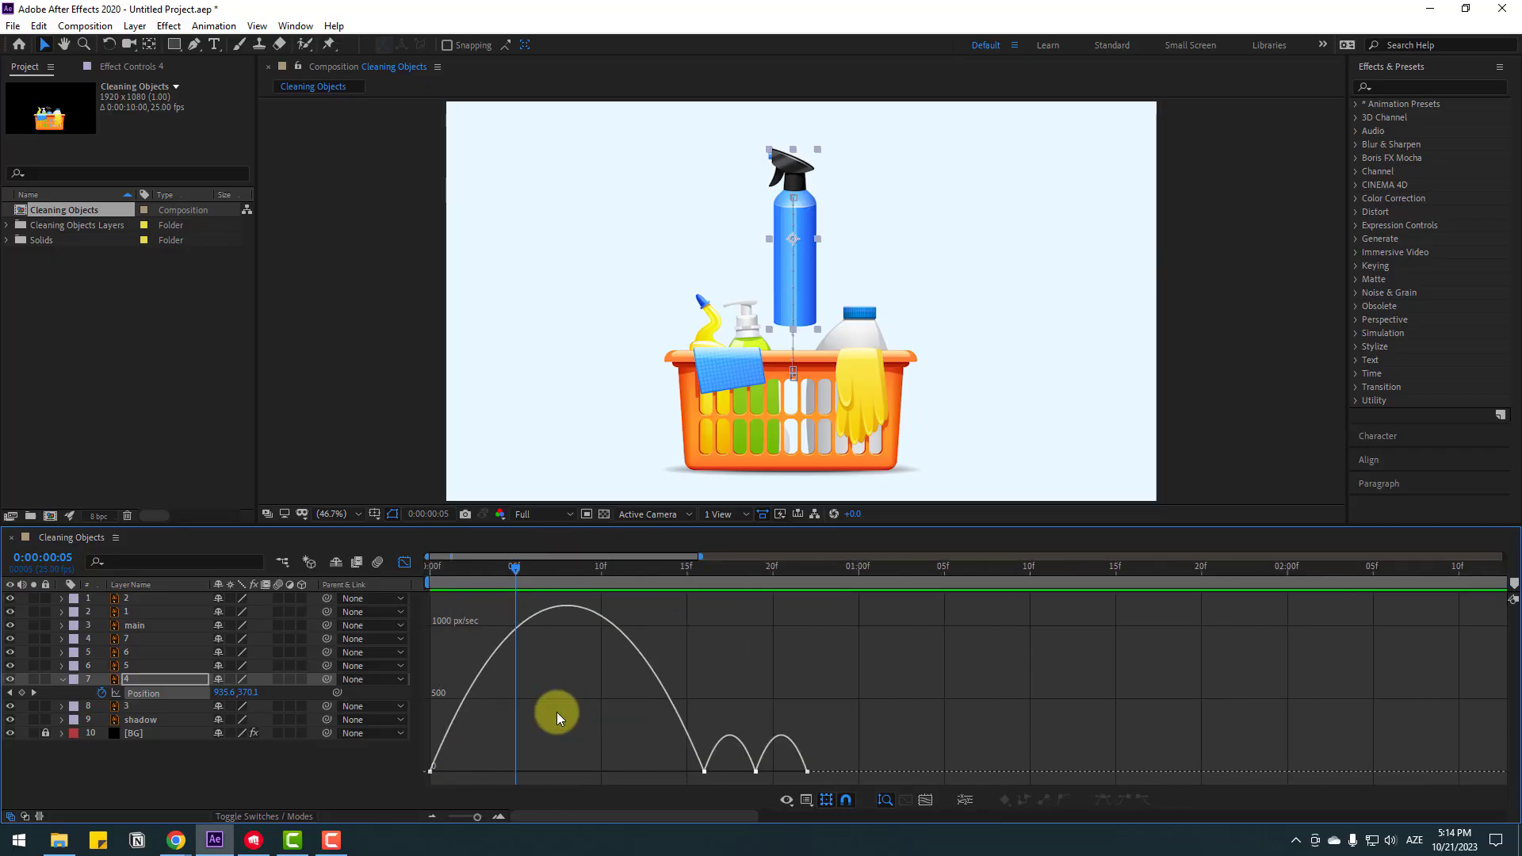
click(807, 800)
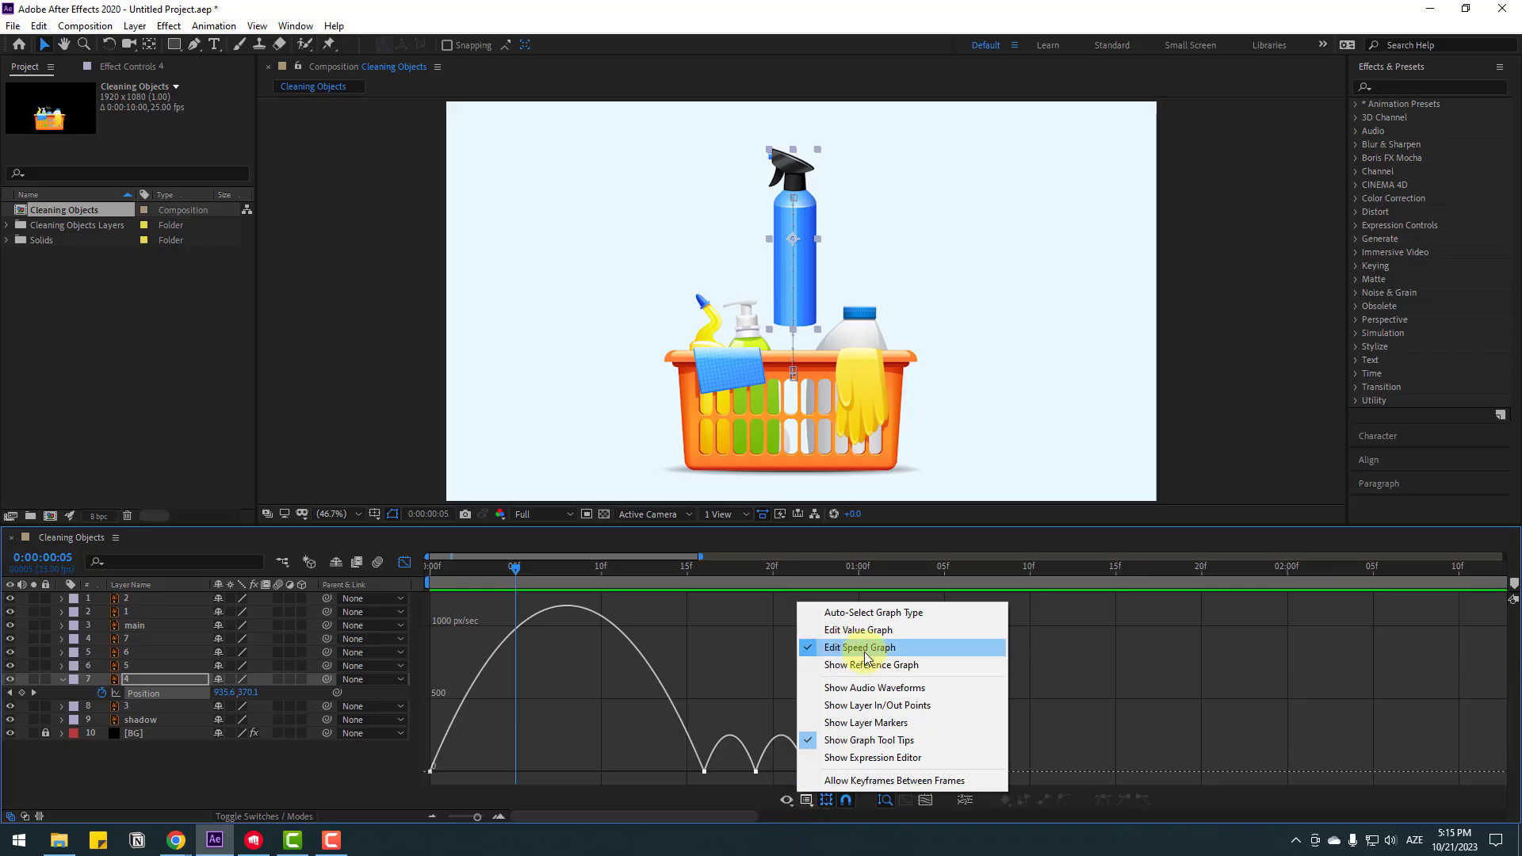
click(732, 655)
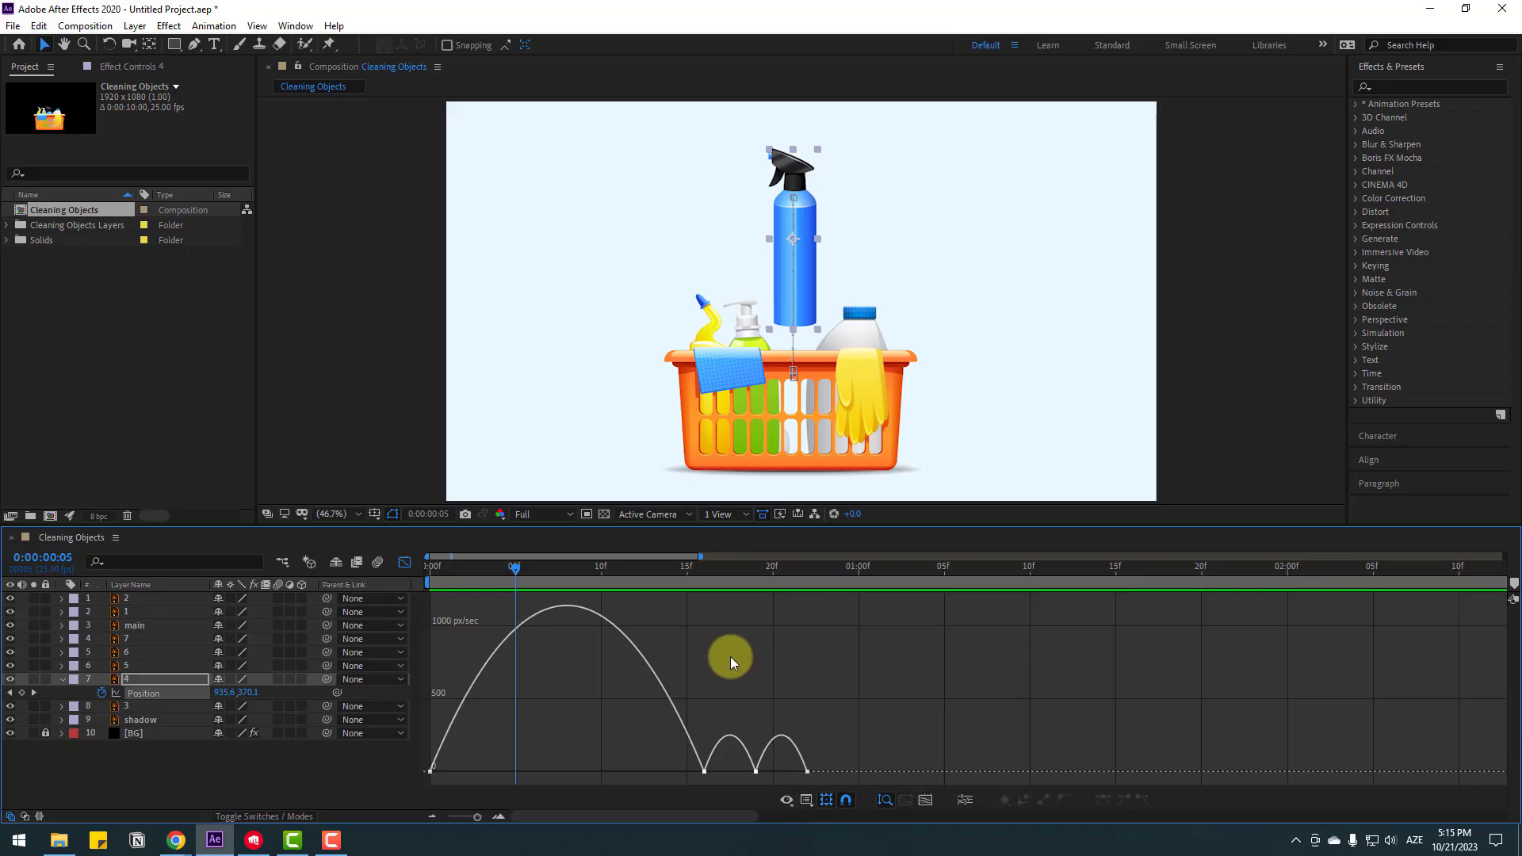
- Extend the first keyframe's outgoing influence and shorten the second's incoming influence so speed peaks just before landing, preview, and leave the Graph Editor
key(minus)
drag(475, 740, 507, 774)
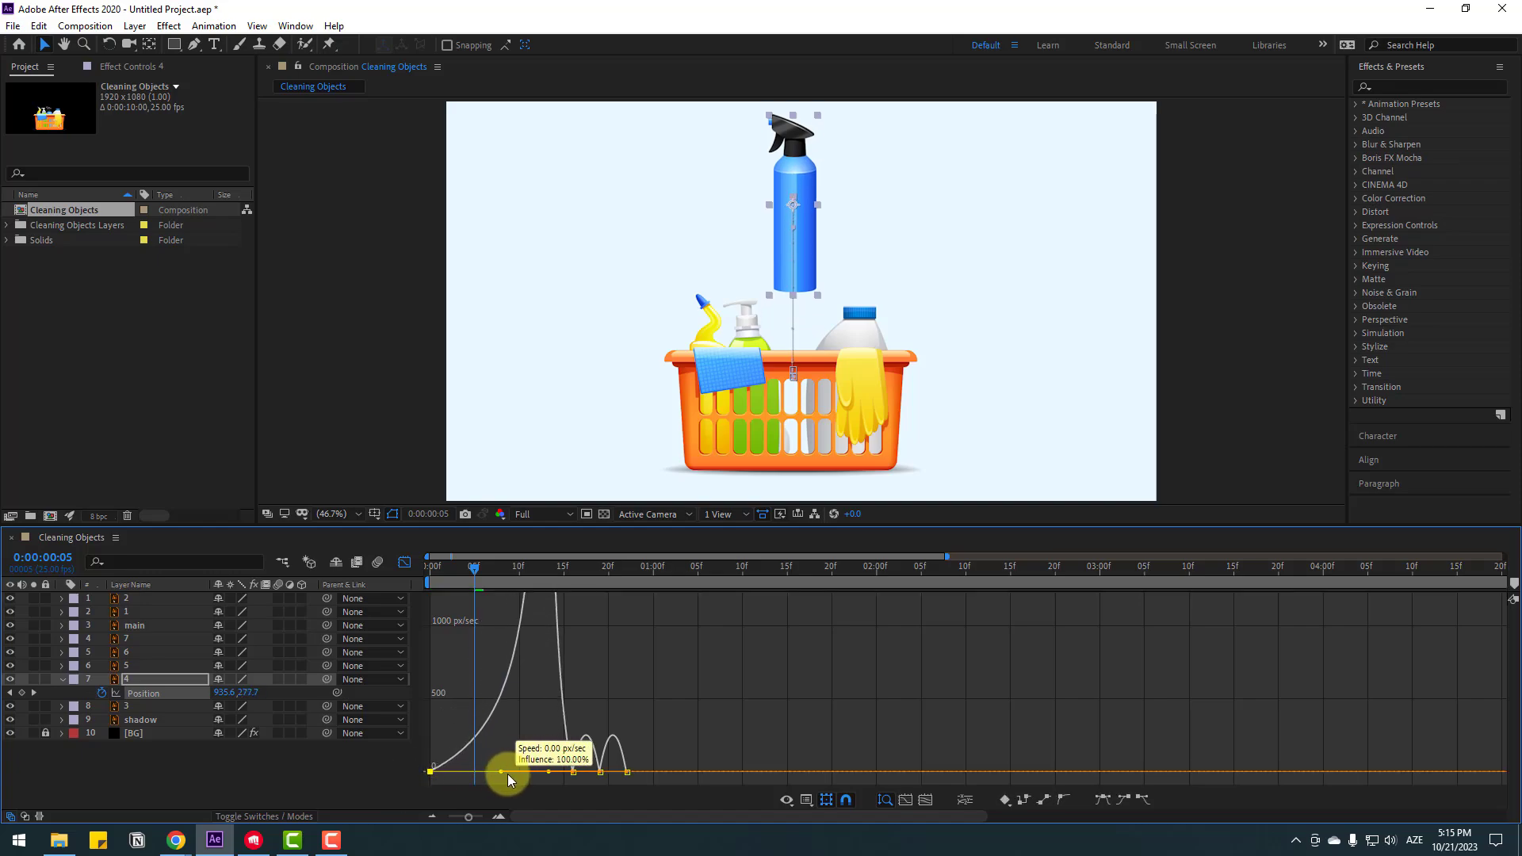
click(573, 772)
drag(549, 773, 565, 771)
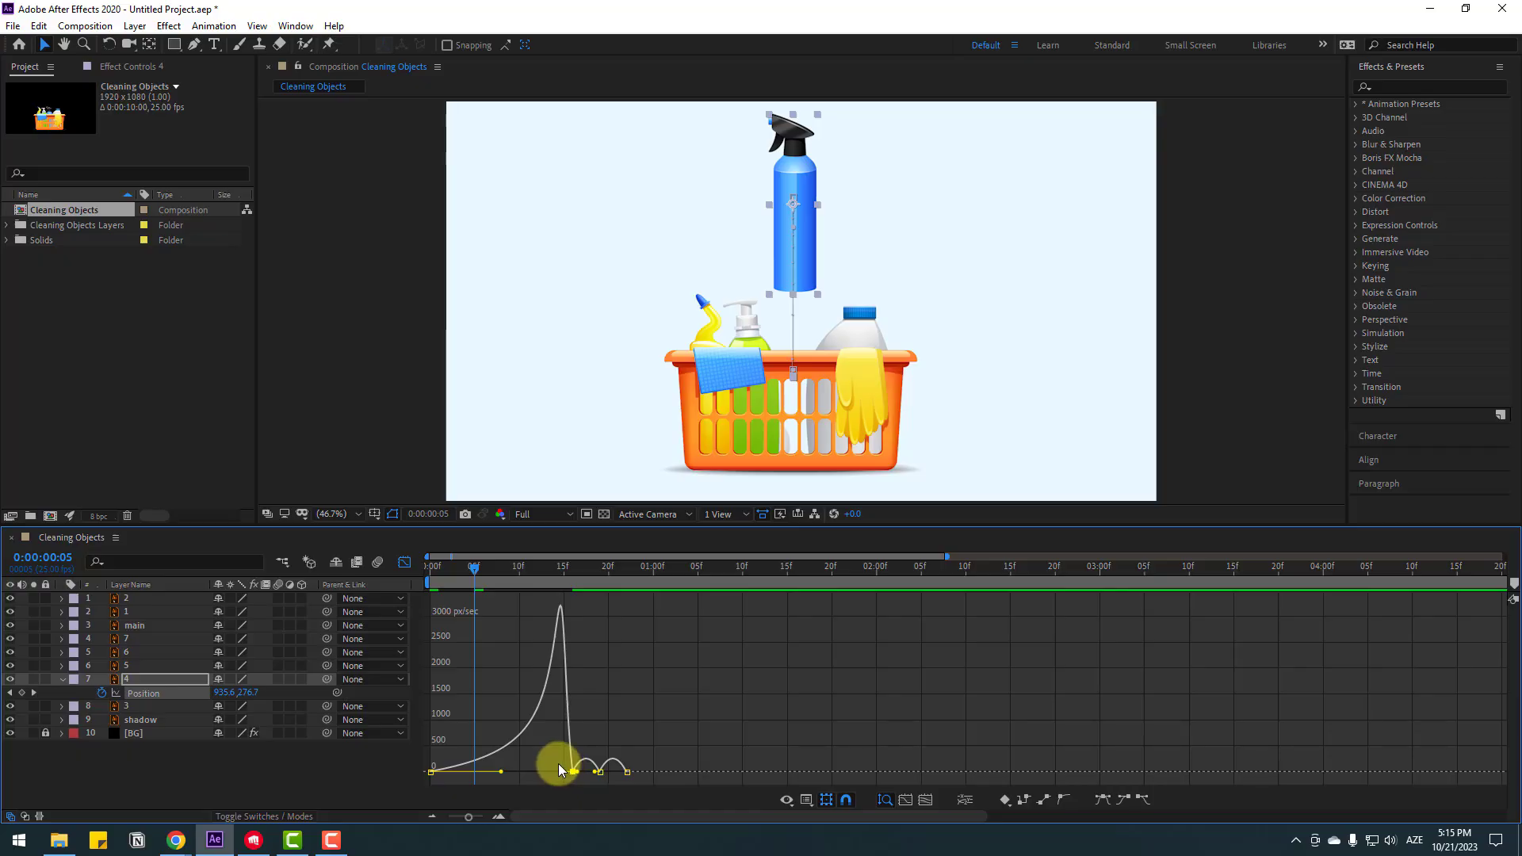
key(space)
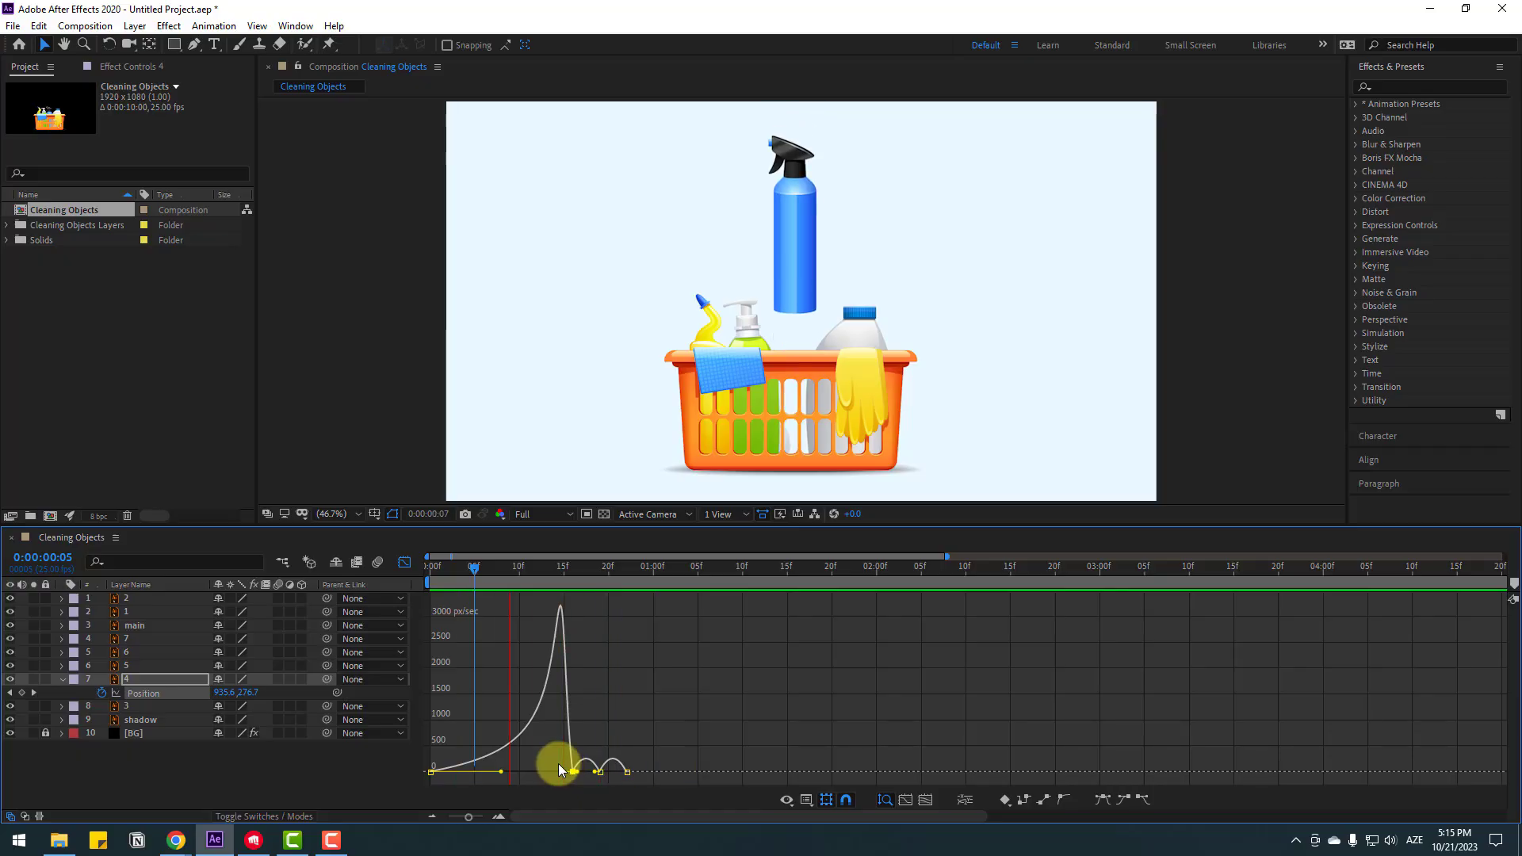
key(space)
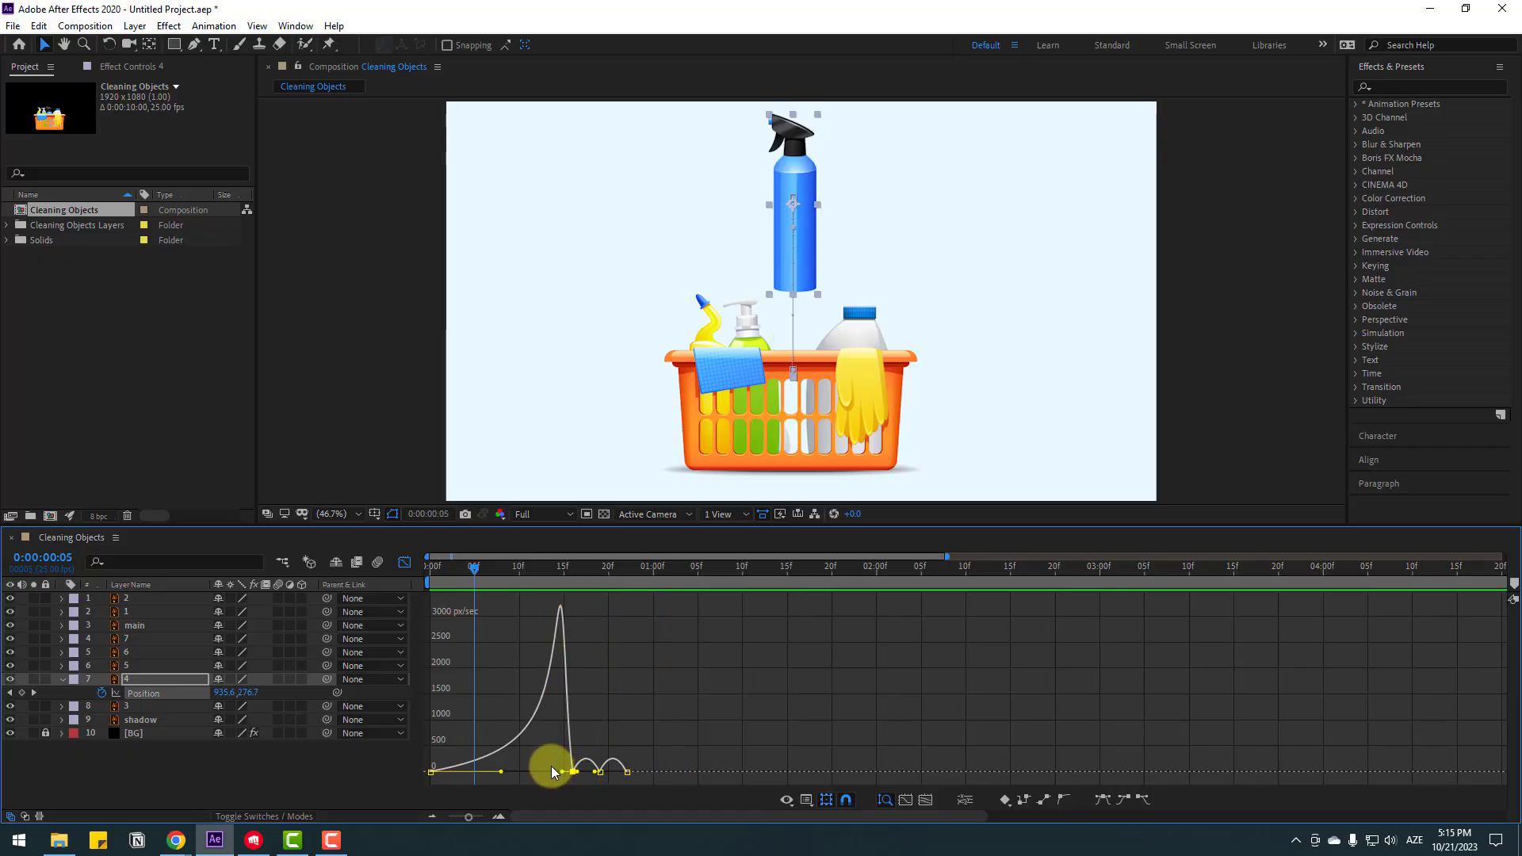
click(406, 563)
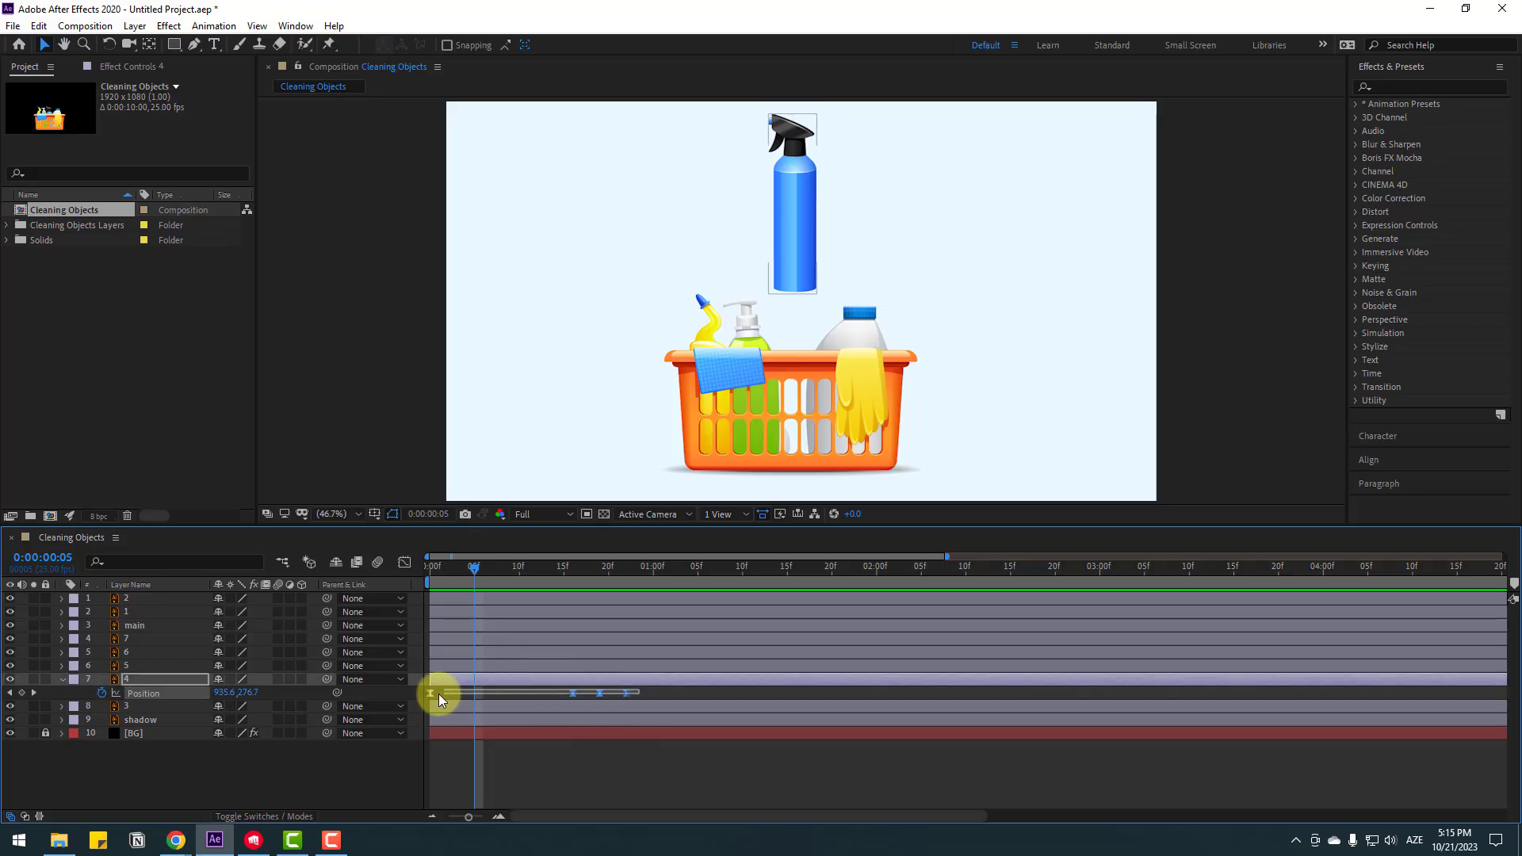
- Move all of the bottle's Position keyframes four frames later, and reveal its Scale property at 0 seconds
drag(439, 693, 465, 696)
drag(471, 569, 414, 617)
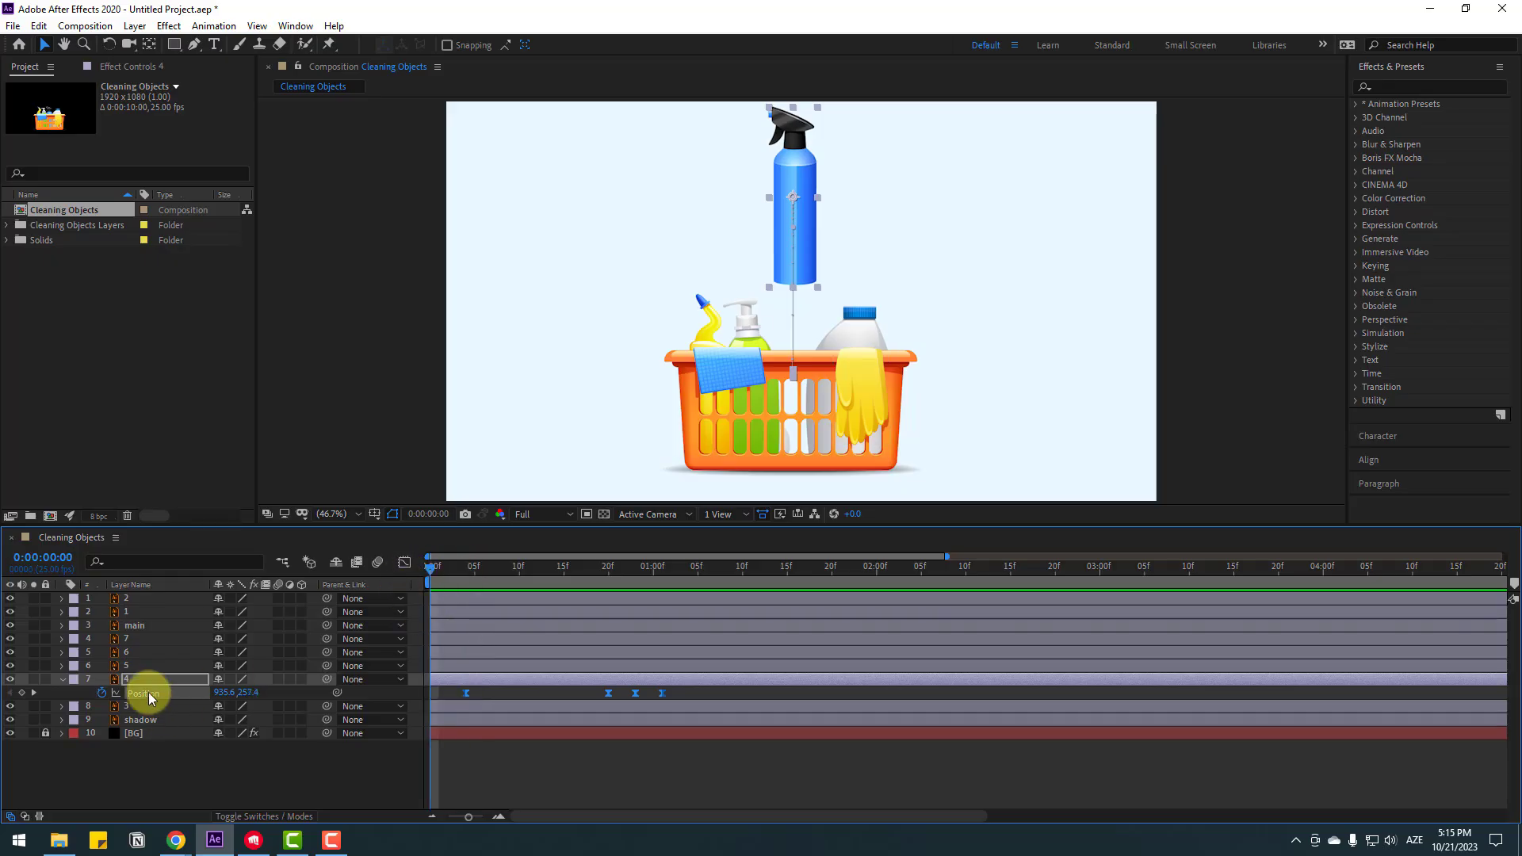
key(shift+s)
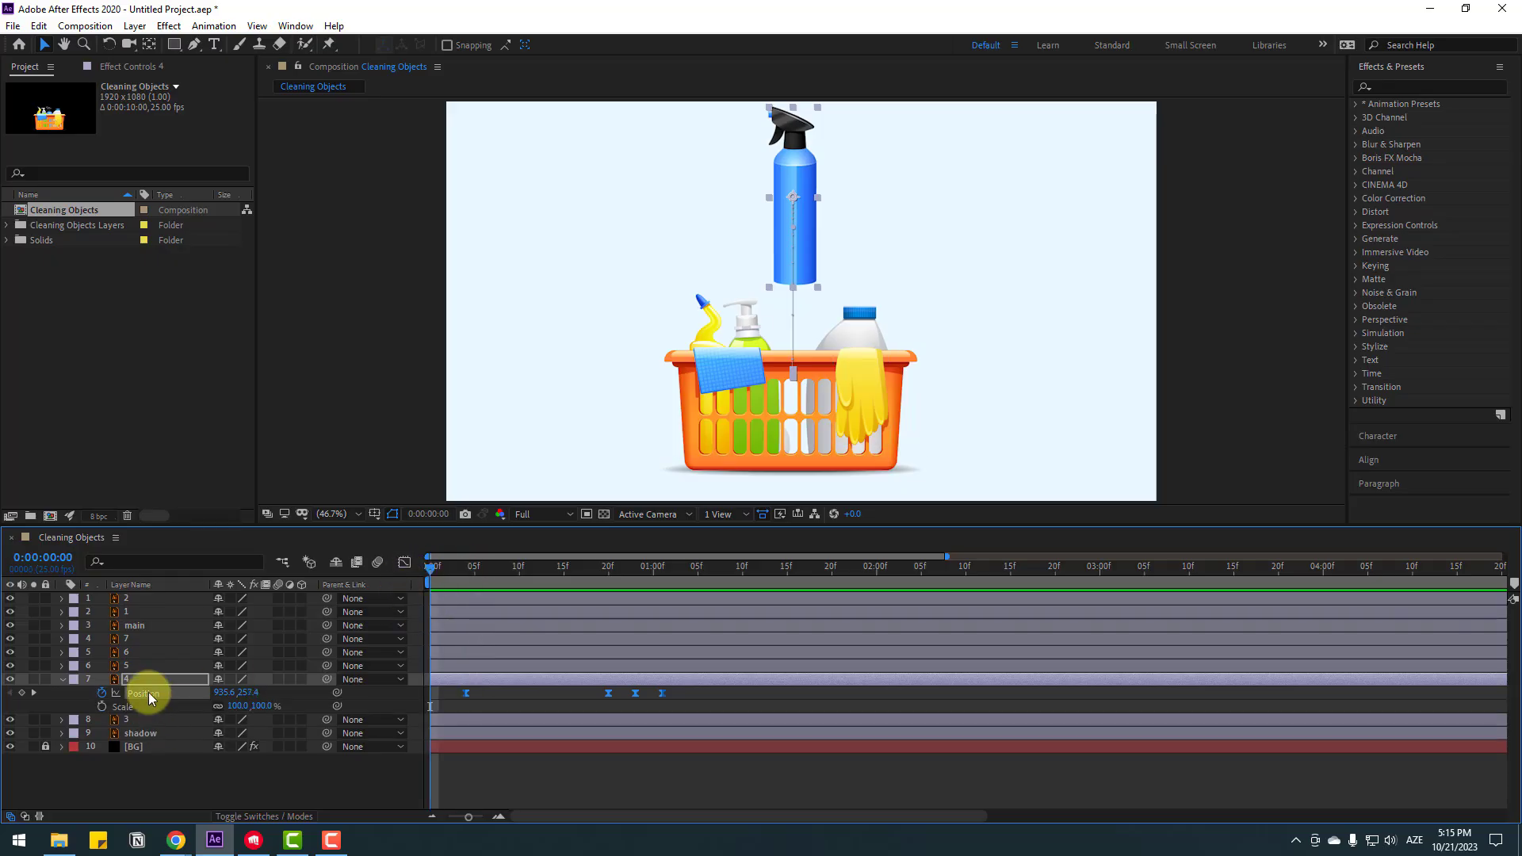
- Keyframe the spray bottle's Scale at 0% at 0 seconds and 100% at frame 4
click(117, 800)
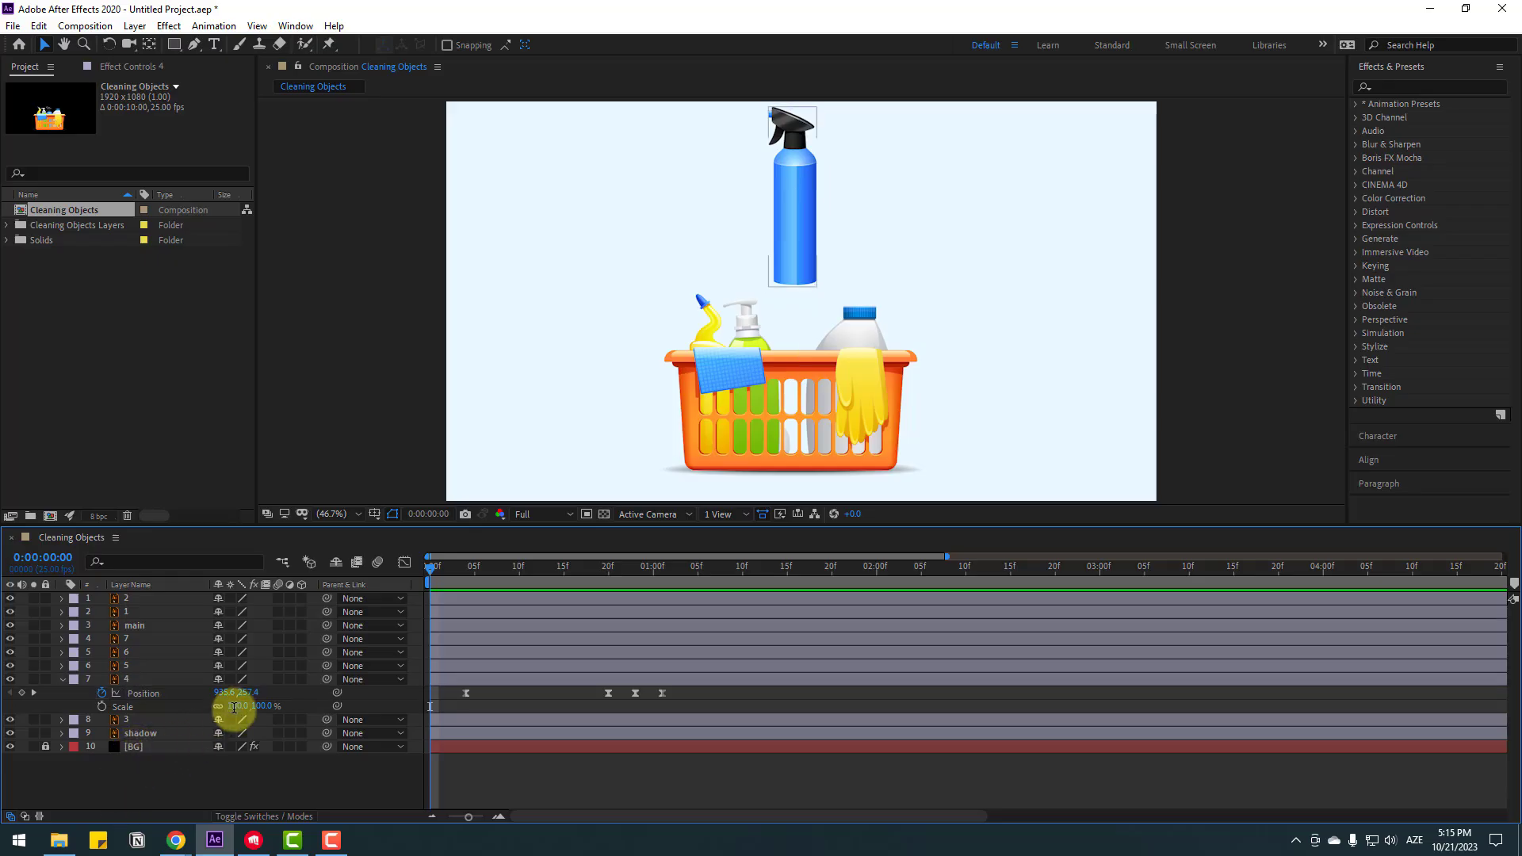
click(237, 705)
text(0)
key(Return)
click(102, 706)
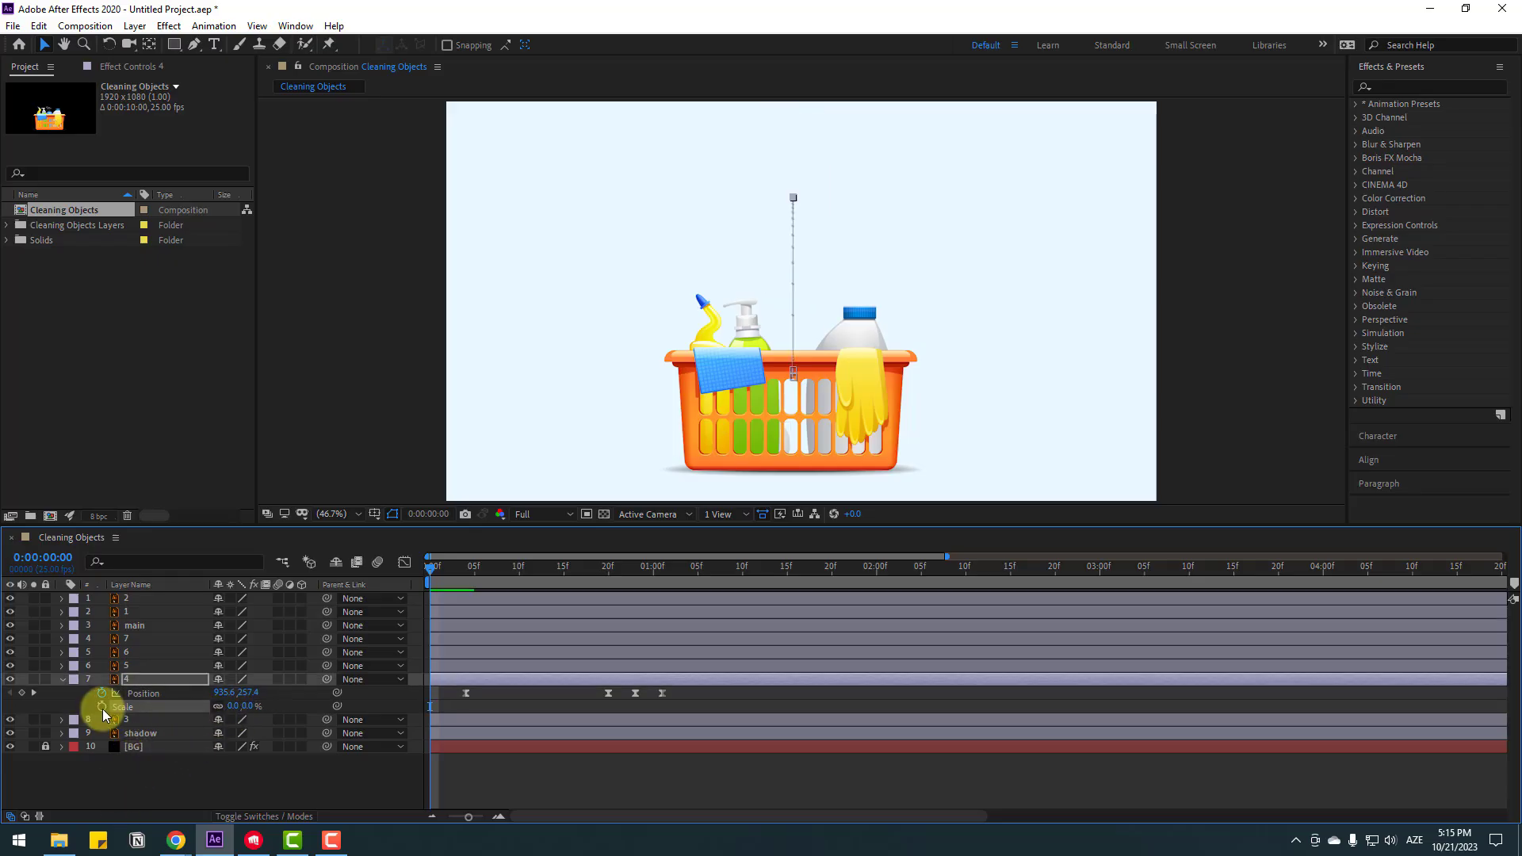
drag(435, 578, 468, 578)
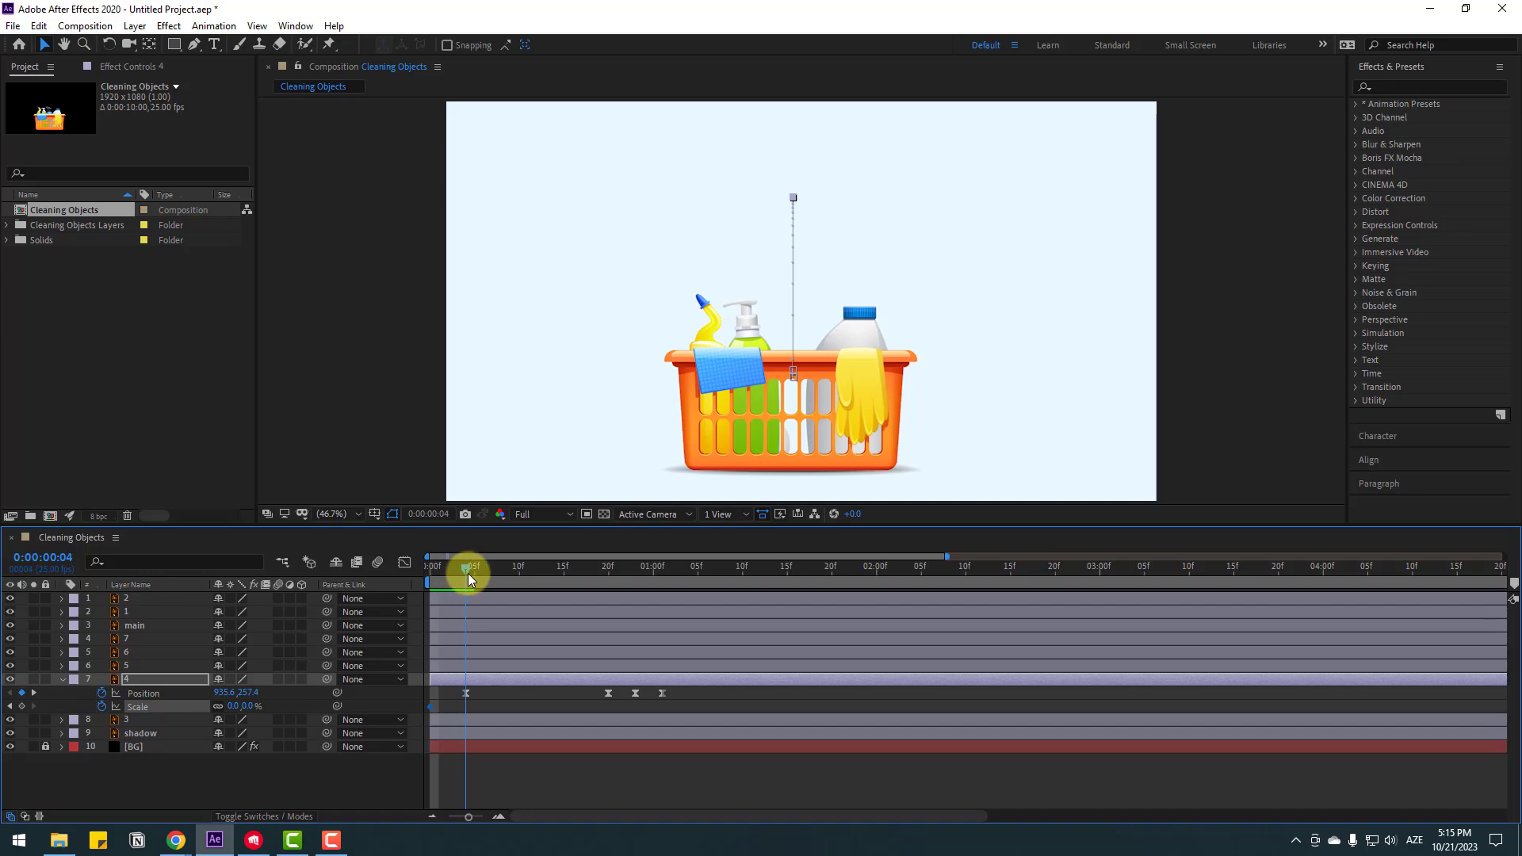
click(234, 707)
text(100)
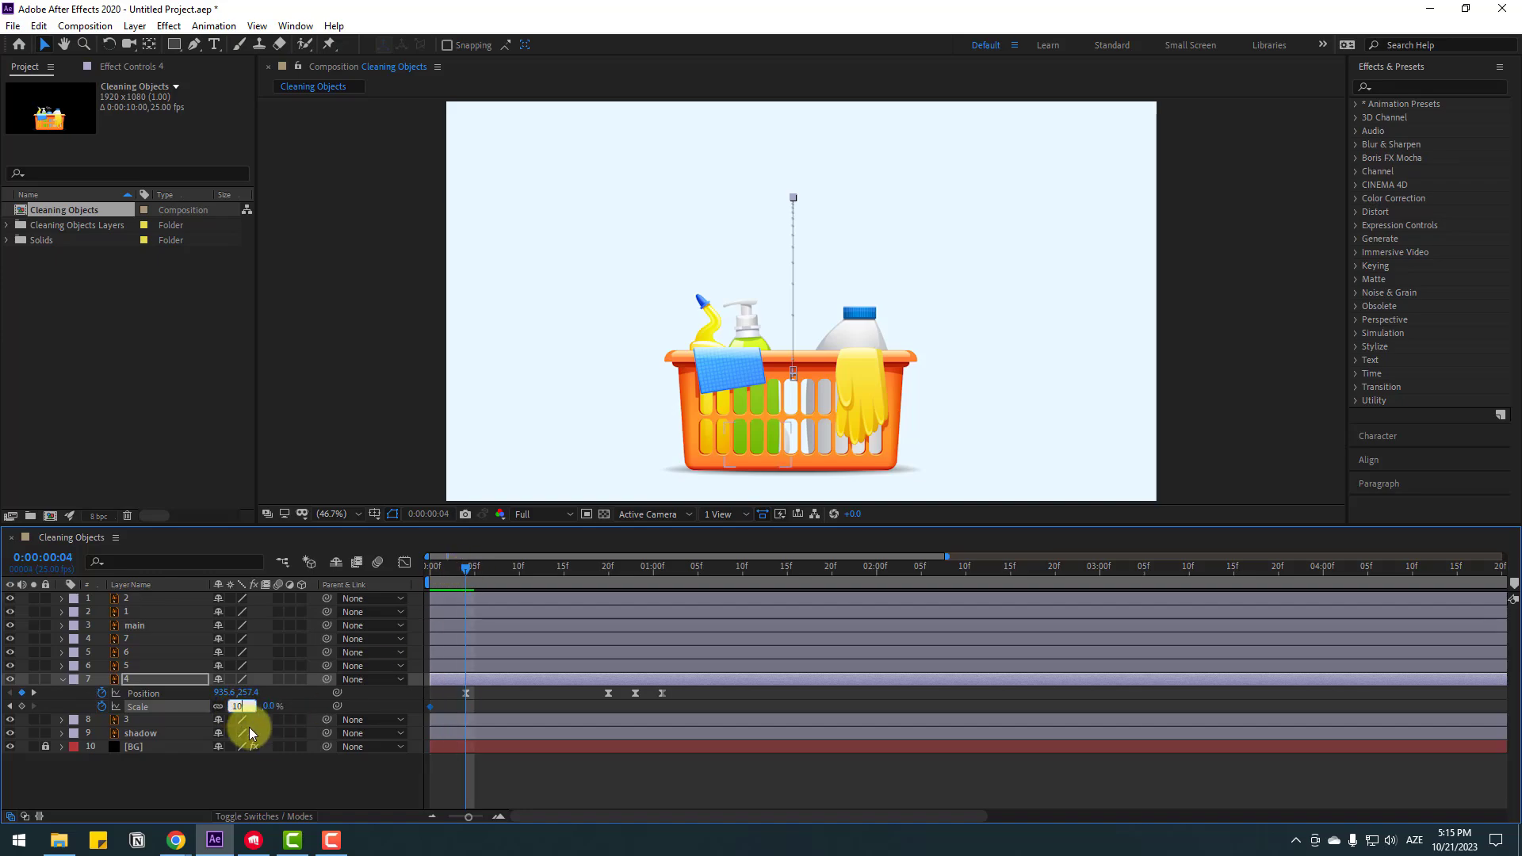
key(Return)
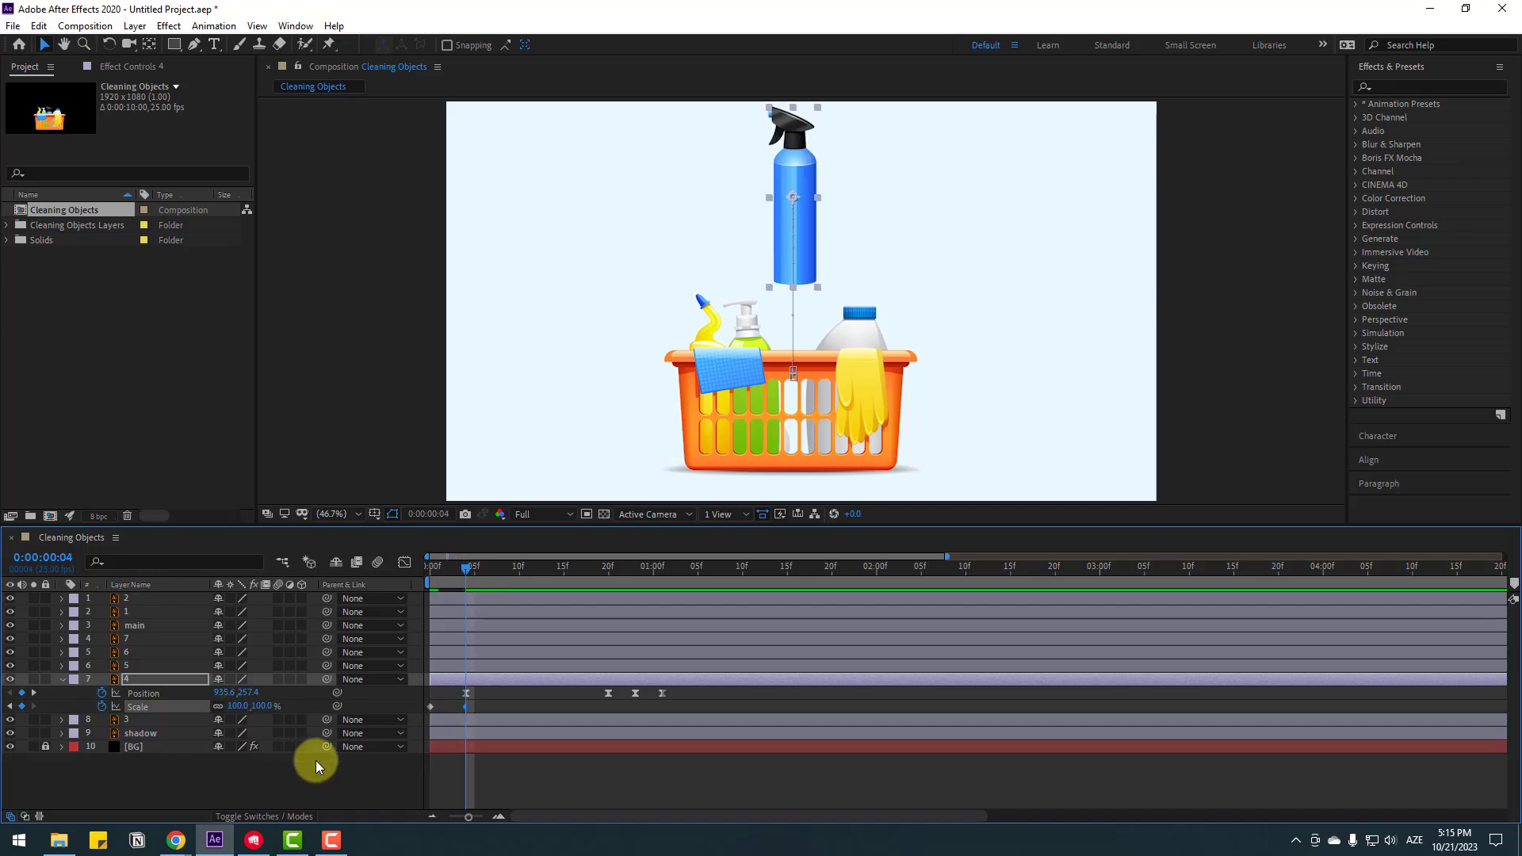
- Apply Easy Ease to the spray bottle's two Scale keyframes and preview the animation
right_click(429, 708)
mouse_move(523, 698)
click(667, 600)
key(space)
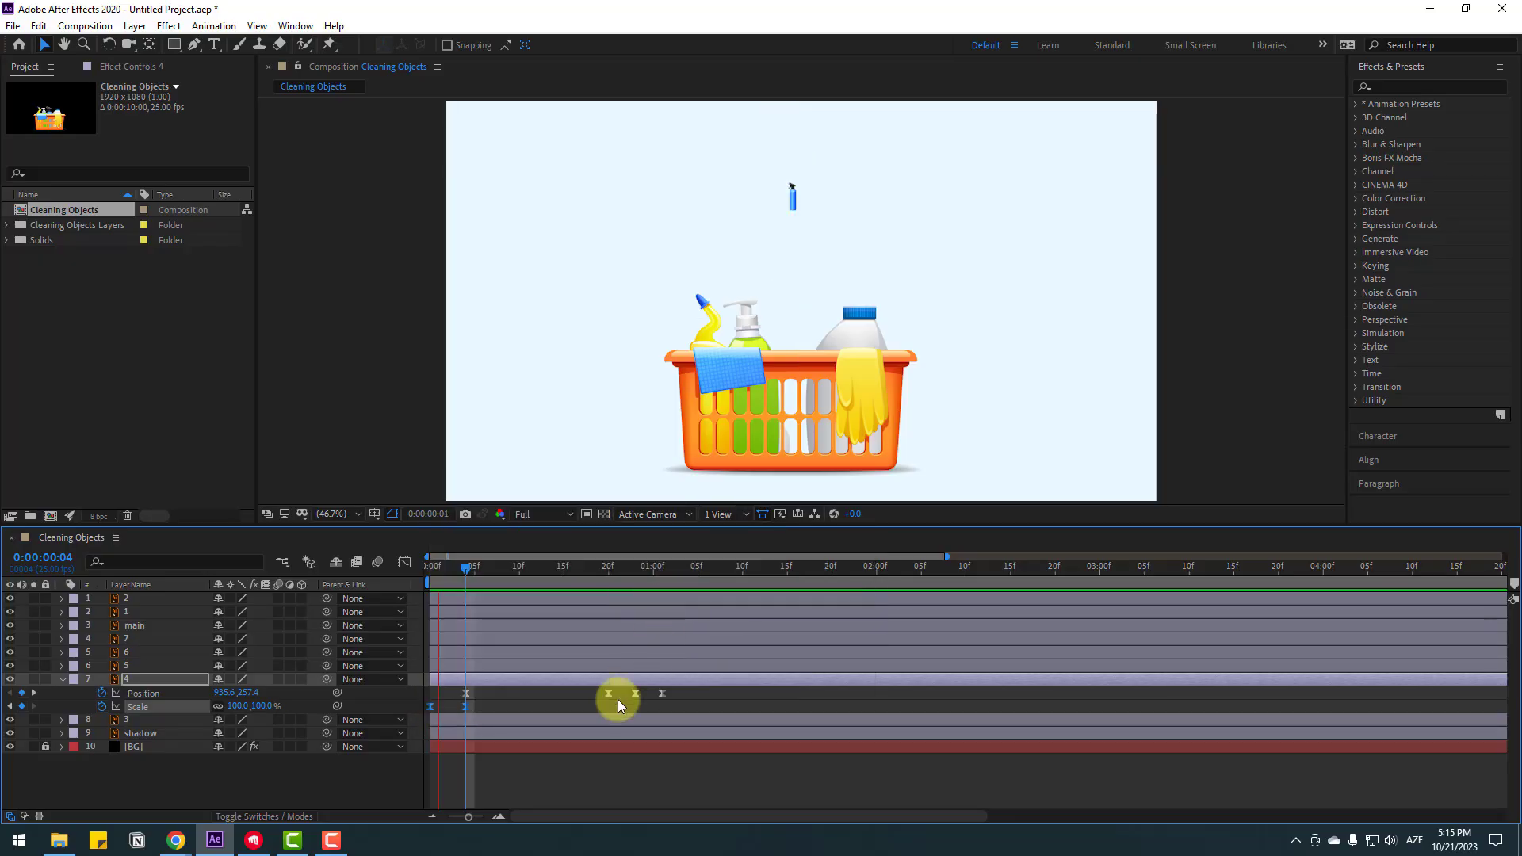
key(space)
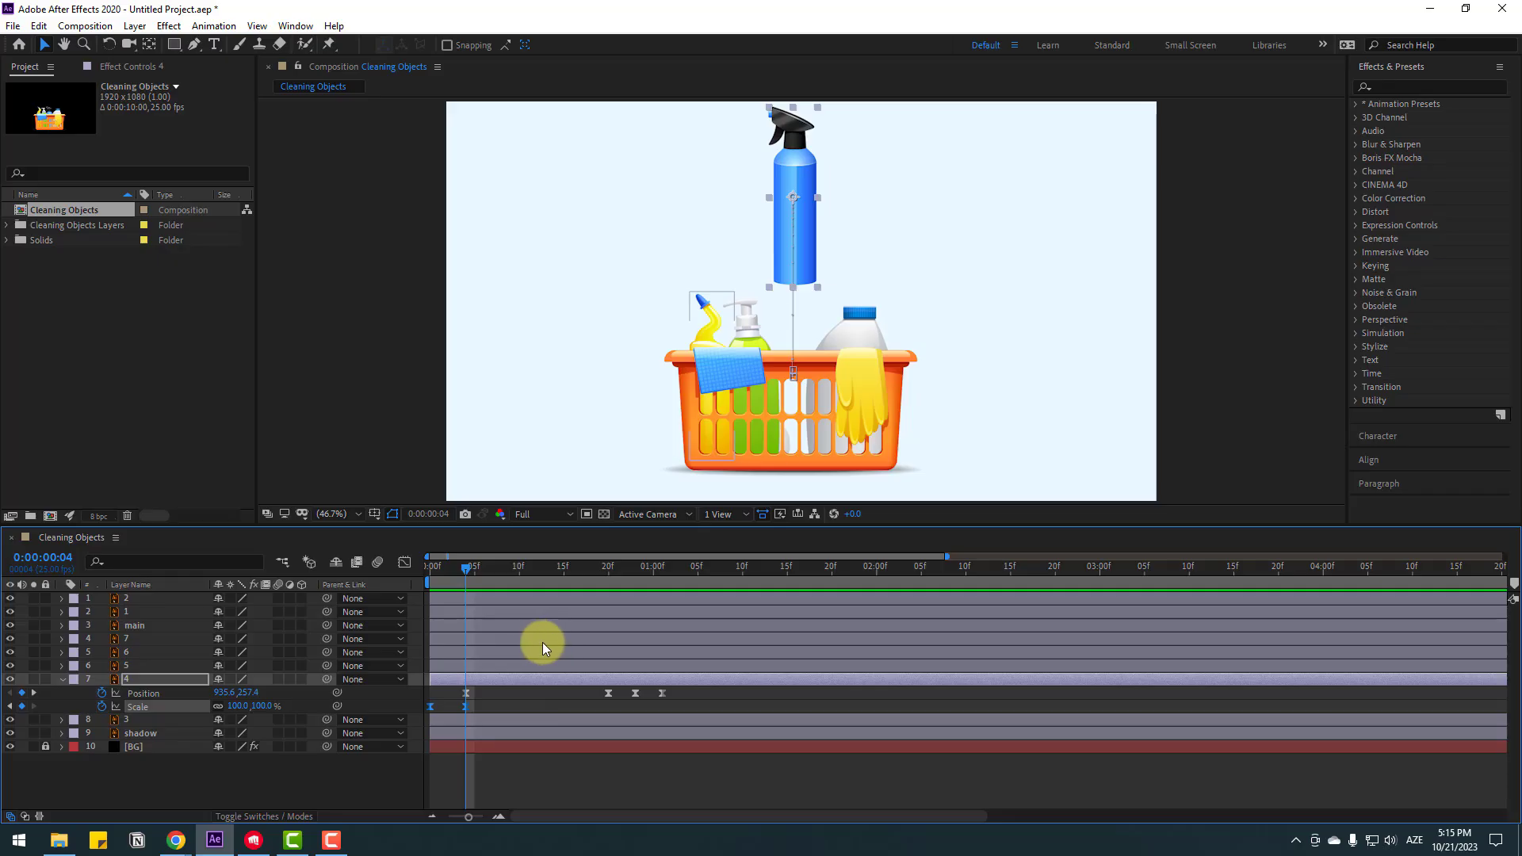
- Reveal the spray bottle's Rotation property and add a 0° keyframe at 0 seconds
key(shift+r)
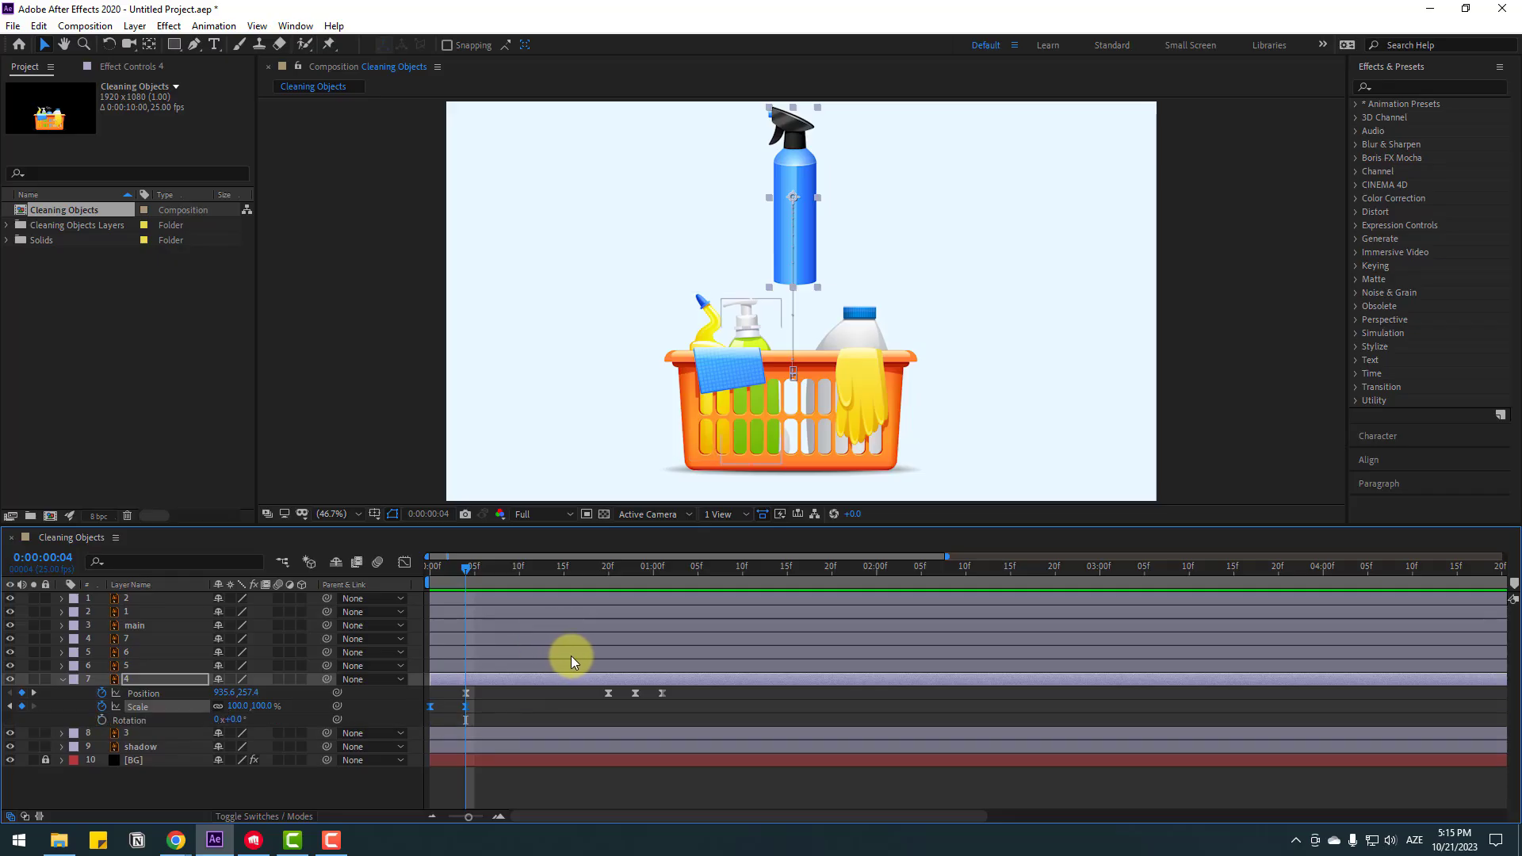
click(496, 717)
drag(449, 573, 415, 588)
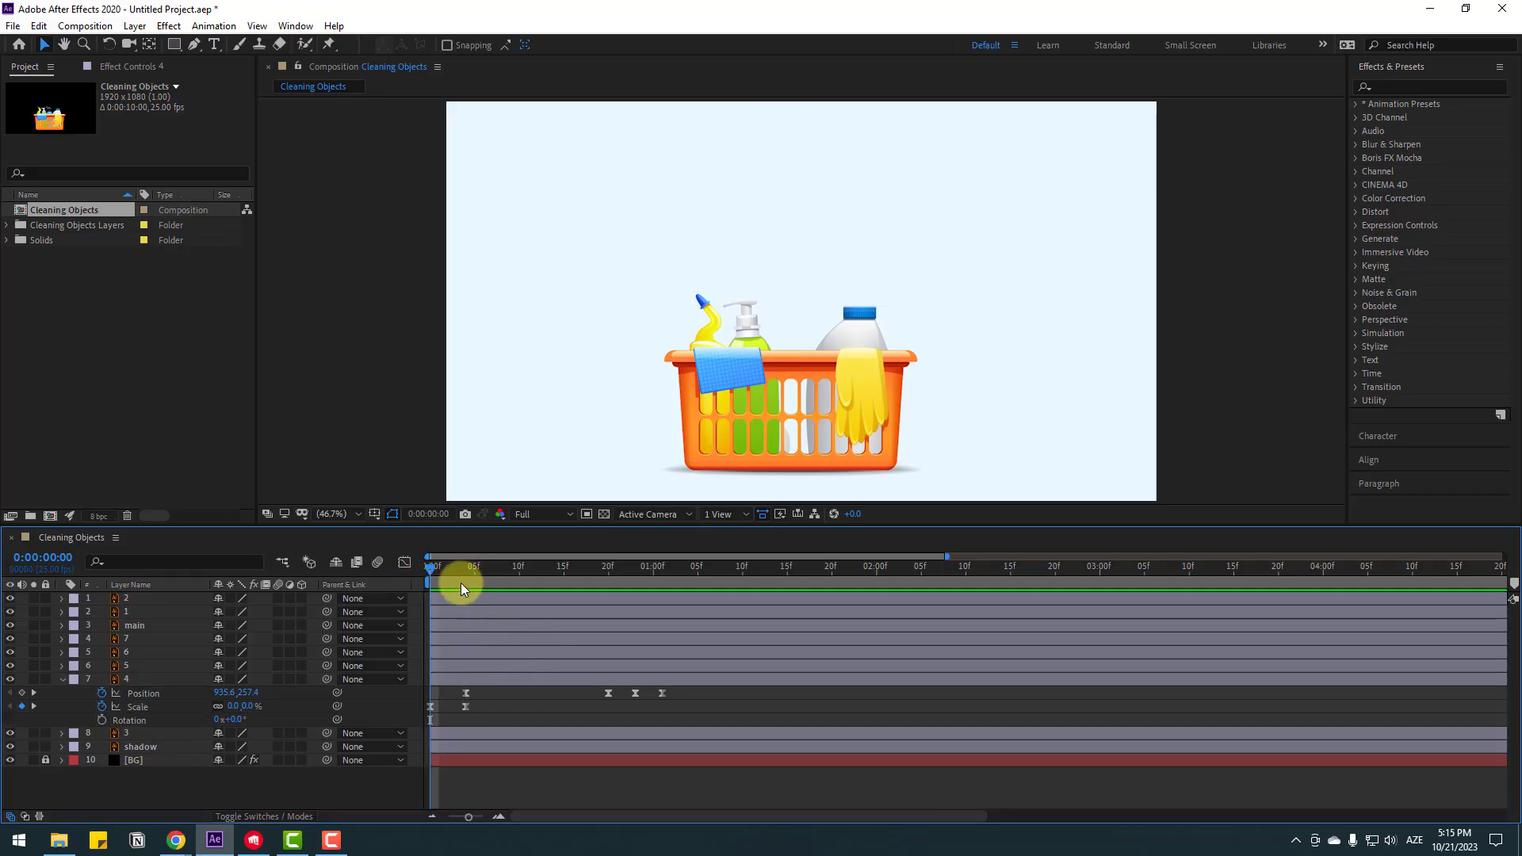
click(102, 720)
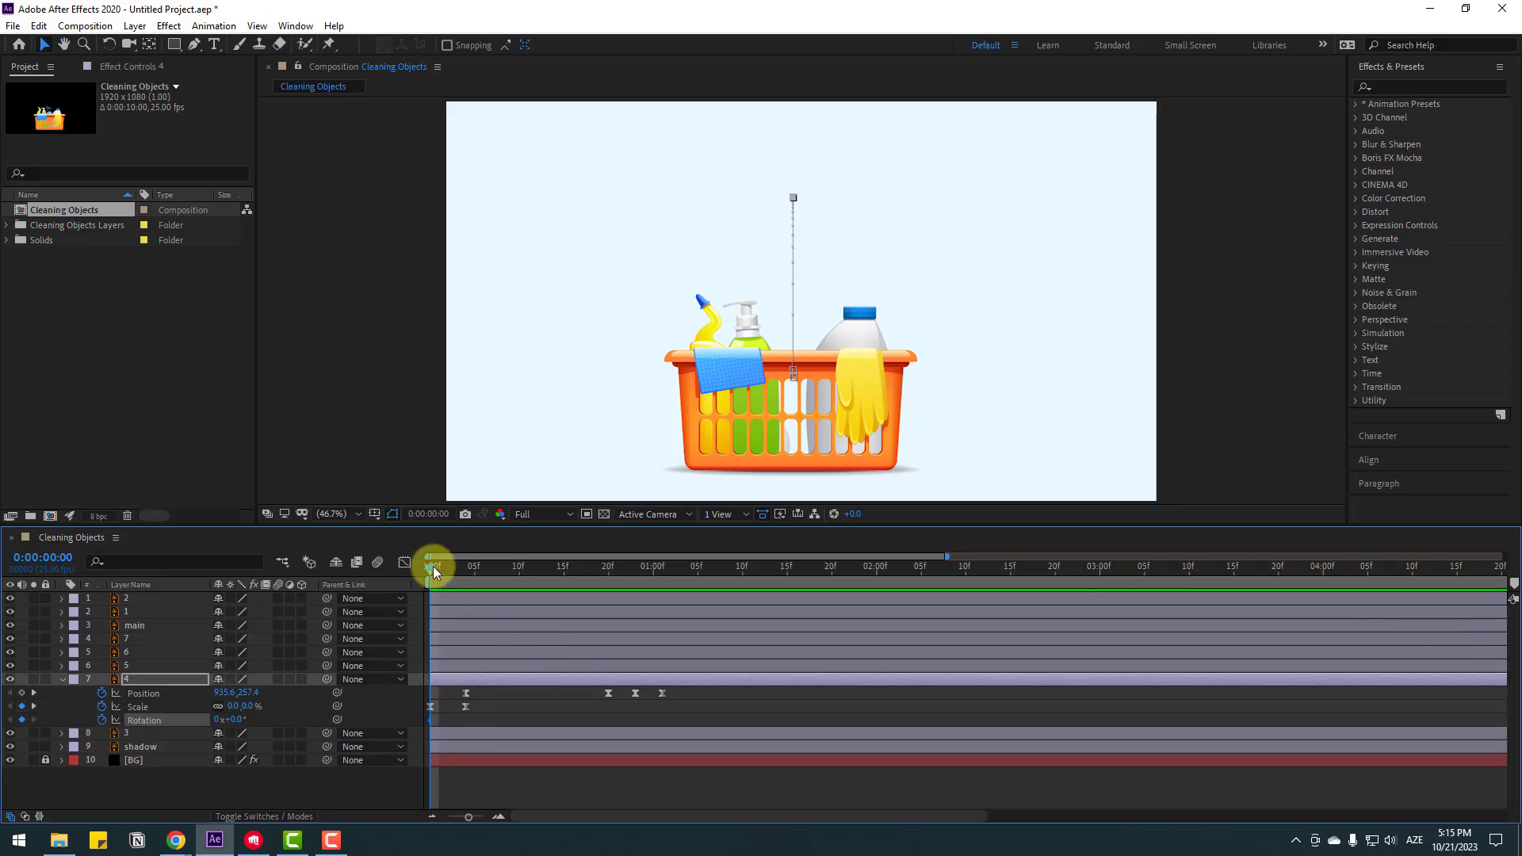
- Set the spray bottle's Rotation to -6° at frame 7
drag(433, 566, 492, 568)
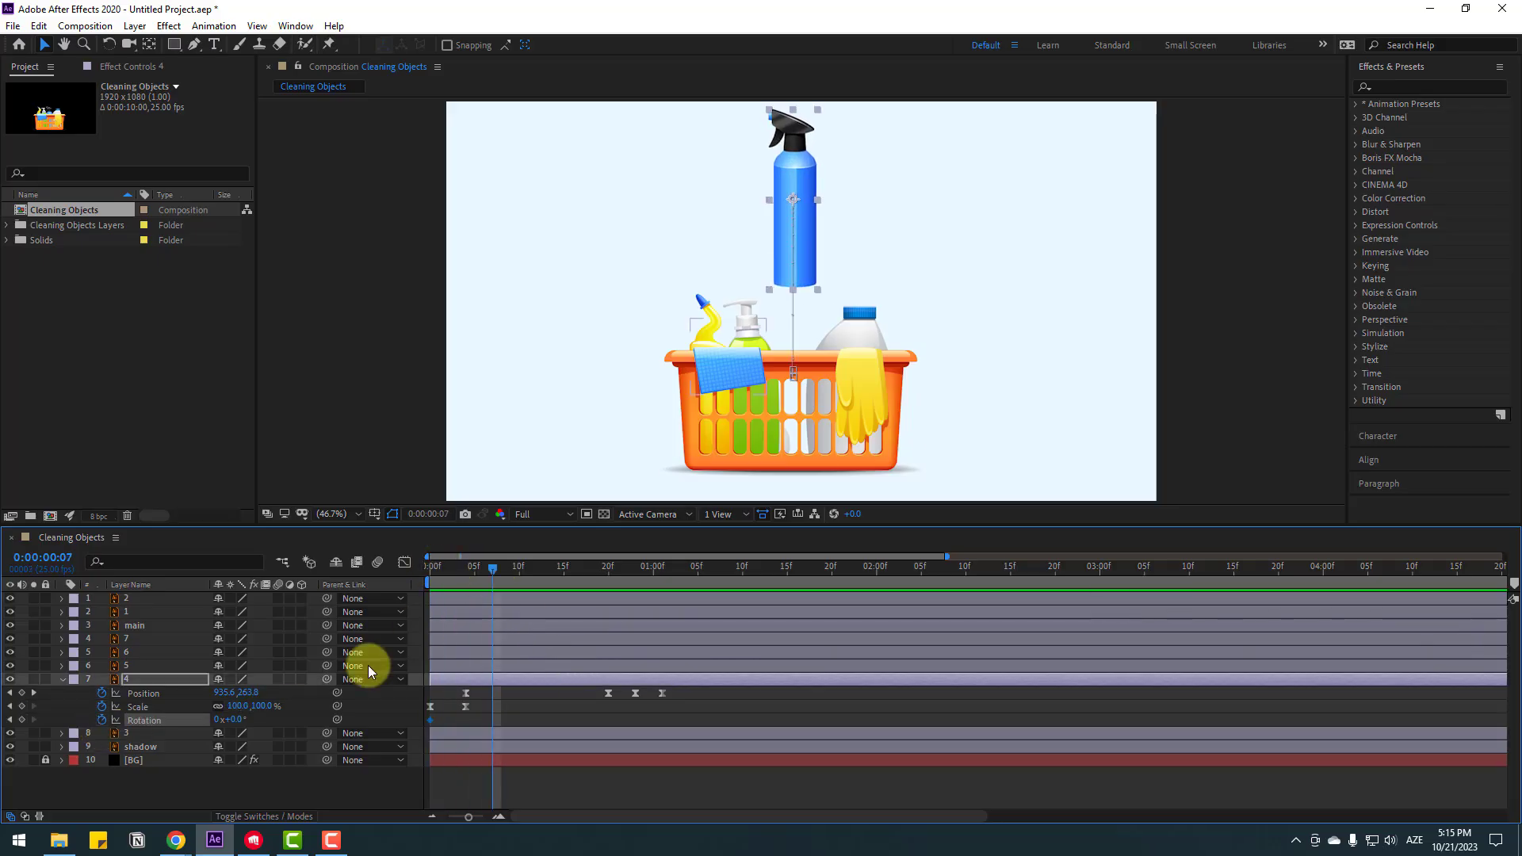
click(226, 723)
text(-3)
key(Return)
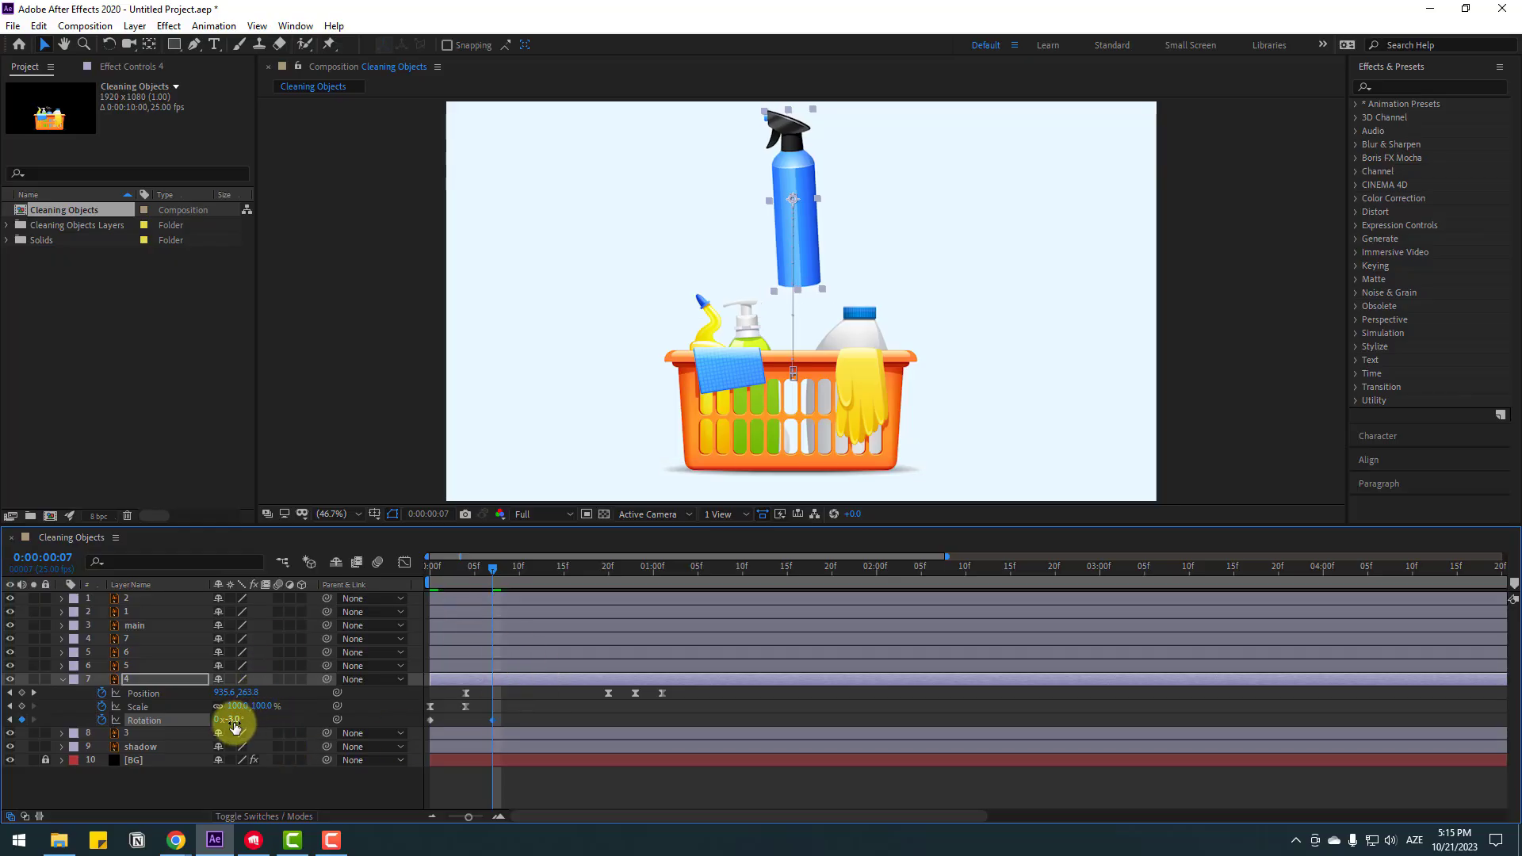
click(234, 720)
text(-6)
key(Return)
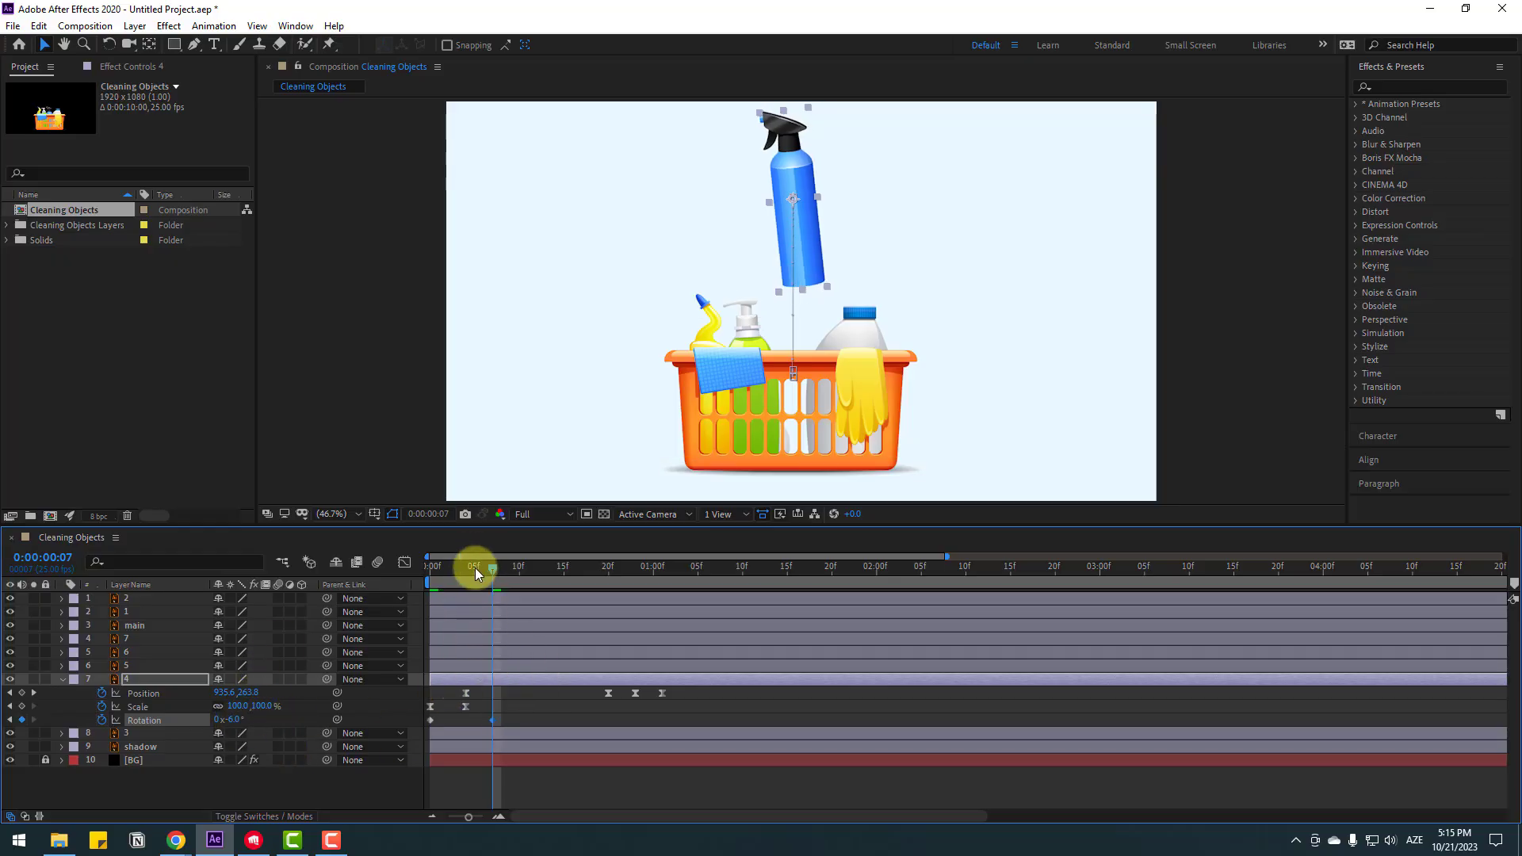
- Rock the spray bottle on landing with Rotation keyframes of 3° at frame 20, -1° at frame 23 and 0° at 0:00:01:01
mouse_move(474, 567)
mouse_down()
mouse_move(421, 578)
mouse_move(617, 596)
mouse_up()
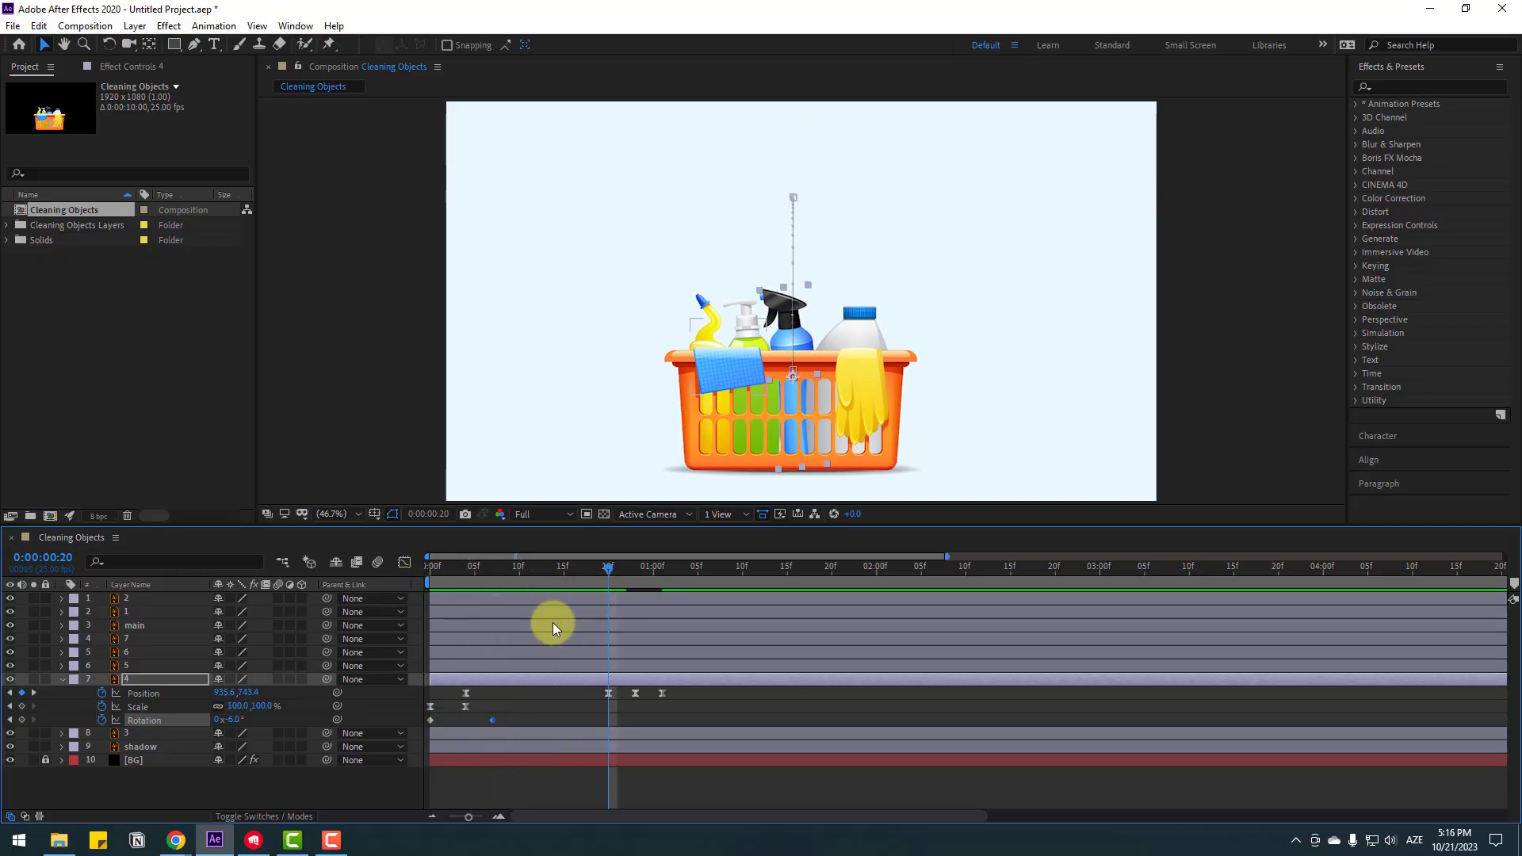
drag(230, 722, 238, 722)
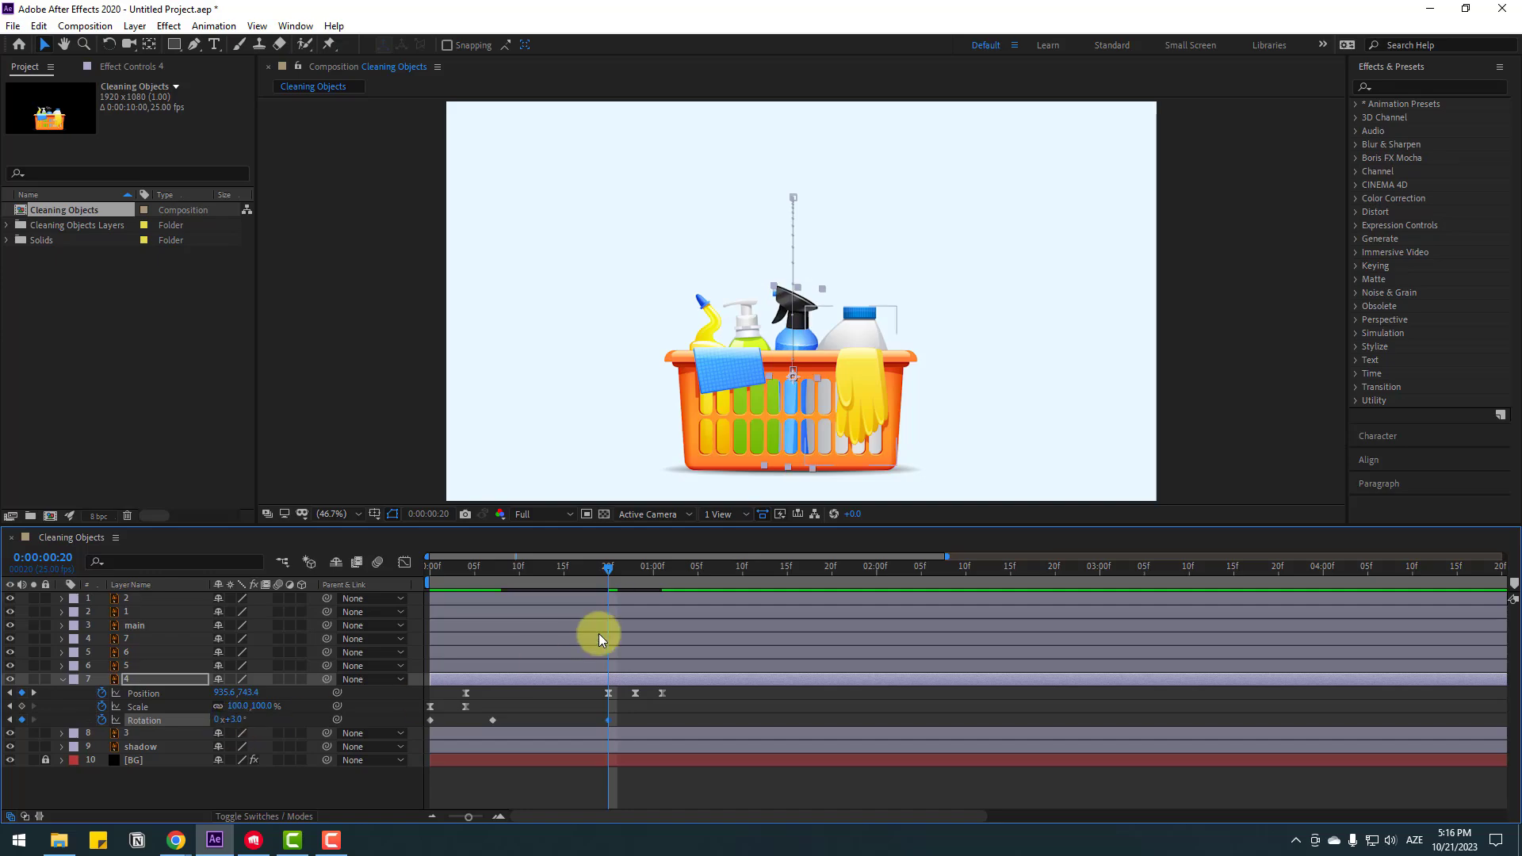
drag(609, 567, 636, 567)
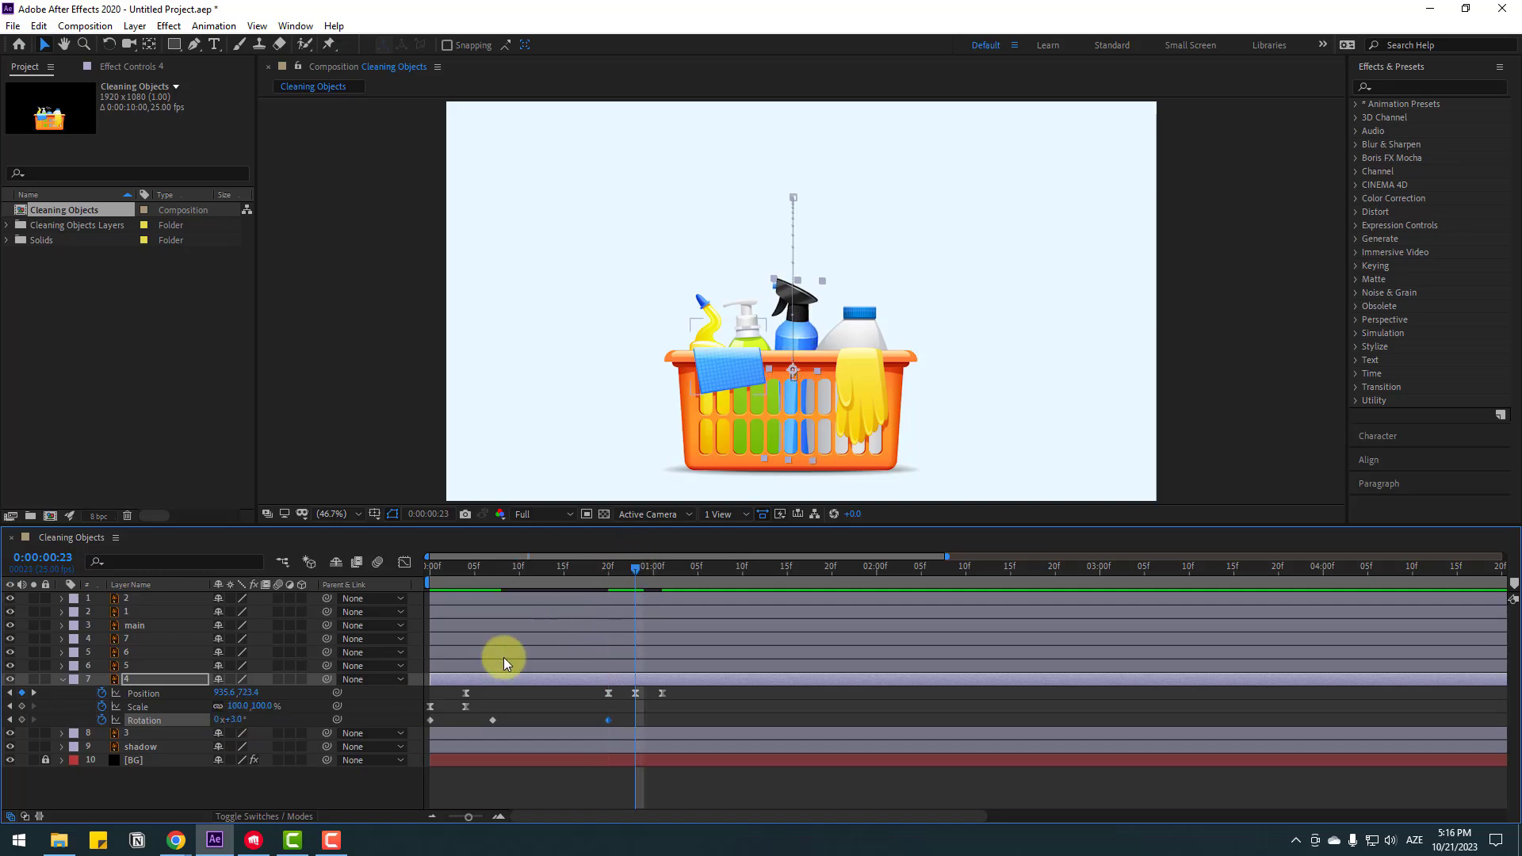
click(242, 720)
text(-1)
key(Return)
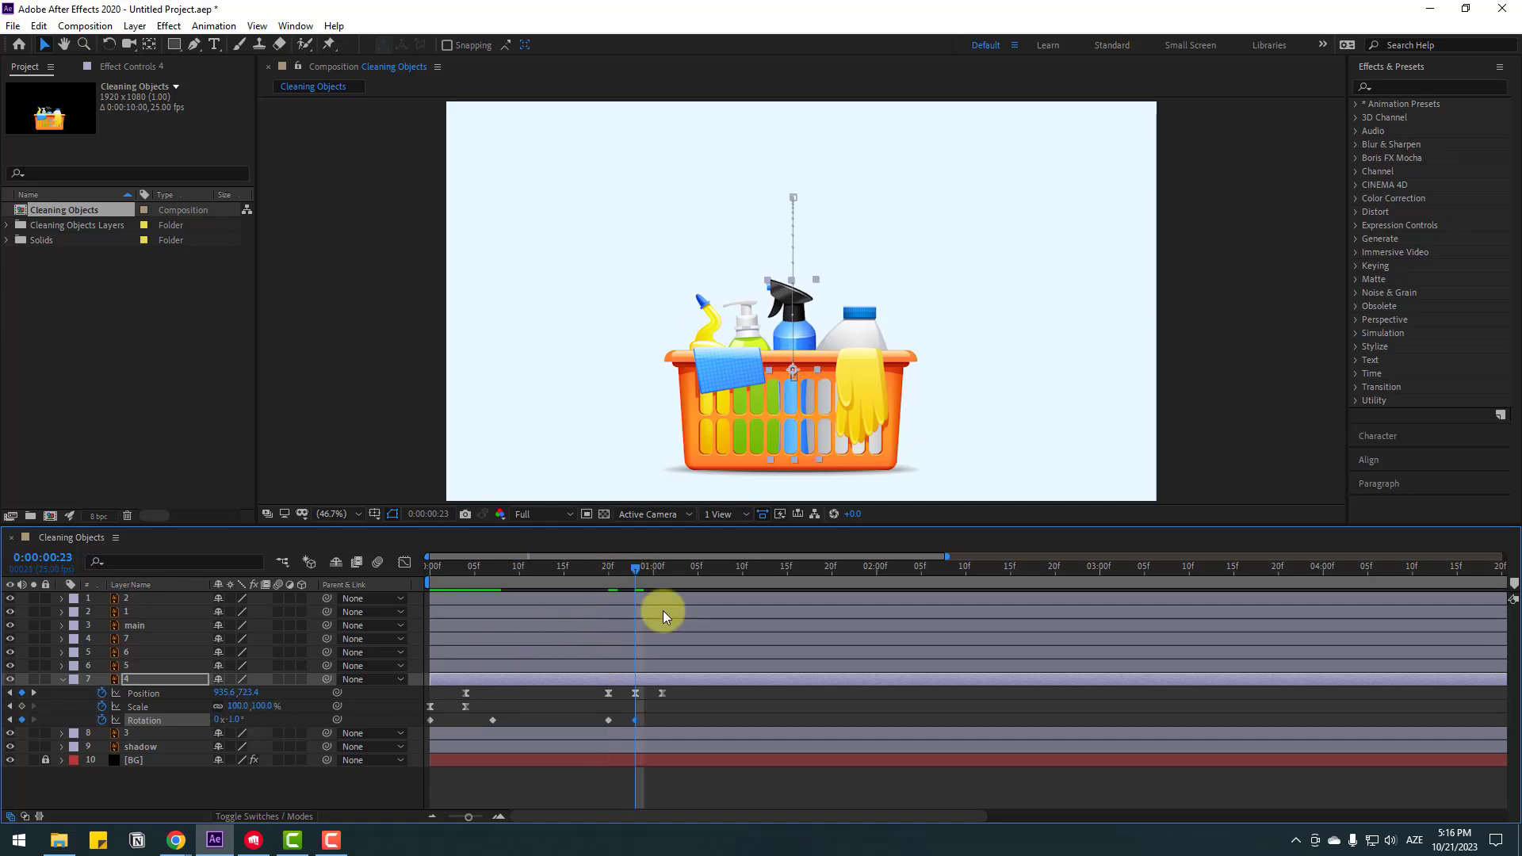
drag(635, 568, 661, 567)
drag(240, 729, 230, 720)
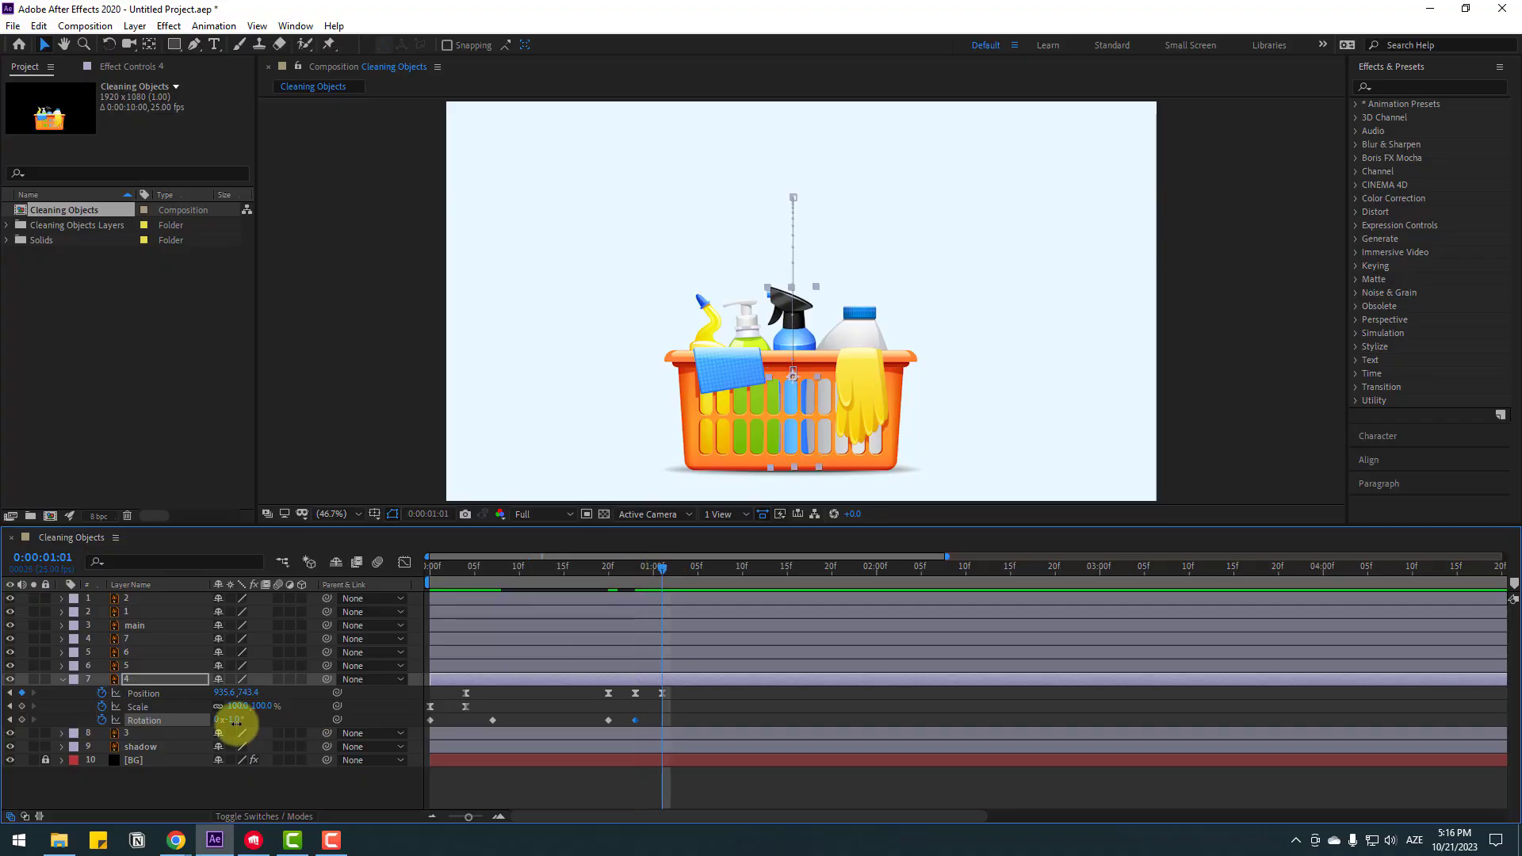
- Apply Easy Ease to all of the spray bottle's Rotation keyframes and preview the animation
drag(673, 723, 430, 720)
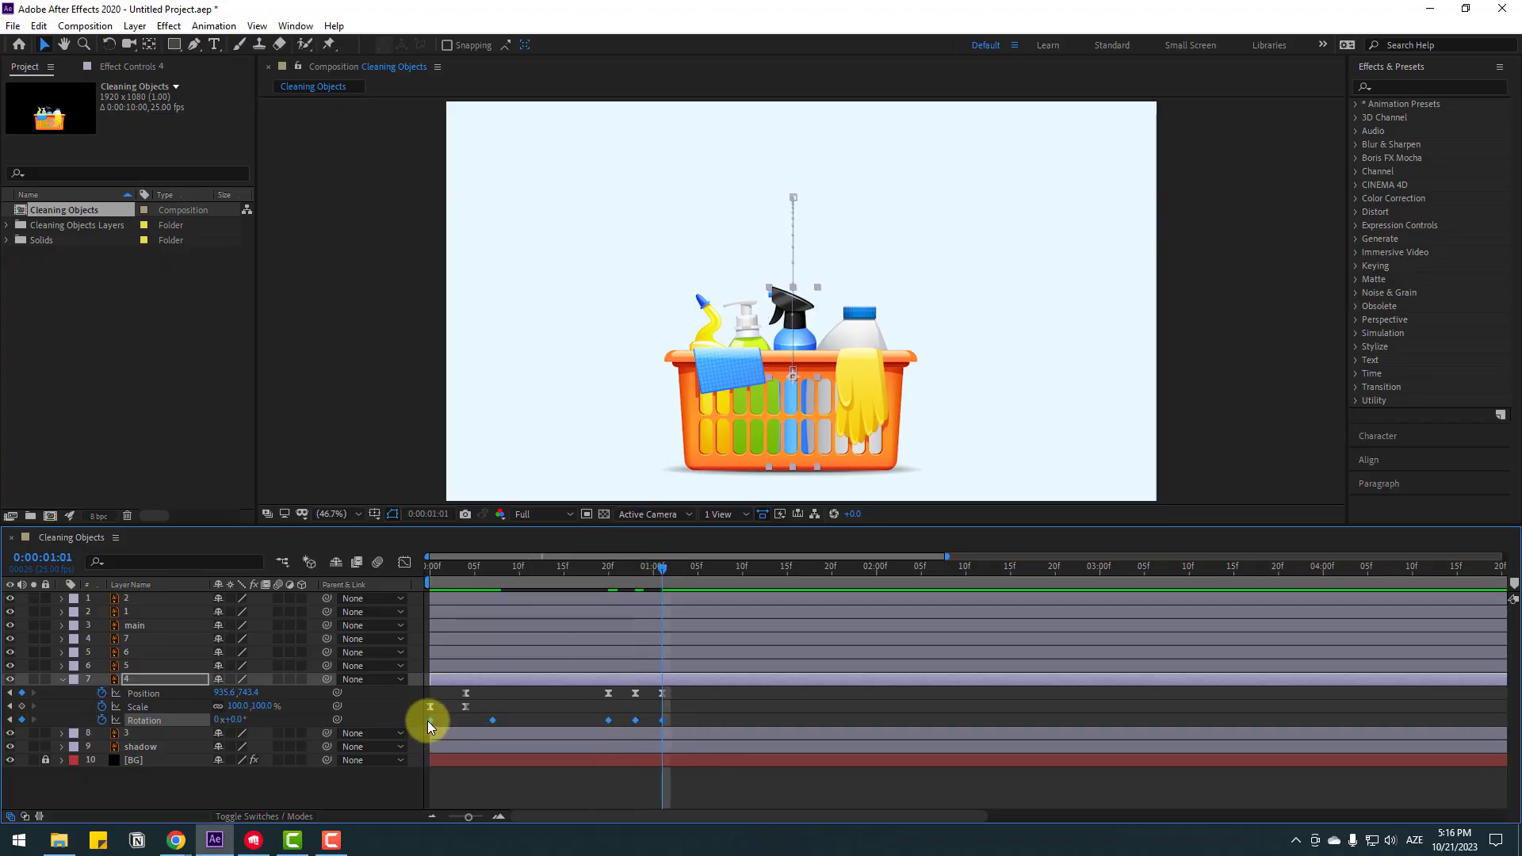
right_click(430, 719)
mouse_move(523, 708)
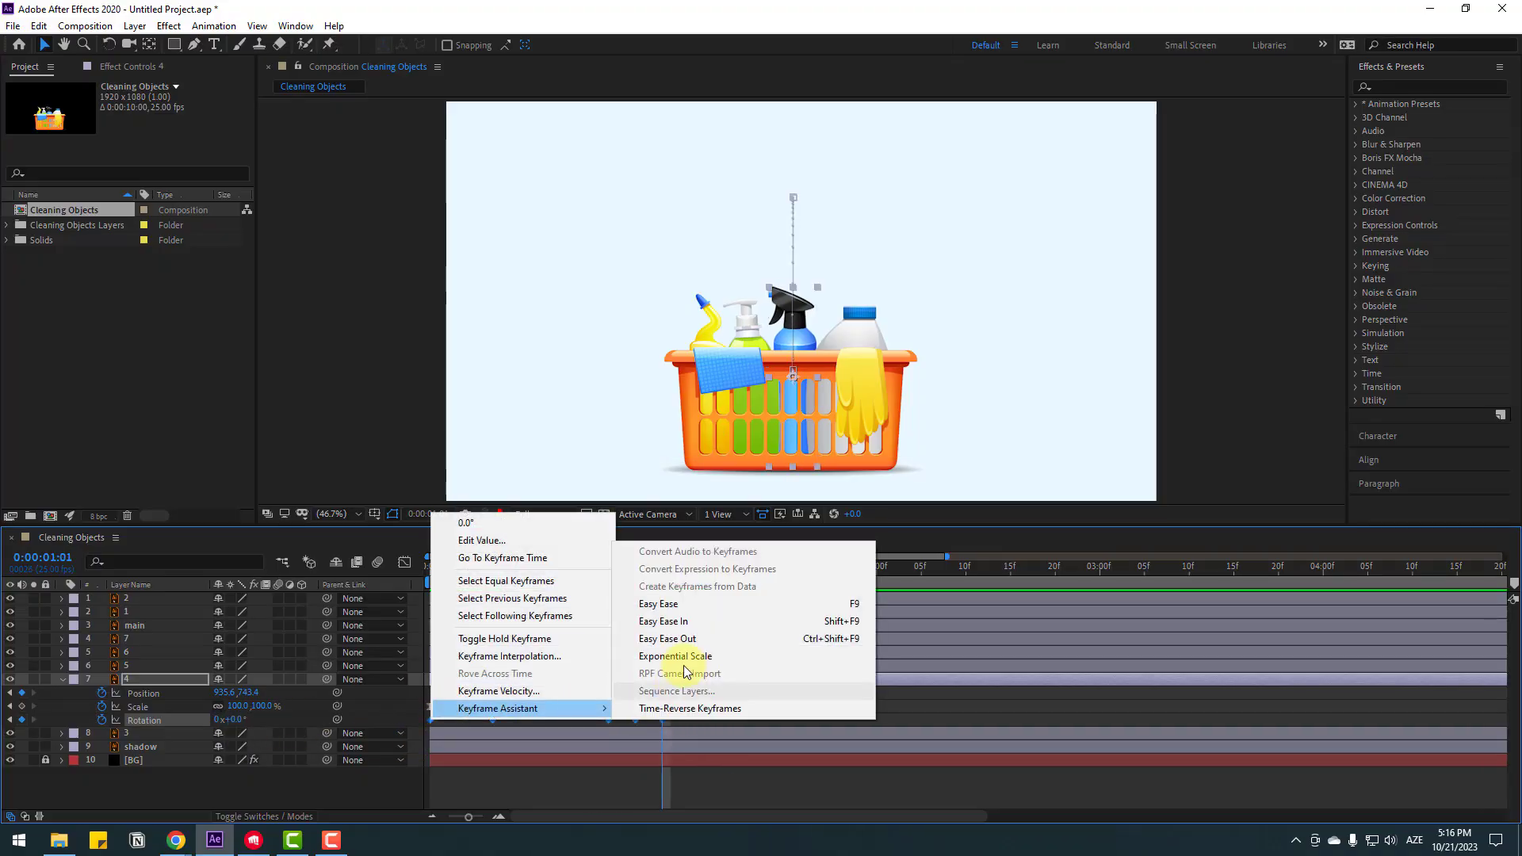
click(838, 602)
key(space)
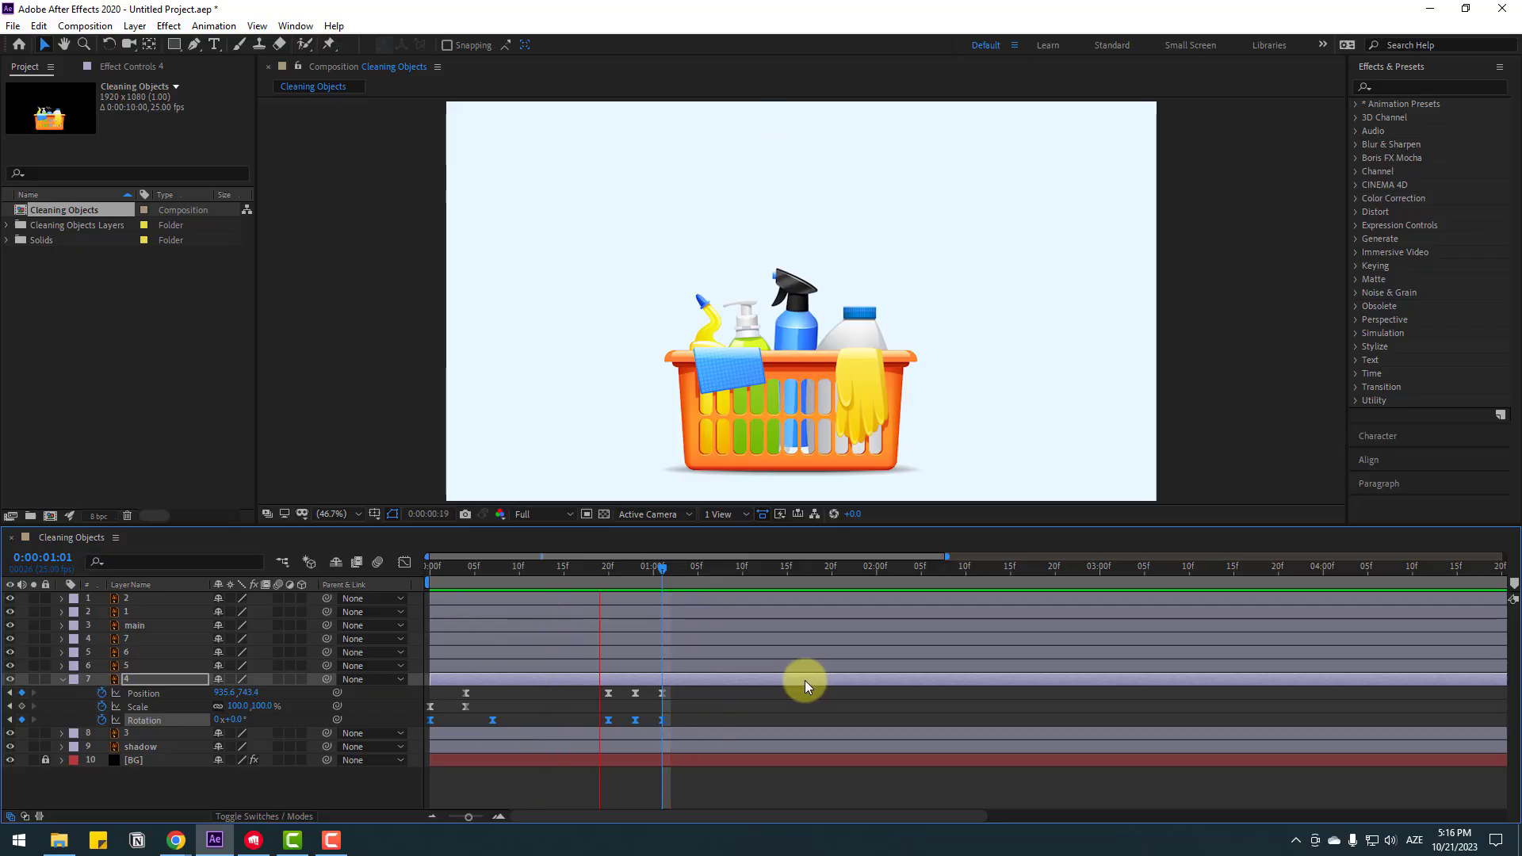
key(space)
- Reveal the Position of the white bottle on layer 5 at 0 seconds and raise it above the basket to a Y value of 240.7
click(122, 668)
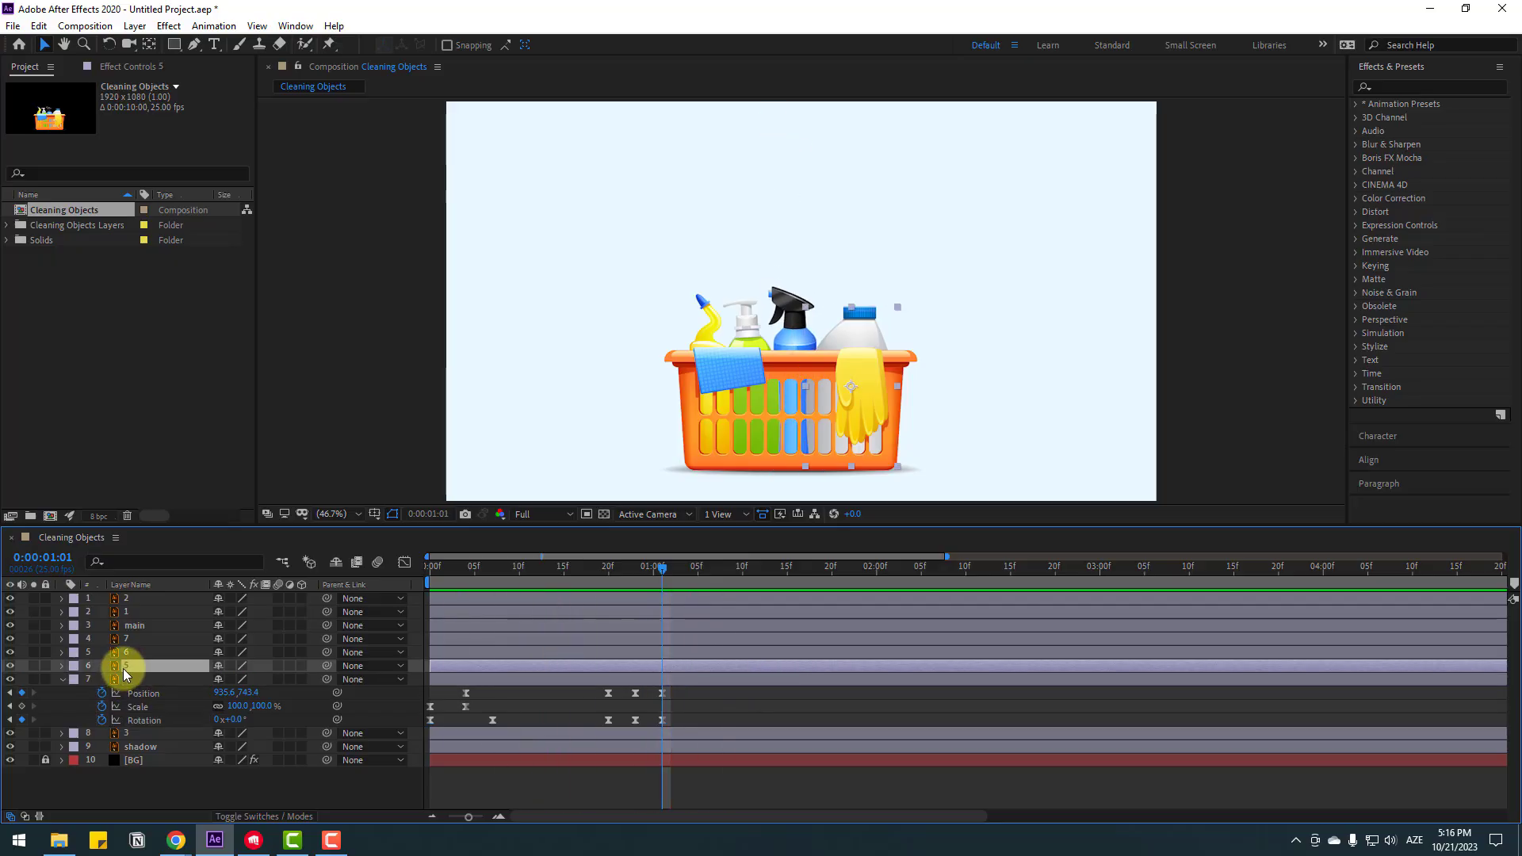
mouse_move(649, 579)
mouse_down()
mouse_move(521, 571)
mouse_move(412, 588)
mouse_up()
key(p)
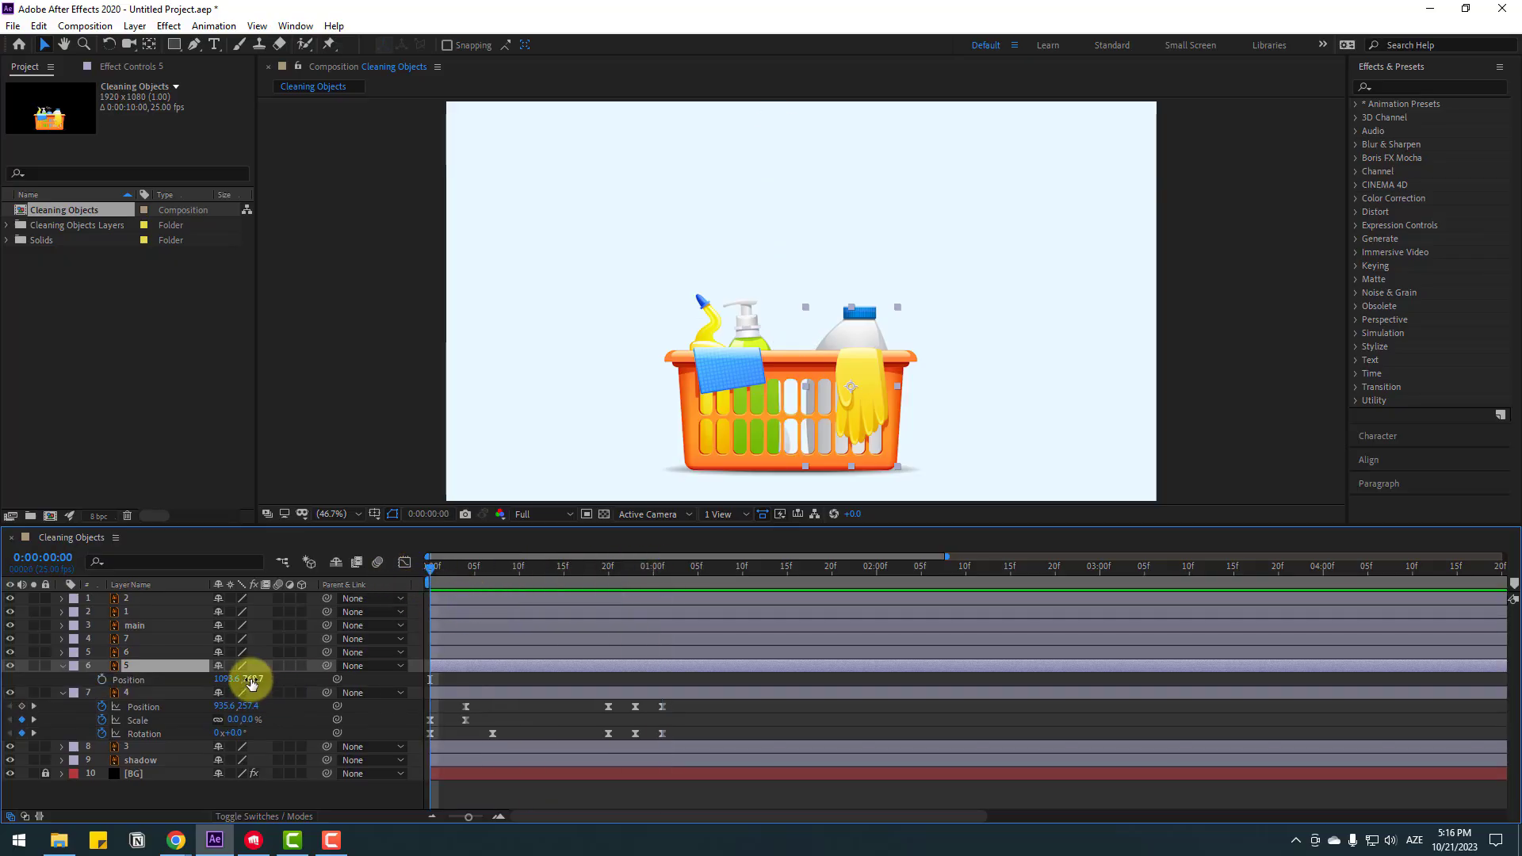
drag(251, 682, 577, 380)
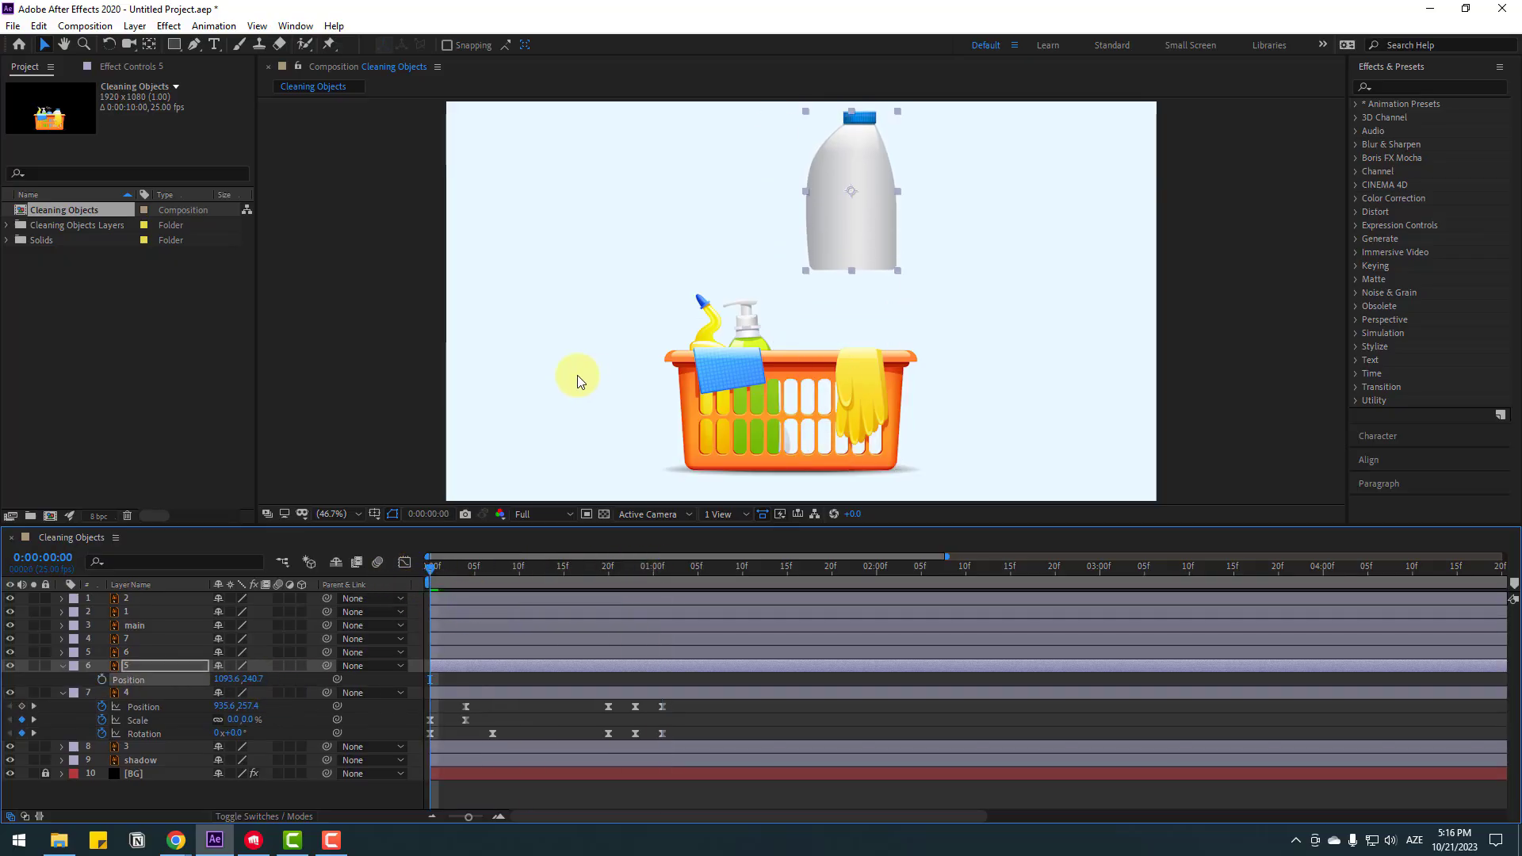
- Move the white bottle's anchor point to its bottom centre with the Pan Behind tool, and return to the Selection tool
click(151, 46)
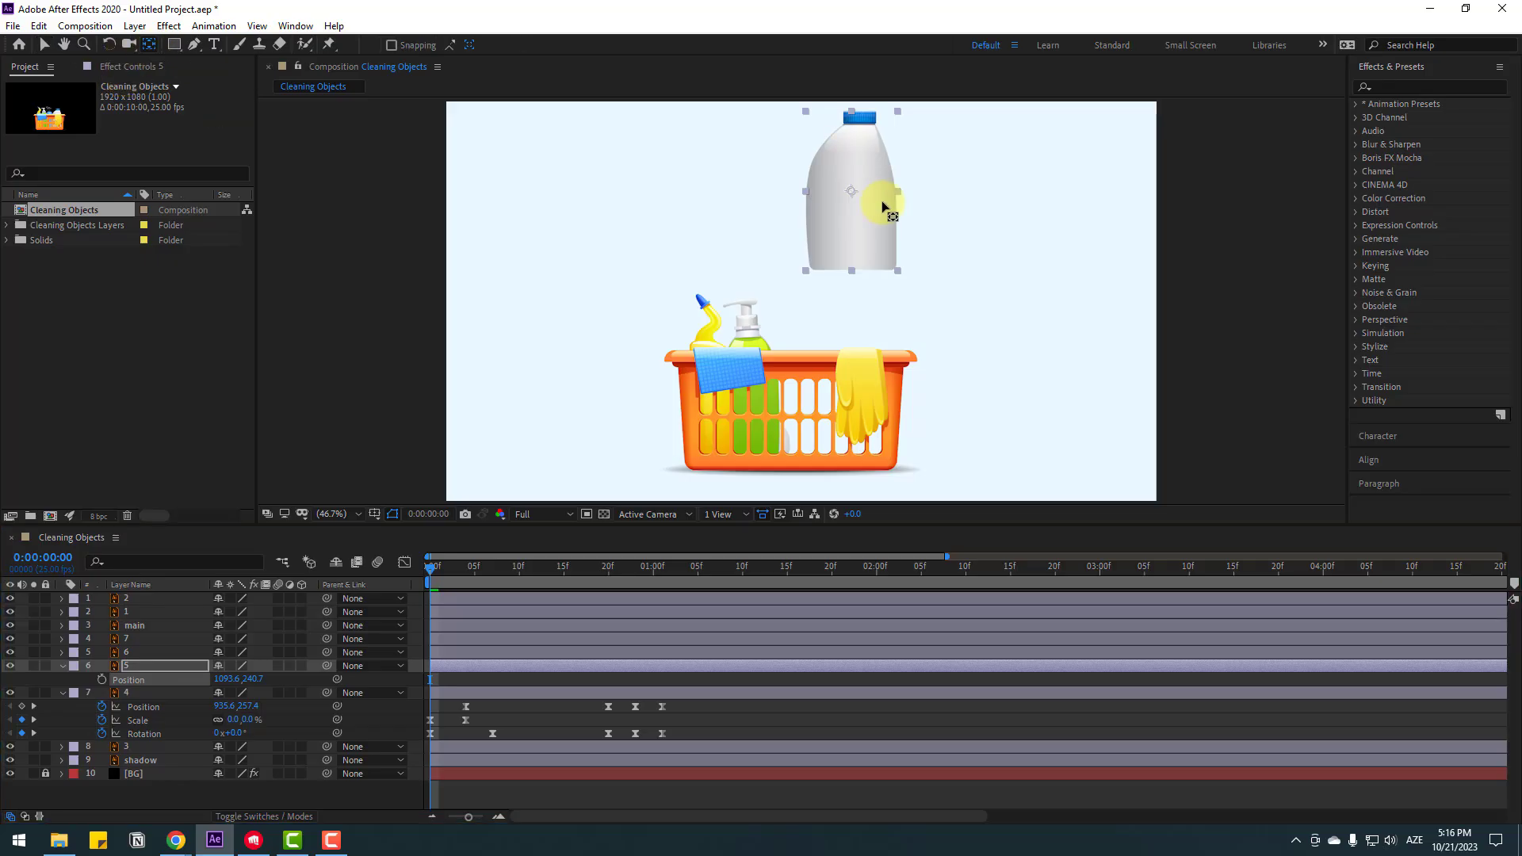
click(854, 195)
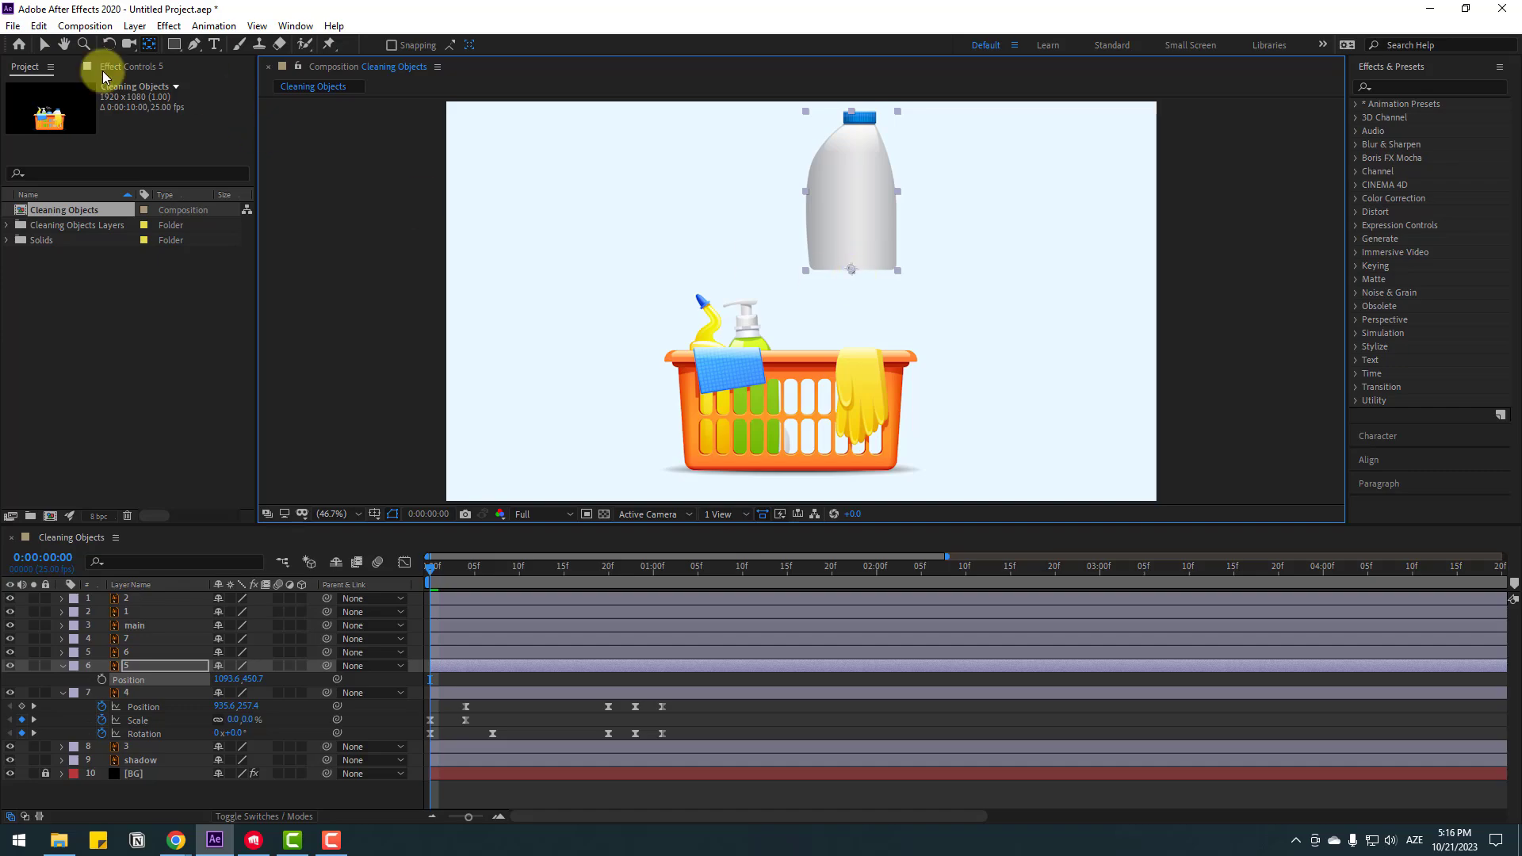
click(45, 44)
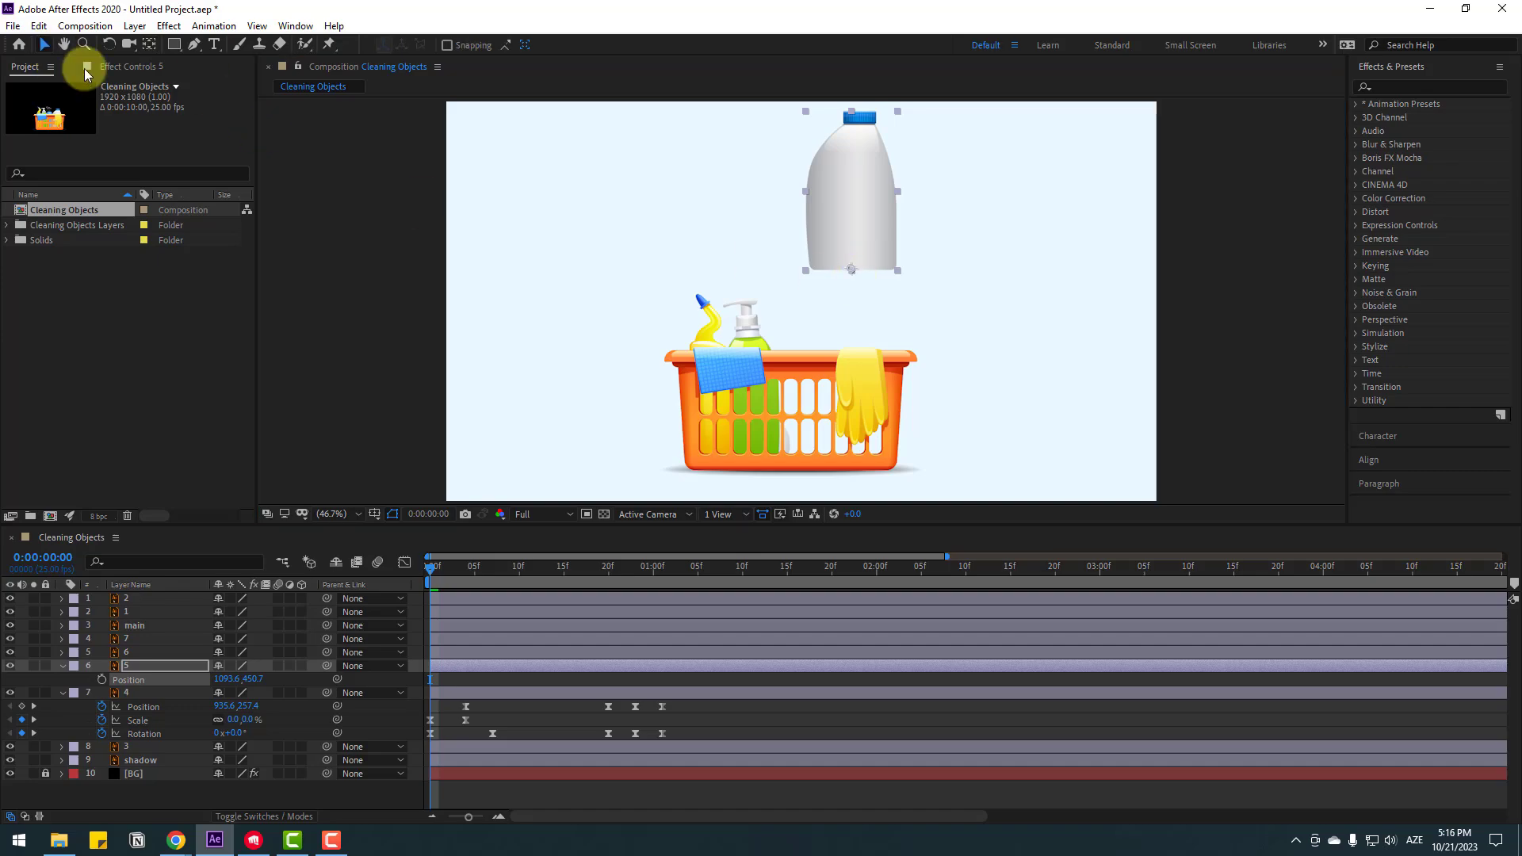
- Keyframe the white bottle's Position at 0 seconds and lower it into the basket to a Y value of 971.7 at frame 20
click(102, 681)
drag(478, 561, 616, 587)
drag(248, 682, 626, 718)
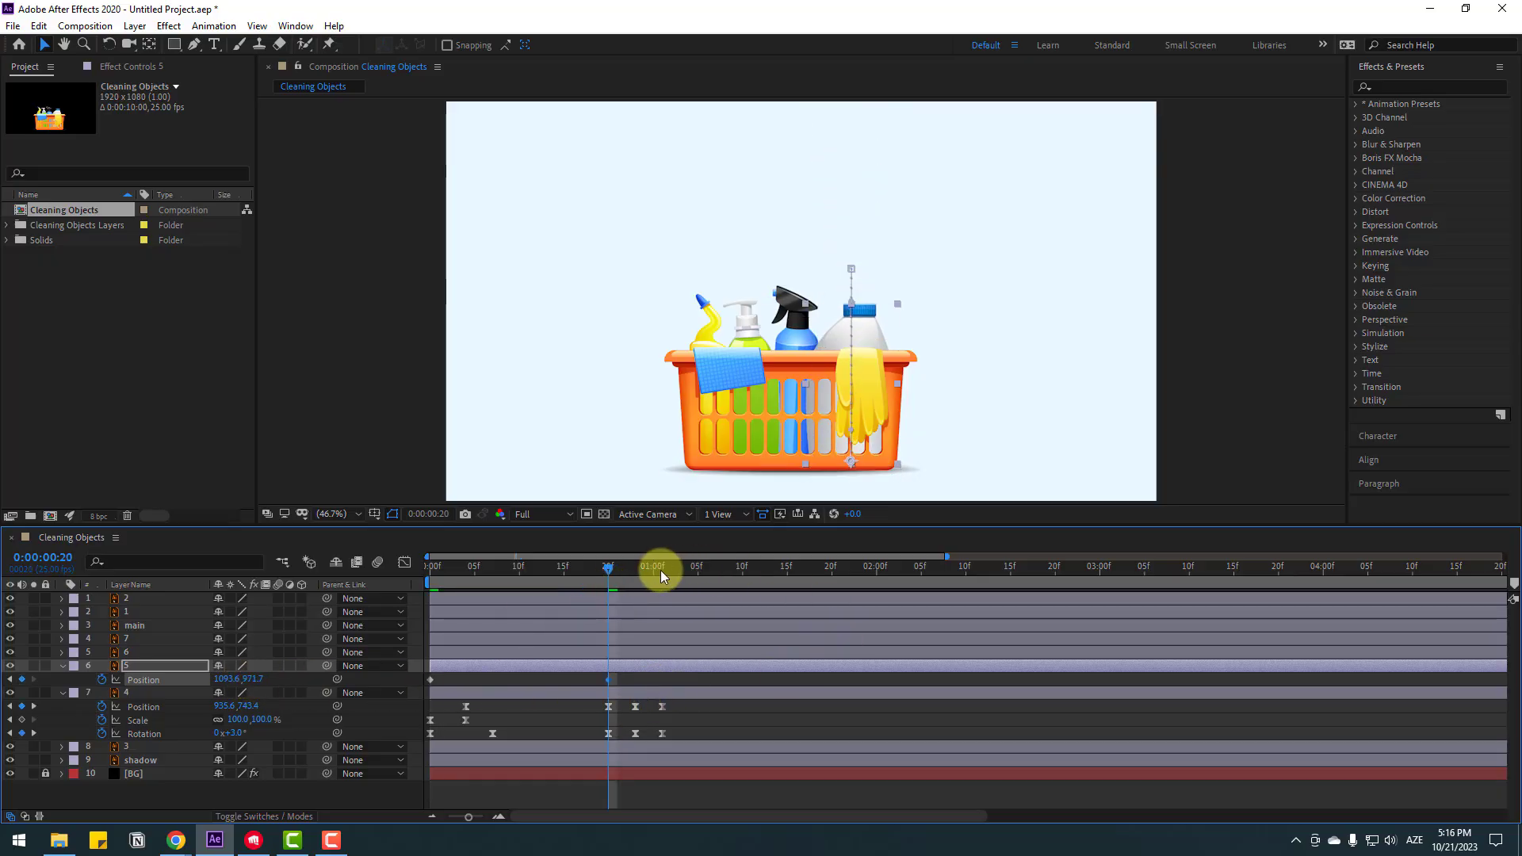
- Add the white bottle's bounce with Position Y values of 951.7 at frame 23 and 971.7 at 0:00:01:01
drag(622, 569, 665, 574)
click(616, 680)
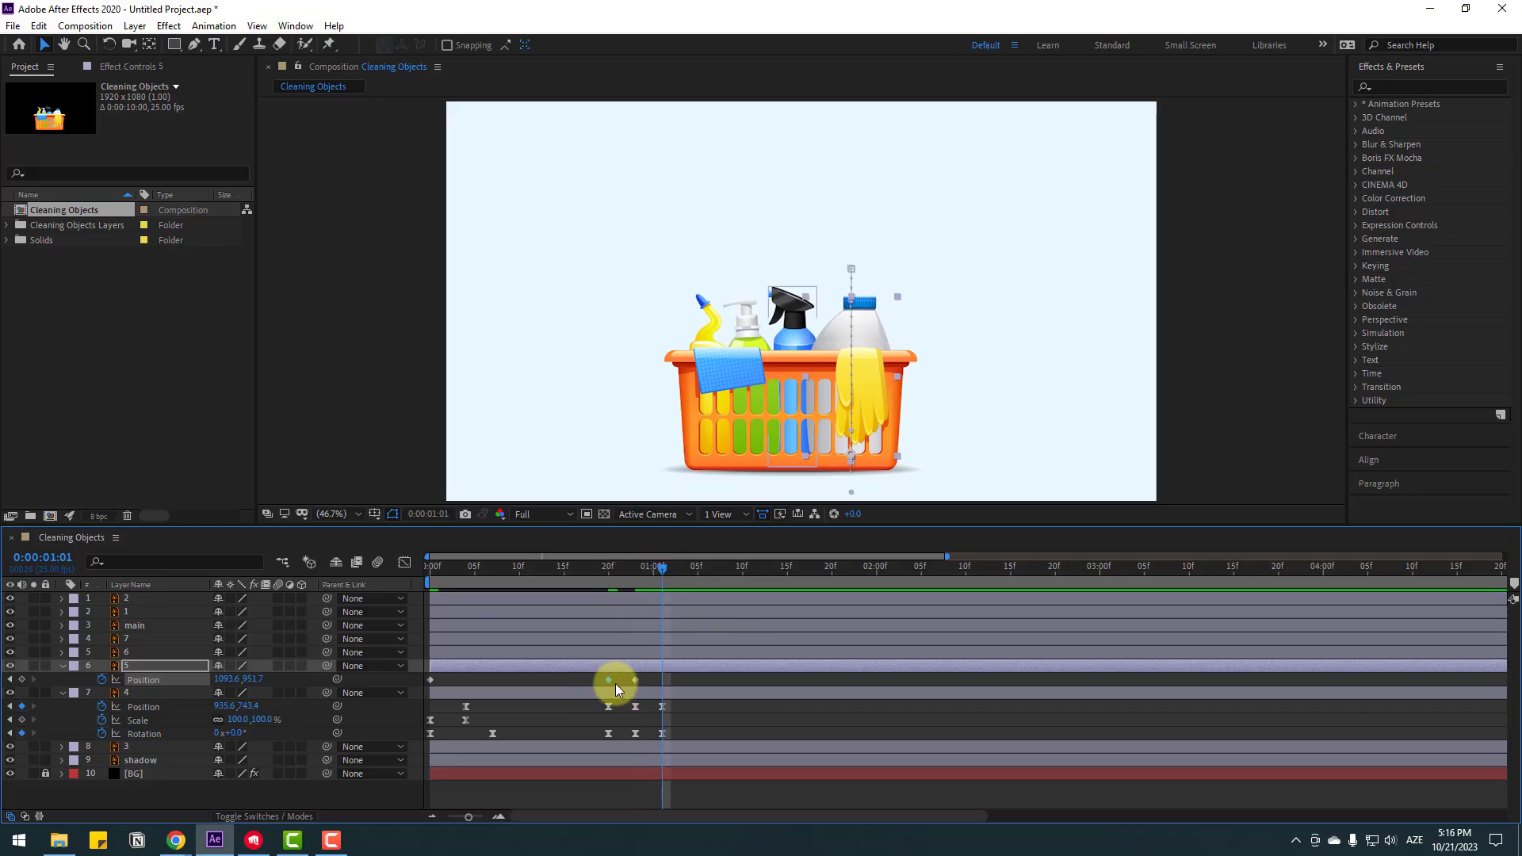
click(640, 679)
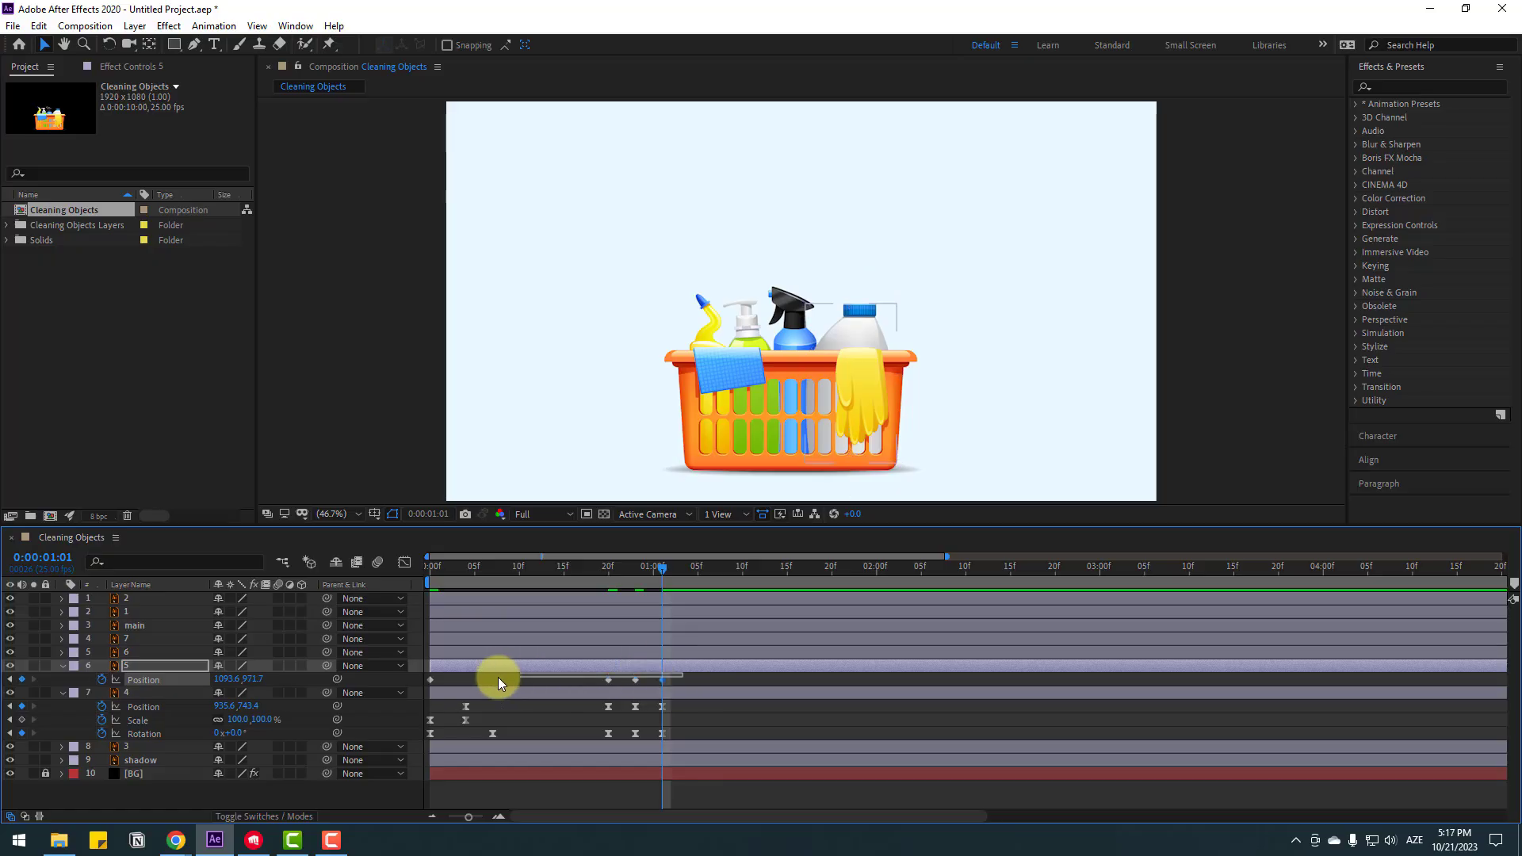
- Apply Easy Ease to all four of the white bottle's Position keyframes
right_click(430, 679)
mouse_move(565, 673)
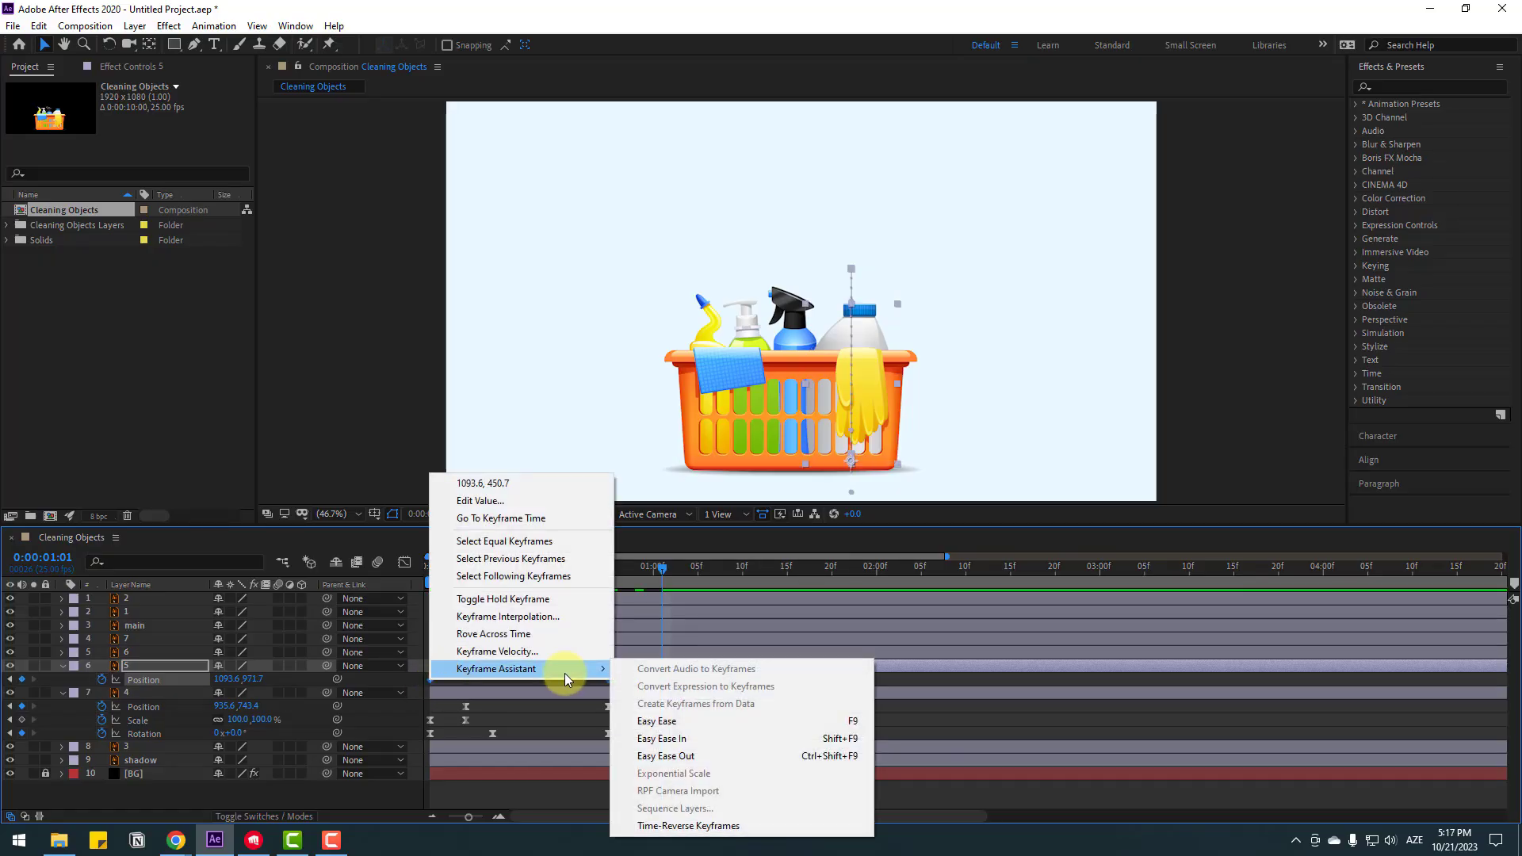
click(657, 721)
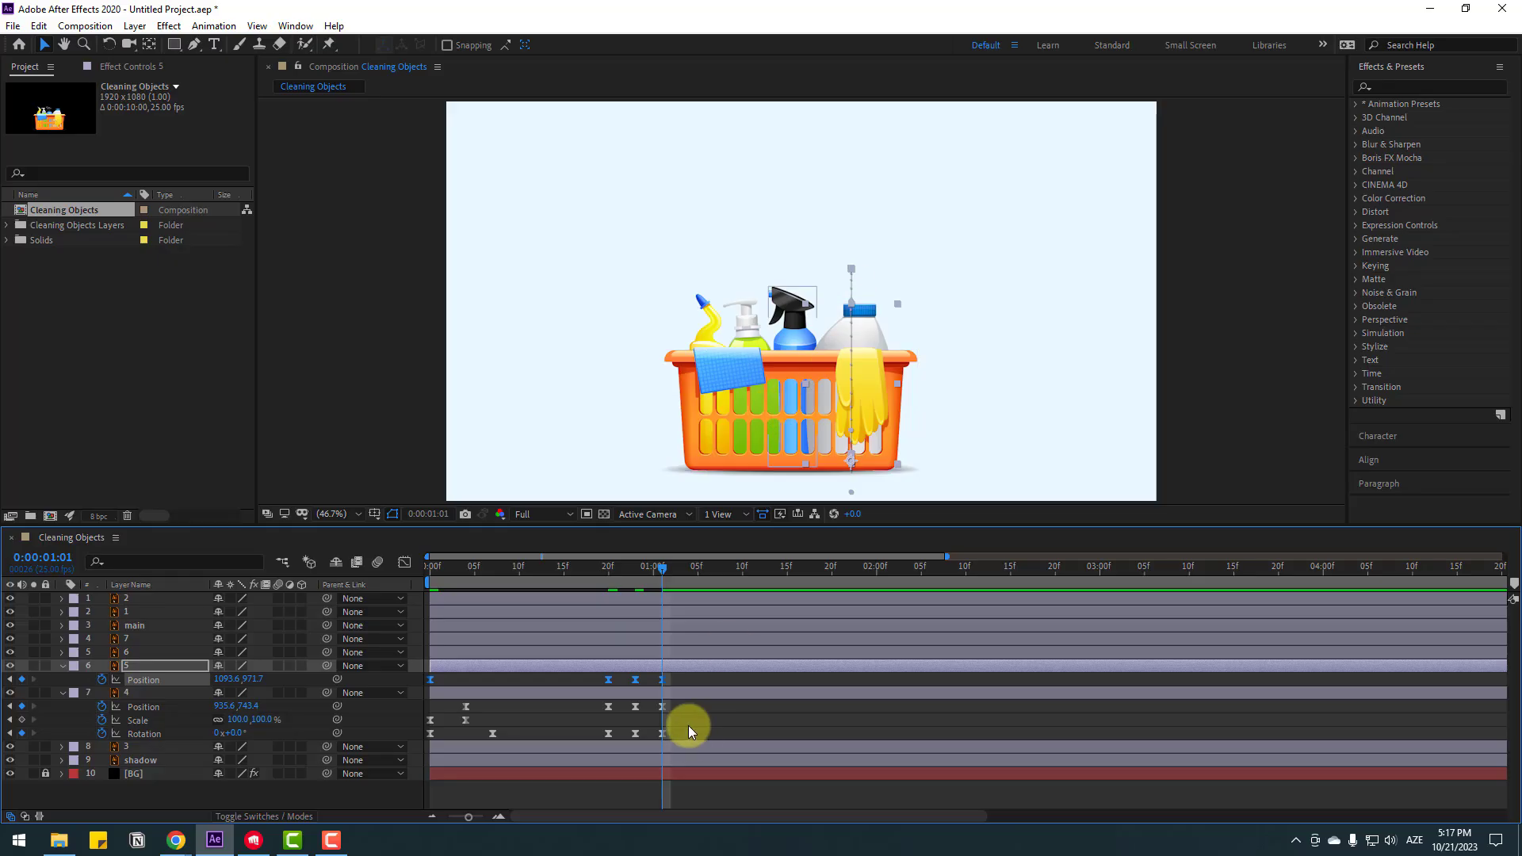
- Set the Spatial Interpolation of the white bottle's last three Position keyframes to Linear
drag(695, 683, 606, 679)
right_click(605, 679)
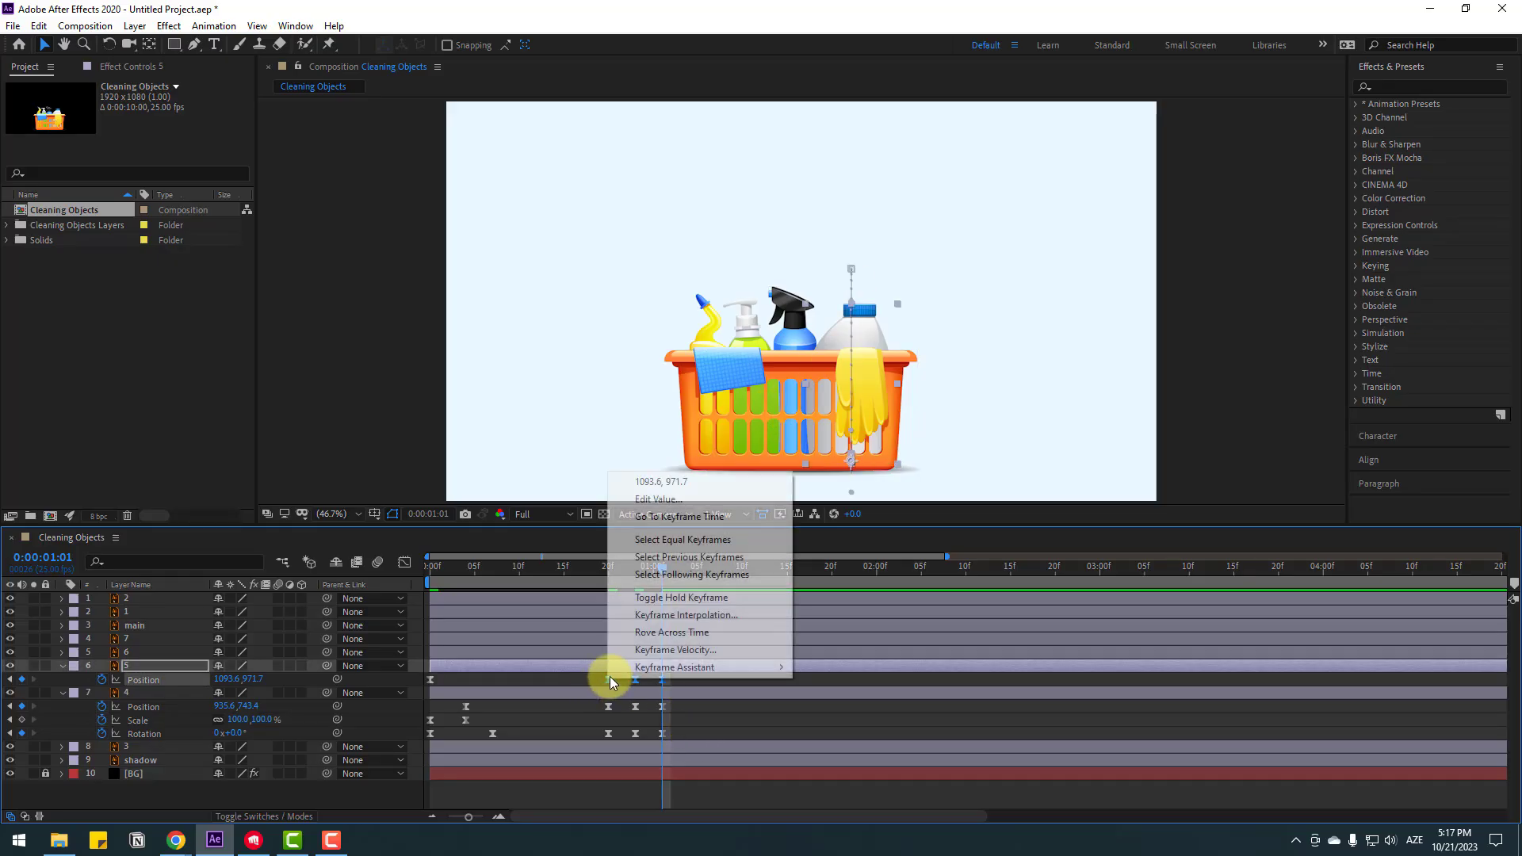
click(709, 615)
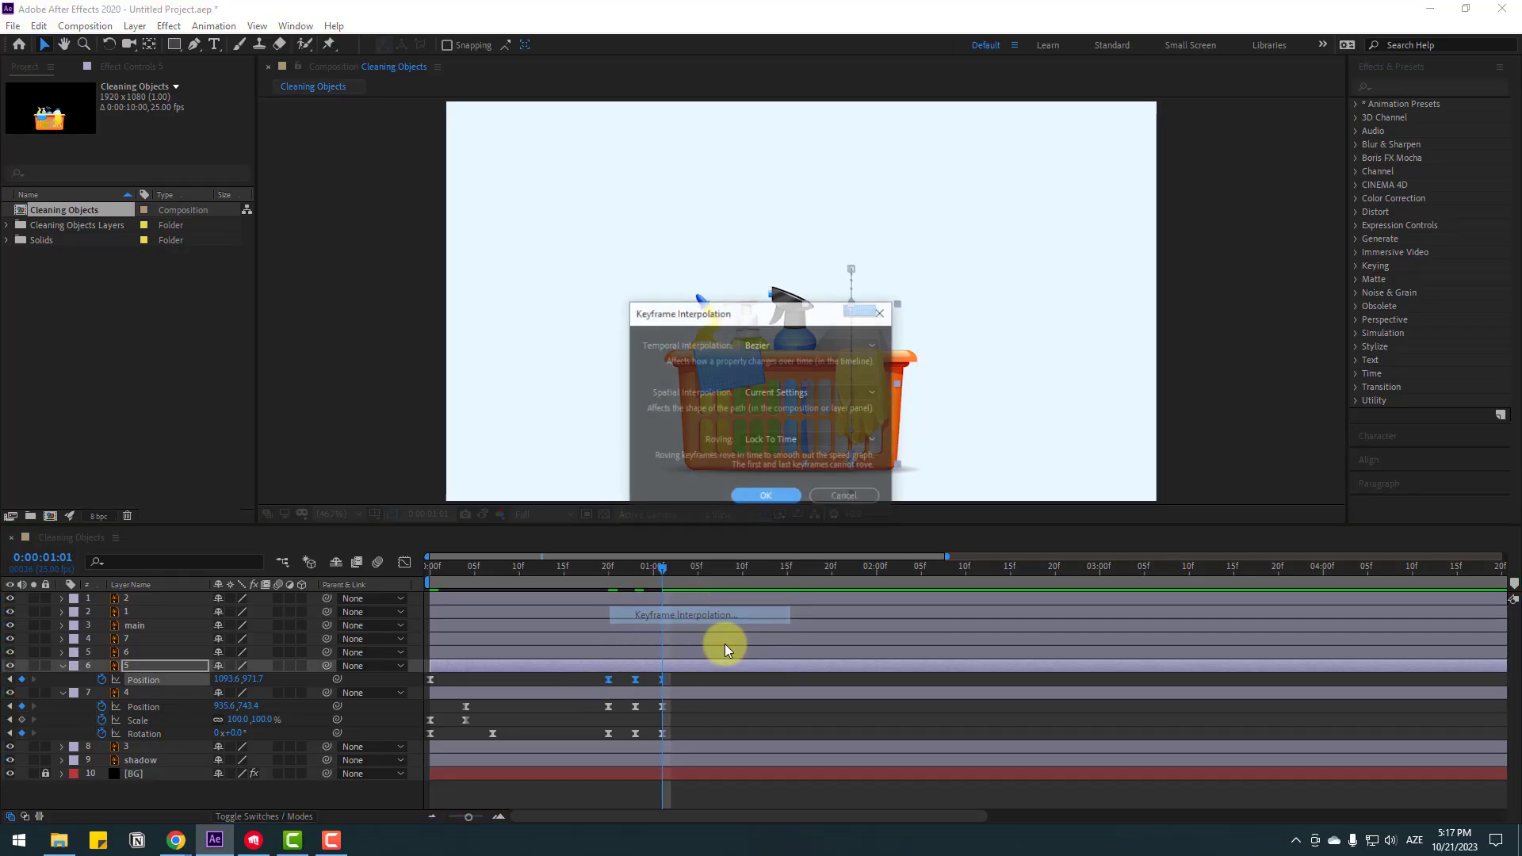
click(773, 394)
click(765, 430)
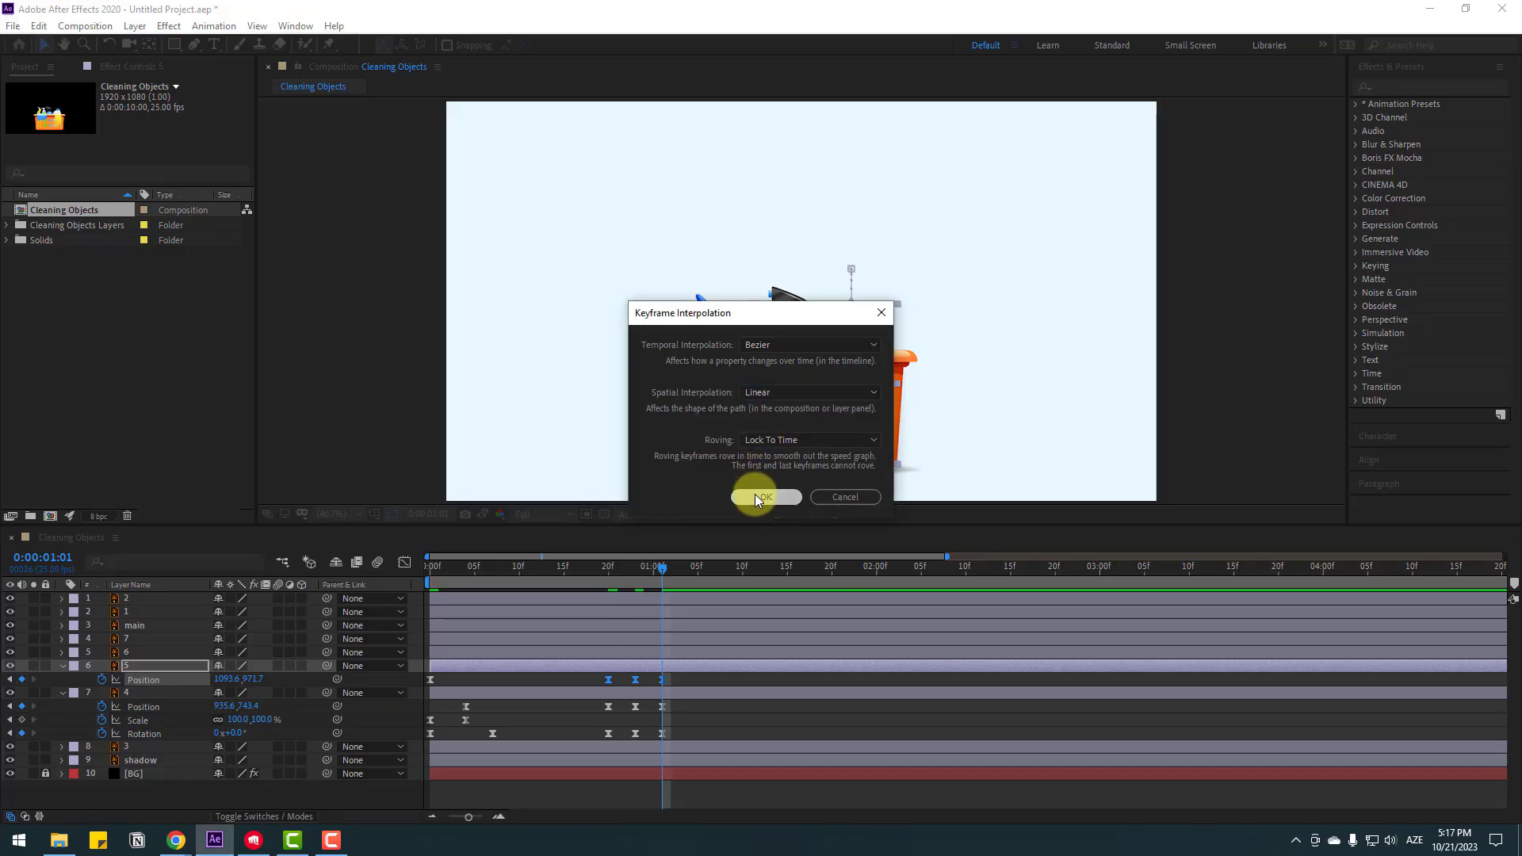
click(755, 493)
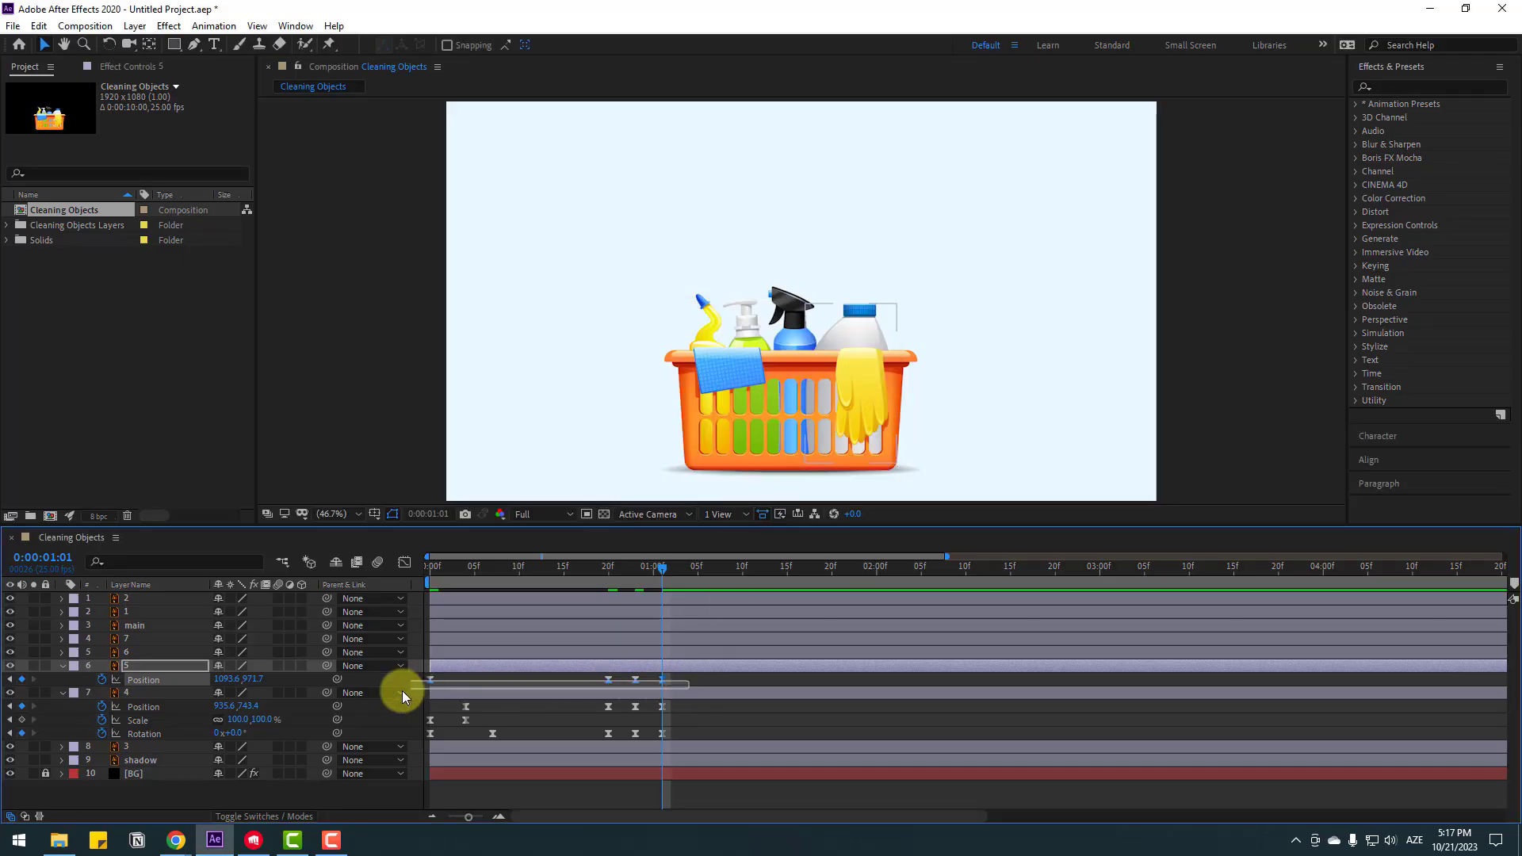
- Reshape the white bottle's Position speed graph so the drop starts slowly and peaks just before the frame 20 keyframe, and preview it
click(404, 562)
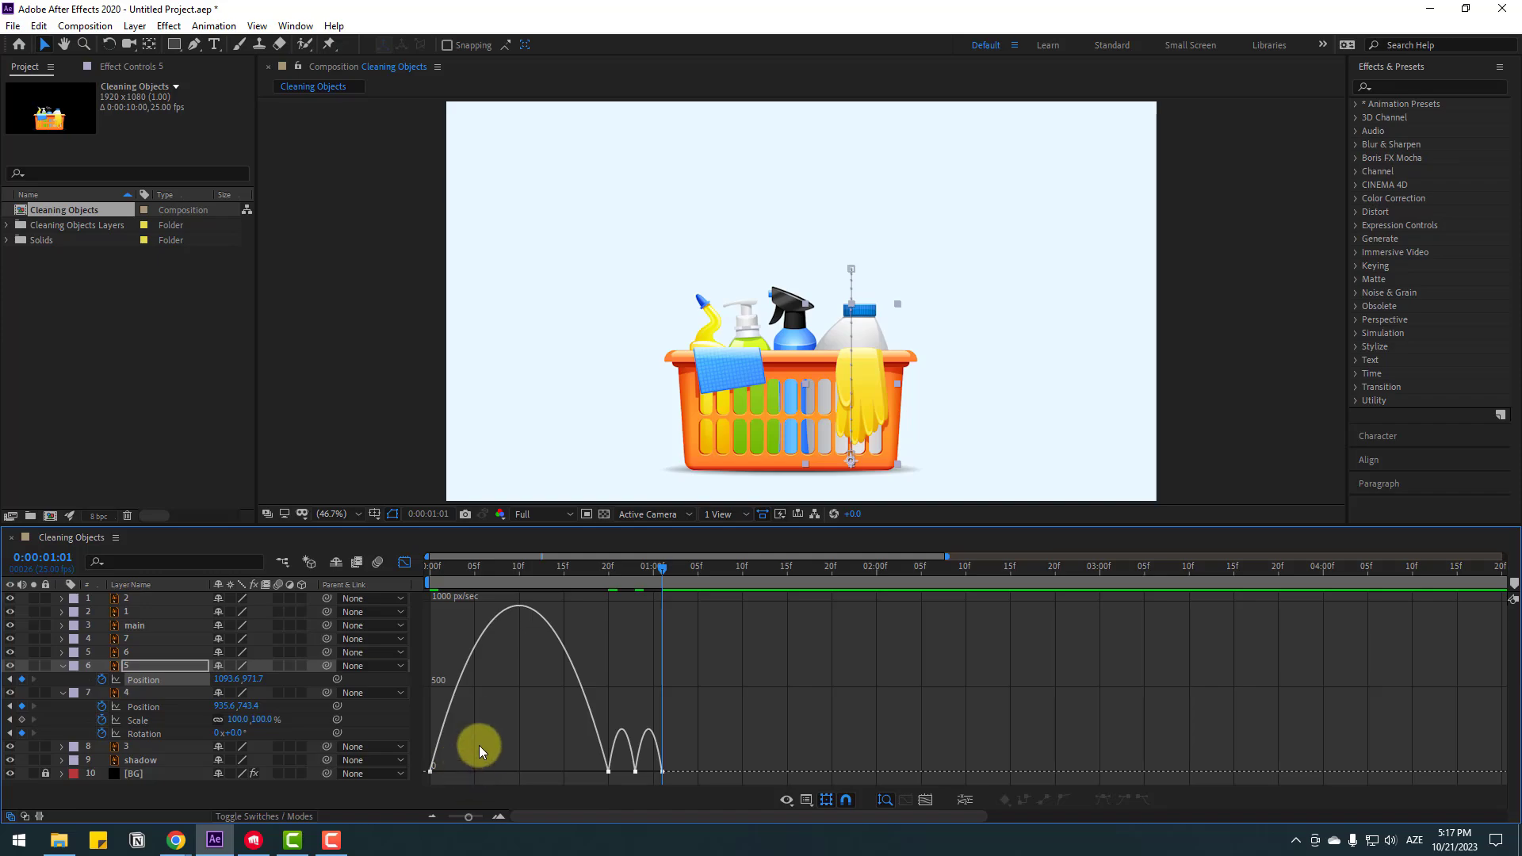
drag(426, 778, 592, 774)
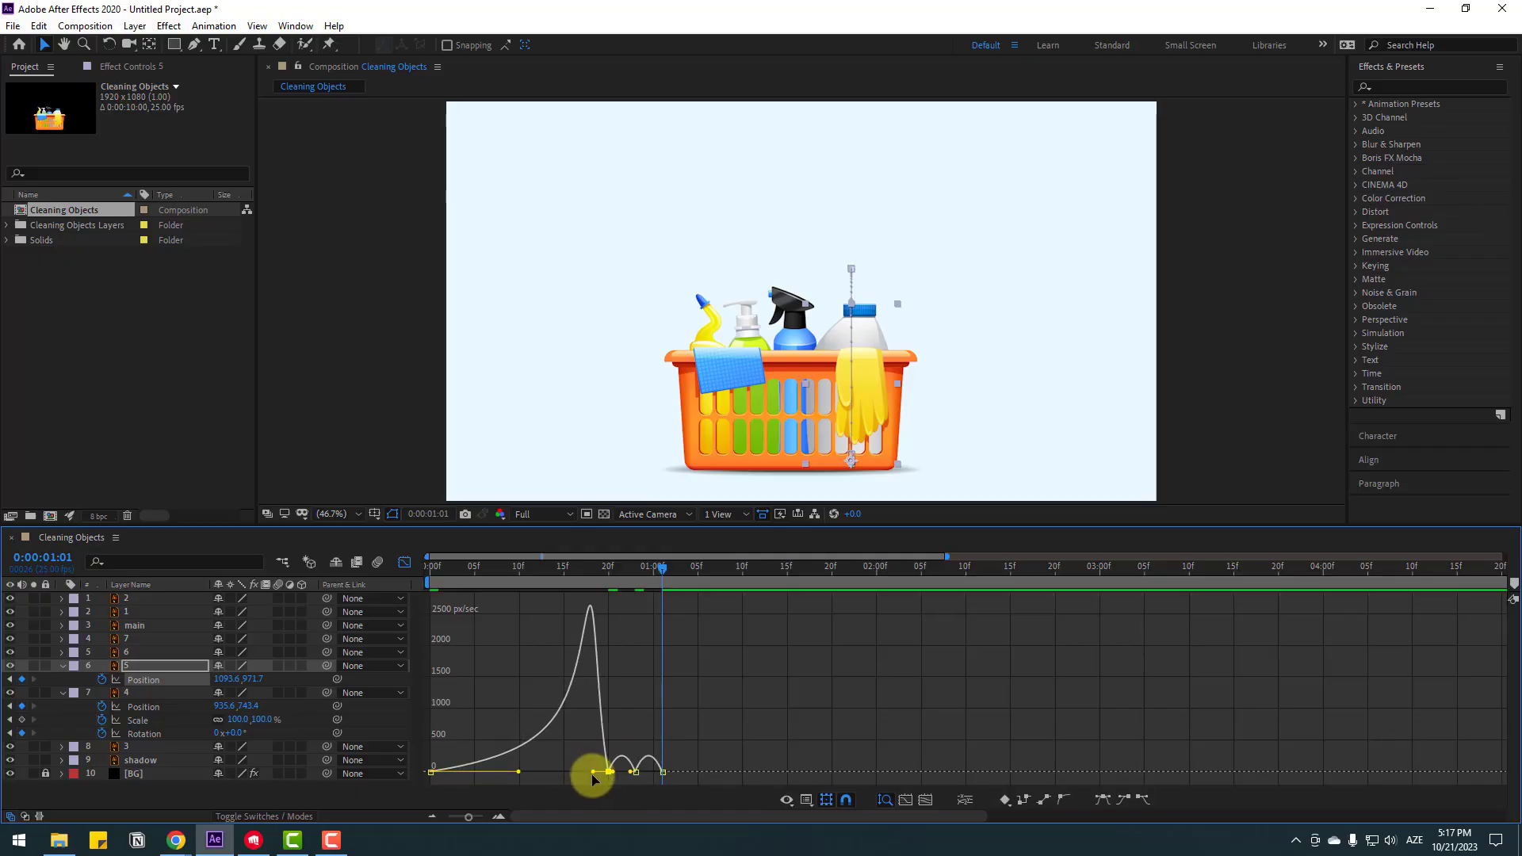
key(space)
key(space)
key(space)
key(space)
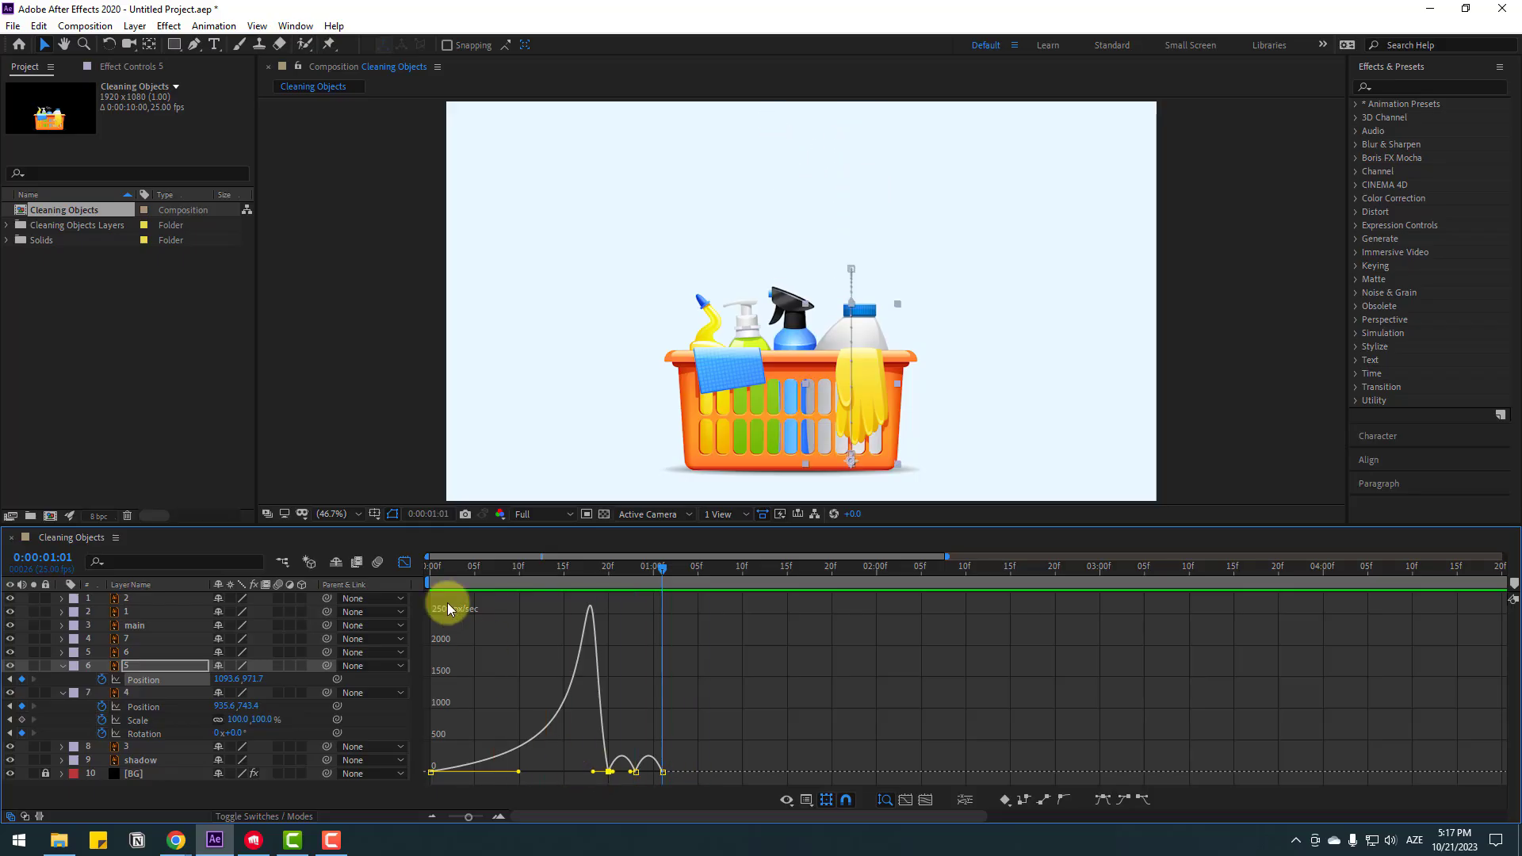
- Leave the Graph Editor and shift the white bottle's last three Position keyframes earlier to frames 14, 17 and 20, and preview the faster drop
click(405, 562)
click(636, 679)
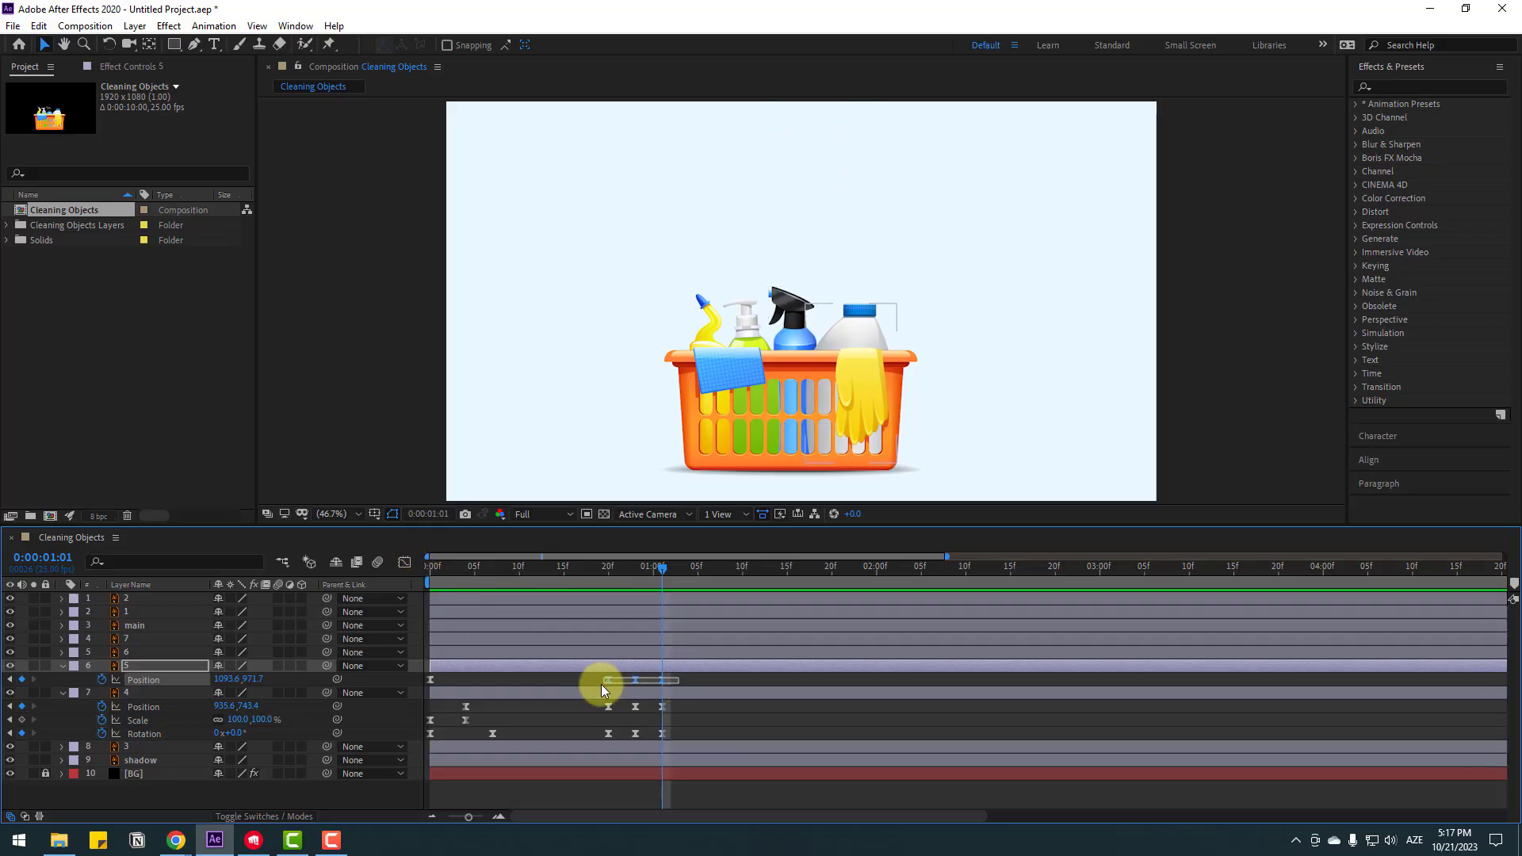
drag(601, 683, 563, 688)
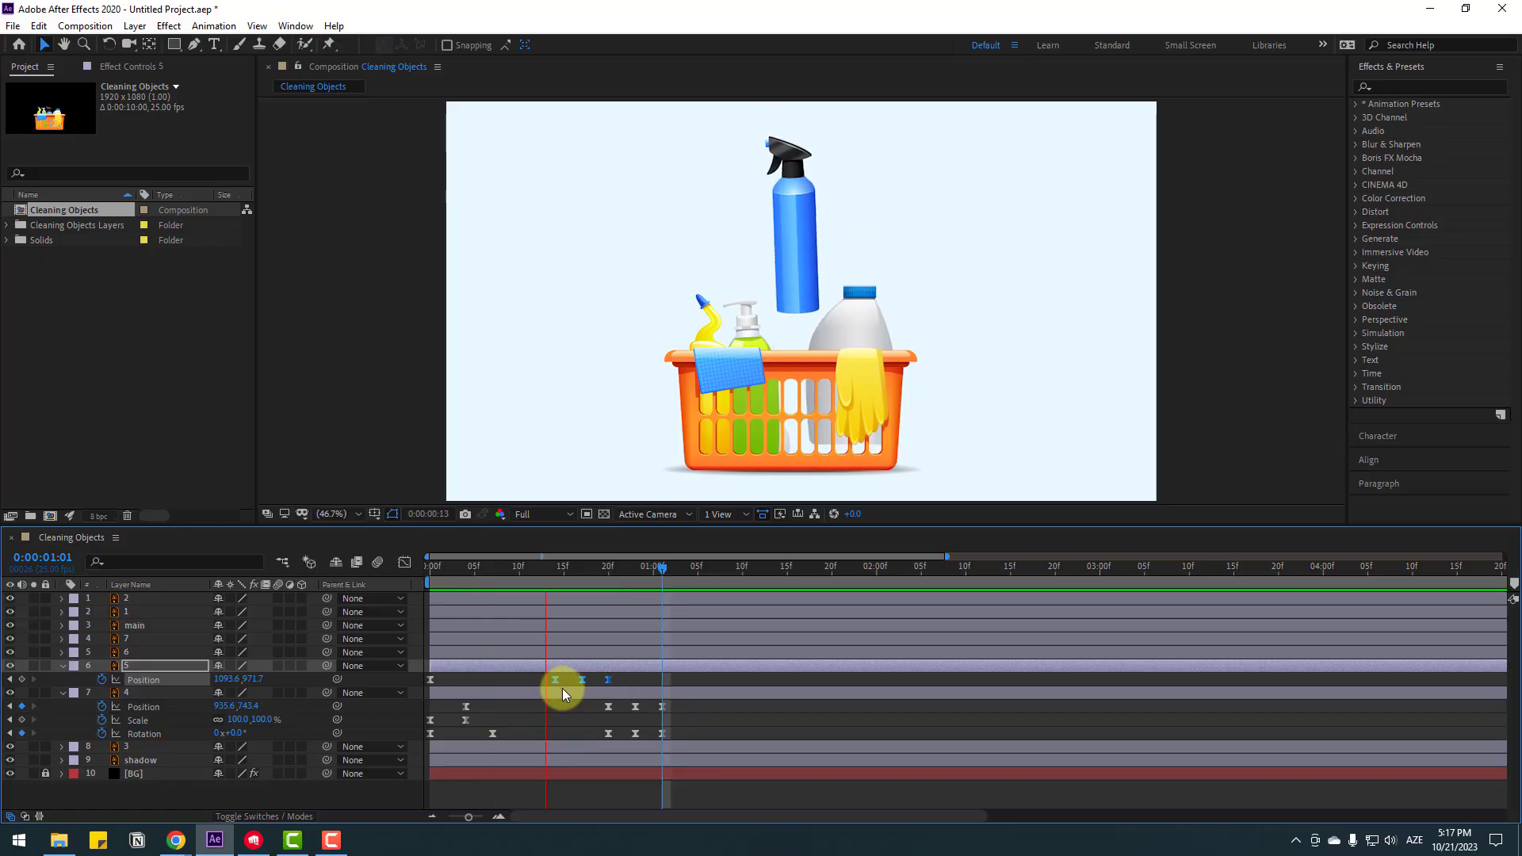
click(567, 565)
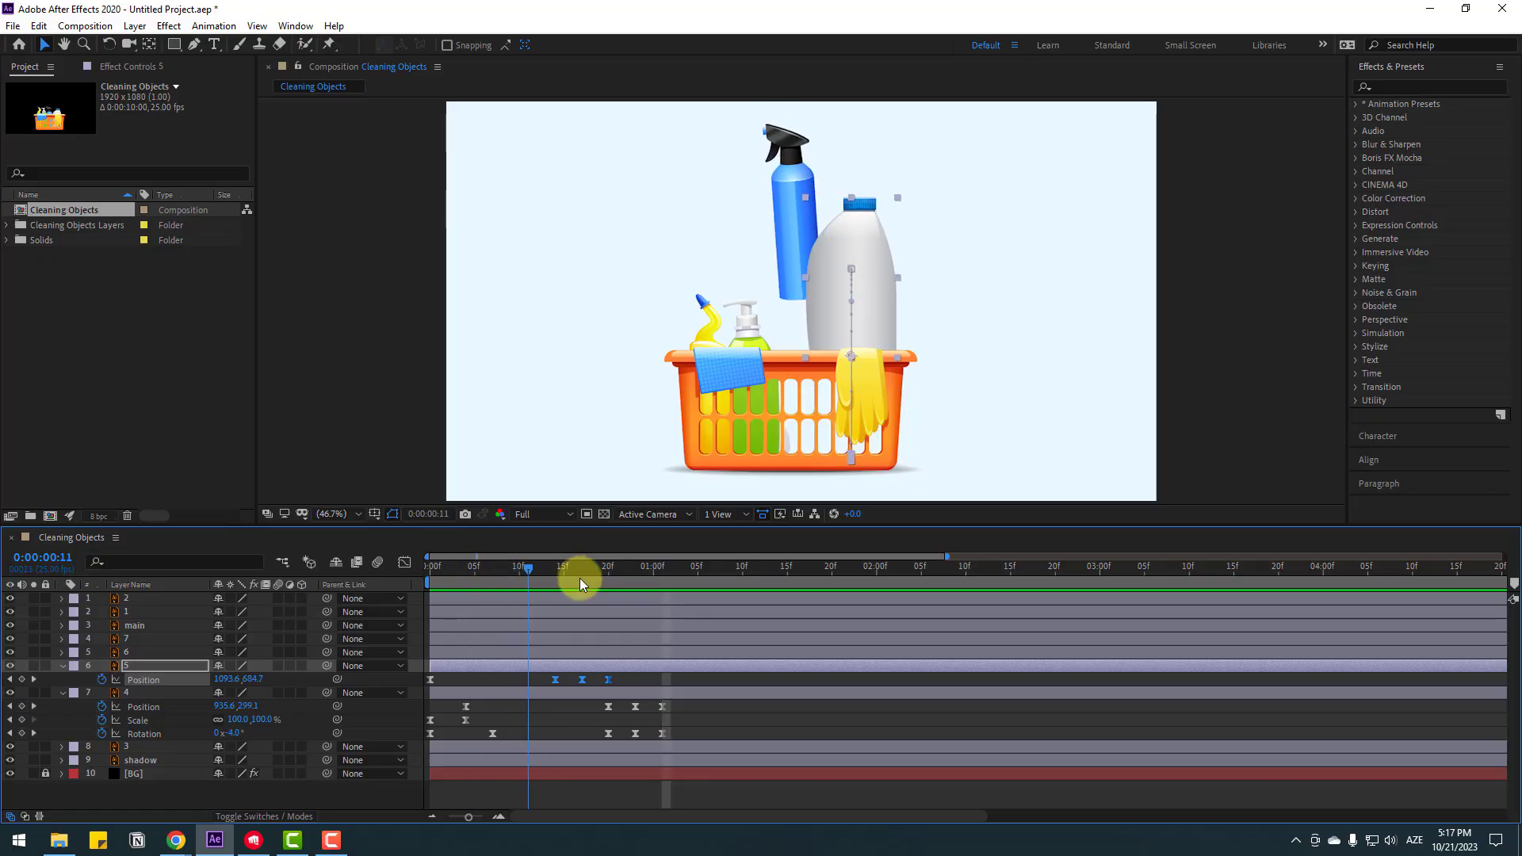
- Keyframe the white bottle's Rotation with 6° at 0 seconds and -3° at frame 14
key(Home)
click(130, 667)
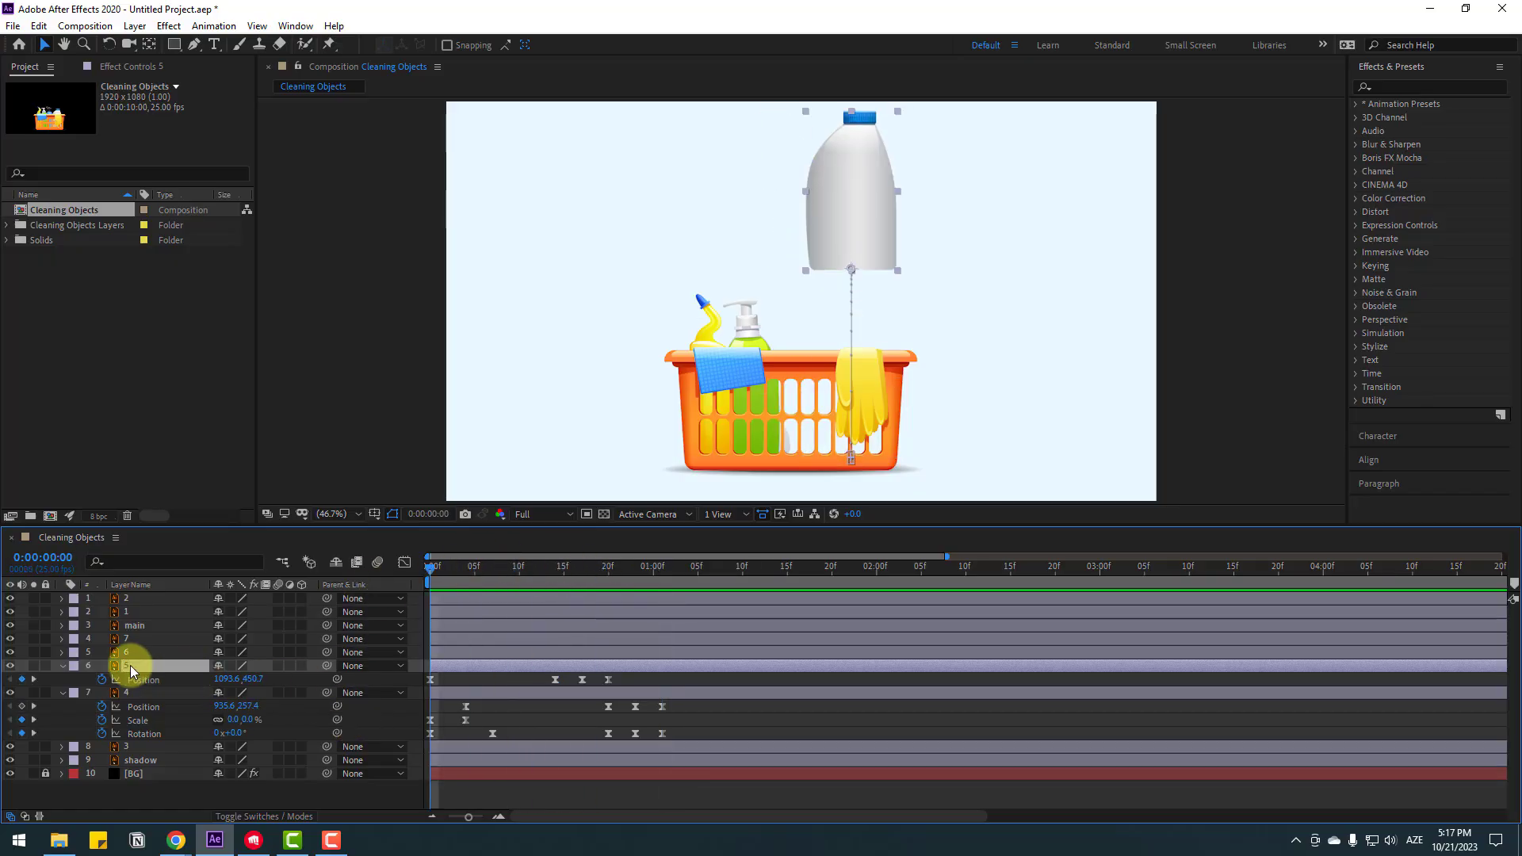
key(shift+r)
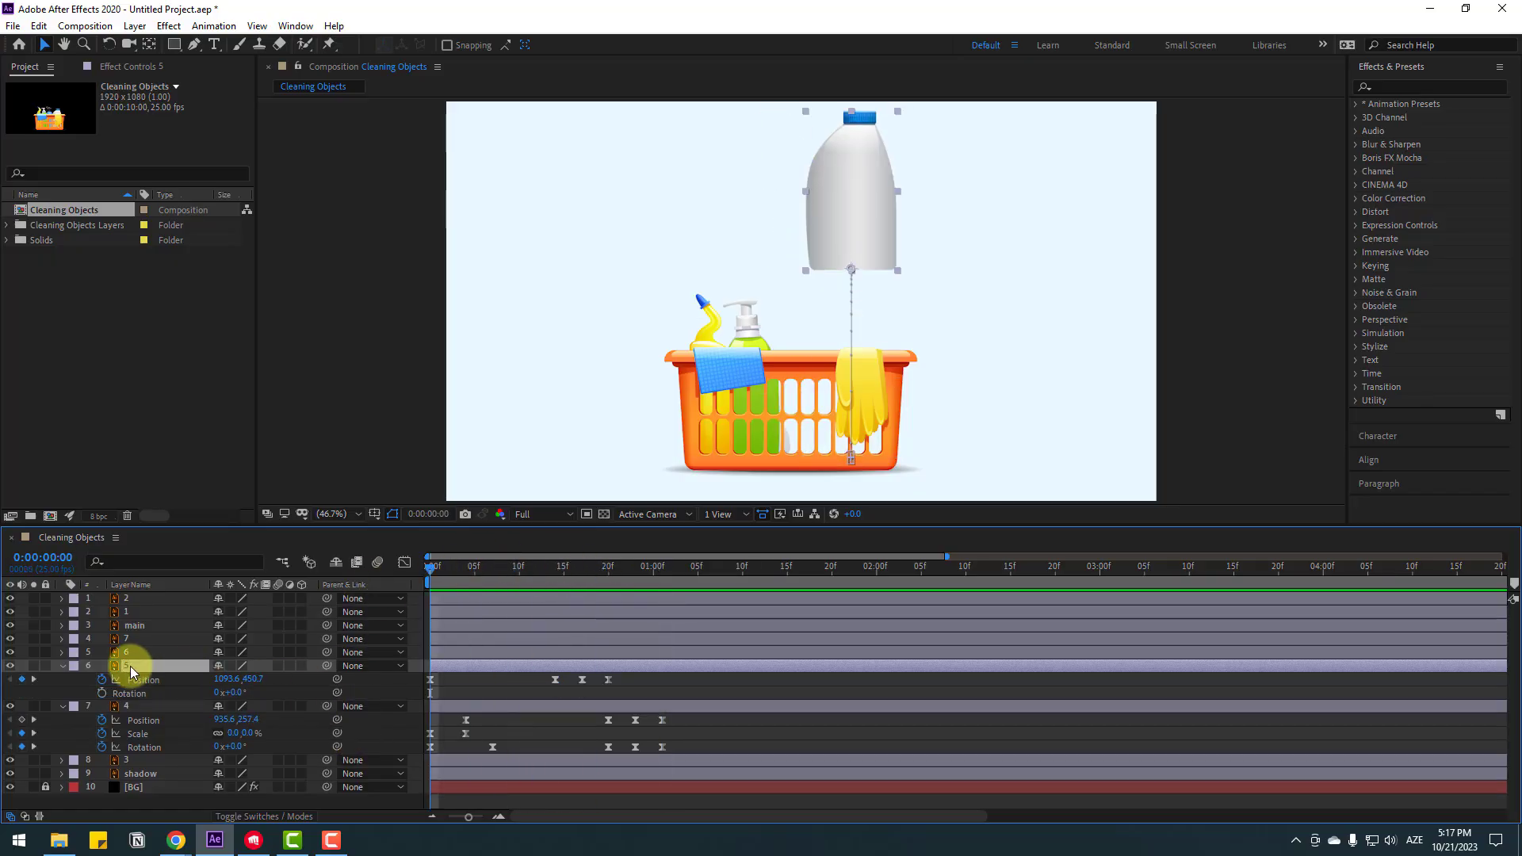
click(102, 693)
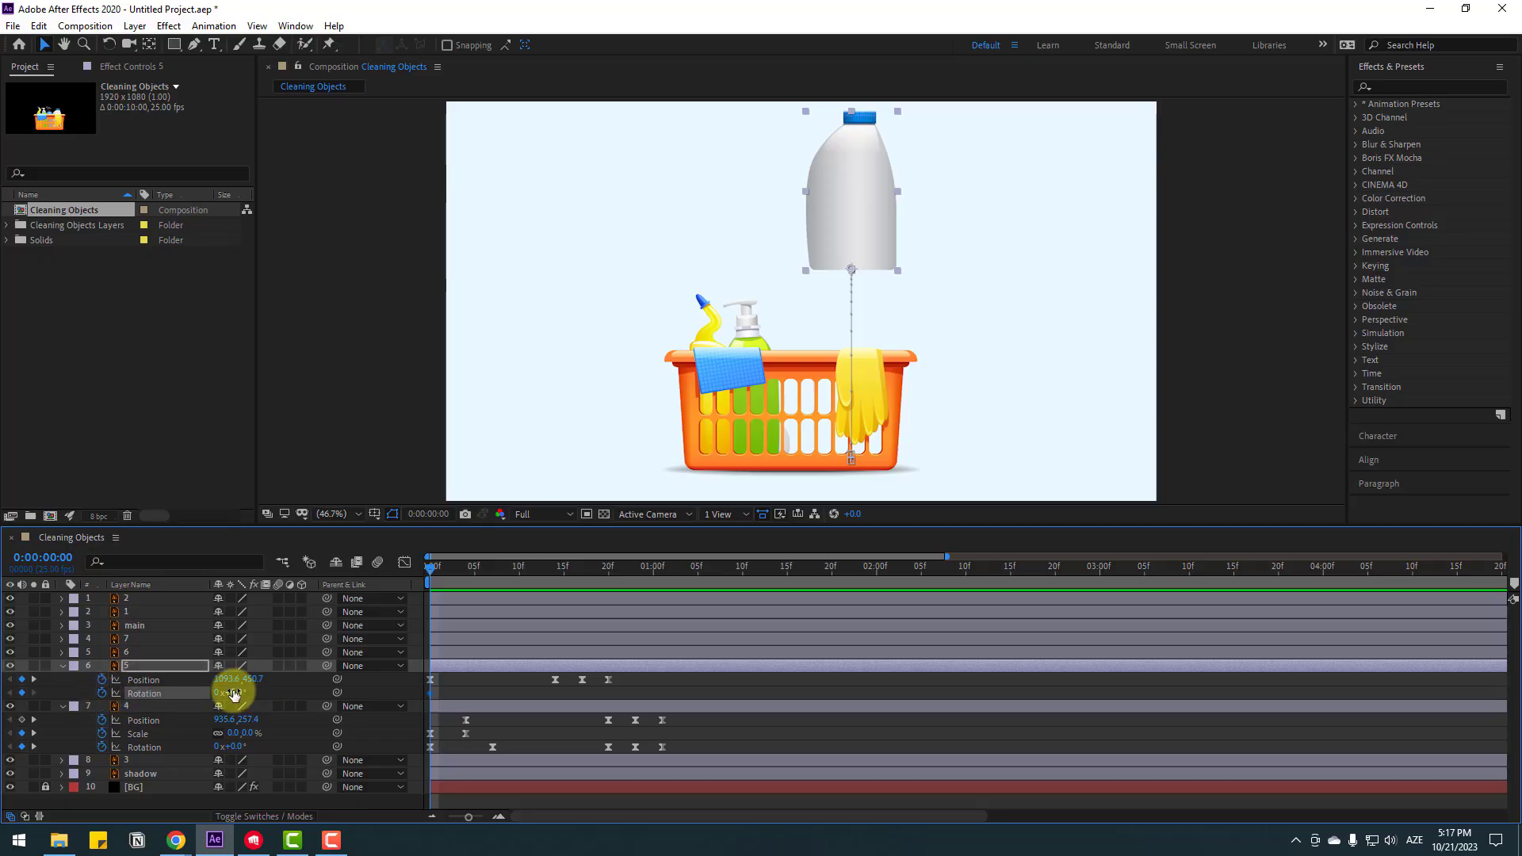
text(6)
key(Return)
drag(436, 568, 554, 577)
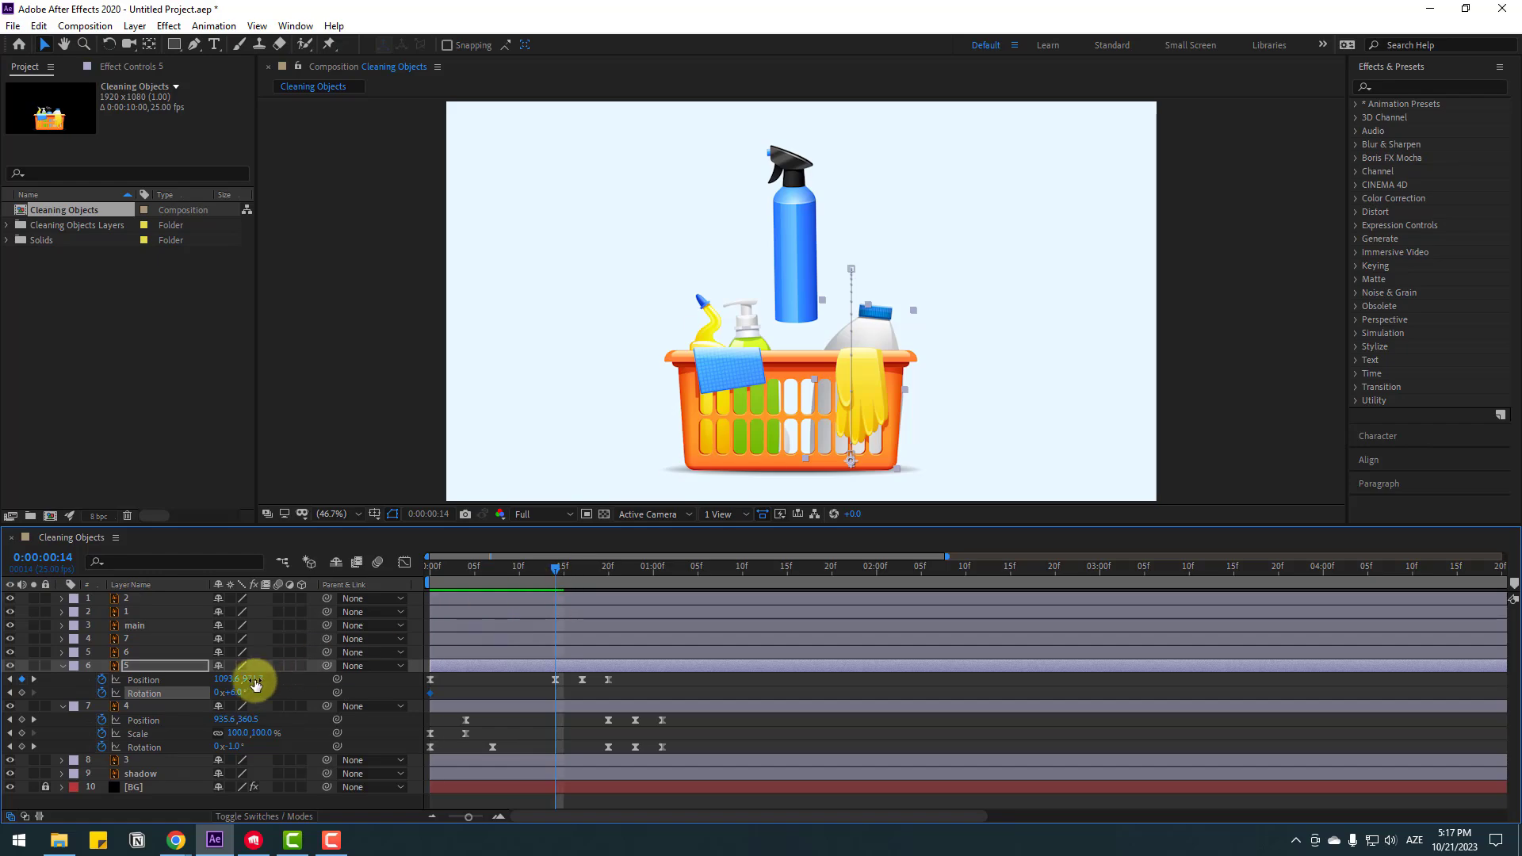
text(-3)
key(Return)
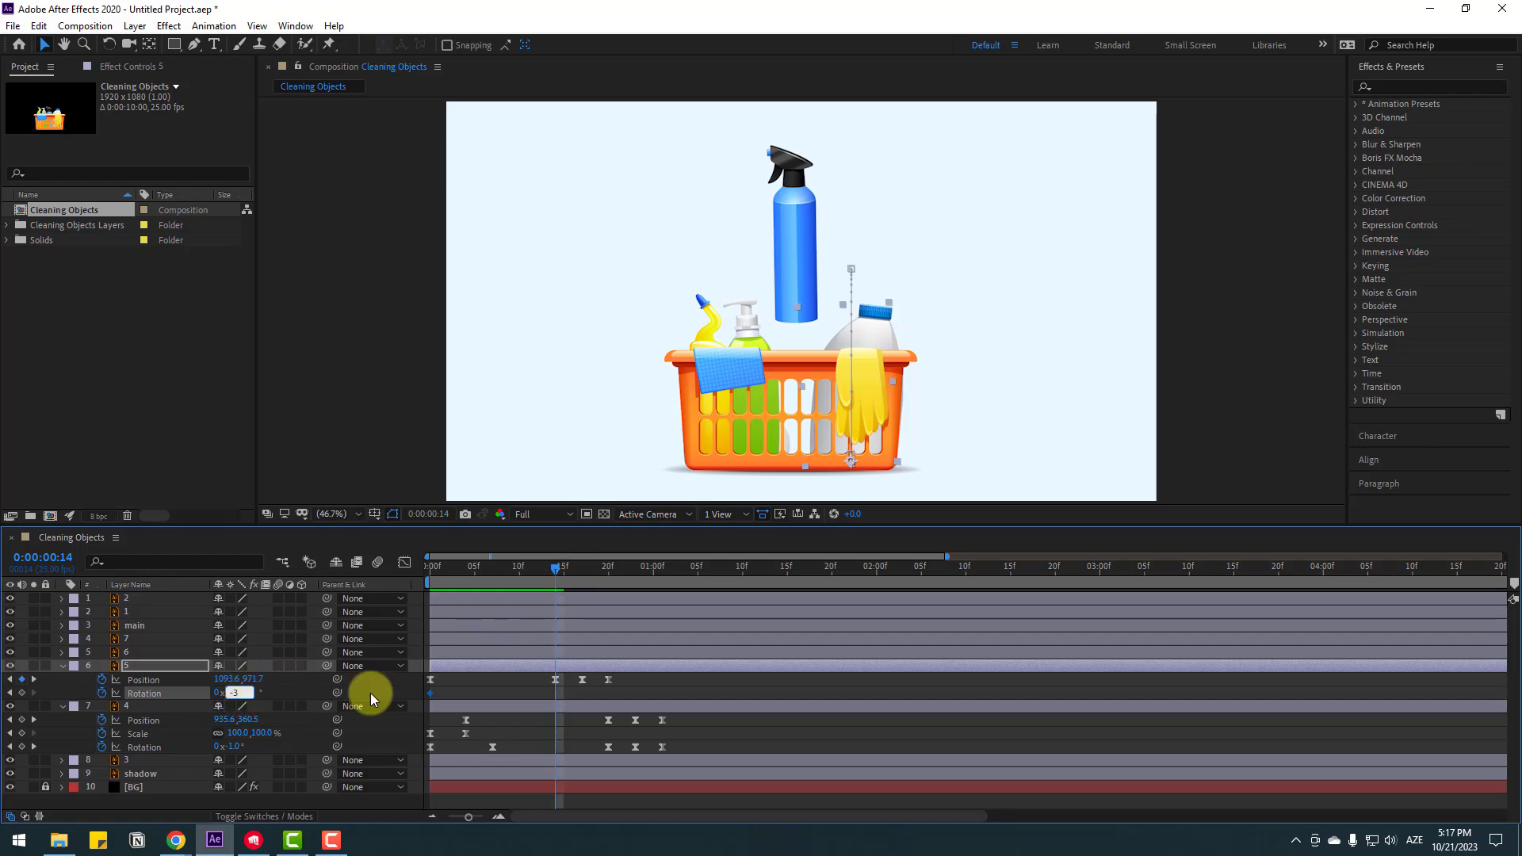
- Add white bottle Rotation keyframes of 1.5° at frame 17 and 0° at frame 20
drag(557, 571, 583, 571)
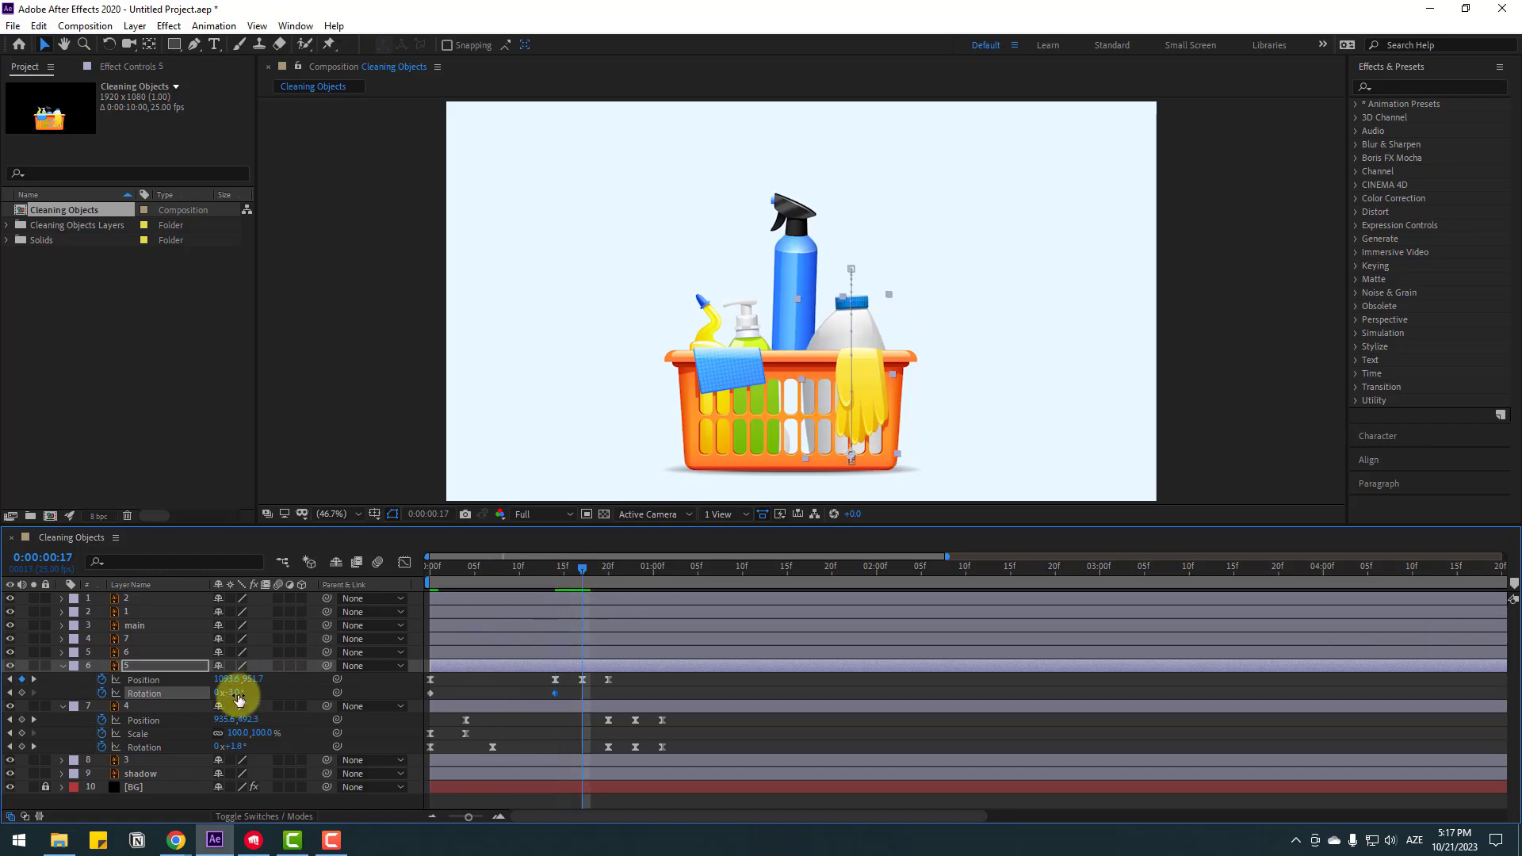
key(alt+shift)
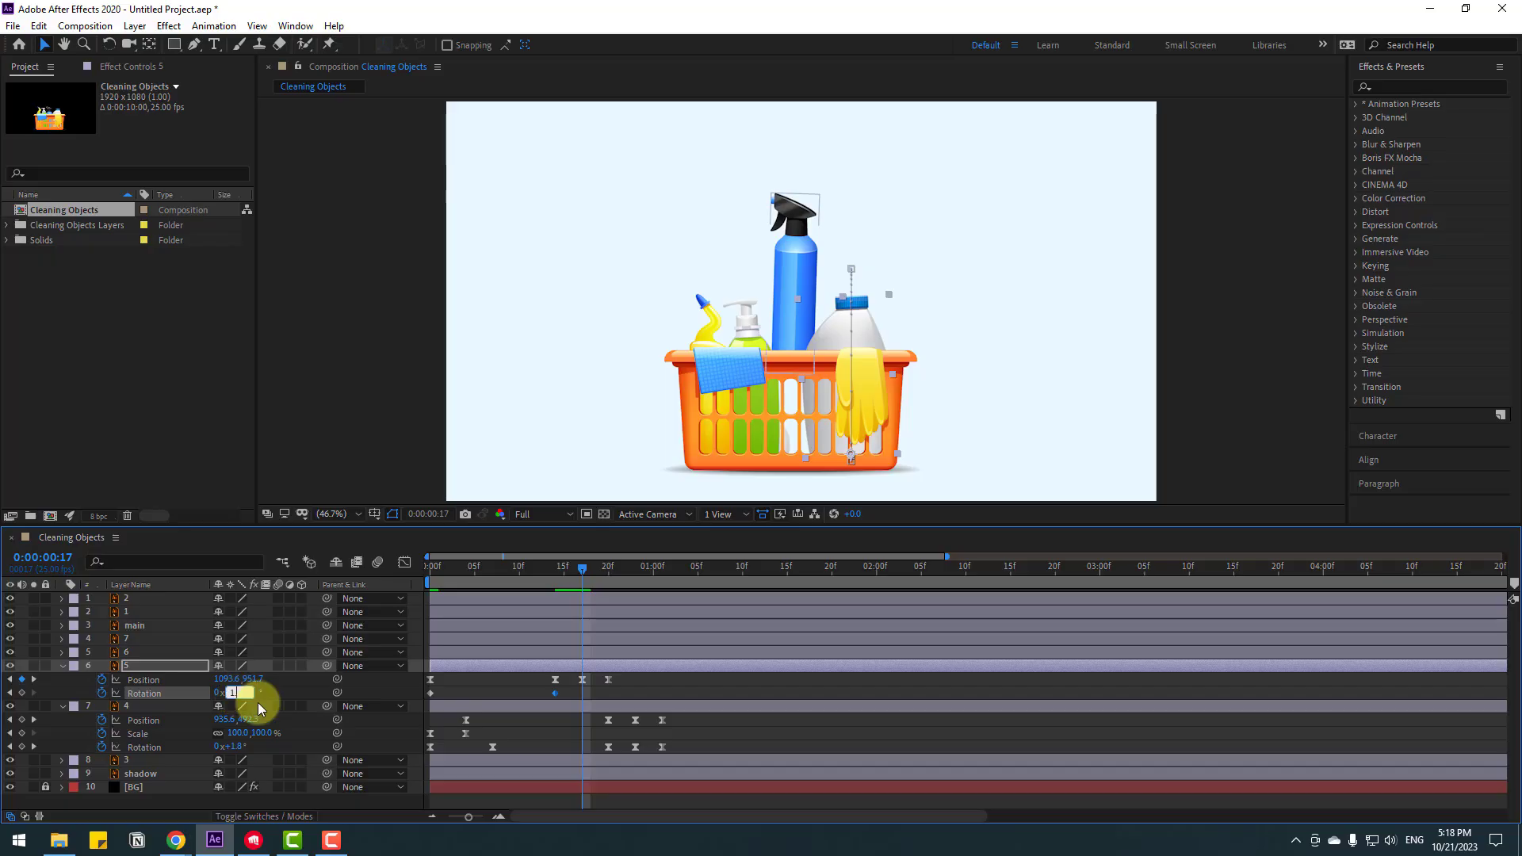
key(Return)
click(607, 569)
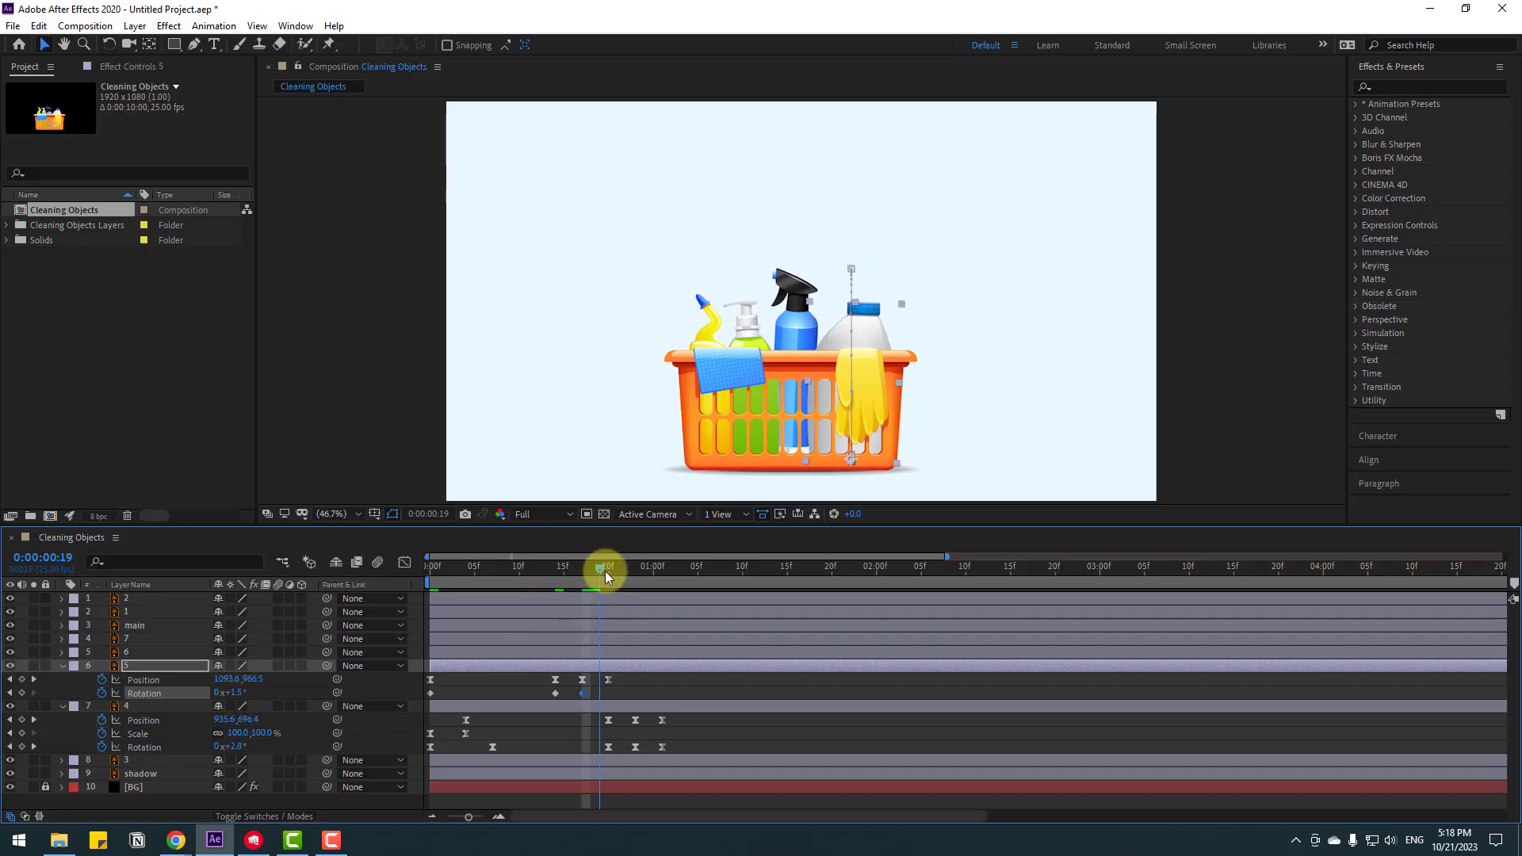
key(Return)
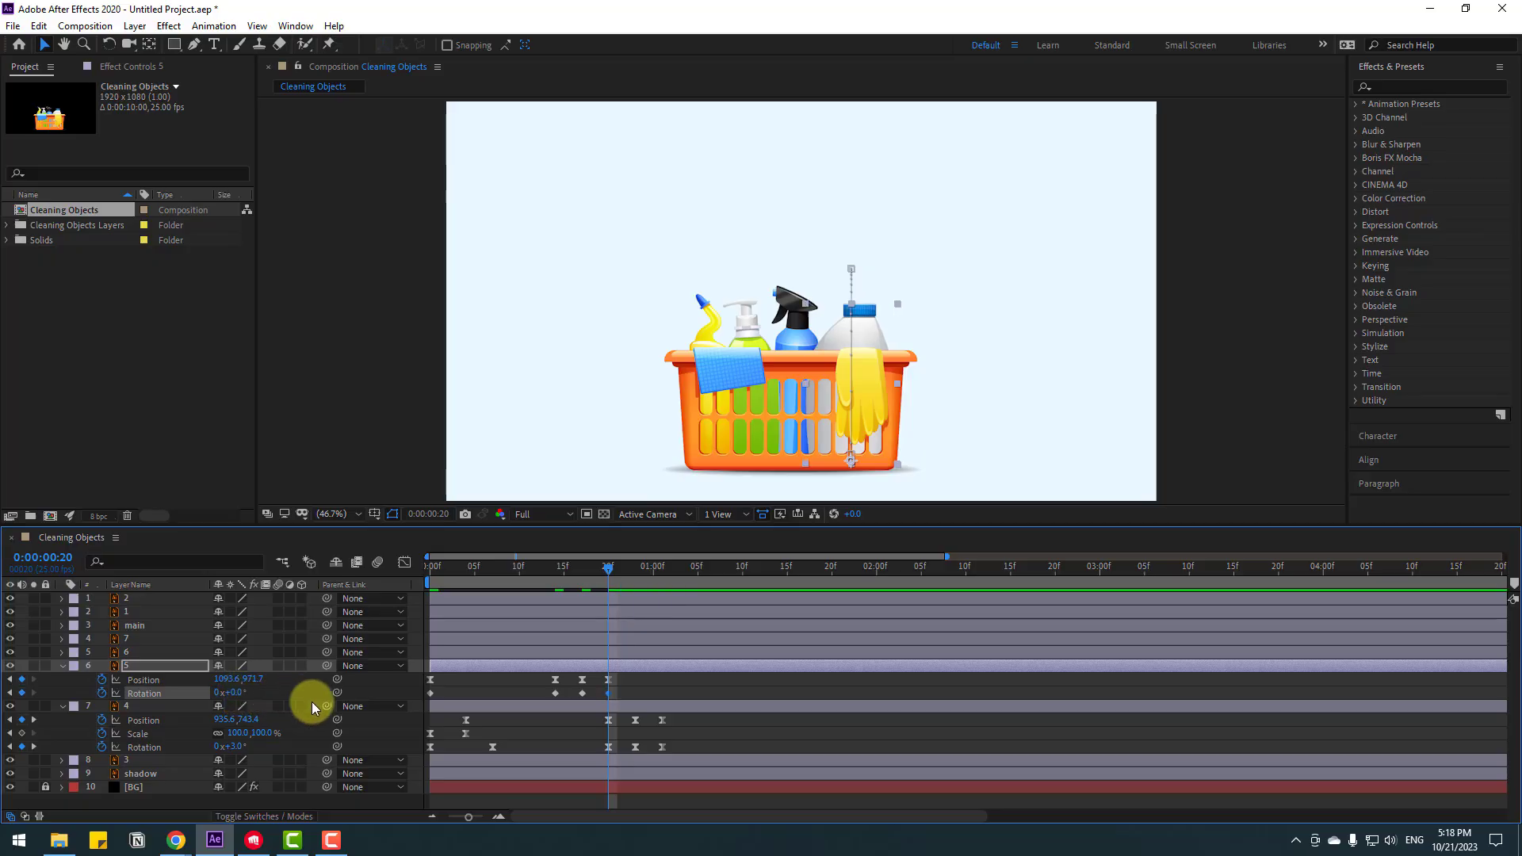
- Apply Easy Ease to all four of the white bottle's Rotation keyframes and preview the animation
right_click(428, 694)
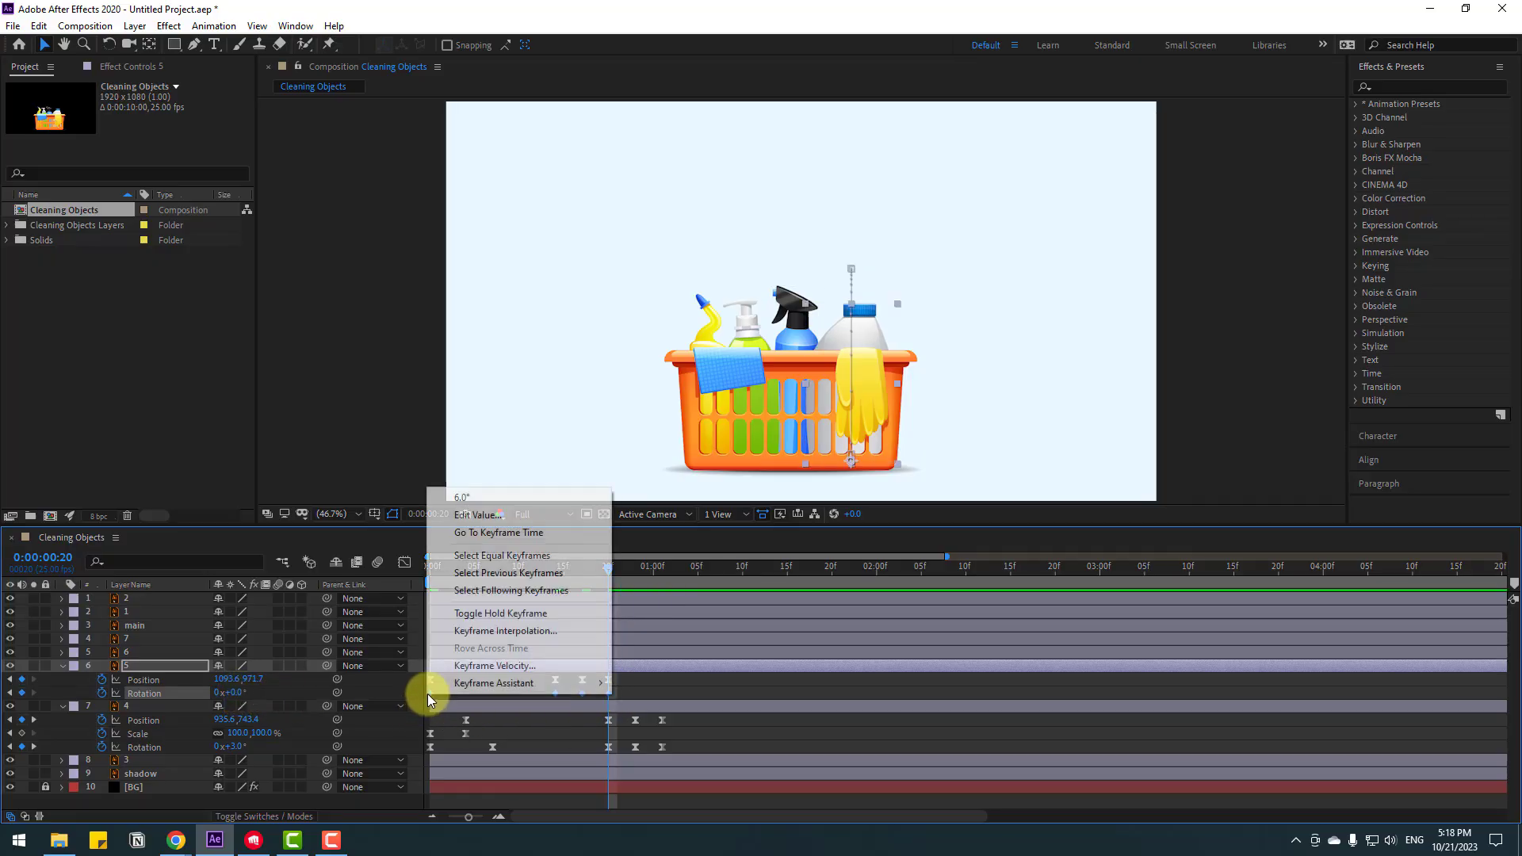
mouse_move(446, 687)
click(668, 731)
key(space)
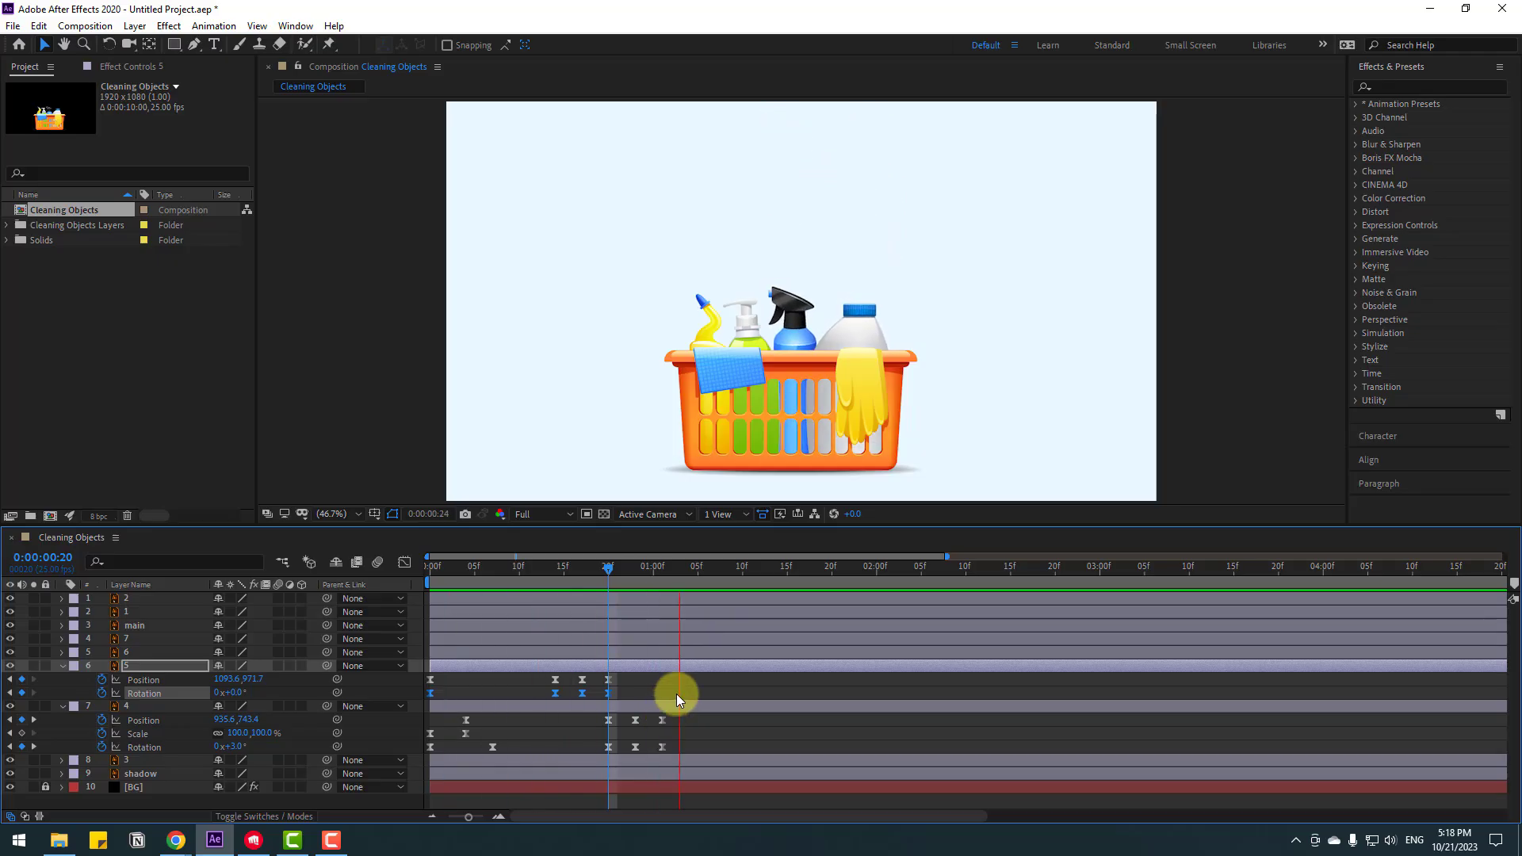
key(space)
key(space)
key(space)
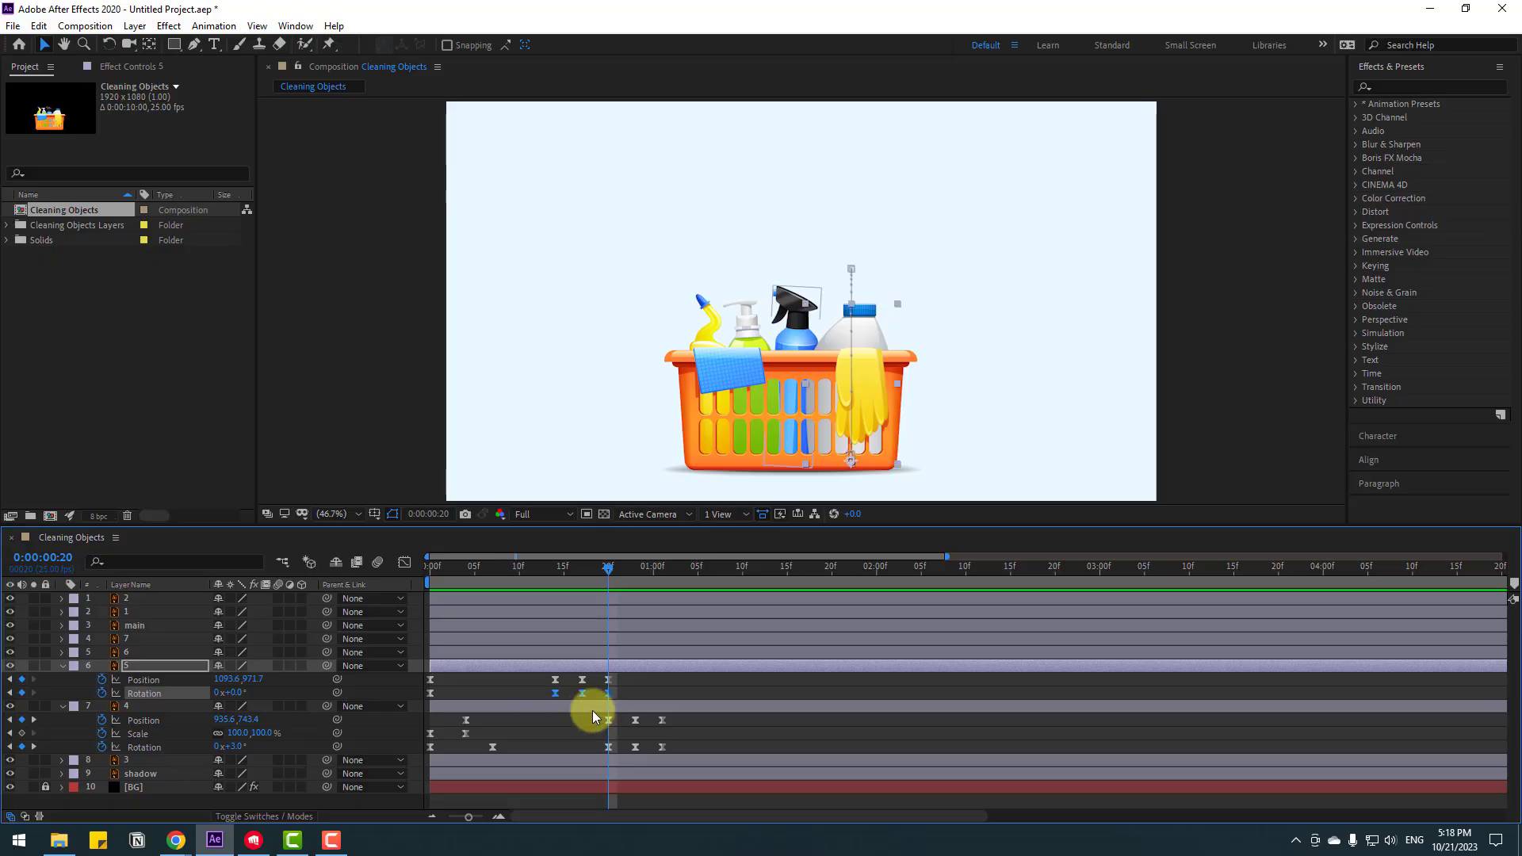
- Stretch the white bottle's last three Rotation keyframes proportionally so the final one lands on frame 22, and preview the result
alt+drag(608, 694, 630, 696)
key(space)
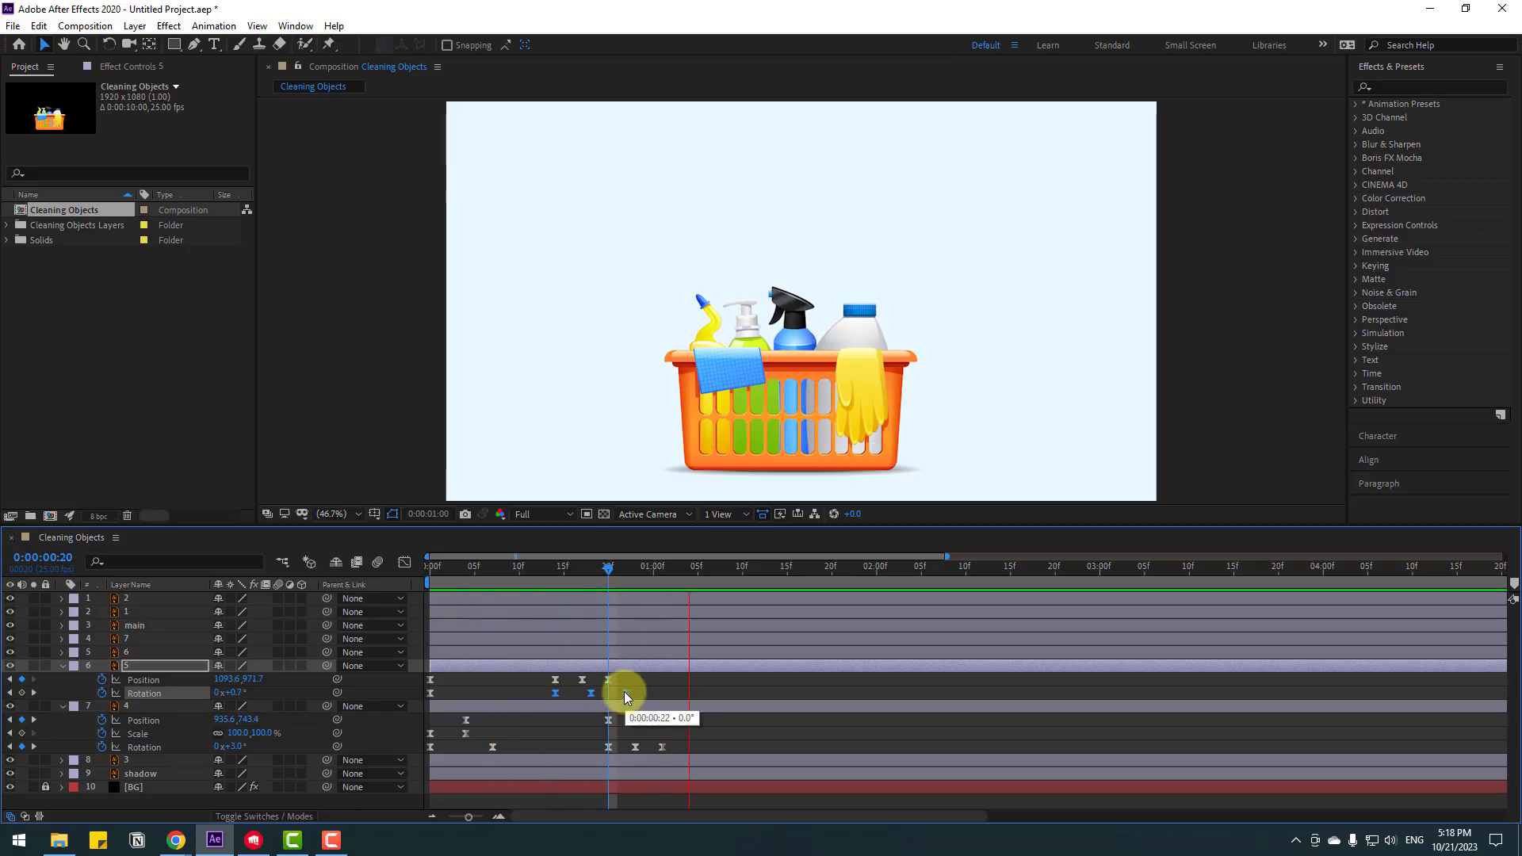
key(space)
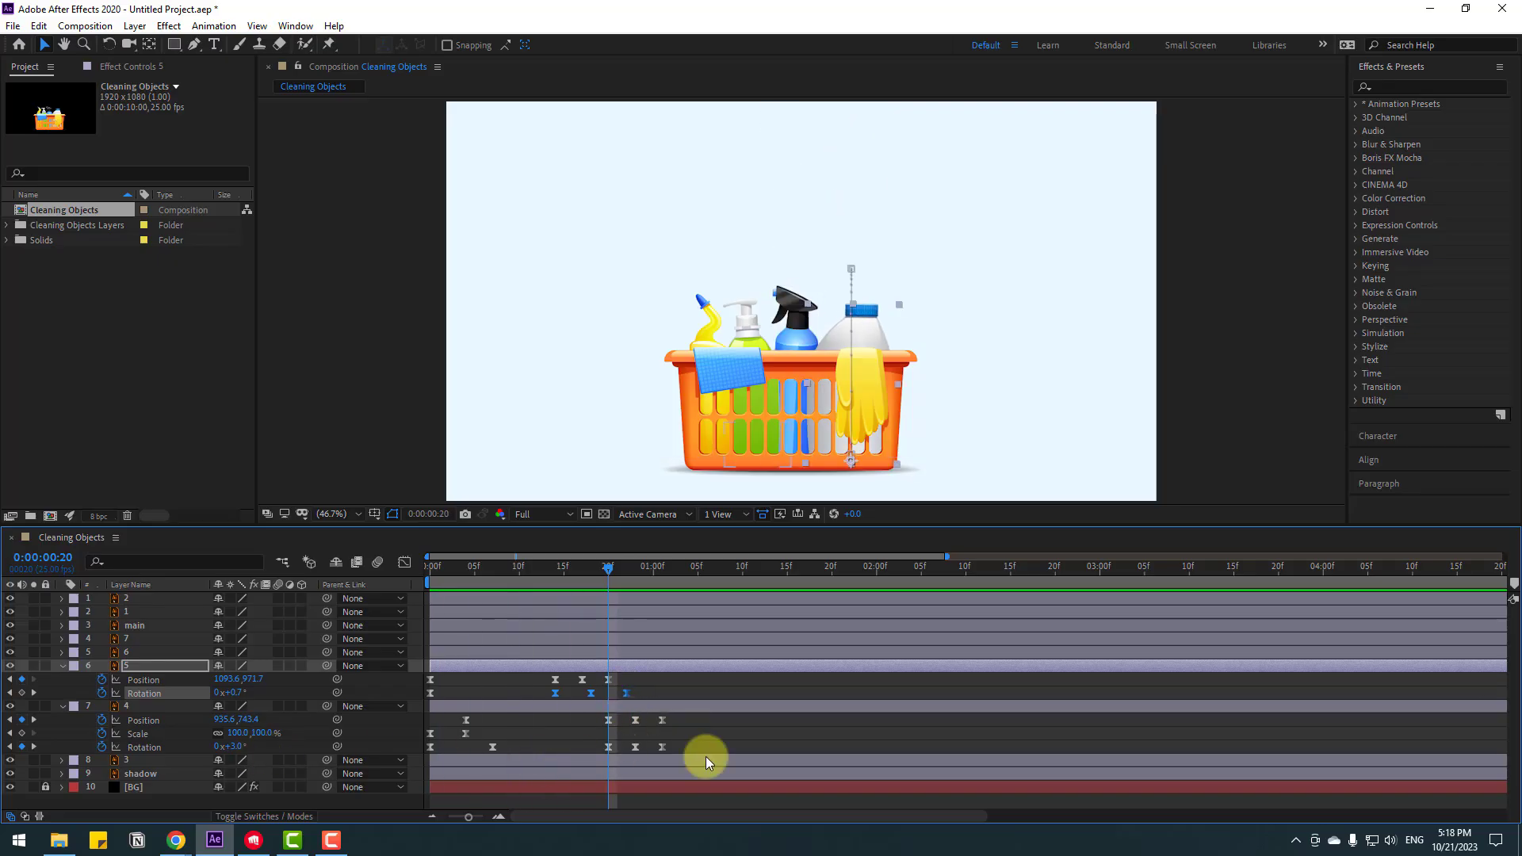
- Stretch the blue spray bottle's last three Rotation keyframes proportionally so the final one lands at 0:00:01:04, and preview the result
mouse_move(679, 745)
mouse_down()
mouse_move(588, 763)
mouse_move(687, 748)
mouse_up()
key(space)
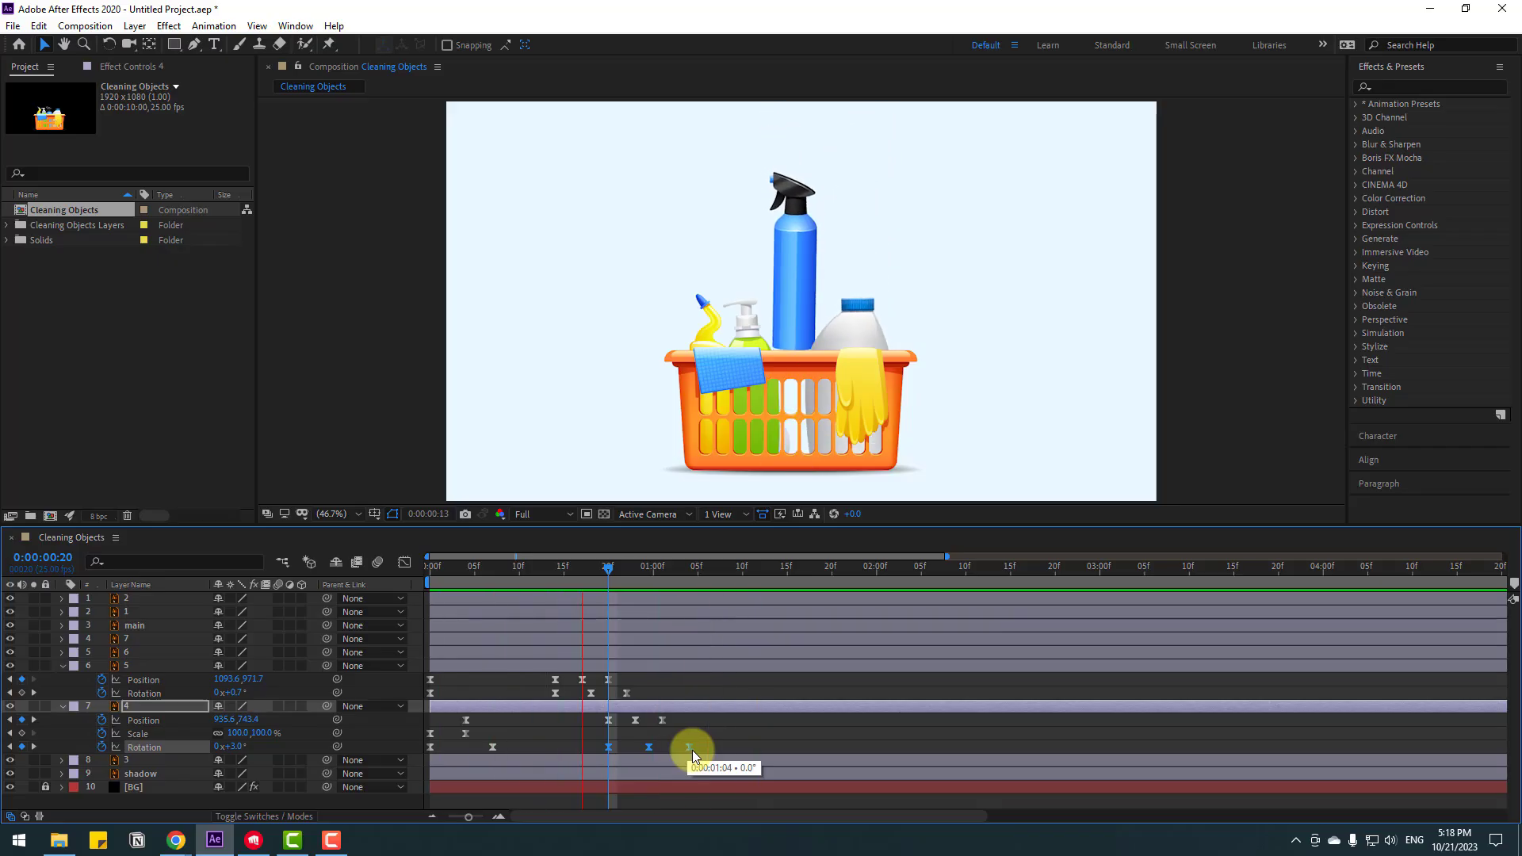
key(space)
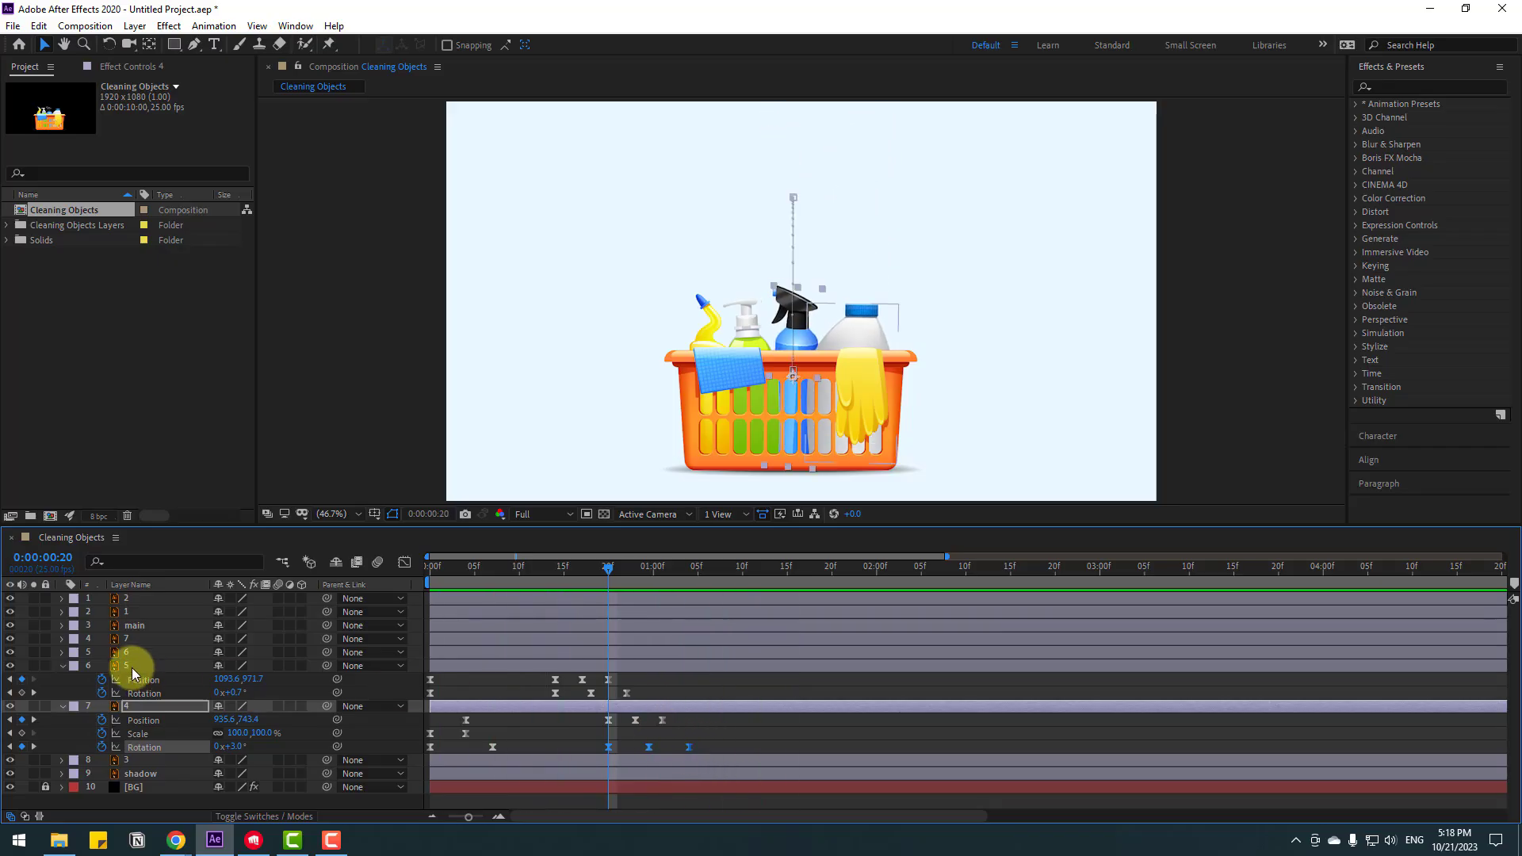
- Shift all of the white bottle's Position and Rotation keyframes later so they start at frame 4
click(642, 667)
drag(652, 679, 463, 696)
- Keyframe the white bottle's Scale from 0% at 0 seconds to 100% at frame 4
drag(486, 570, 394, 577)
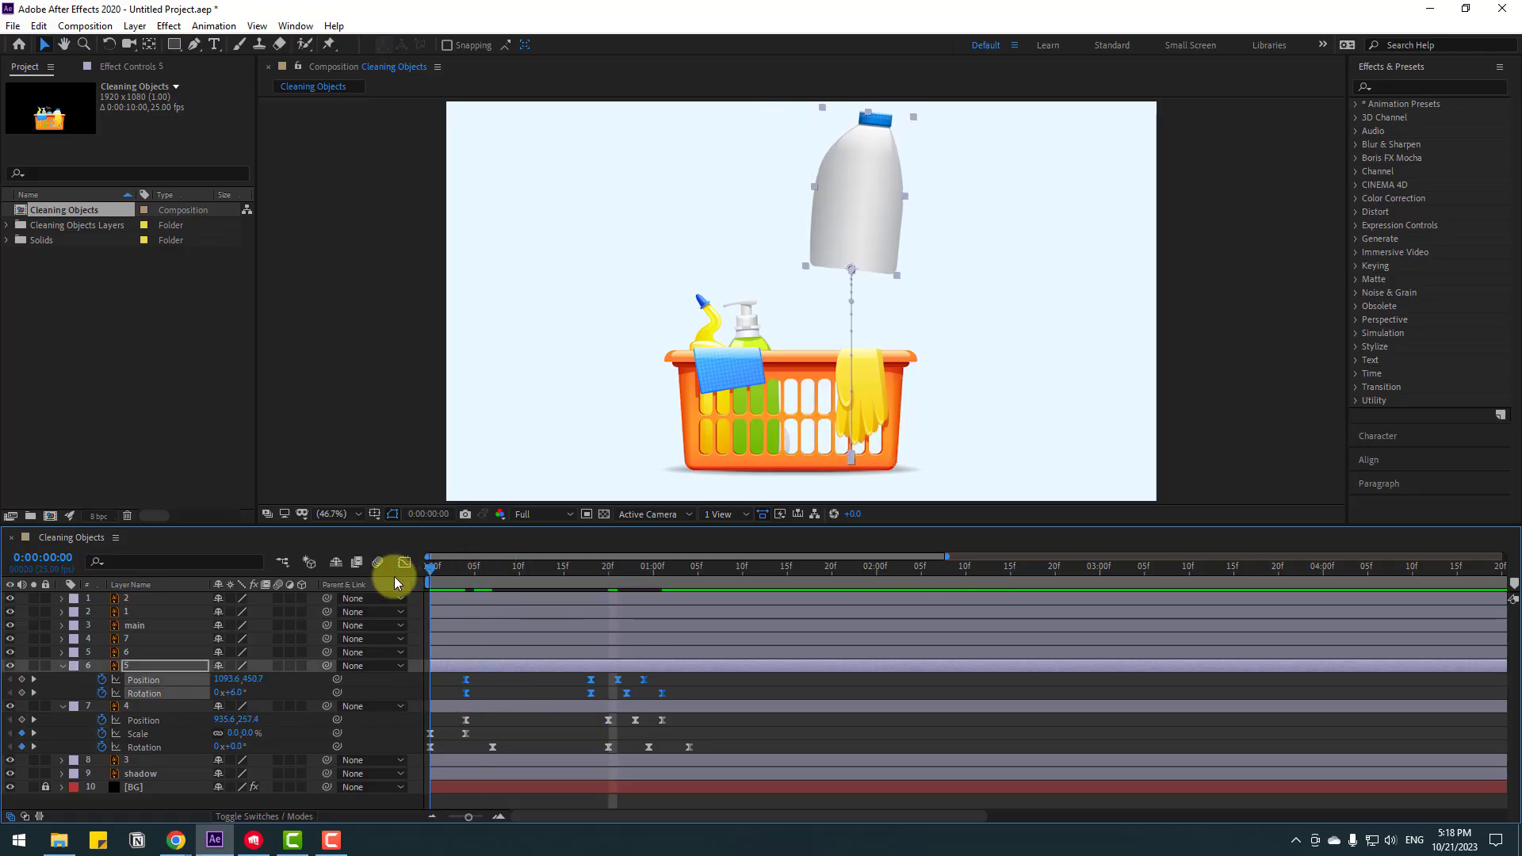
key(shift+s)
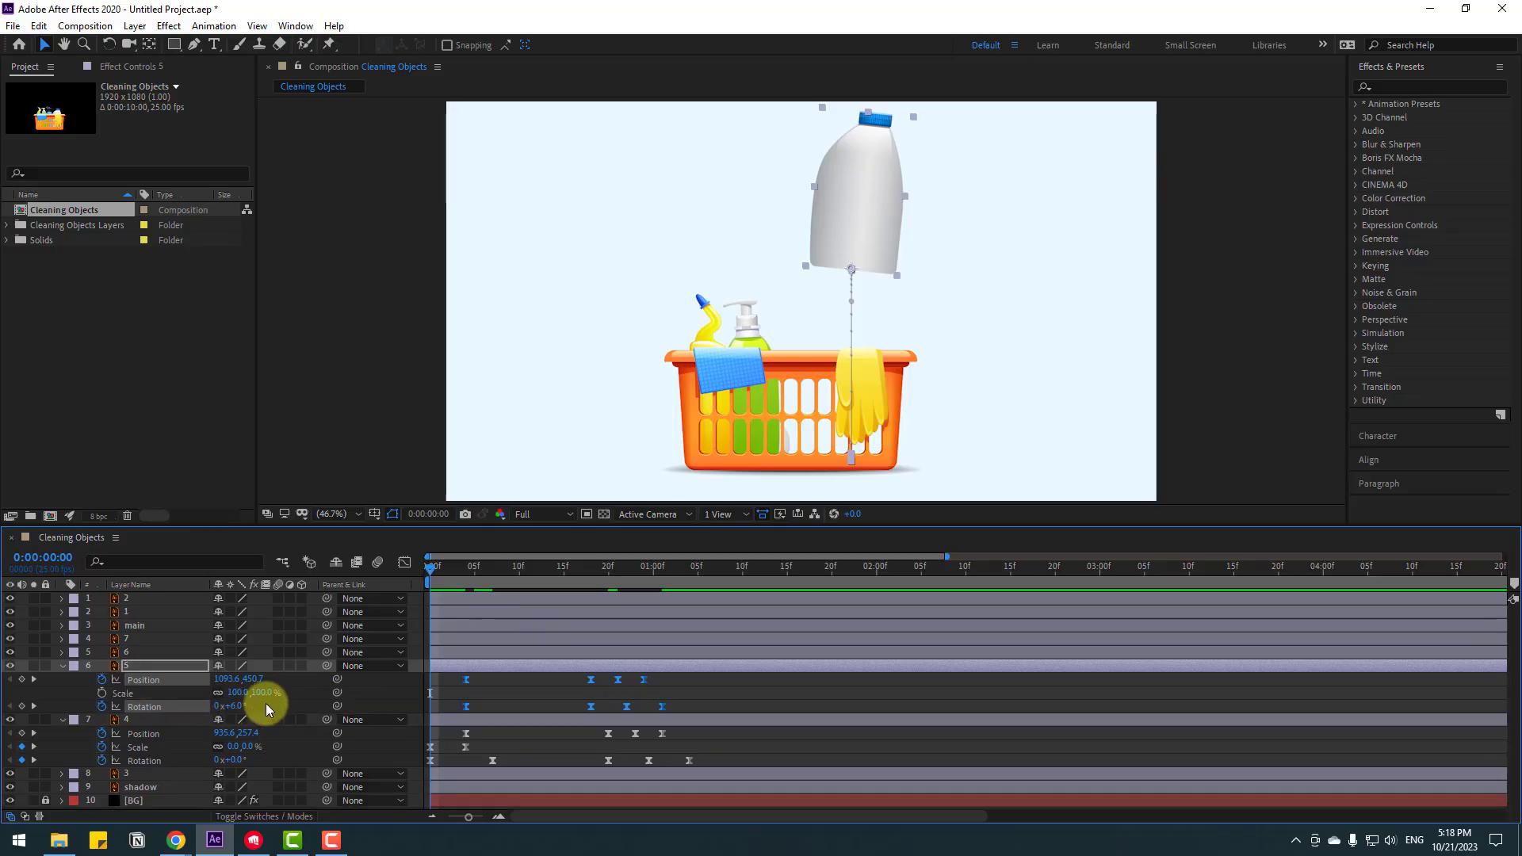
click(249, 694)
text(0)
key(Return)
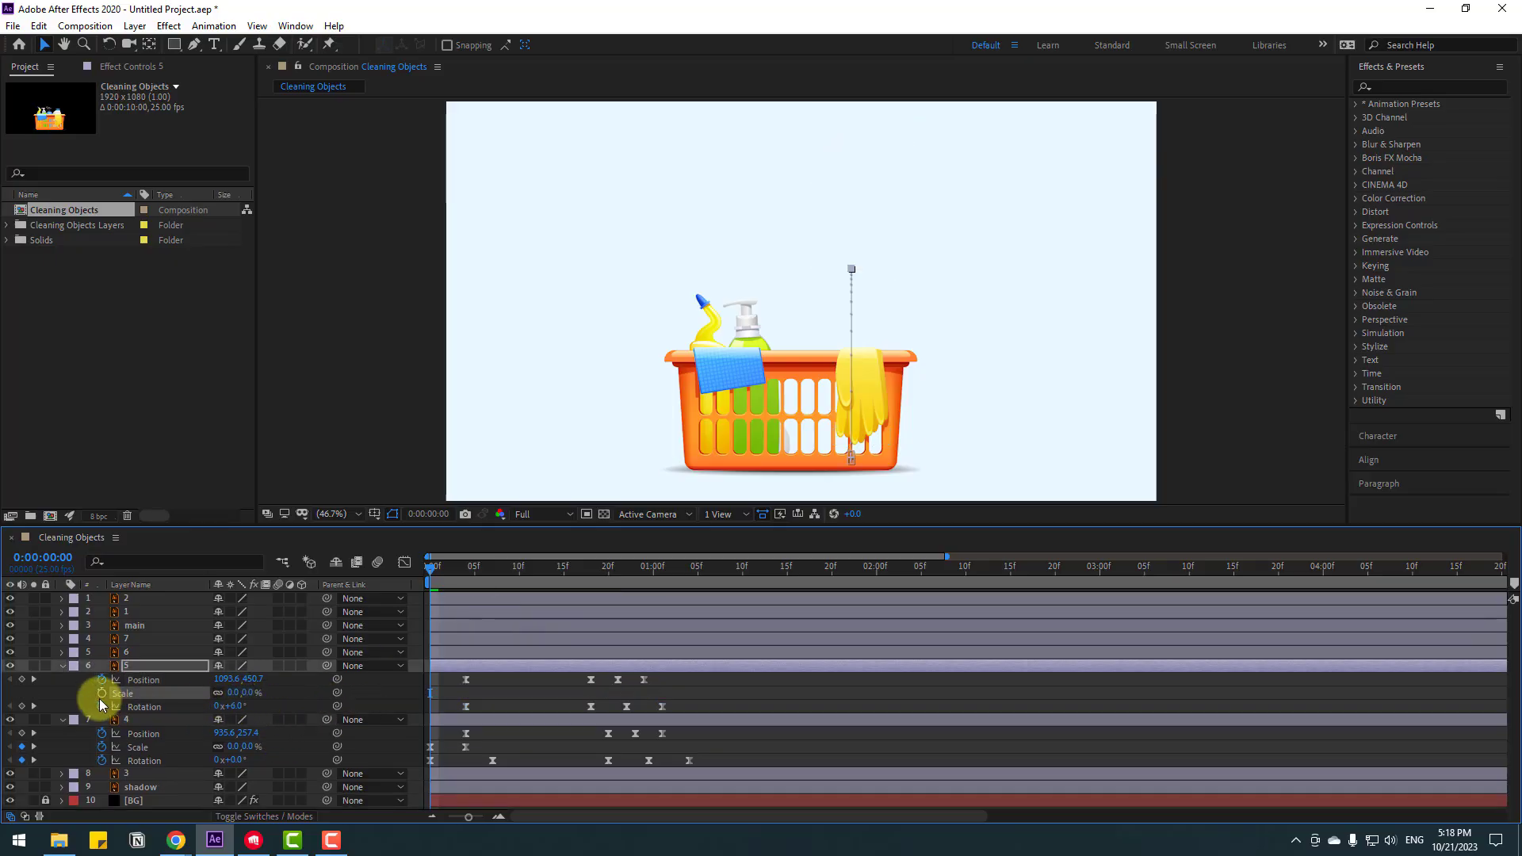
drag(434, 569, 473, 573)
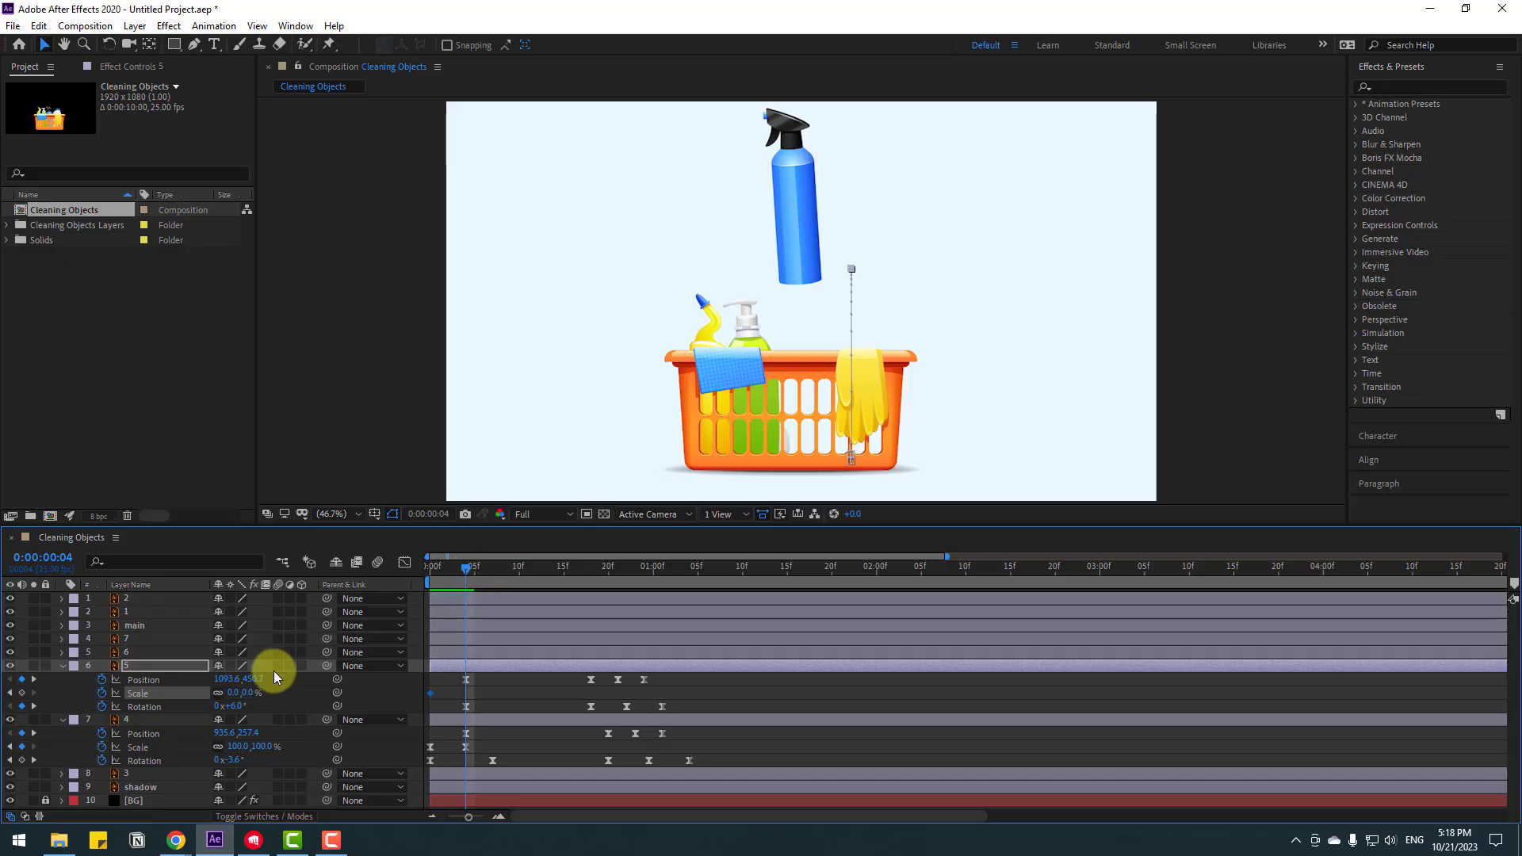
click(233, 693)
text(100)
key(Return)
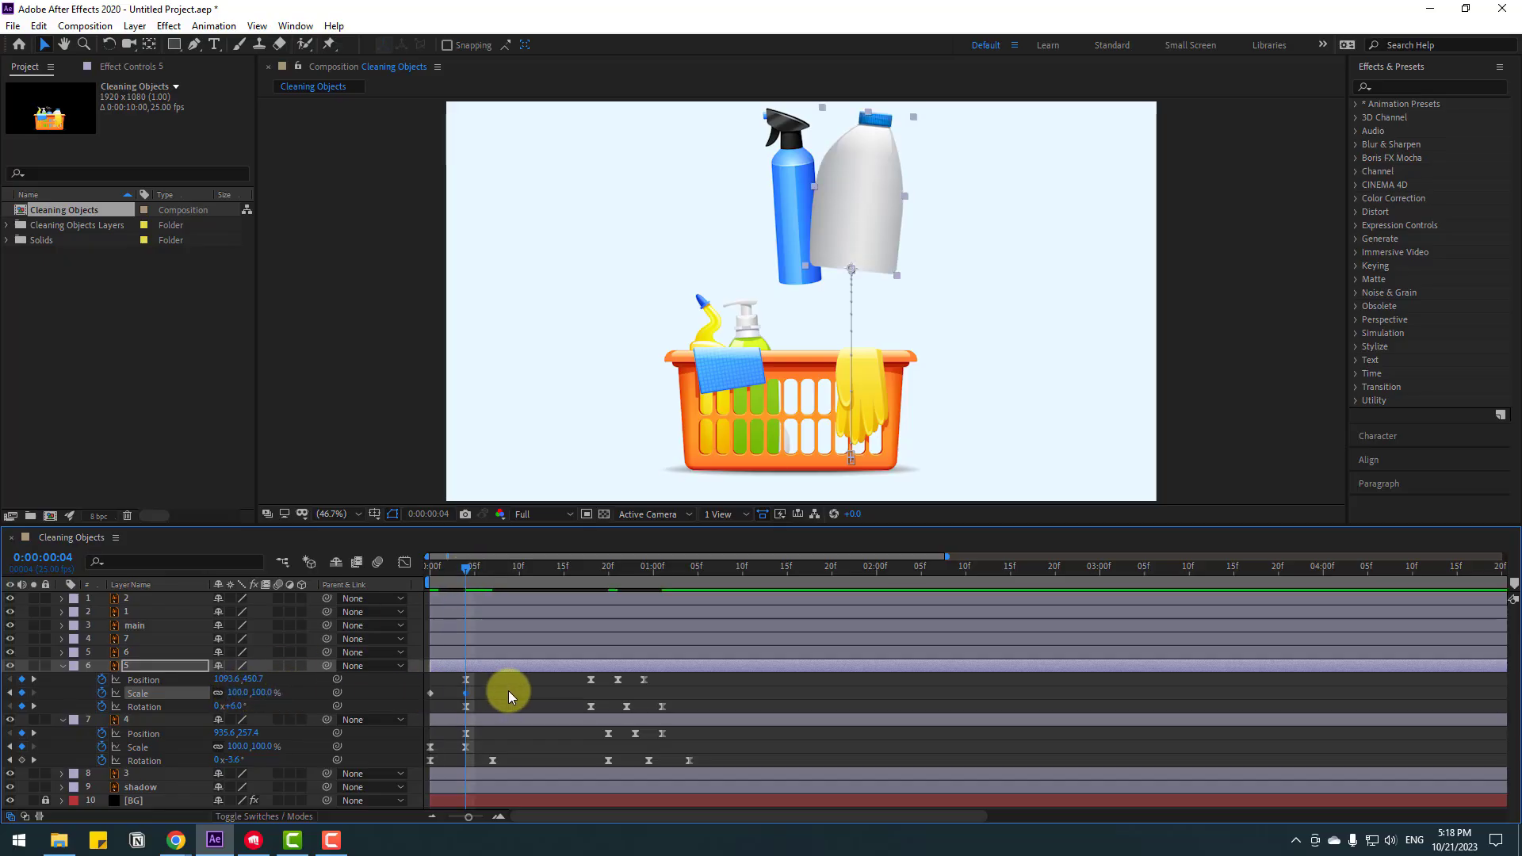
- Apply Easy Ease to both of the white bottle's Scale keyframes and preview the animation
click(465, 693)
right_click(467, 693)
mouse_move(479, 687)
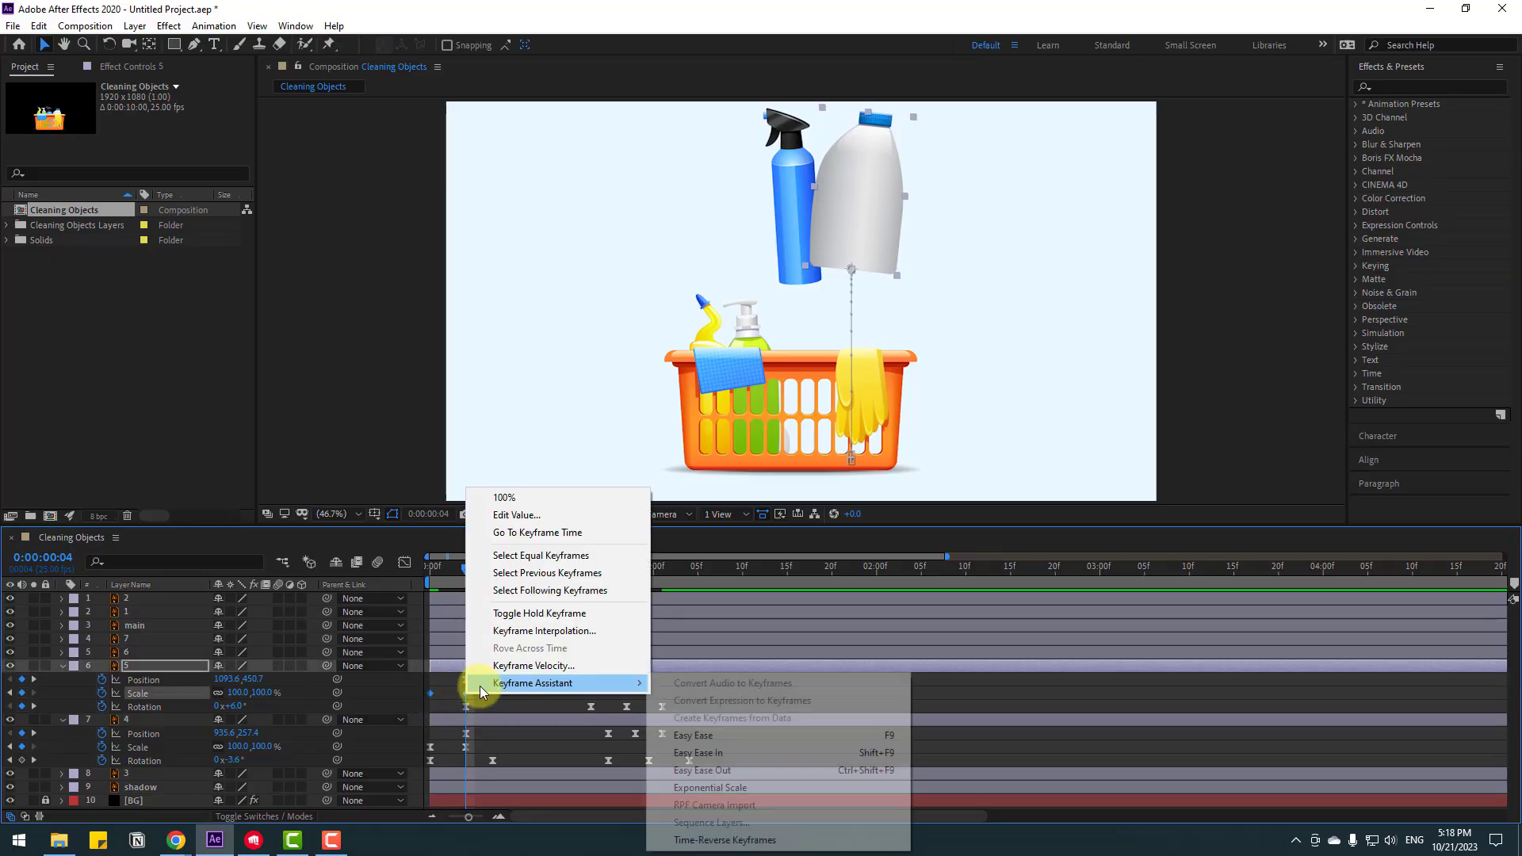
click(686, 734)
key(space)
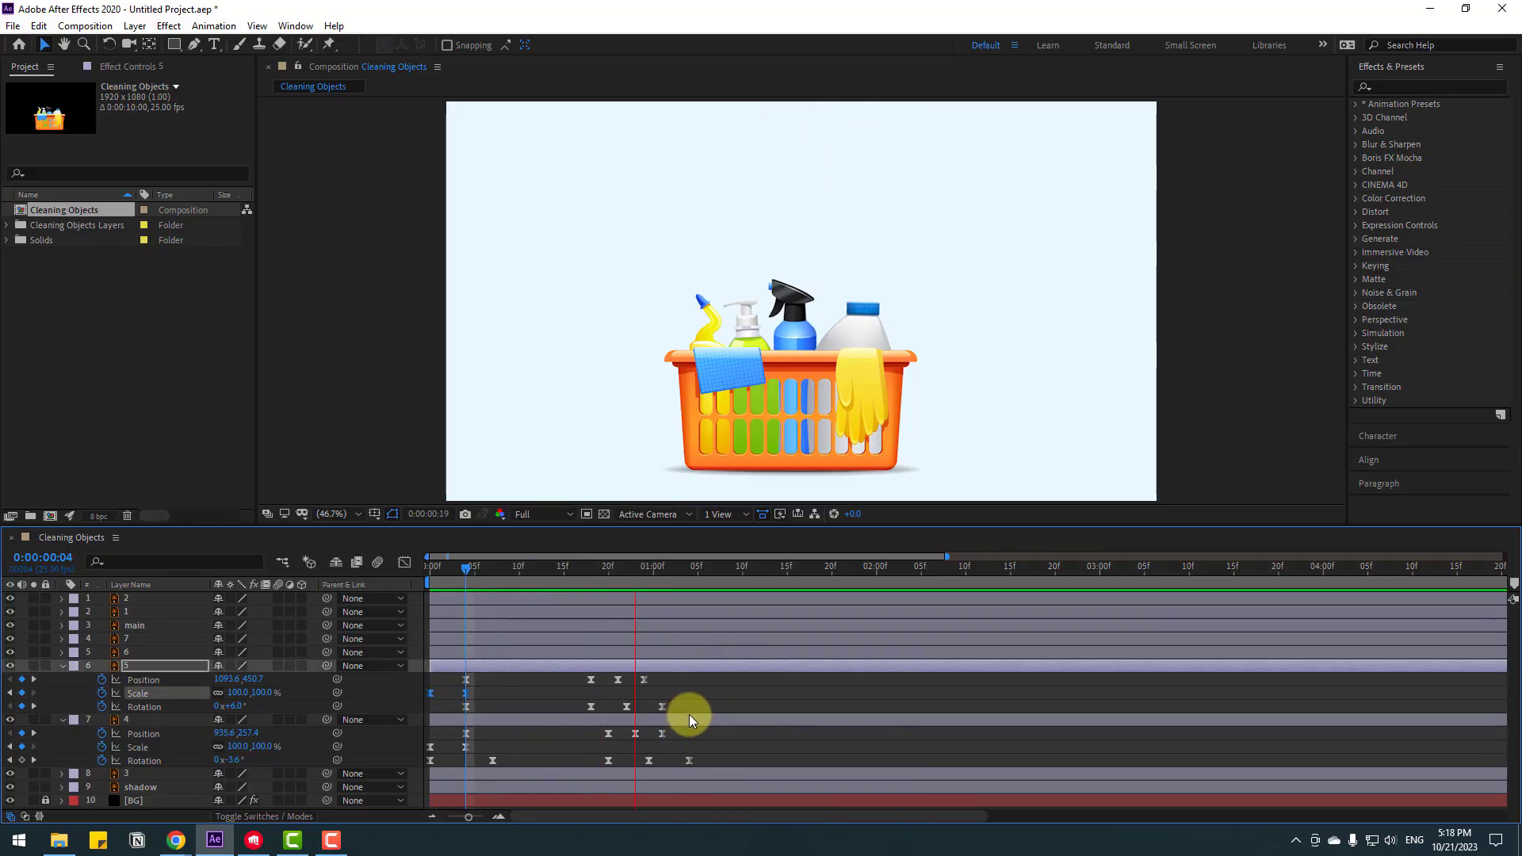
key(space)
- Copy all of the white bottle's Position, Scale and Rotation keyframes, and select the green pump bottle's layer at 0 seconds
drag(692, 680, 415, 707)
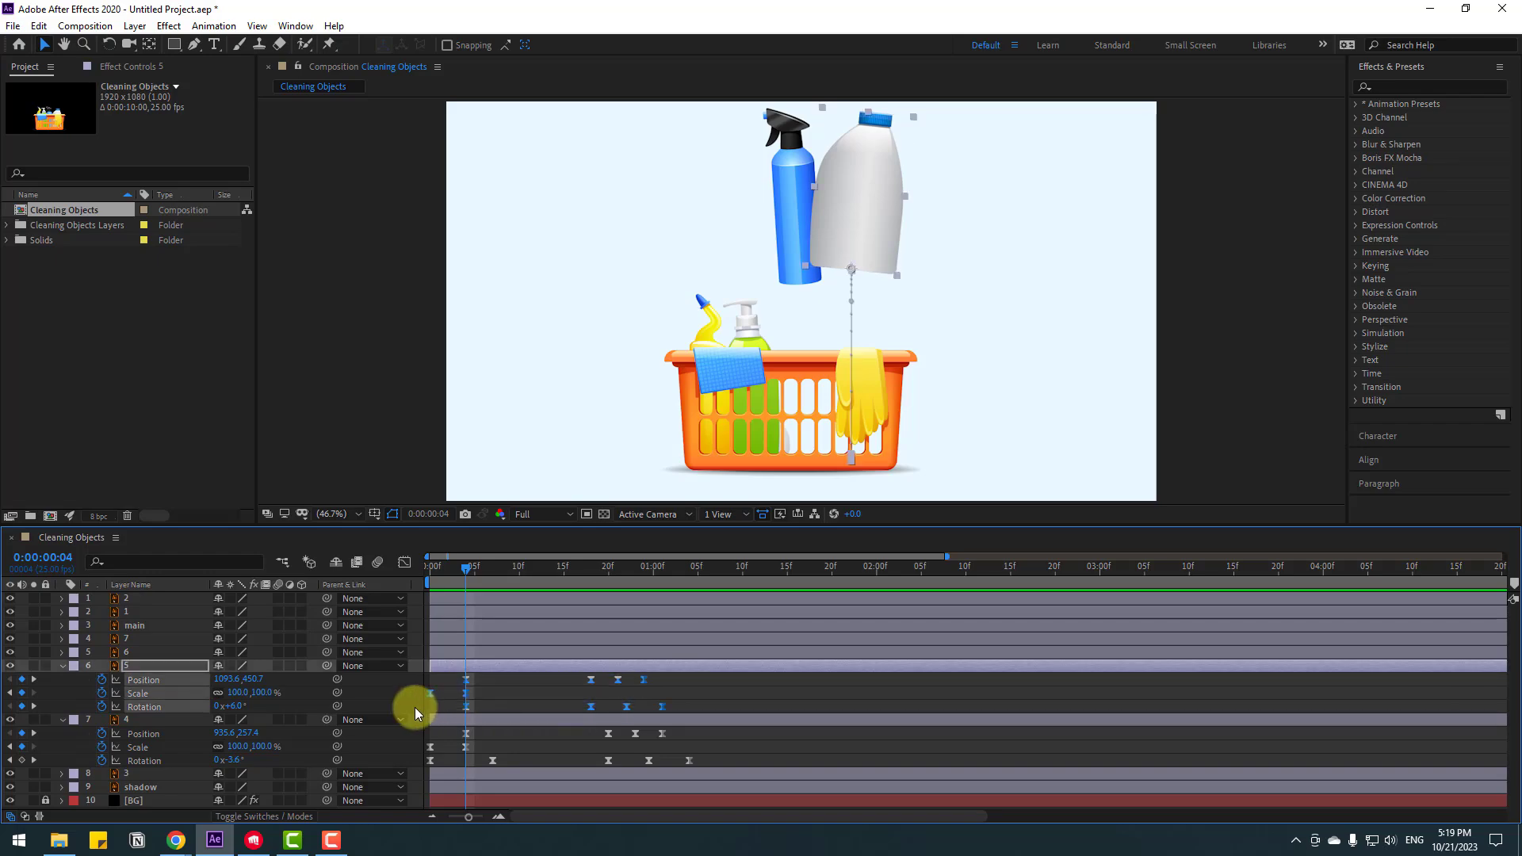
click(126, 651)
drag(463, 573, 407, 573)
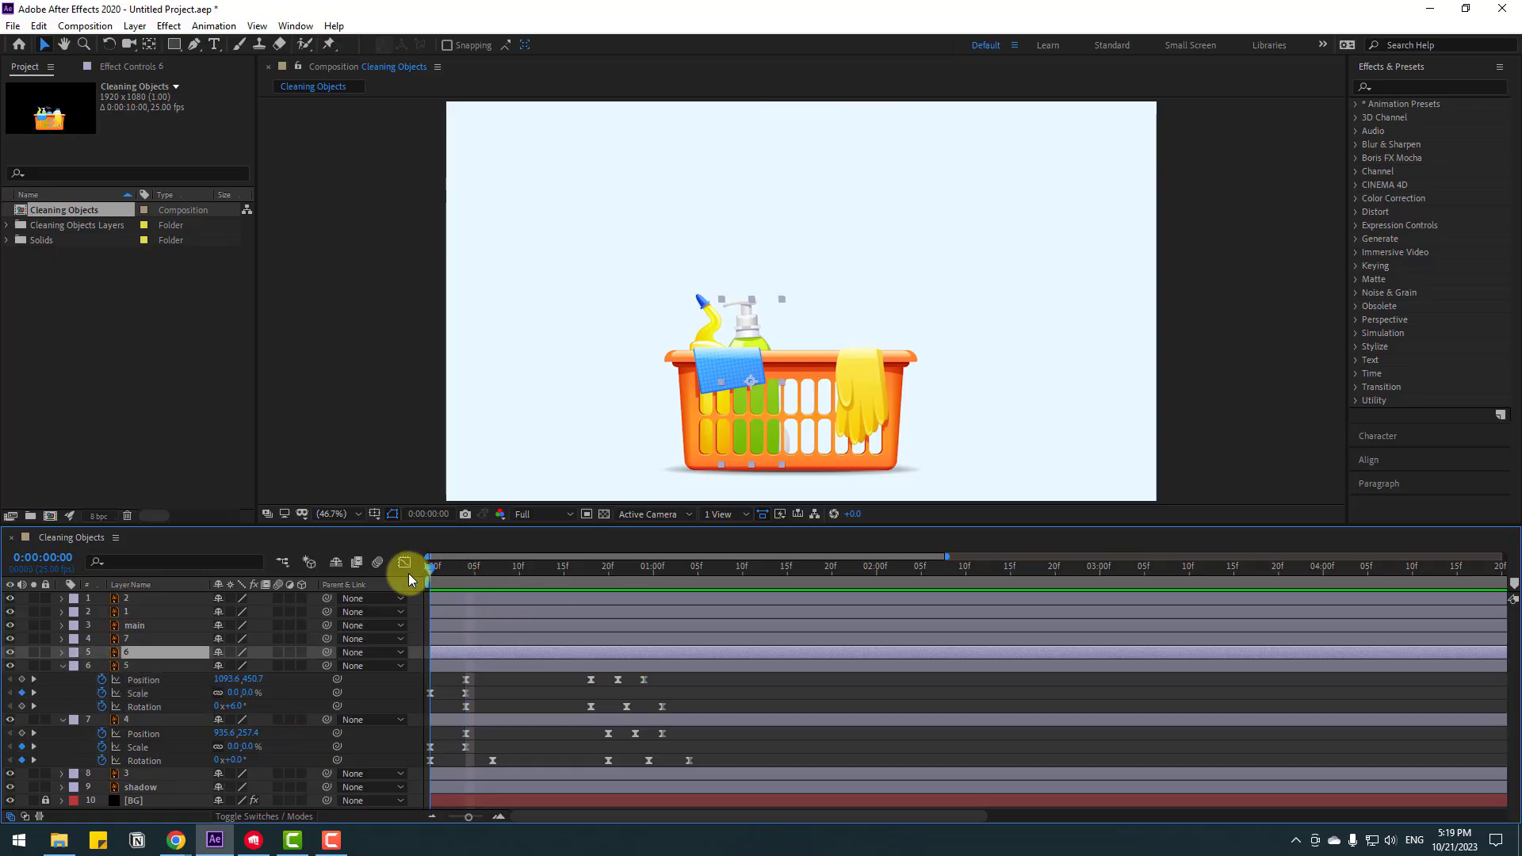
- Solo the green pump bottle and move its anchor point to the centre of its base
click(34, 652)
click(148, 46)
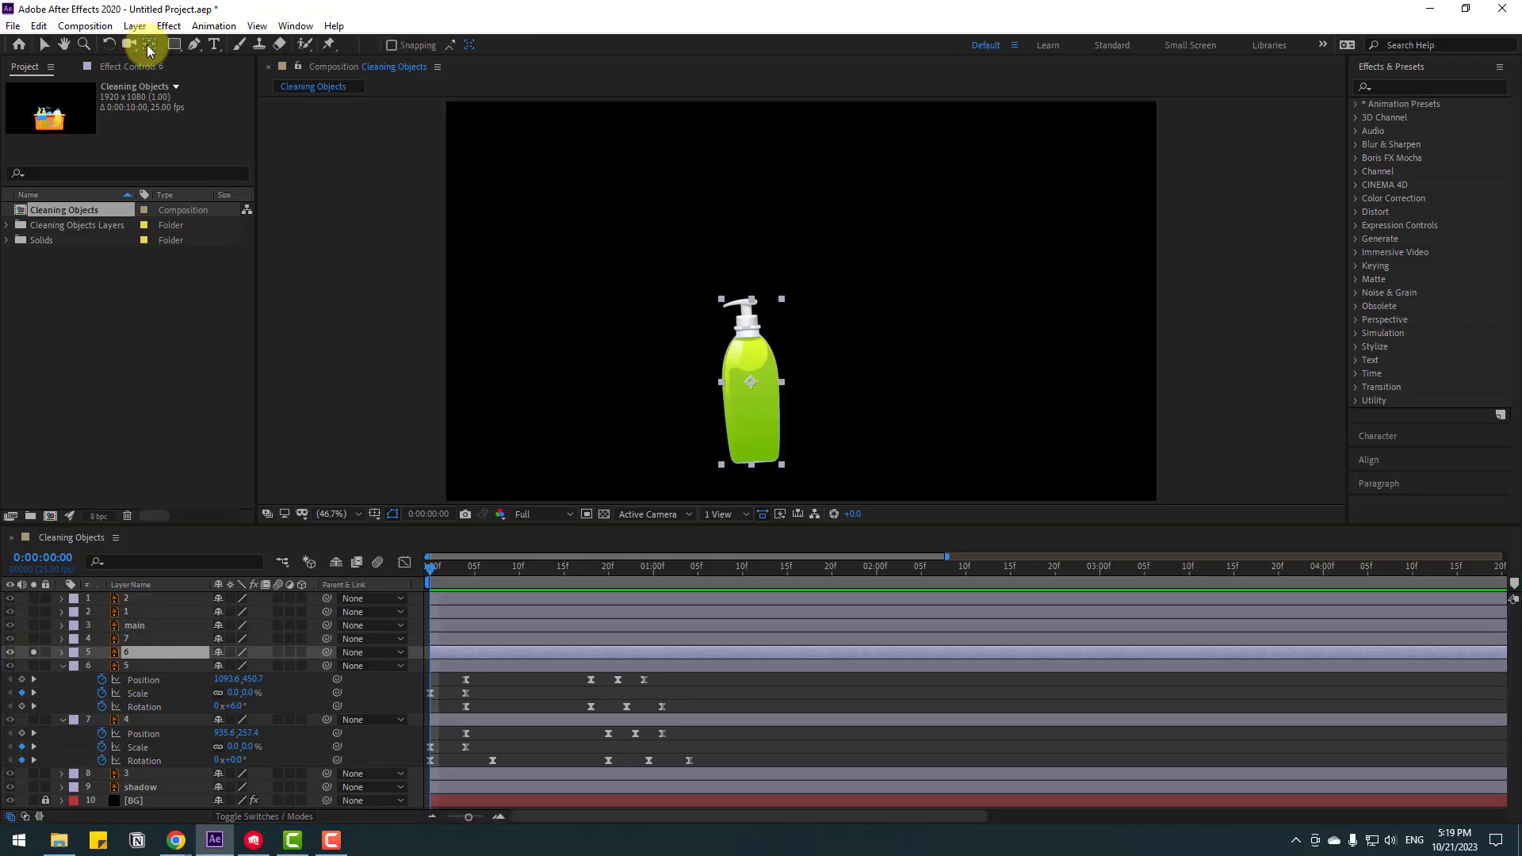
drag(753, 389, 753, 466)
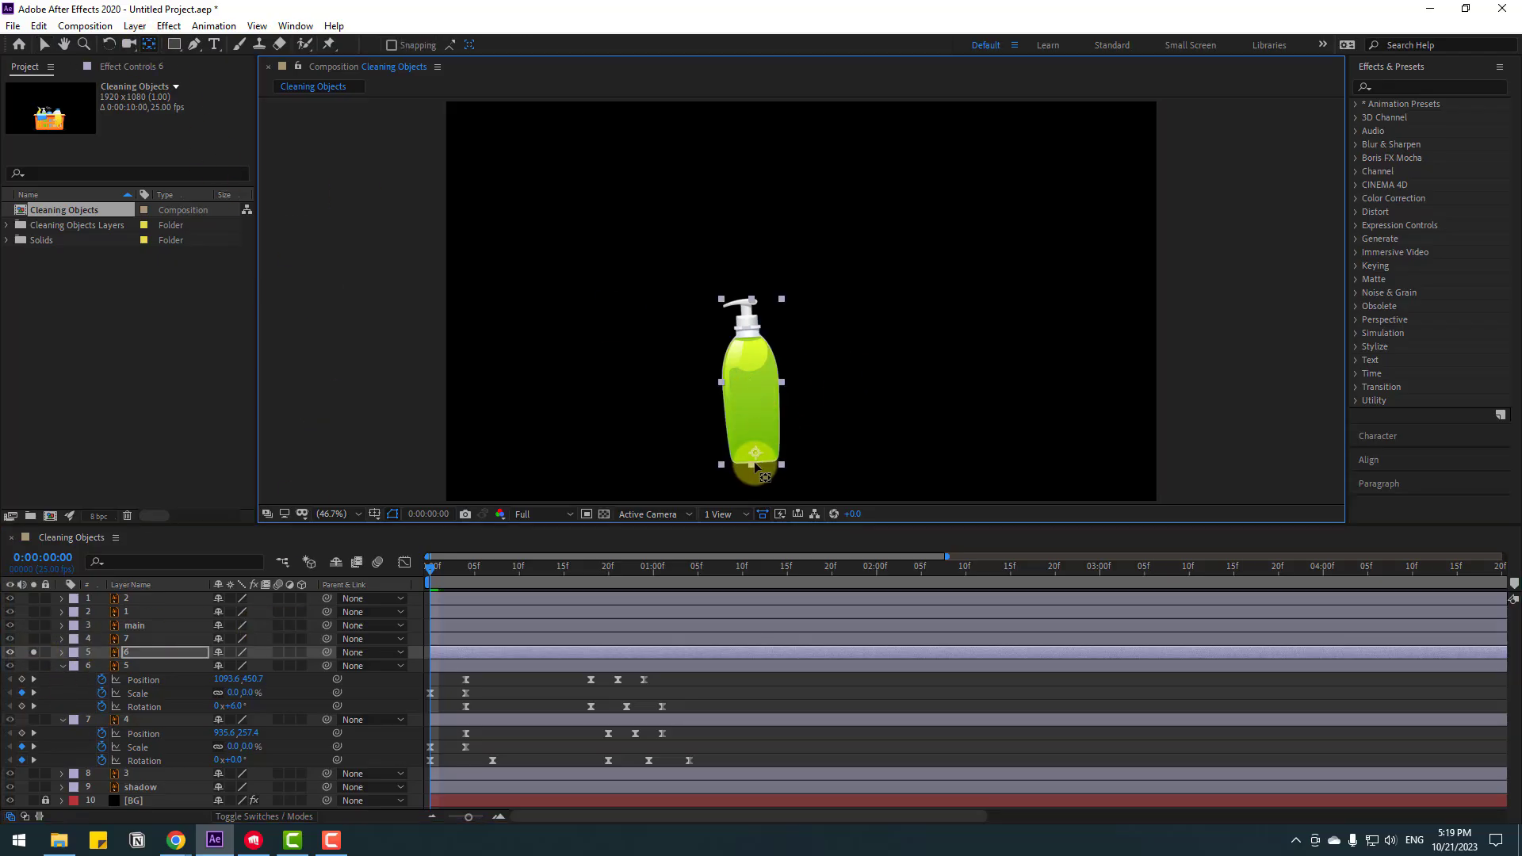
click(45, 44)
click(494, 690)
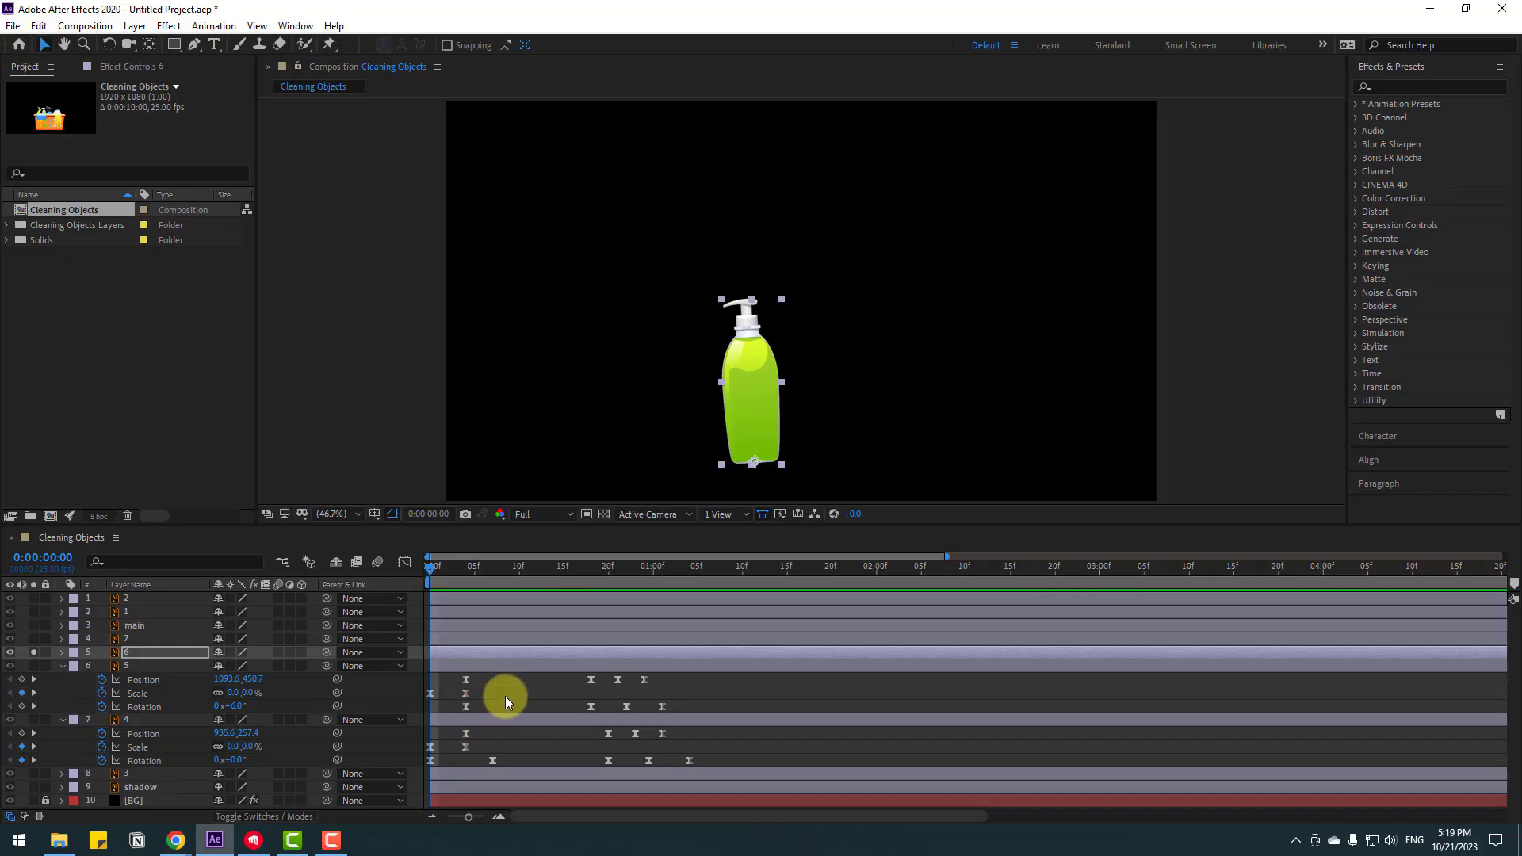
- Unsolo the green pump bottle, paste the white bottle's copied keyframes onto it, and preview the animation
click(33, 653)
key(space)
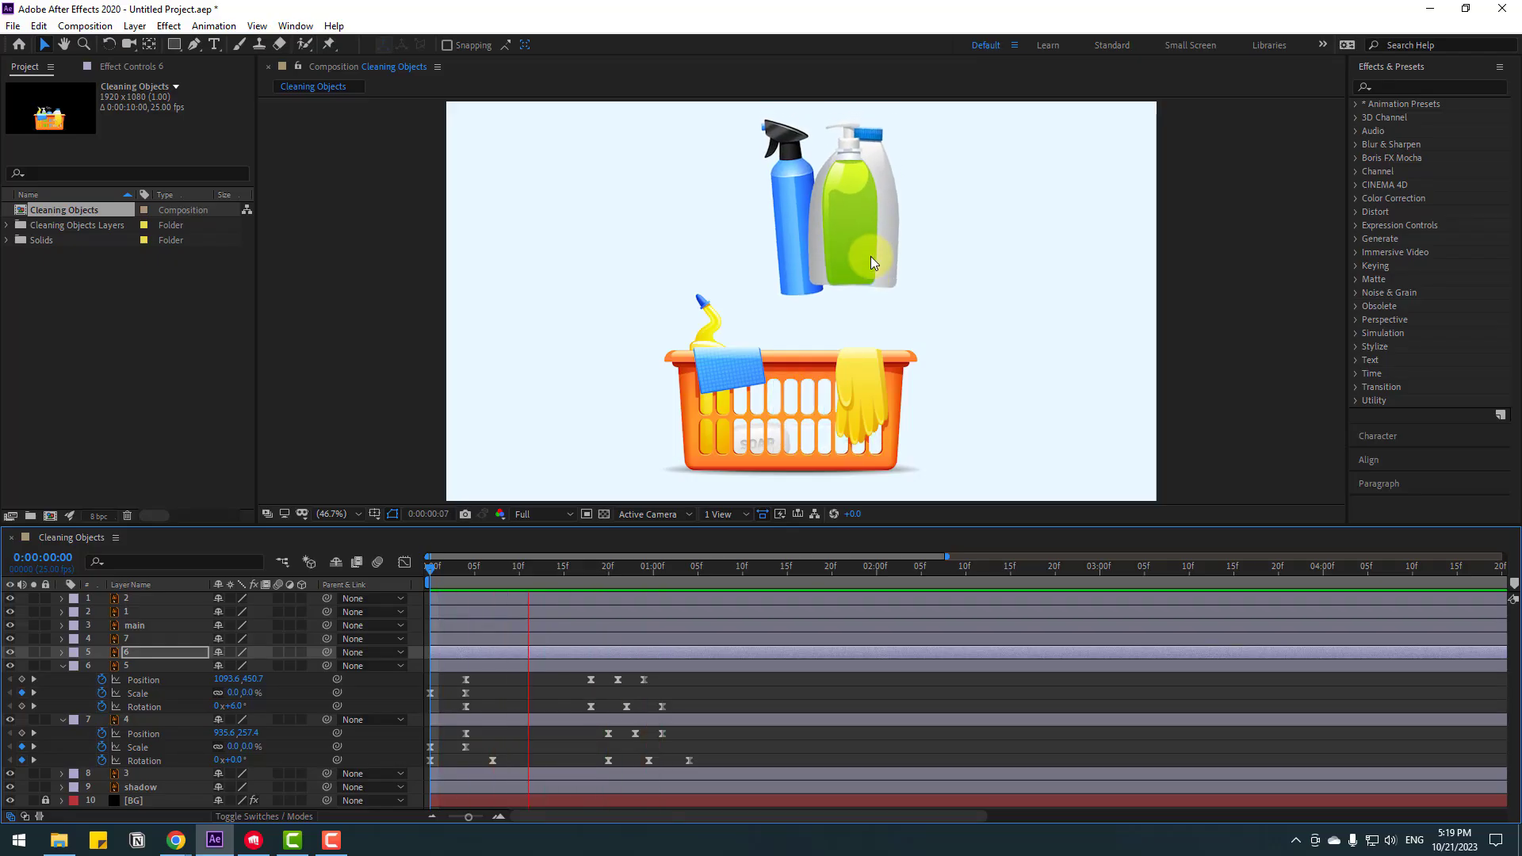
key(space)
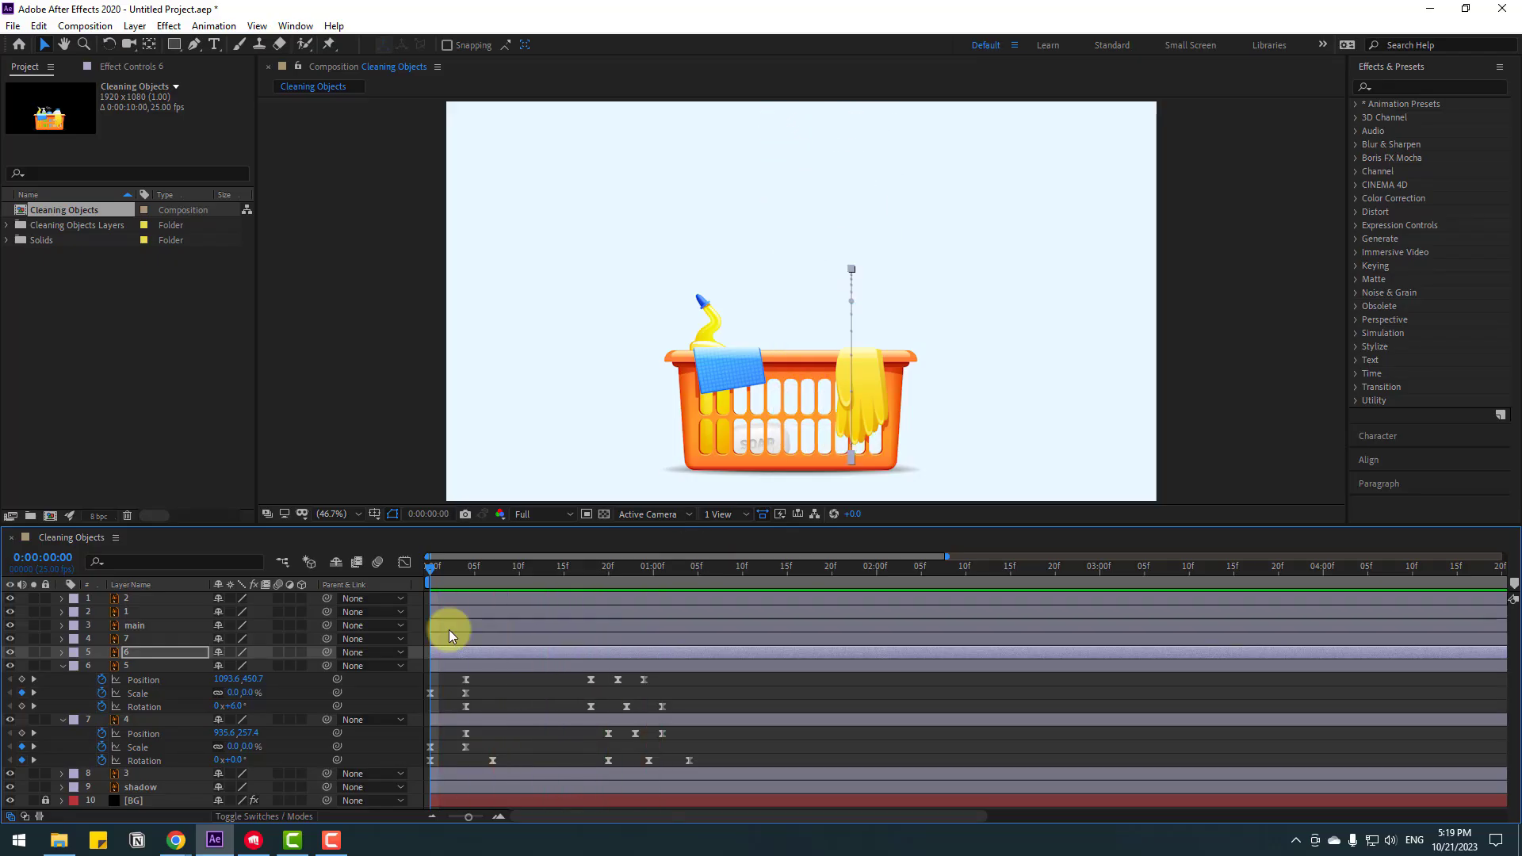
- Shift all of the green bottle's Position keyframes sideways together to X 833.6 so it lands beside the blue bottle, and preview
click(132, 655)
key(p)
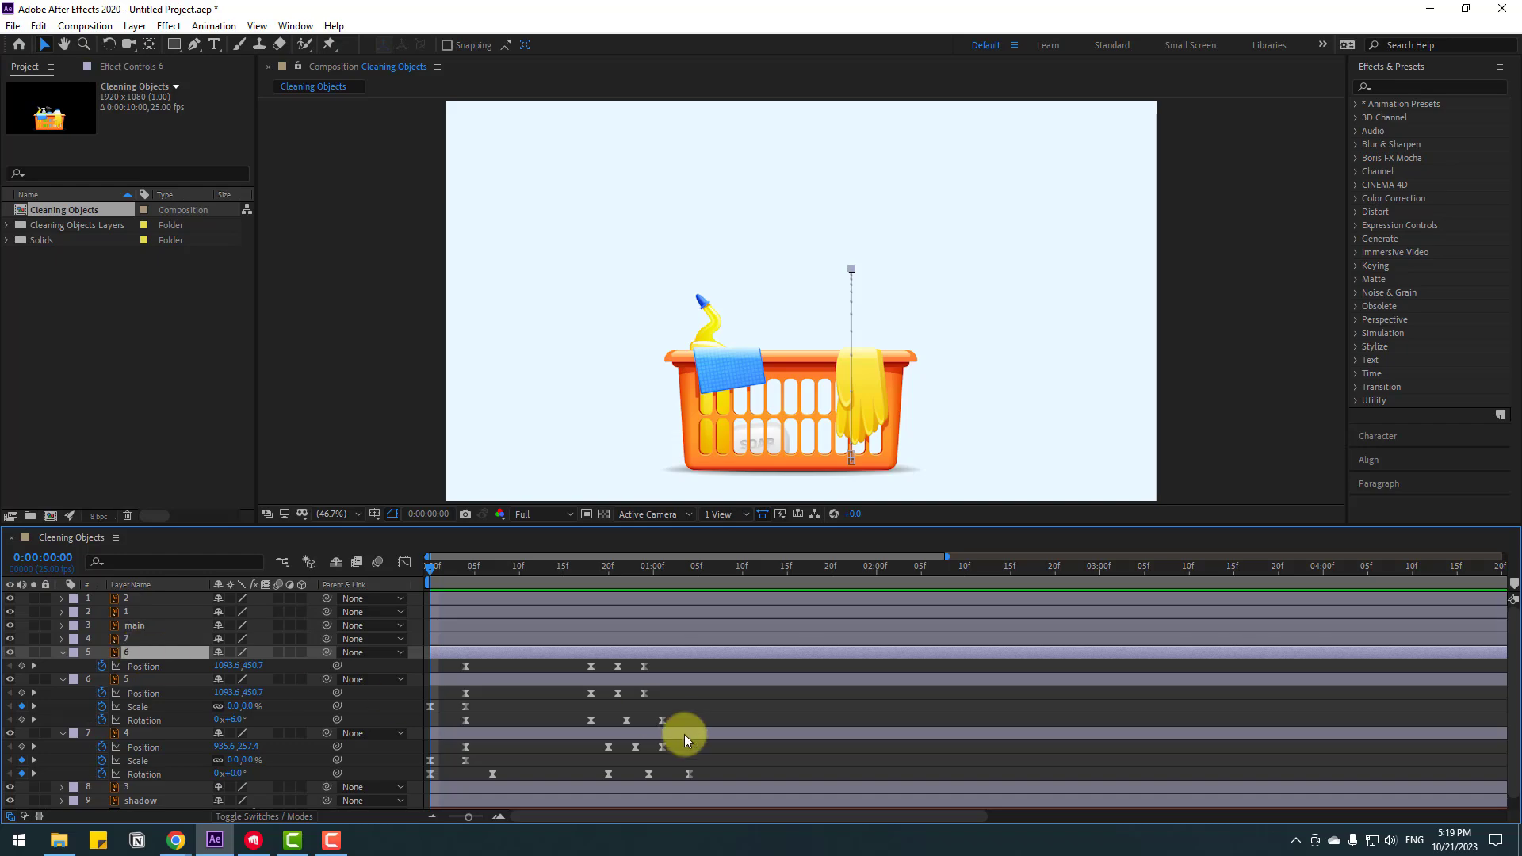
drag(658, 670, 435, 663)
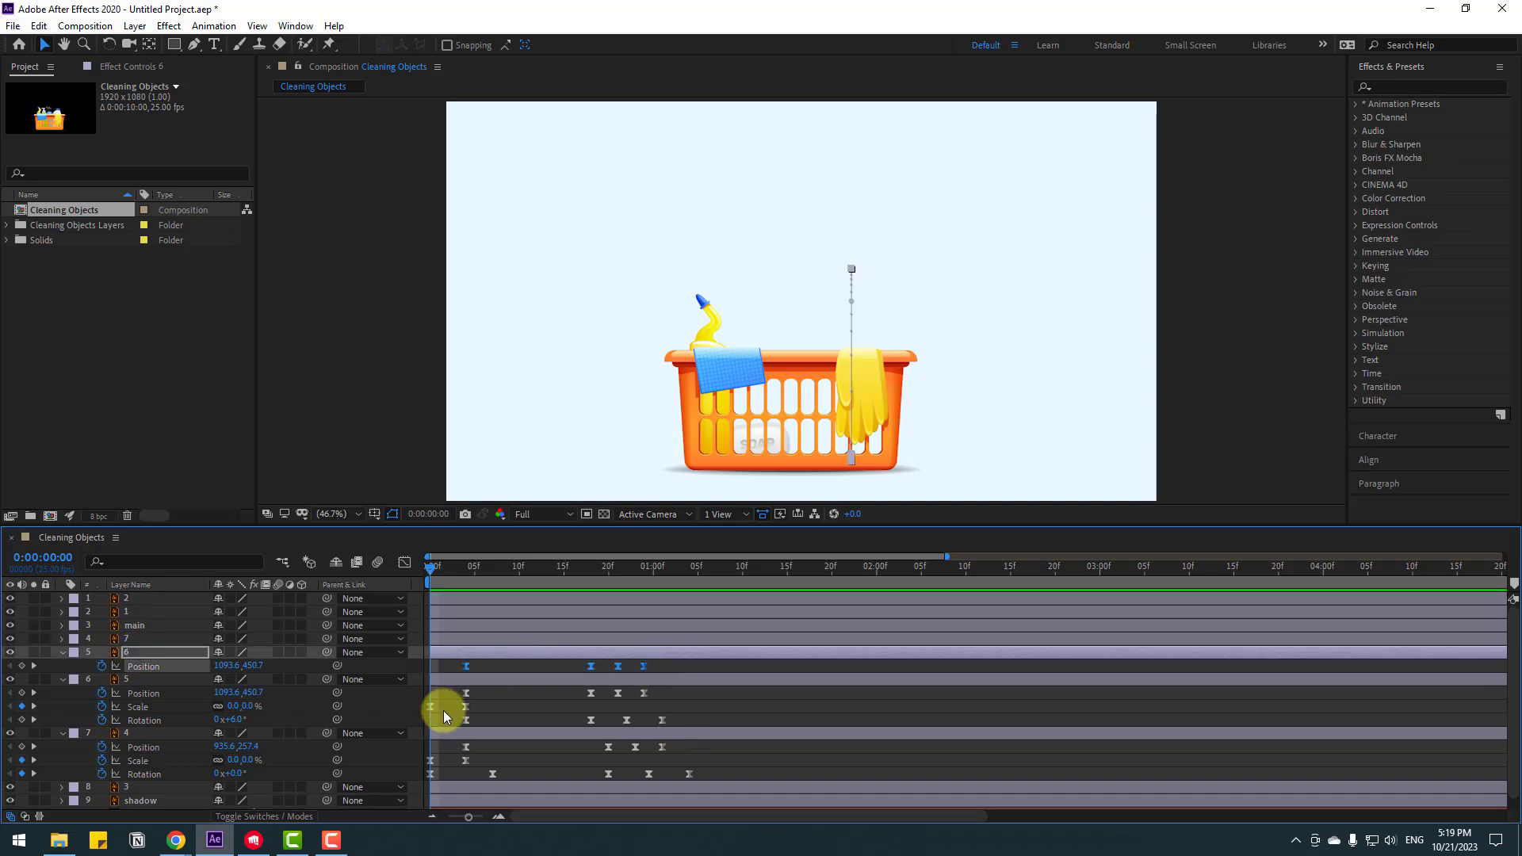
click(446, 561)
drag(468, 569, 645, 578)
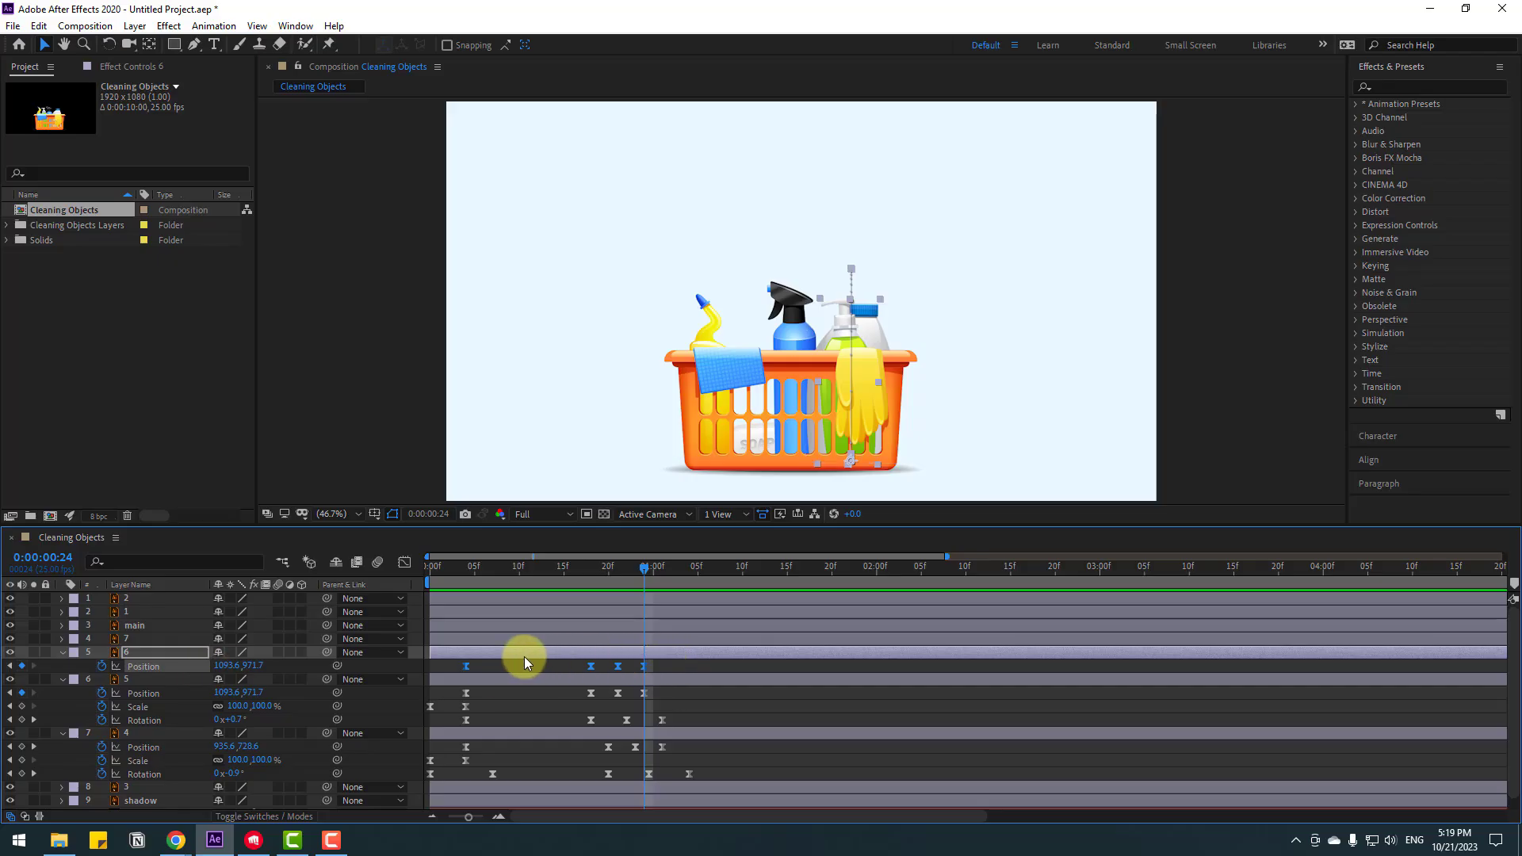
drag(226, 667, 14, 666)
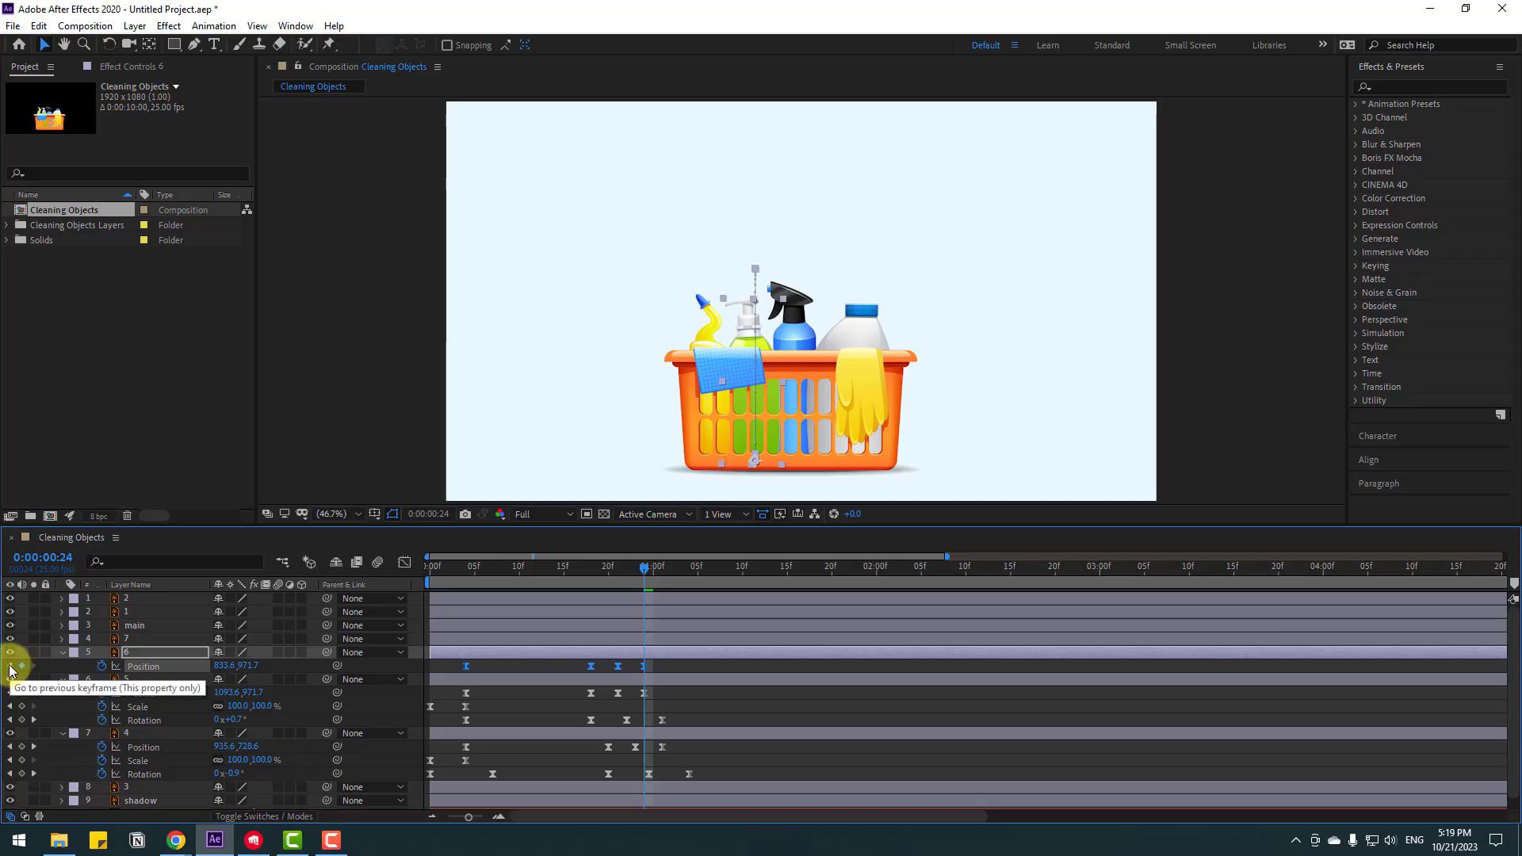
key(space)
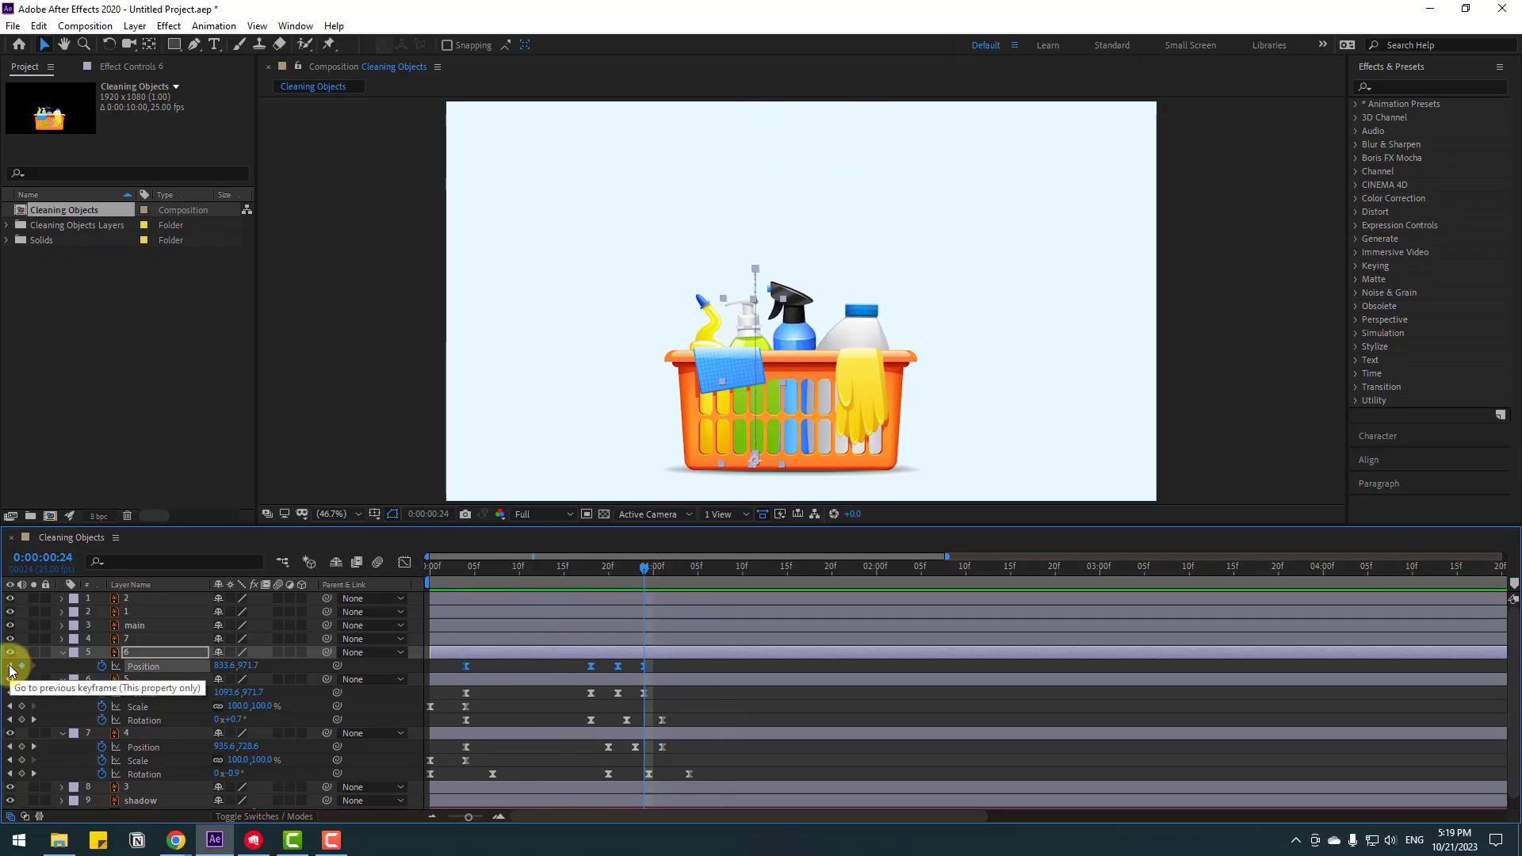
key(space)
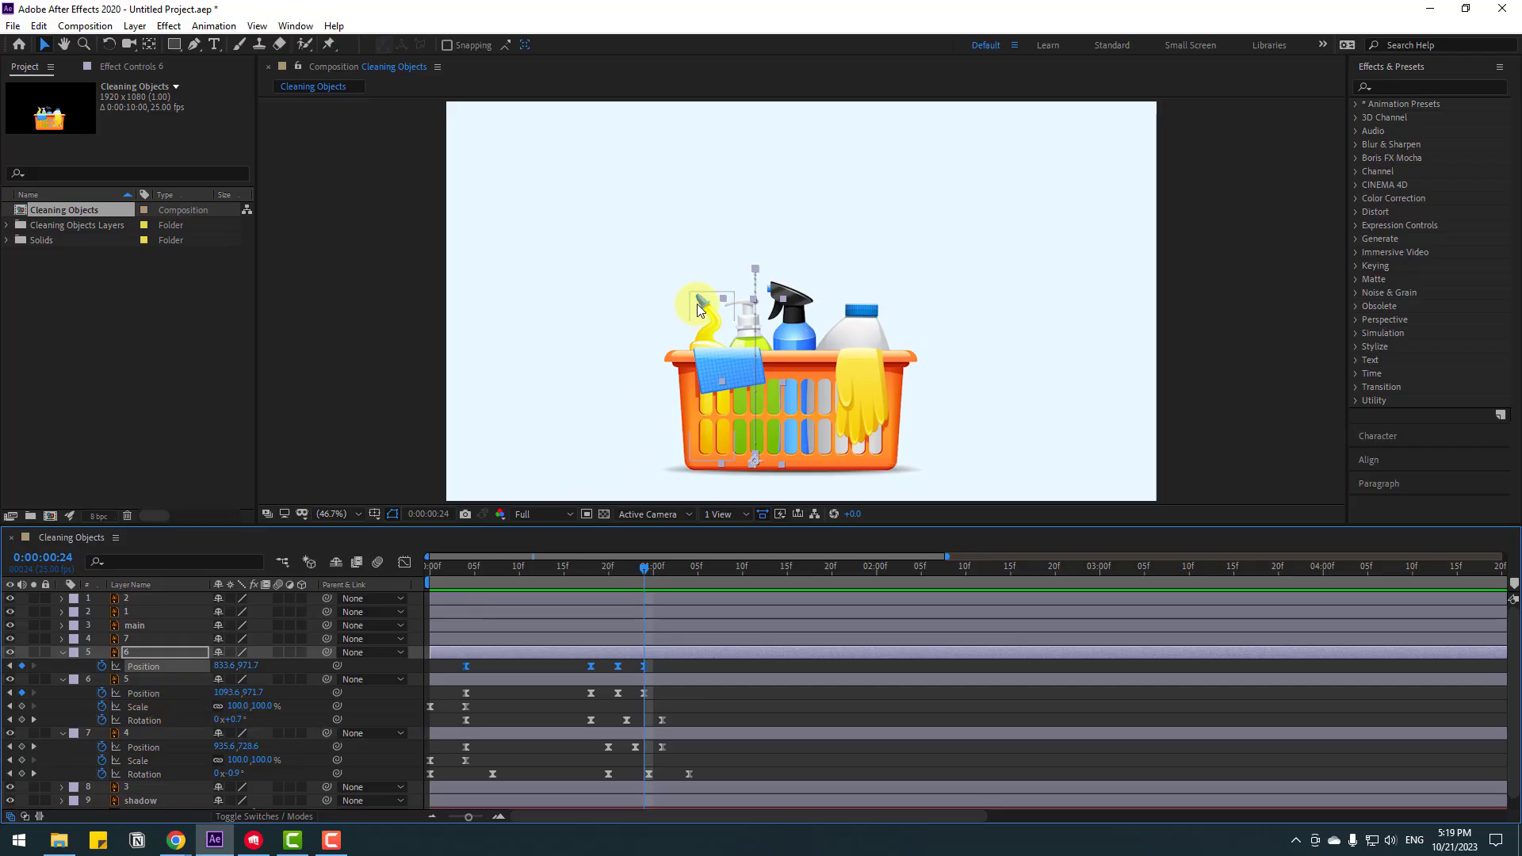
- Solo the yellow bottle (layer 7) at 0 seconds and move its anchor point to the centre of its base
click(662, 349)
drag(546, 568, 55, 650)
click(32, 639)
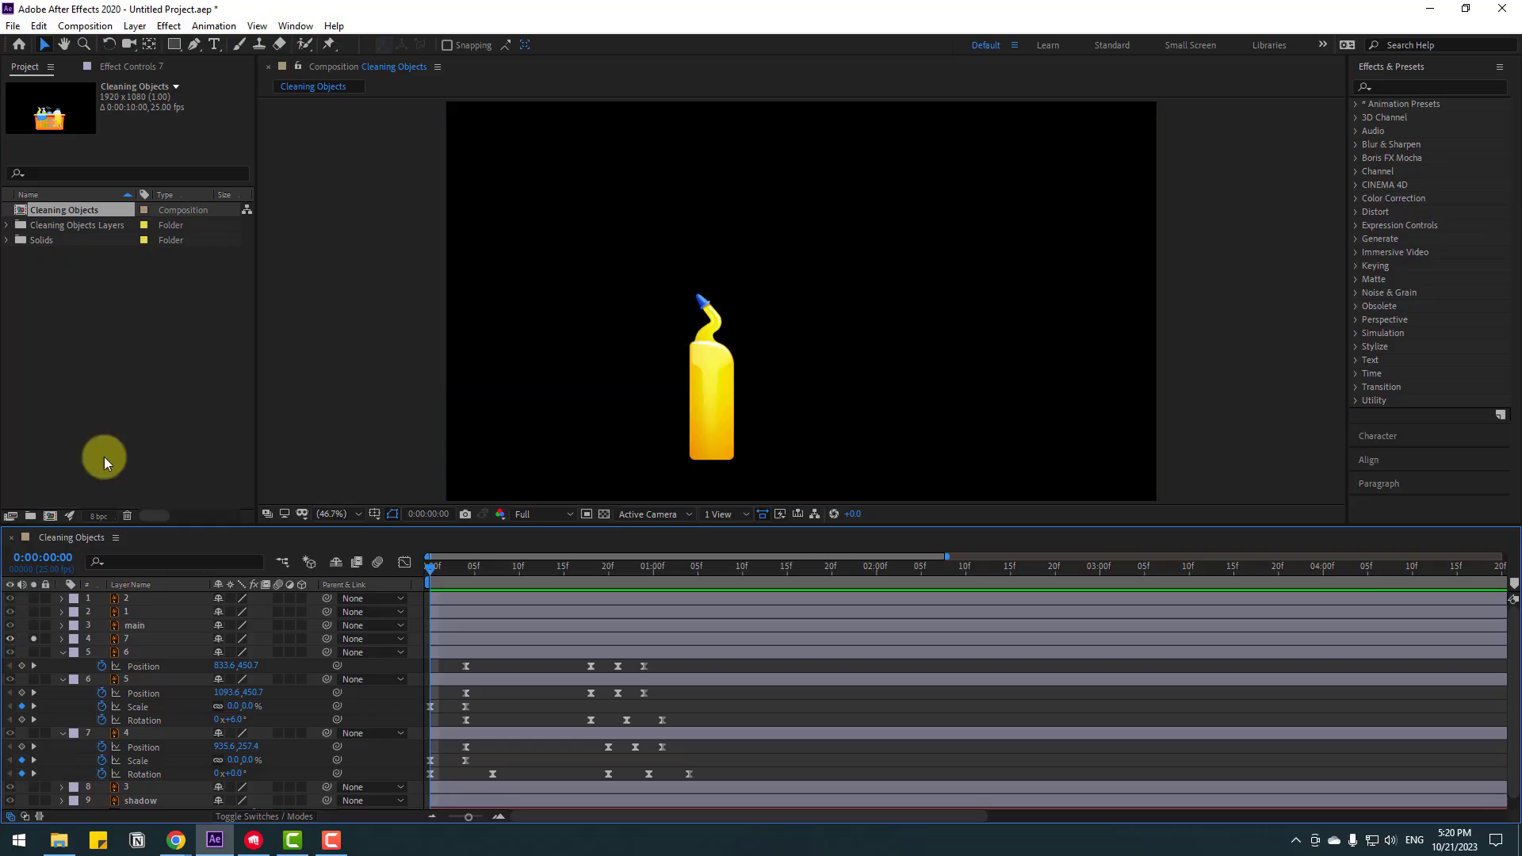
click(148, 45)
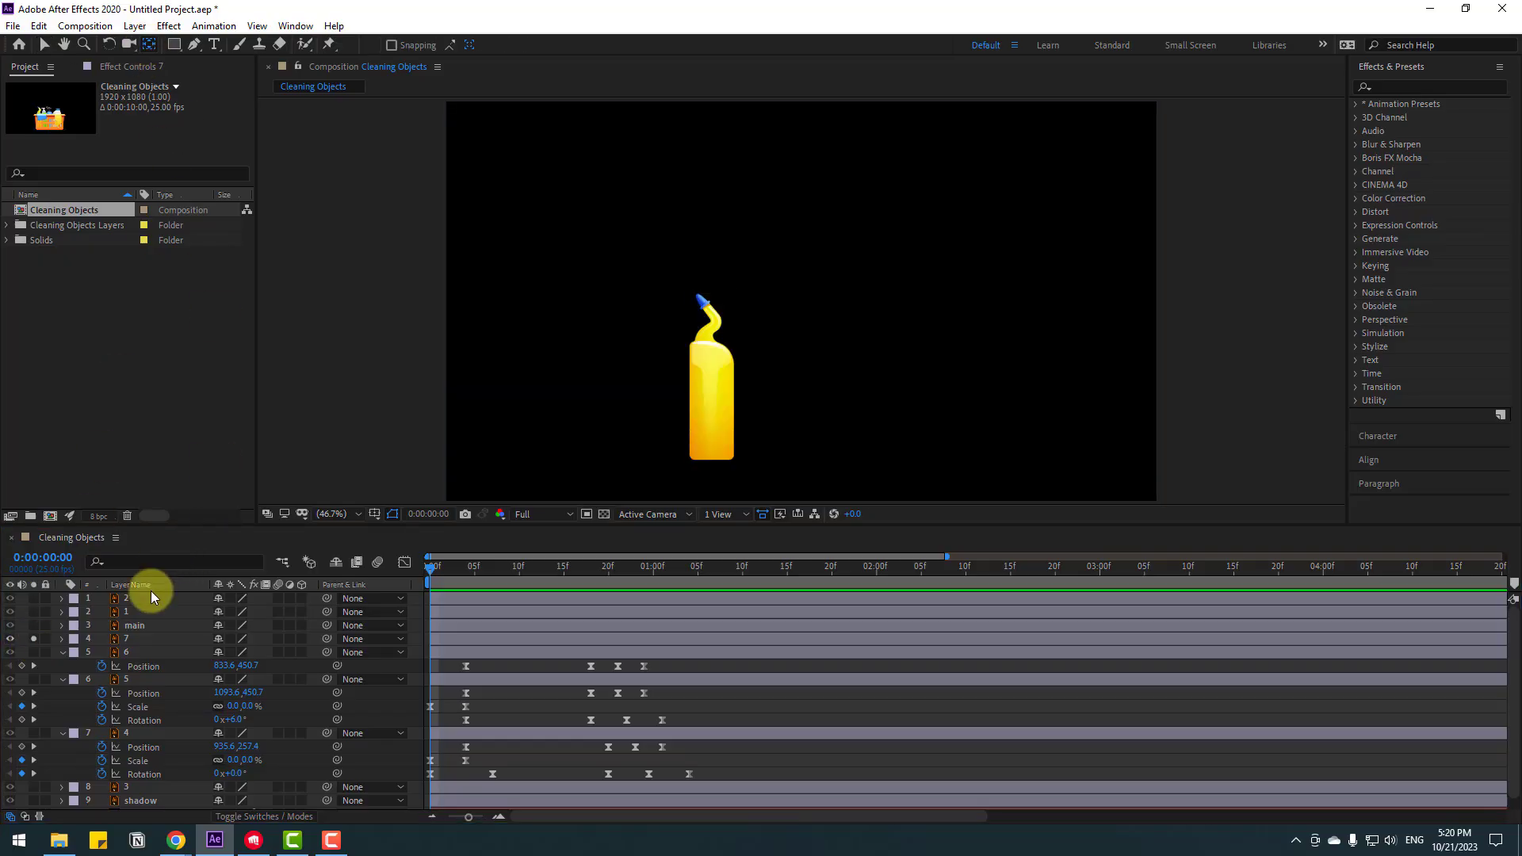
click(126, 639)
drag(713, 387, 712, 460)
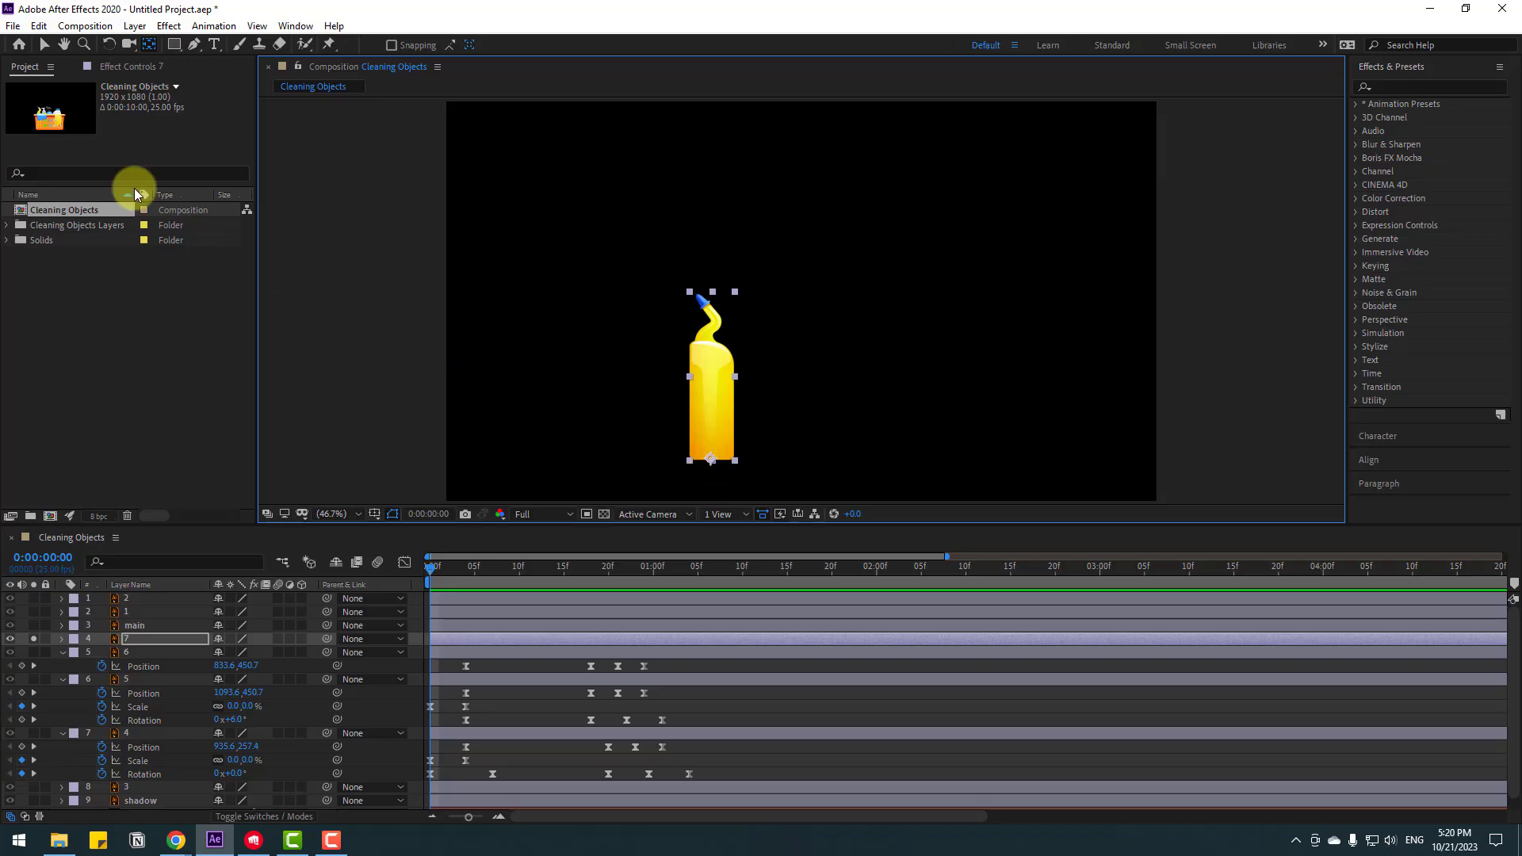
click(38, 49)
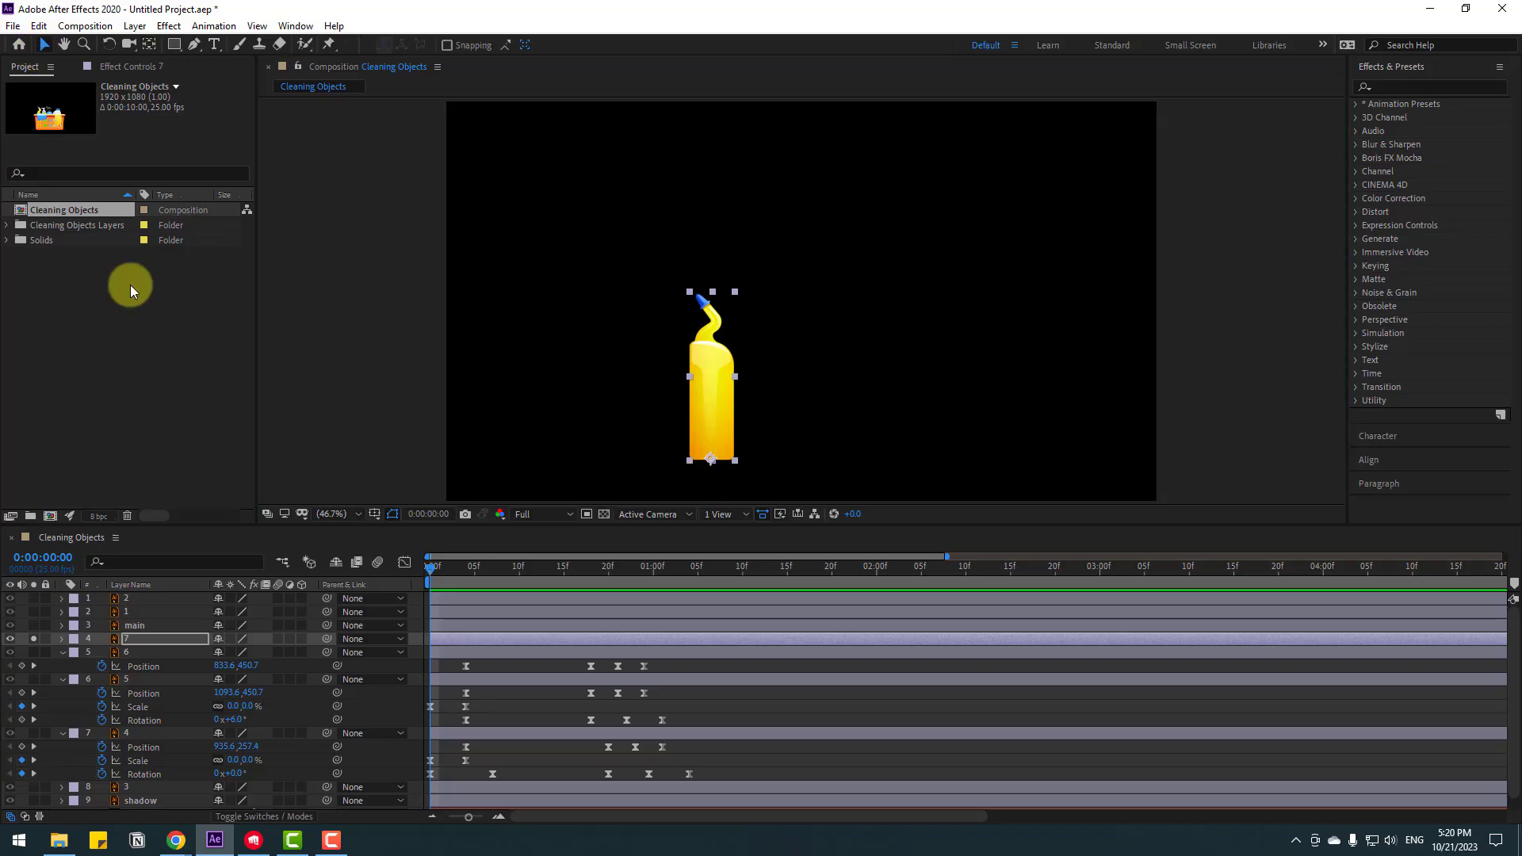
- Unsolo the yellow bottle, paste the copied drop keyframes onto it, and reveal its Position property
click(34, 639)
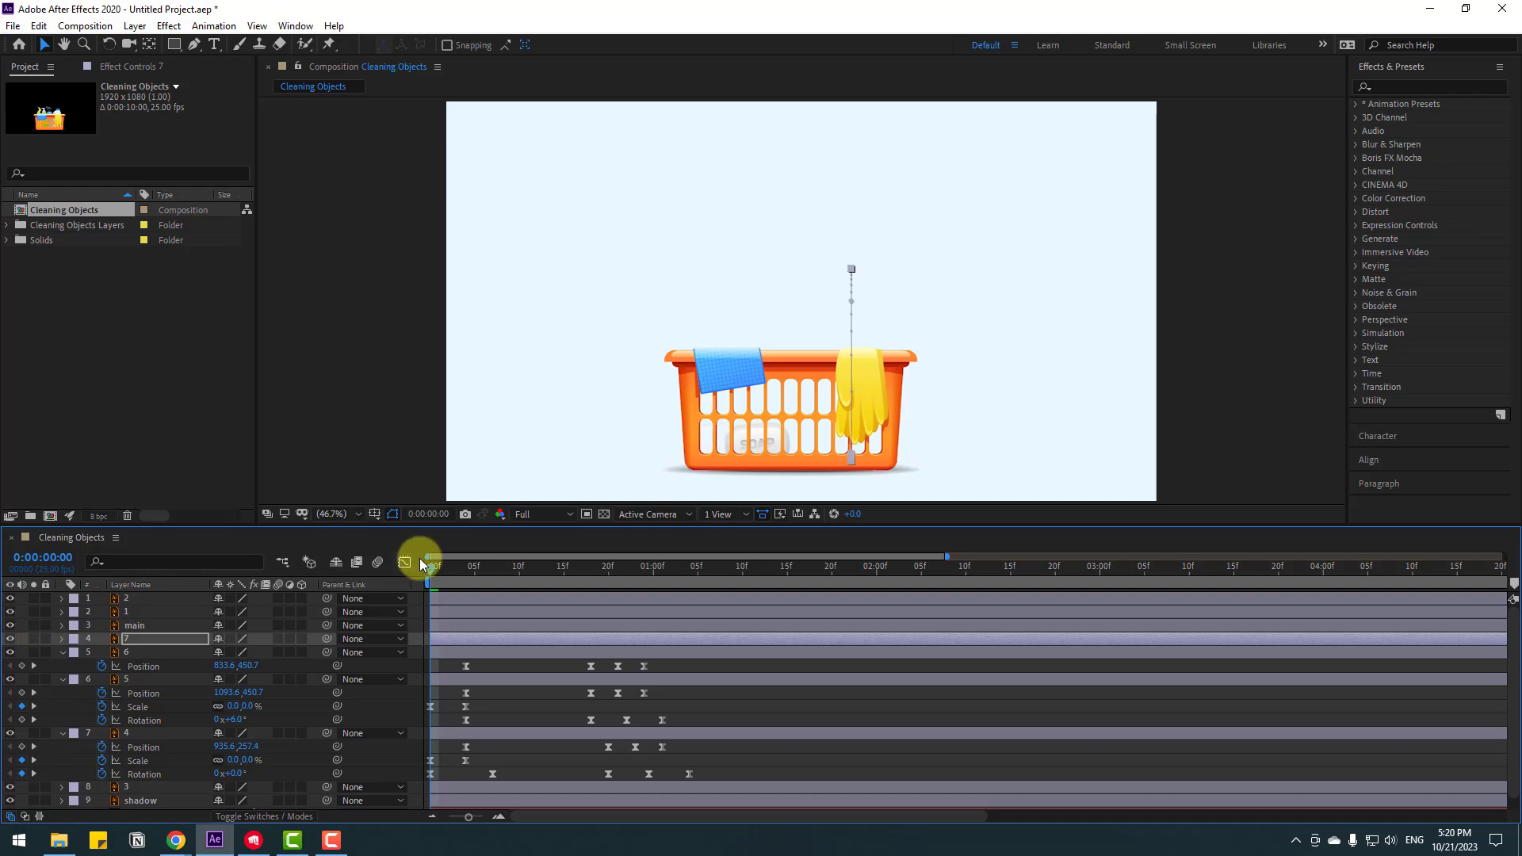
drag(431, 566, 572, 570)
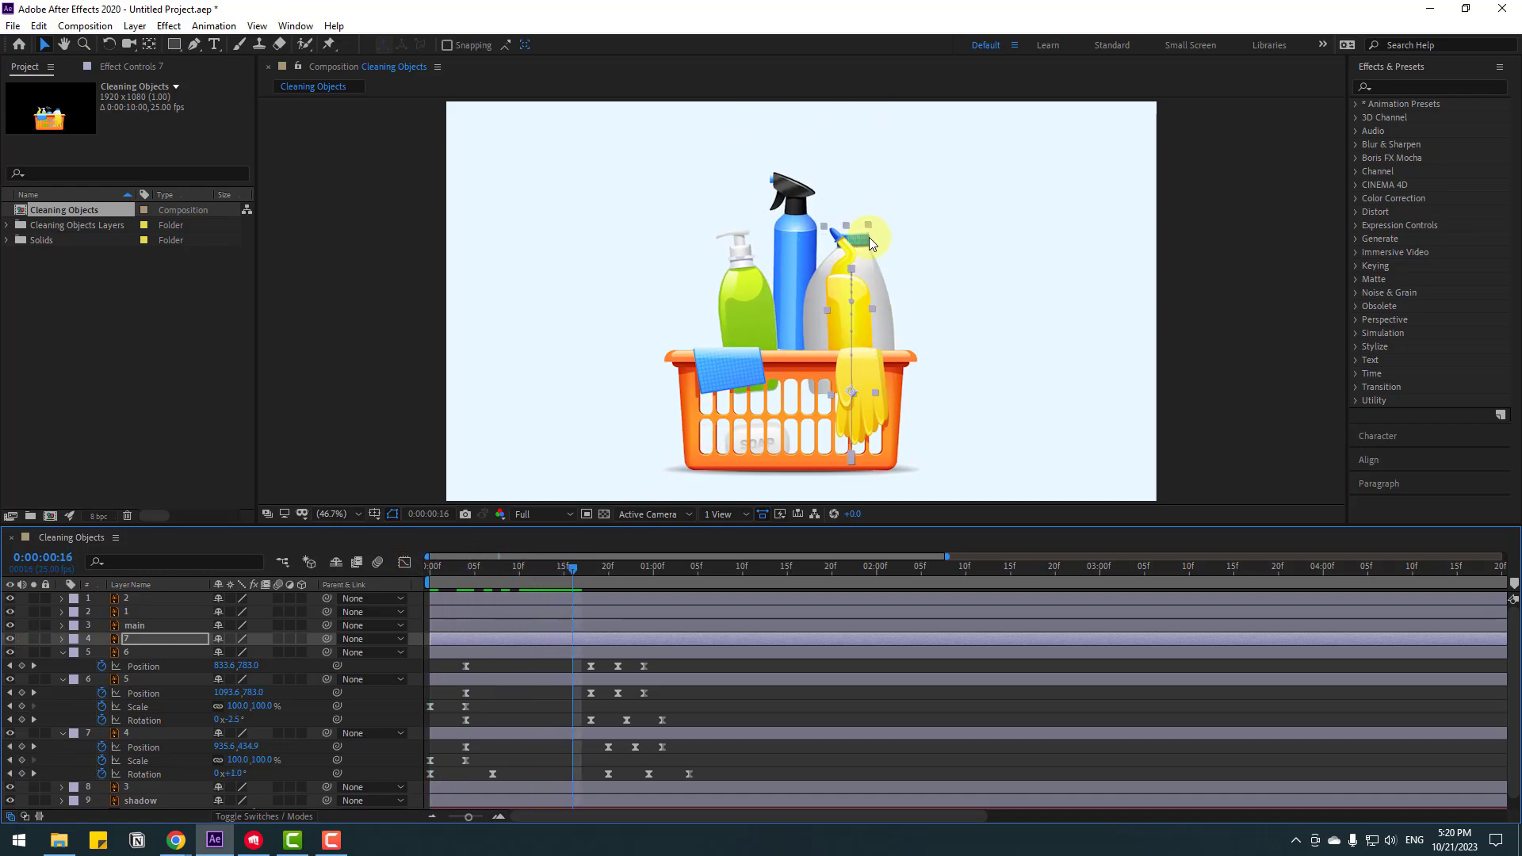
key(ctrl+v)
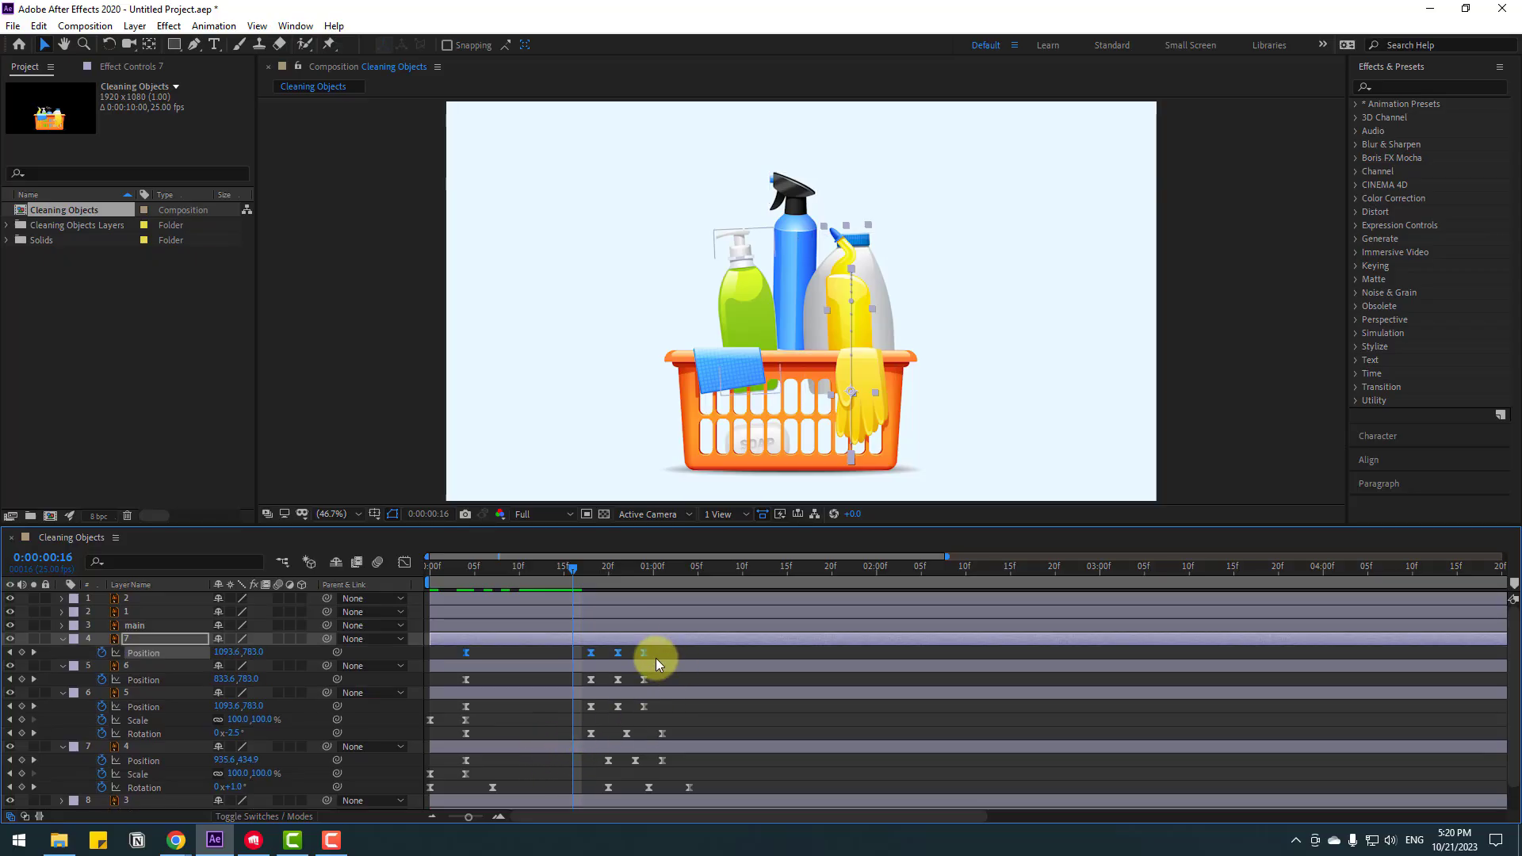
- Shift all of the yellow bottle's Position keyframes together to X 715.6, checking the resting pose at frame 24, and preview
drag(657, 661, 563, 658)
drag(444, 657, 444, 657)
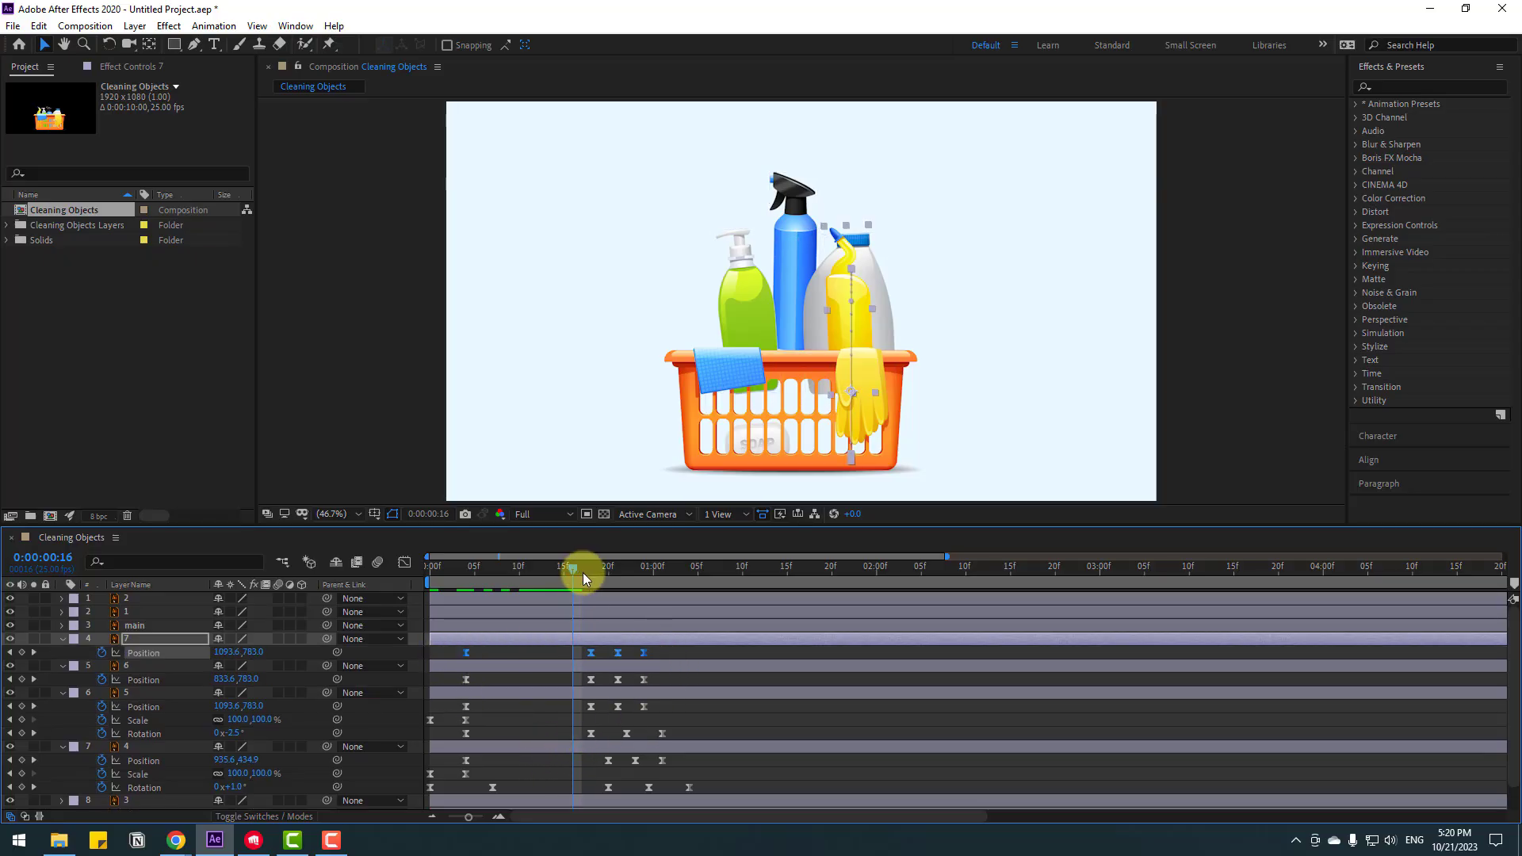
drag(584, 572, 643, 581)
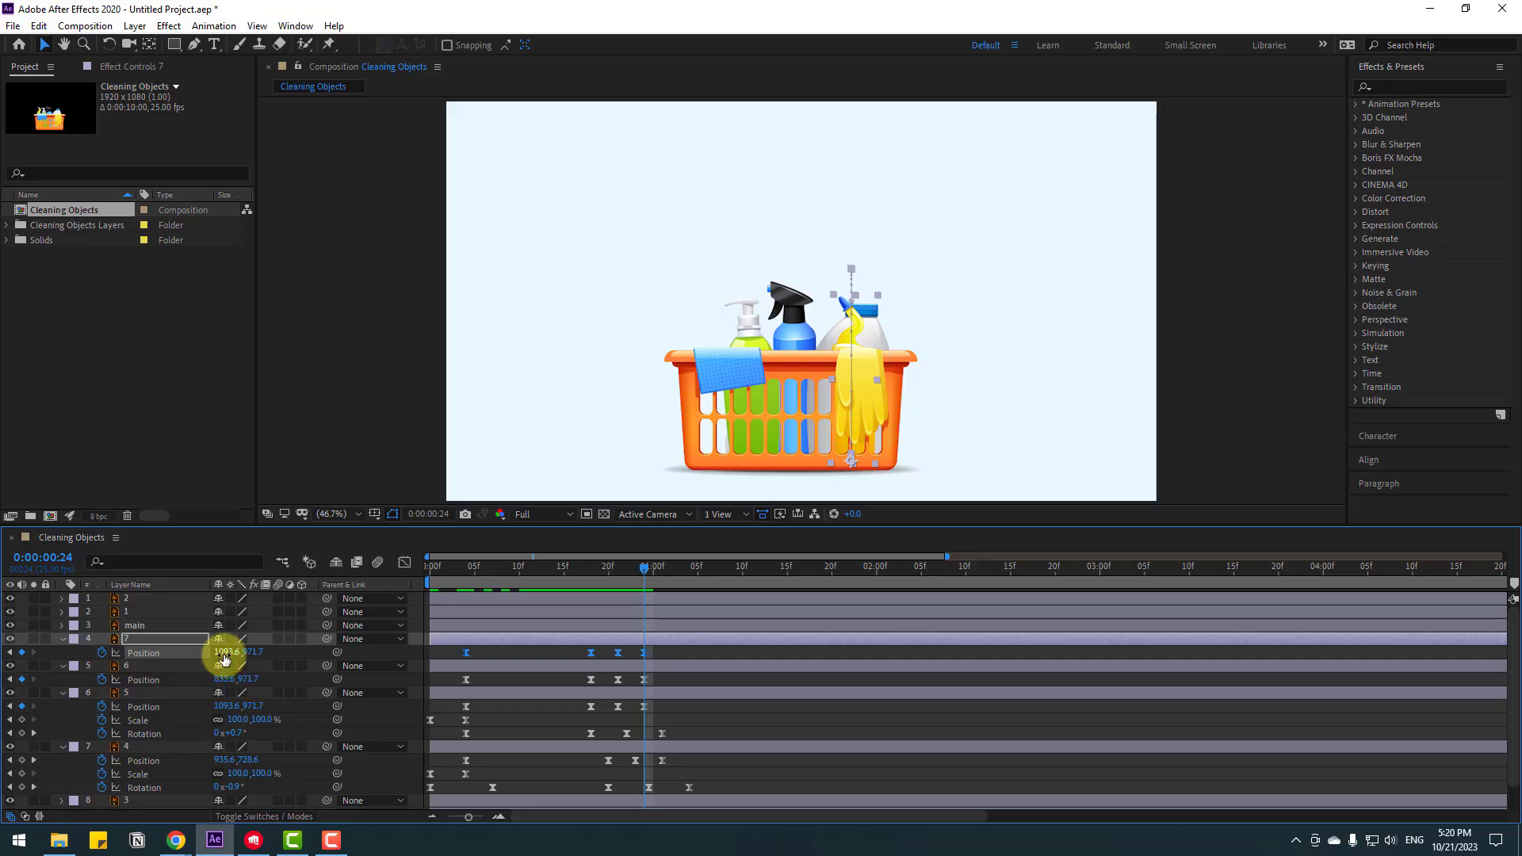
drag(223, 653, 8, 655)
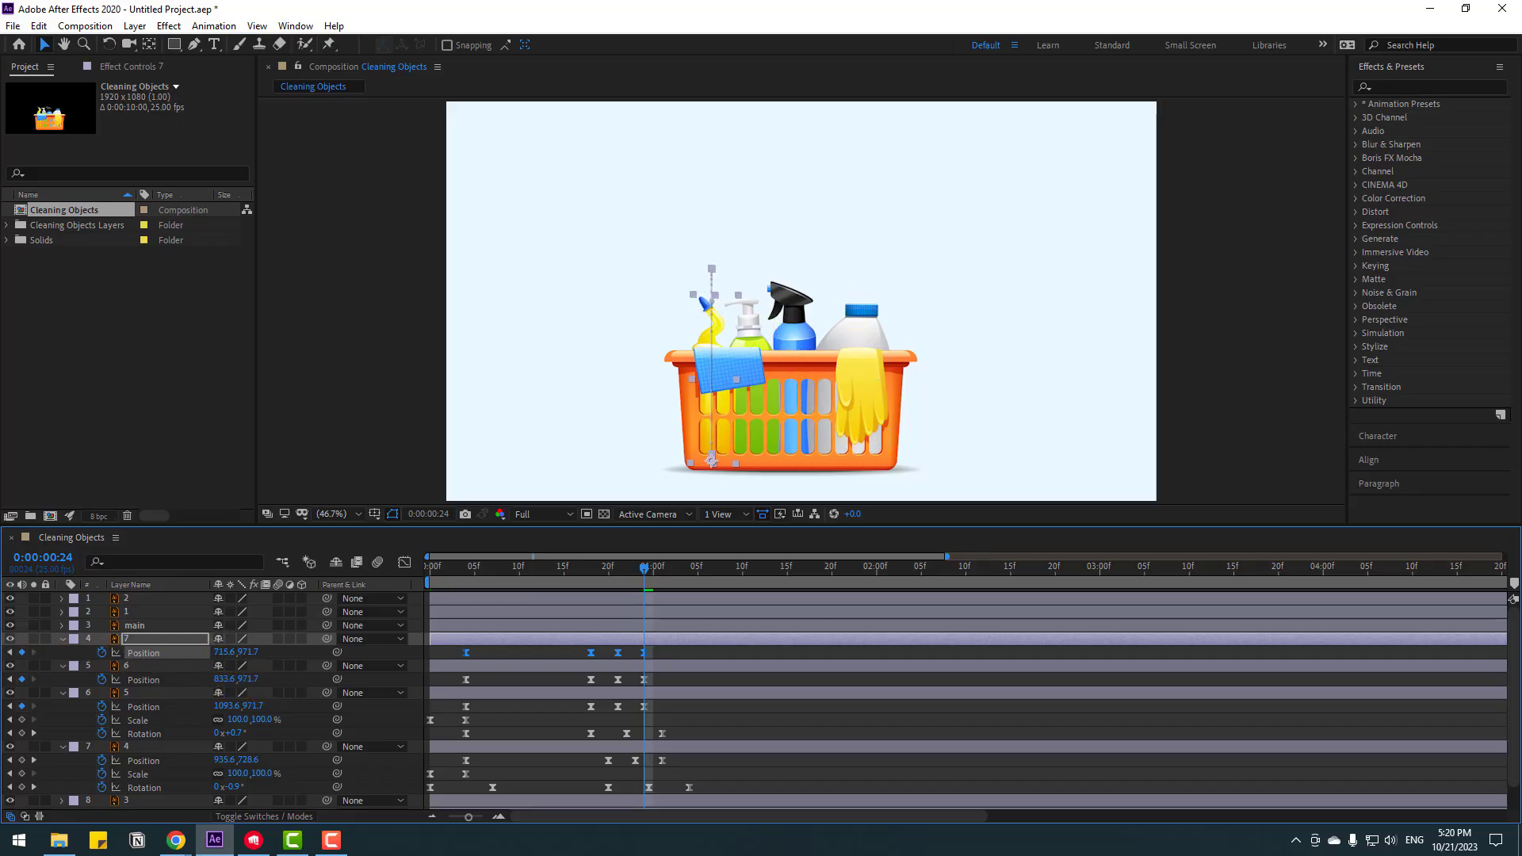
key(space)
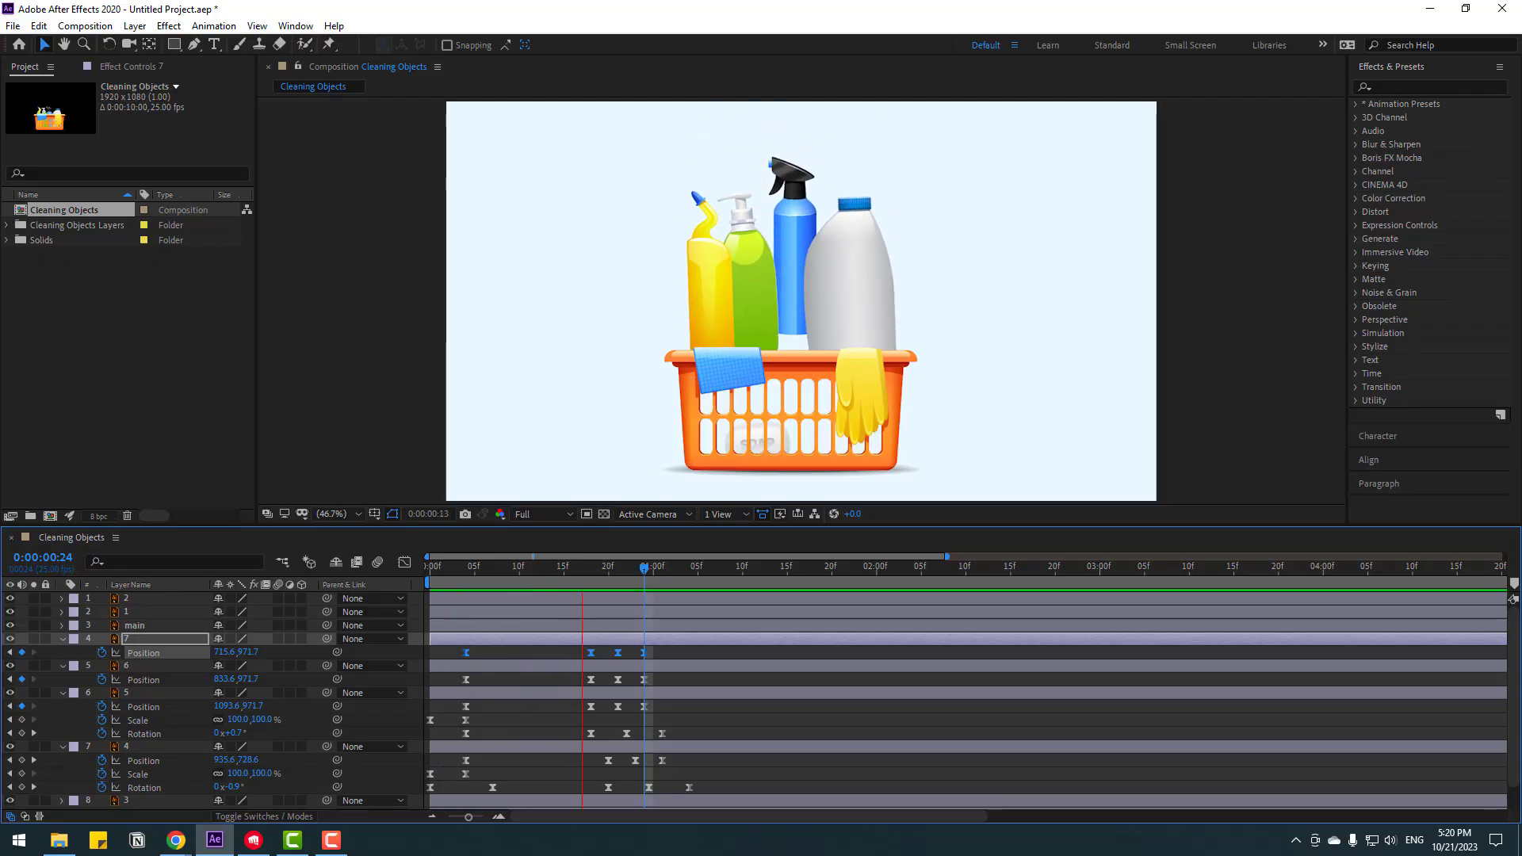
- Return to 0 seconds and collapse the revealed properties of layers 4 to 7
click(76, 739)
drag(644, 567, 430, 568)
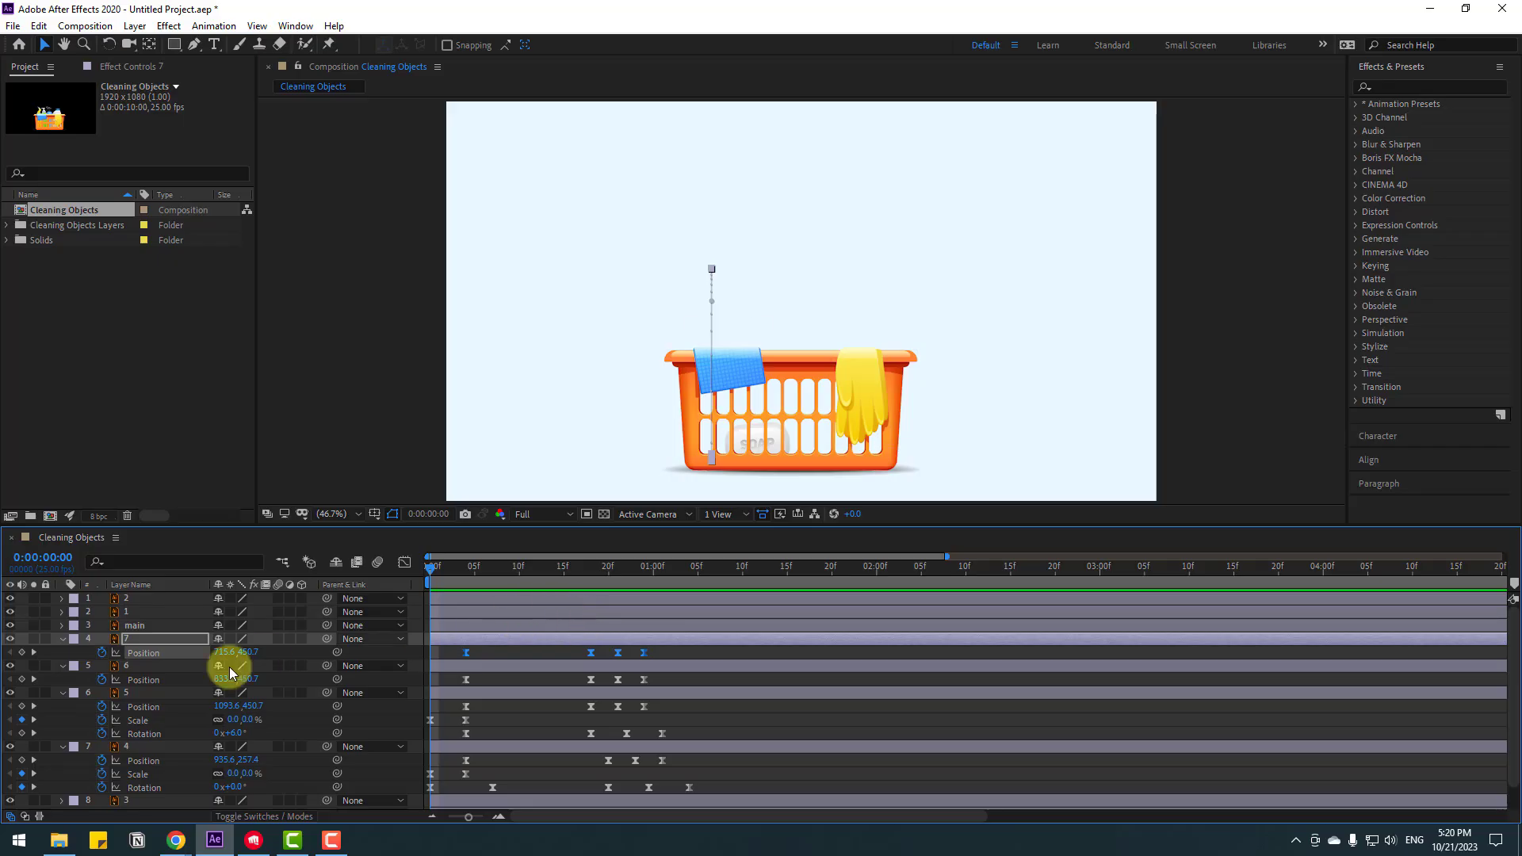
click(62, 665)
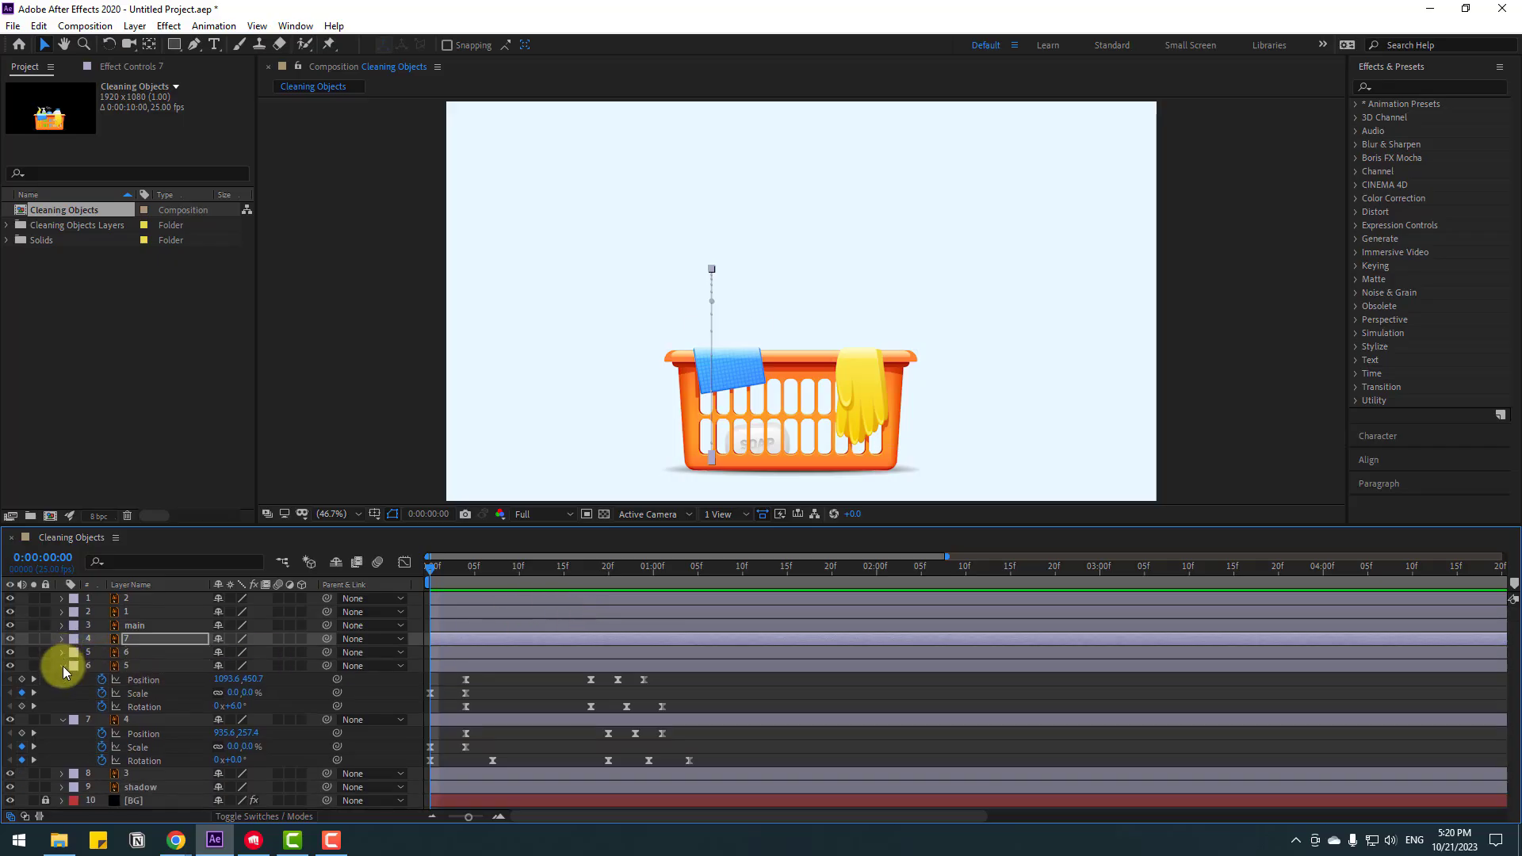
click(62, 666)
click(62, 680)
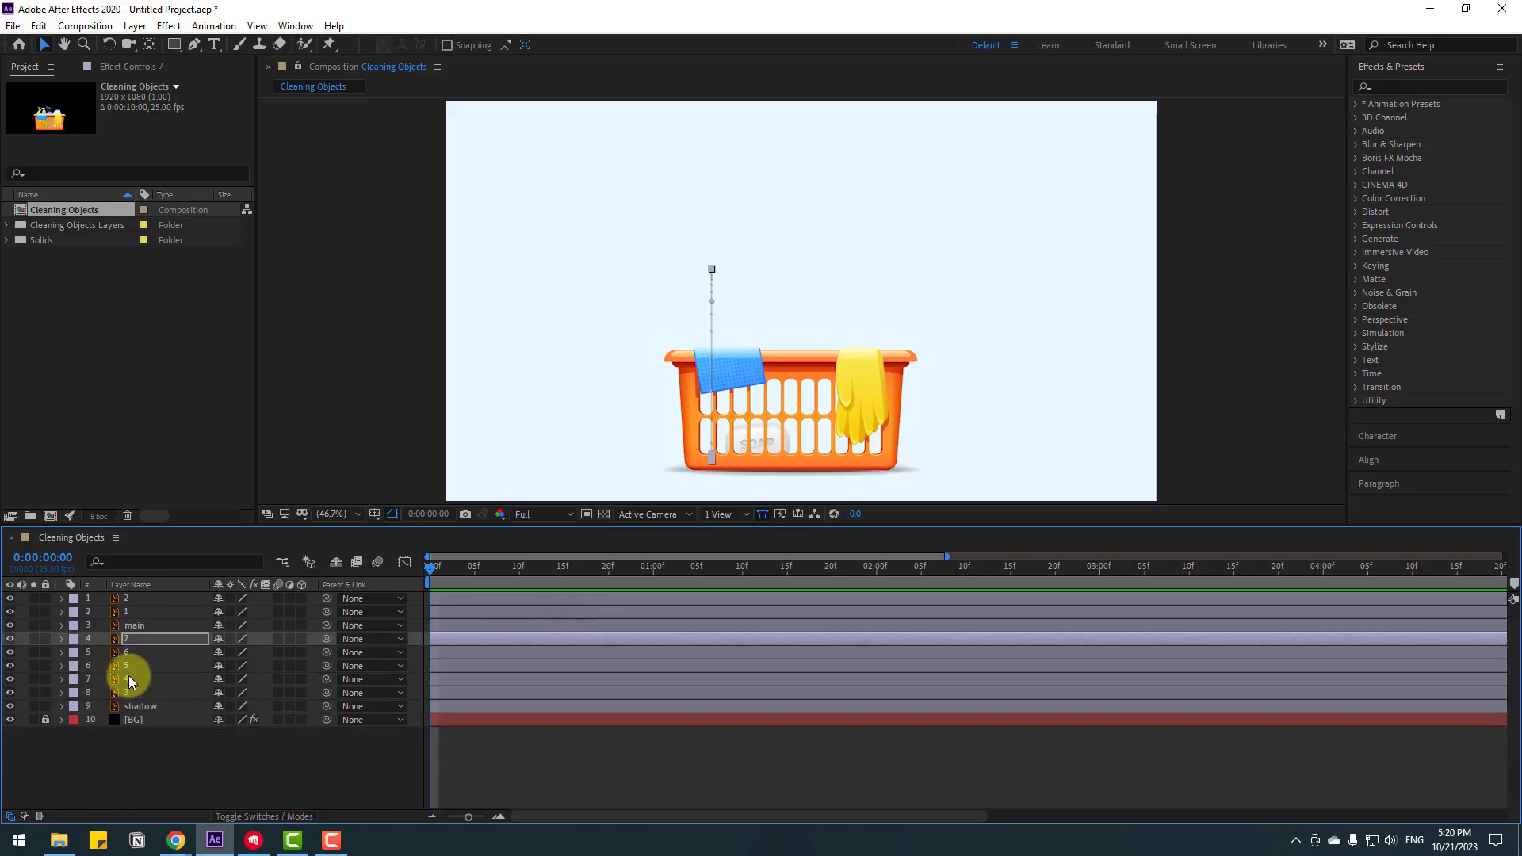
- Stagger layers 4, 5, 6 and 7 so they start at frames 1, 3, 4 and 7, and preview the animation
click(132, 680)
drag(483, 568, 876, 569)
click(144, 692)
click(145, 678)
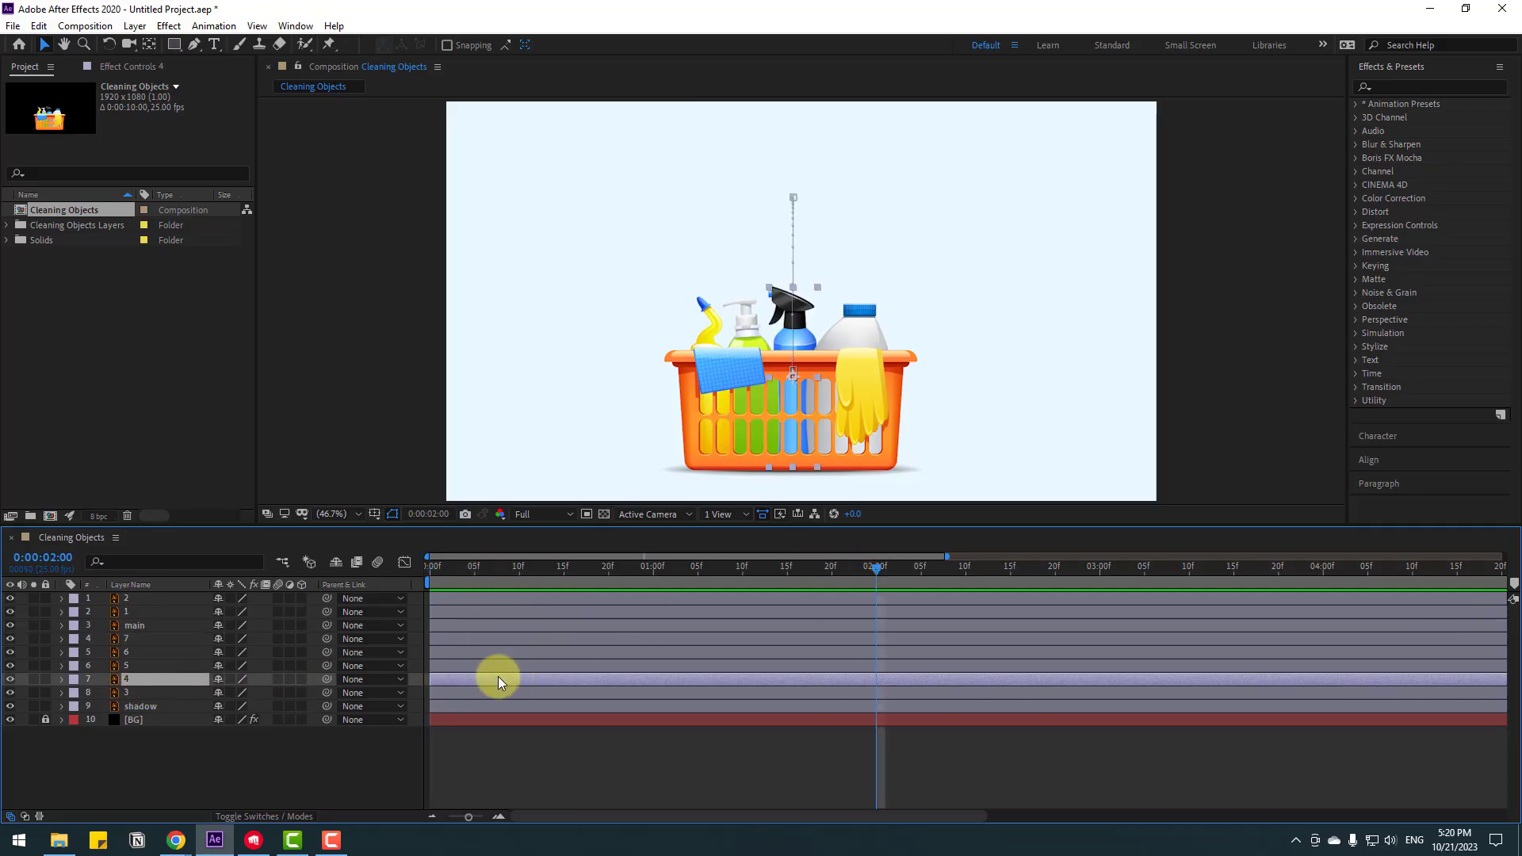
drag(469, 682, 508, 640)
click(137, 668)
key(space)
key(space)
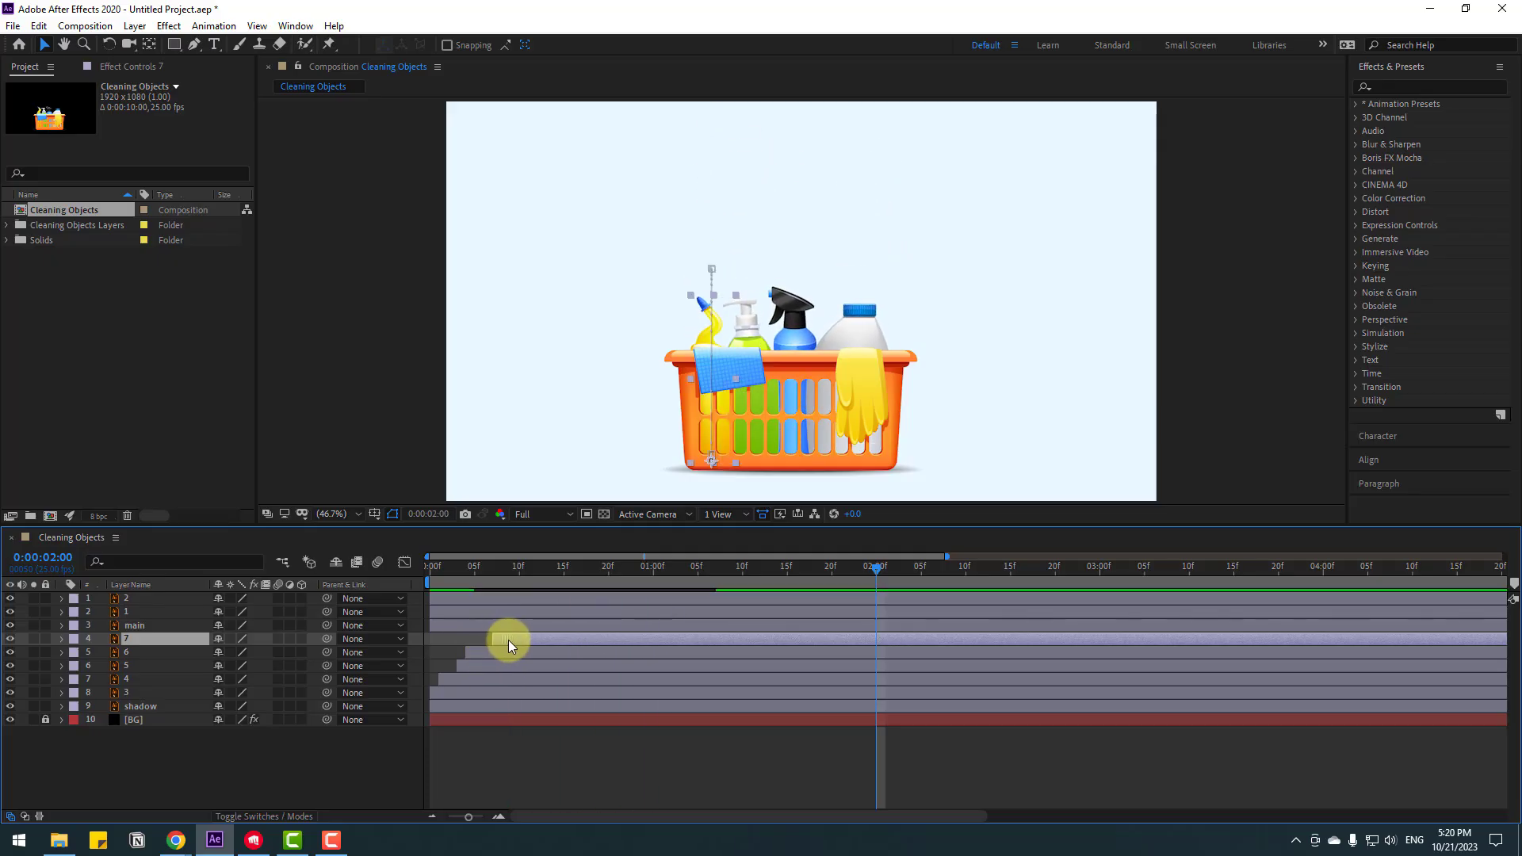
- Delay the green bottle's layer to start at frame 5 and the yellow bottle's to frame 9, and preview the new timing
click(496, 649)
key(space)
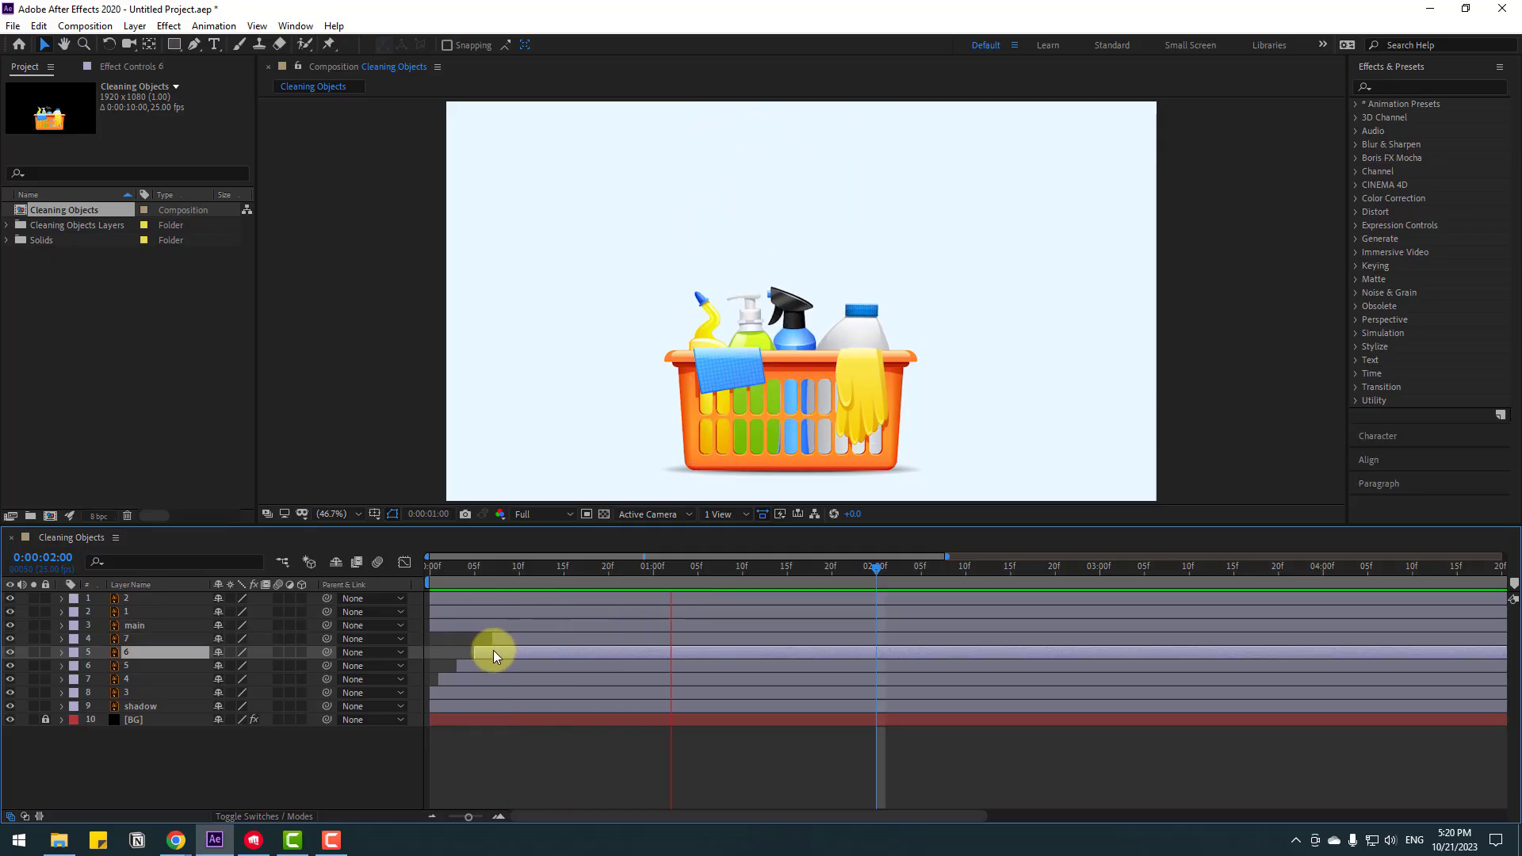
click(513, 643)
drag(512, 650, 503, 654)
key(space)
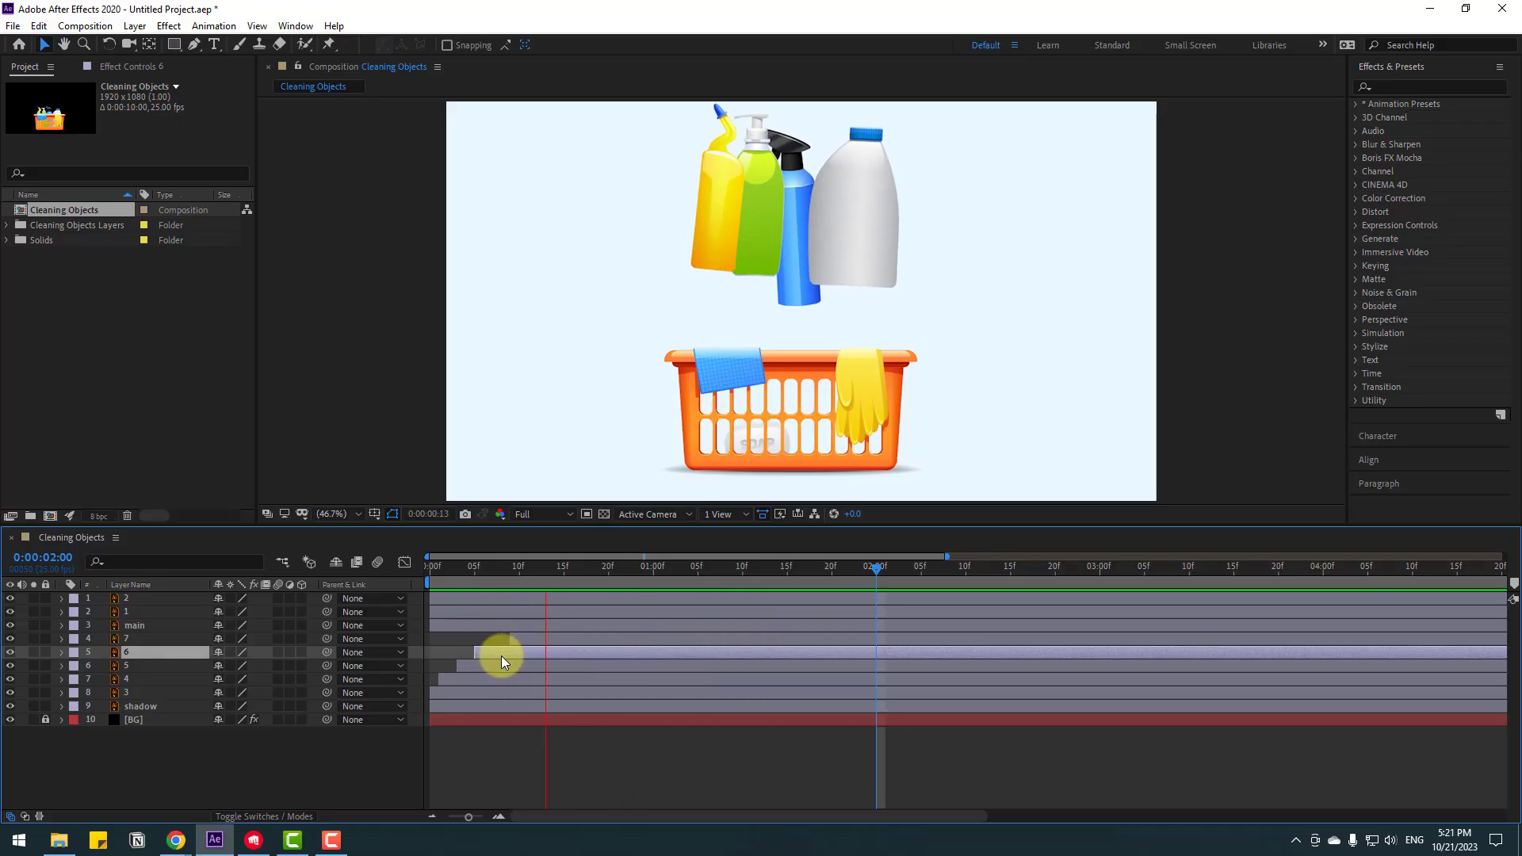
key(i)
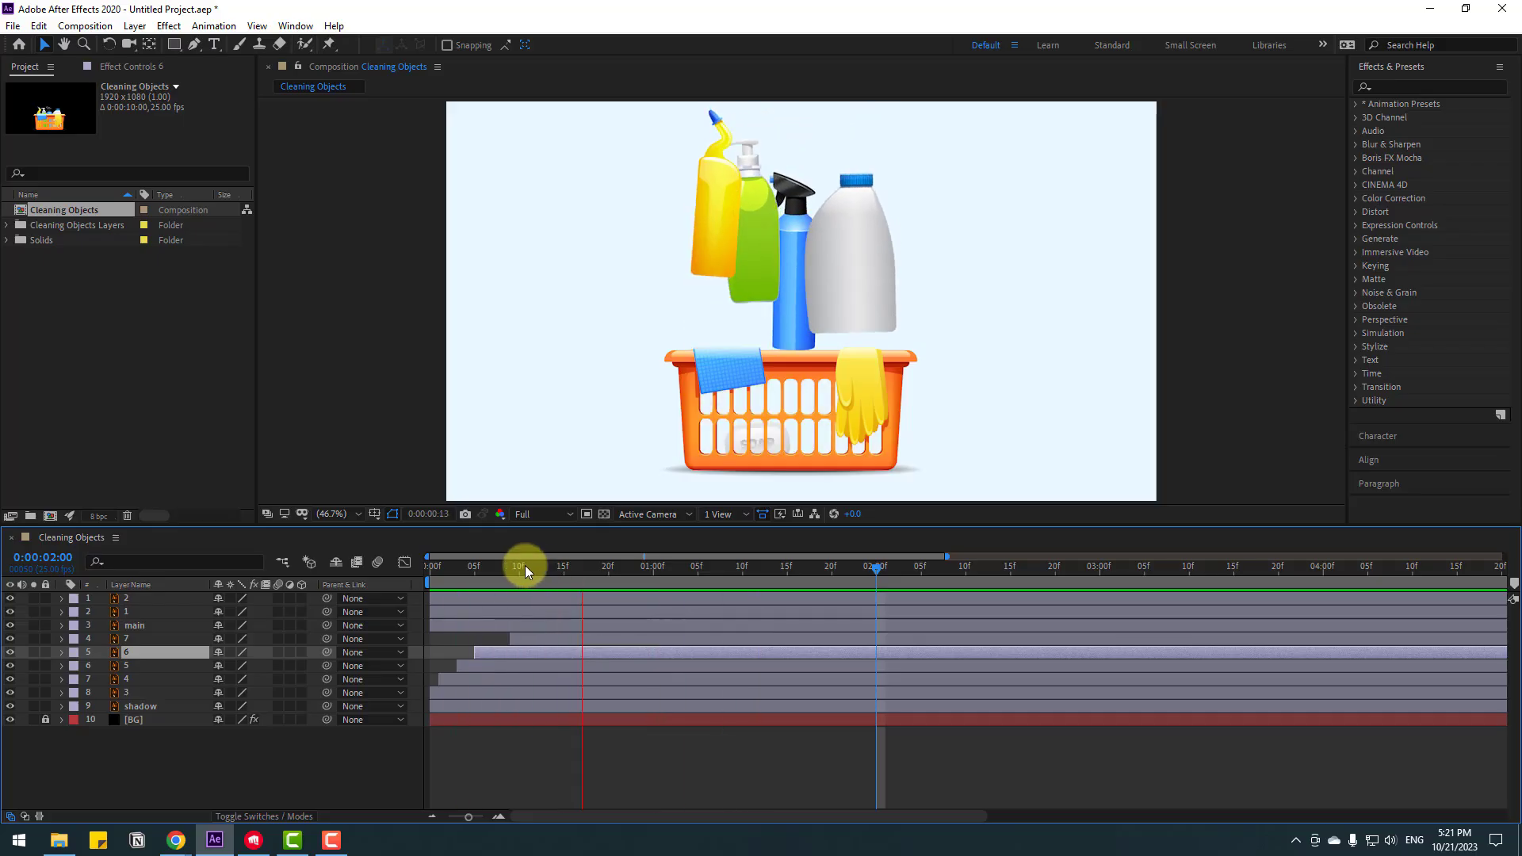
- Move the yellow gloves' anchor point to the centre of their top edge on the basket rim
key(Home)
click(857, 407)
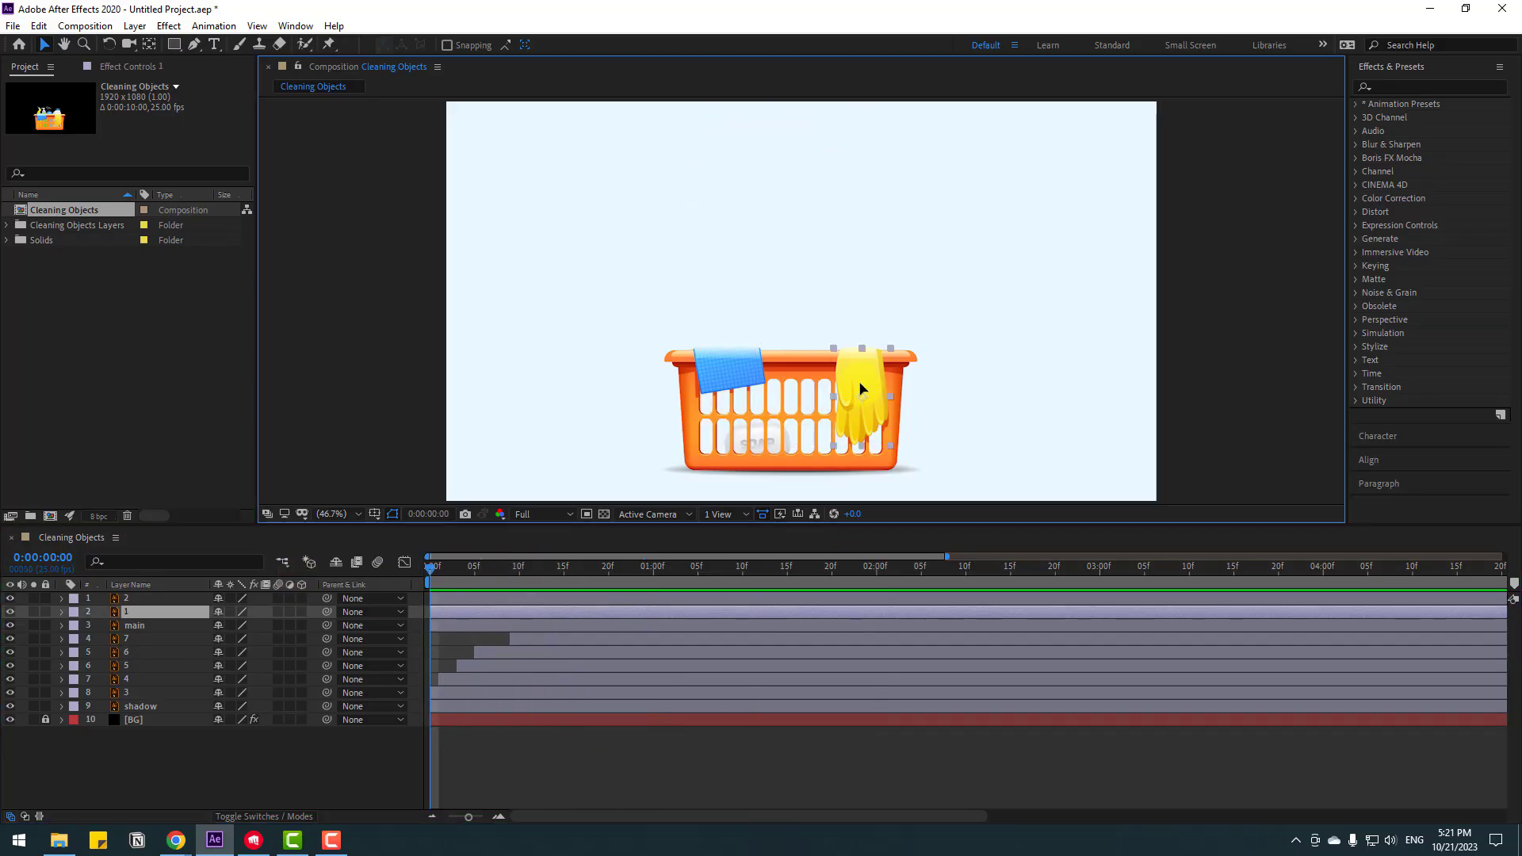
click(153, 47)
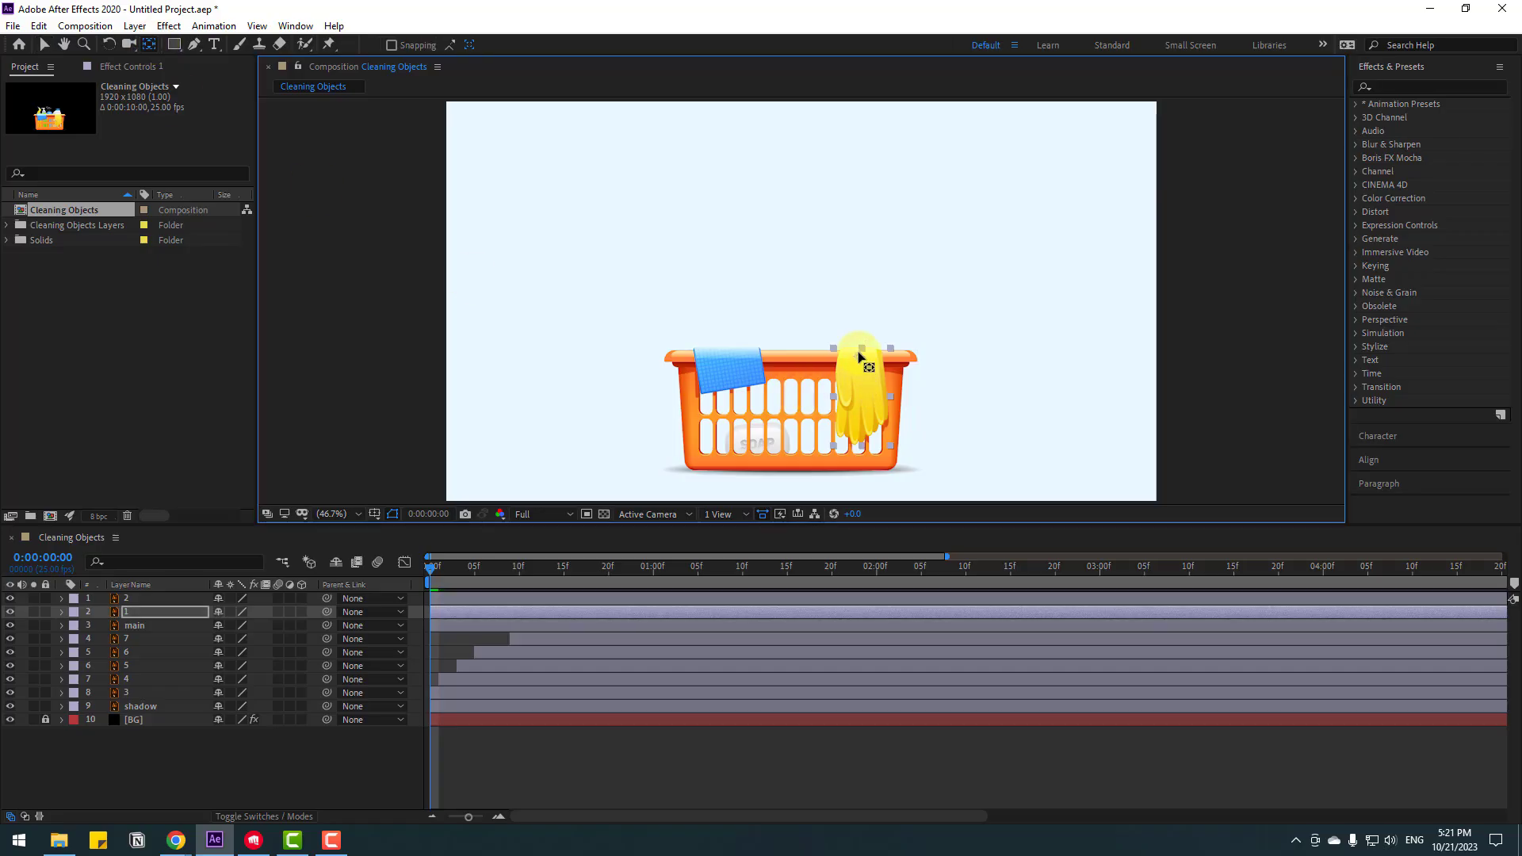
drag(859, 355, 861, 351)
click(43, 45)
- Move the blue cloth's anchor point to its upper-left corner on the basket rim
click(732, 367)
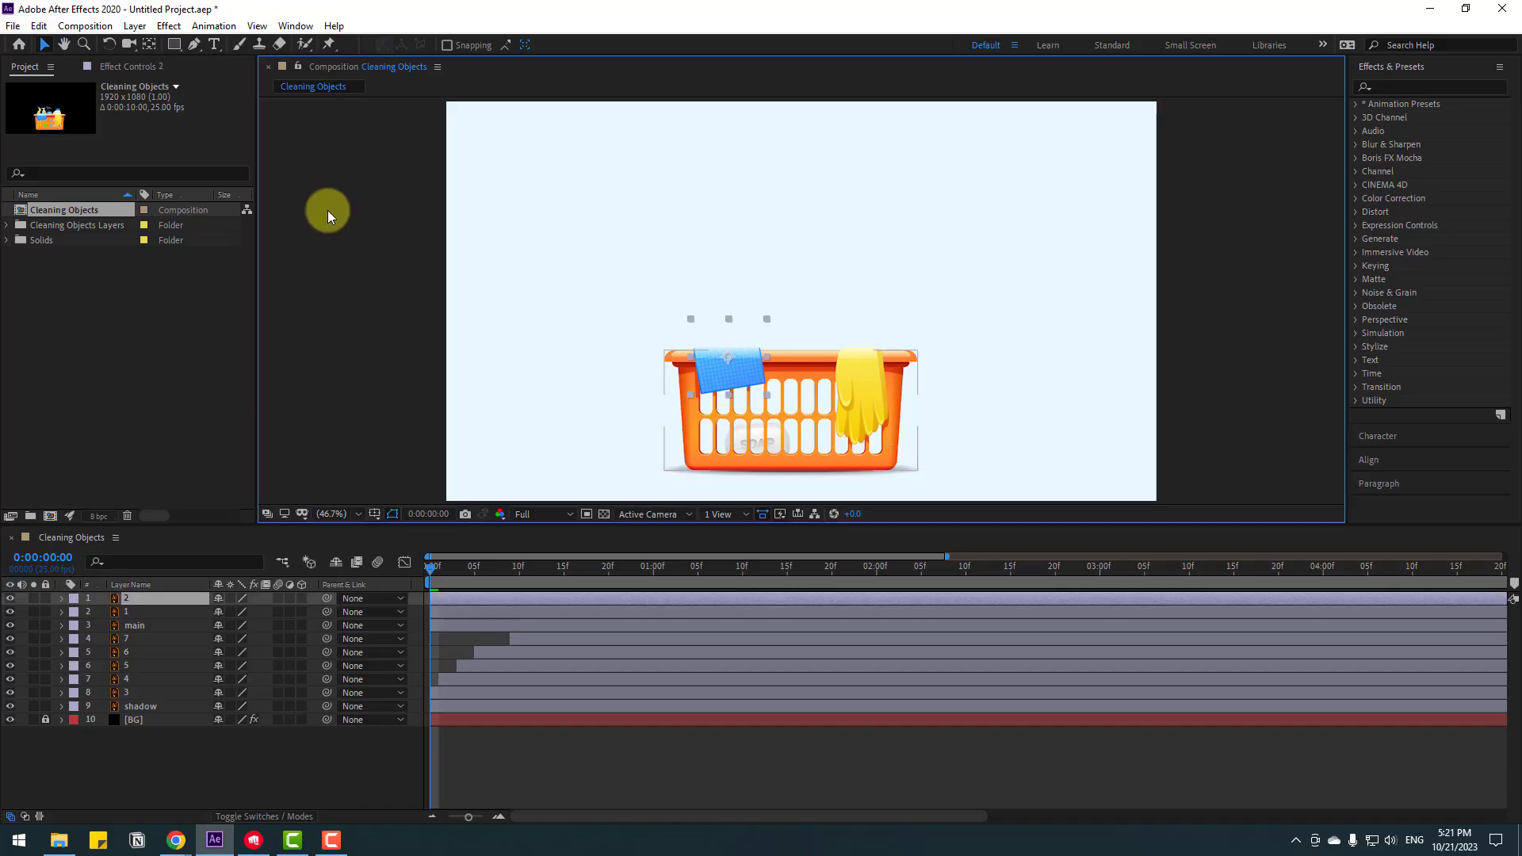
click(149, 45)
drag(731, 363, 697, 351)
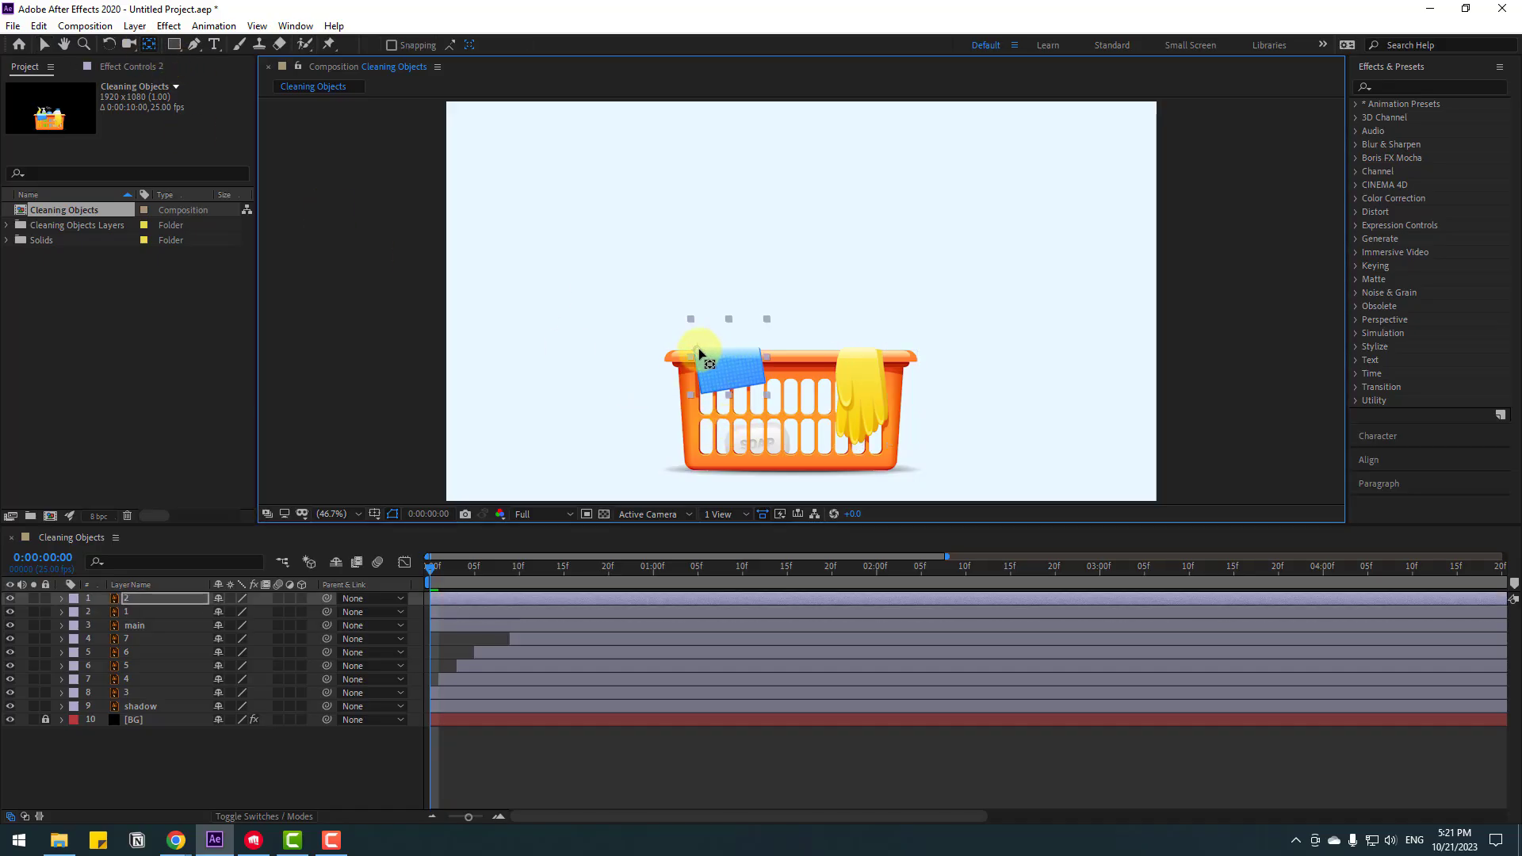
click(44, 47)
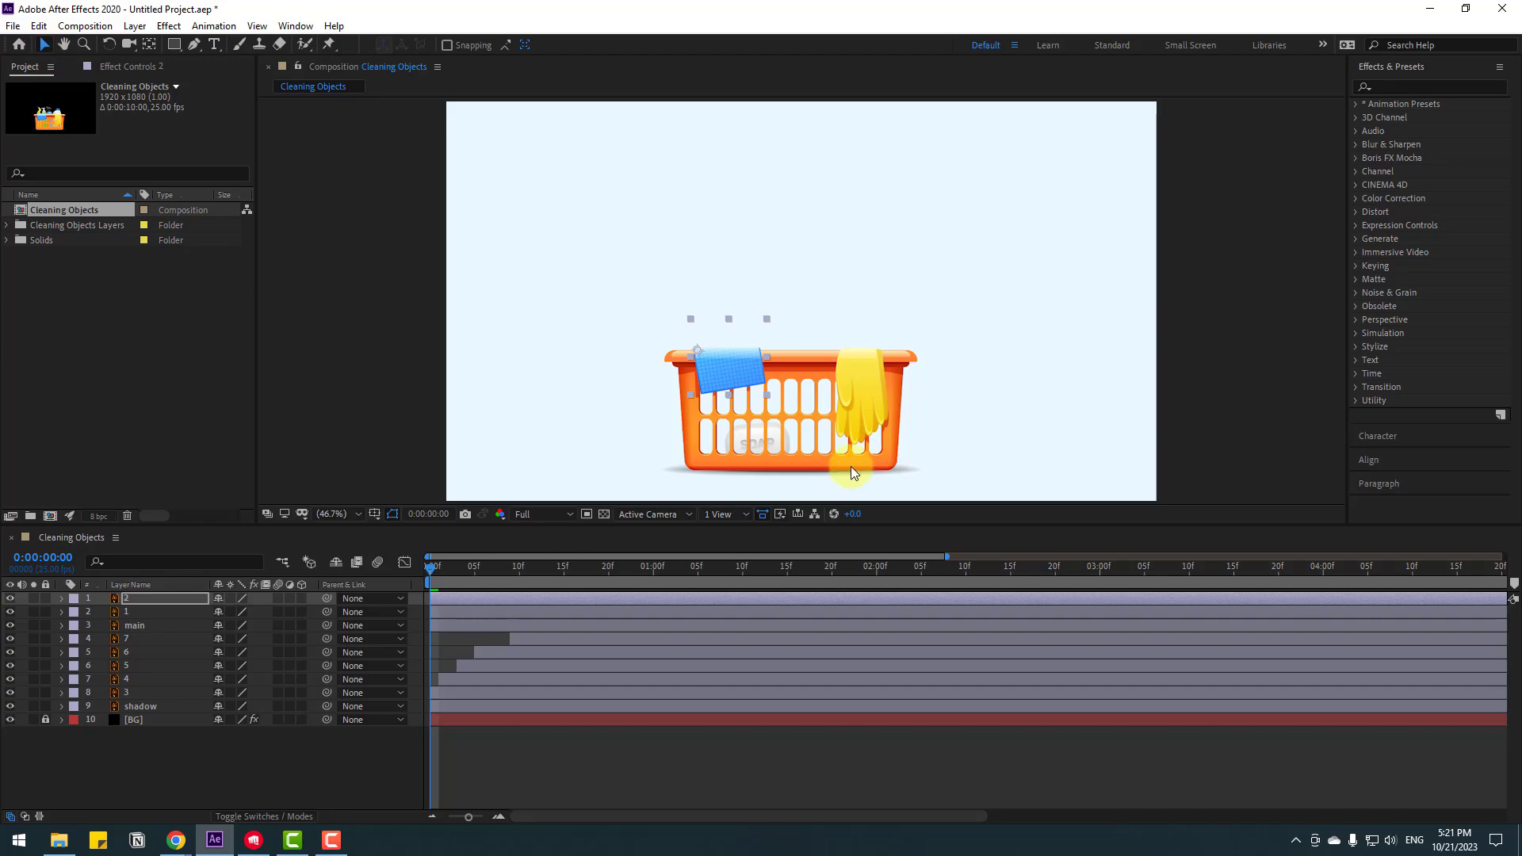
- Paste the bounce keyframes onto the gloves at frame 4, shift all Position keyframes so they land at Y 677.7, and preview the drop
click(853, 428)
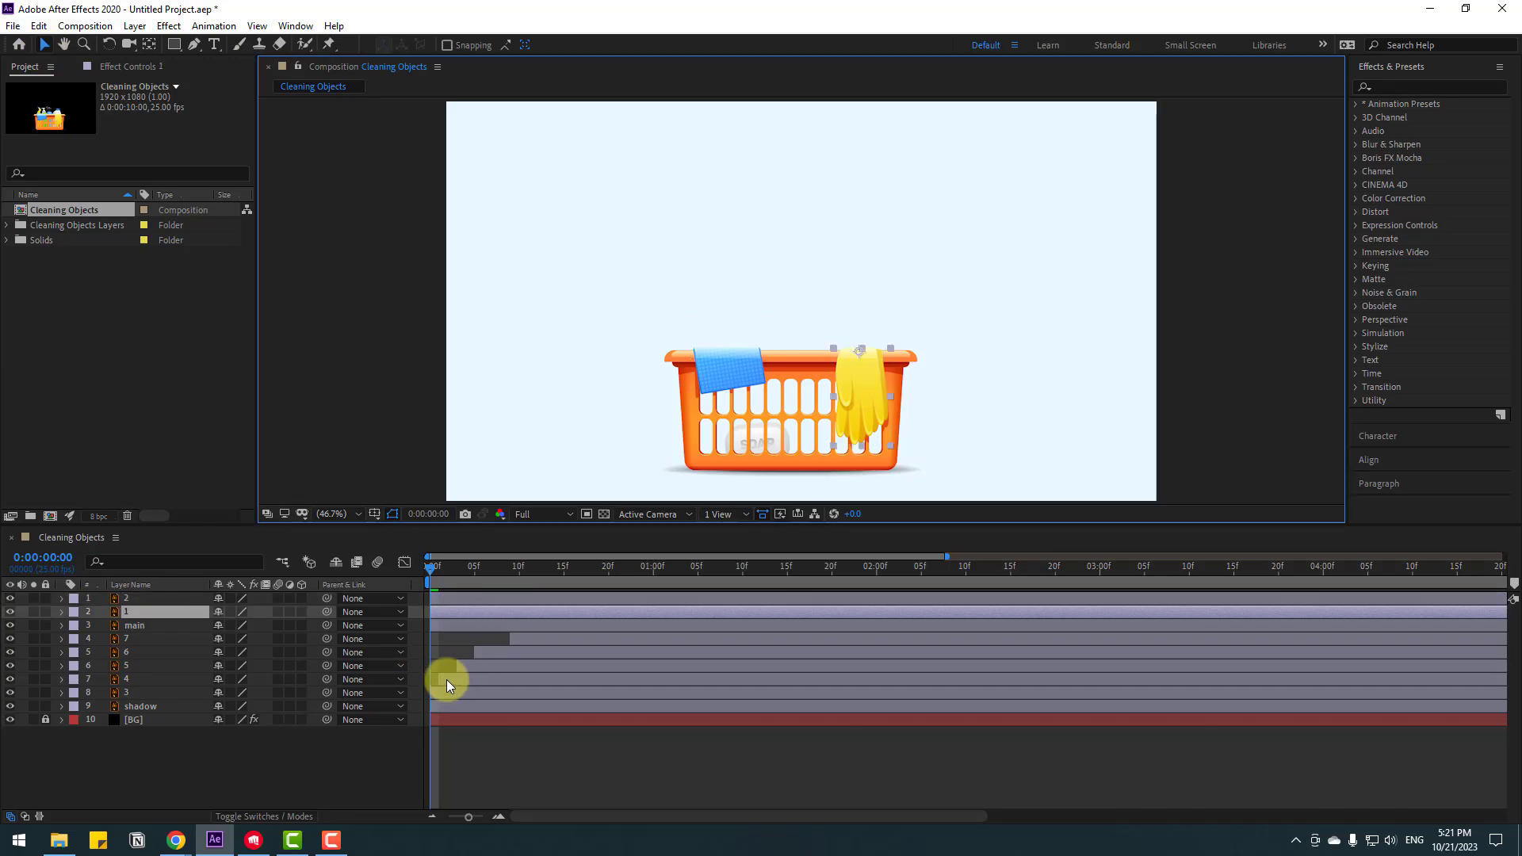
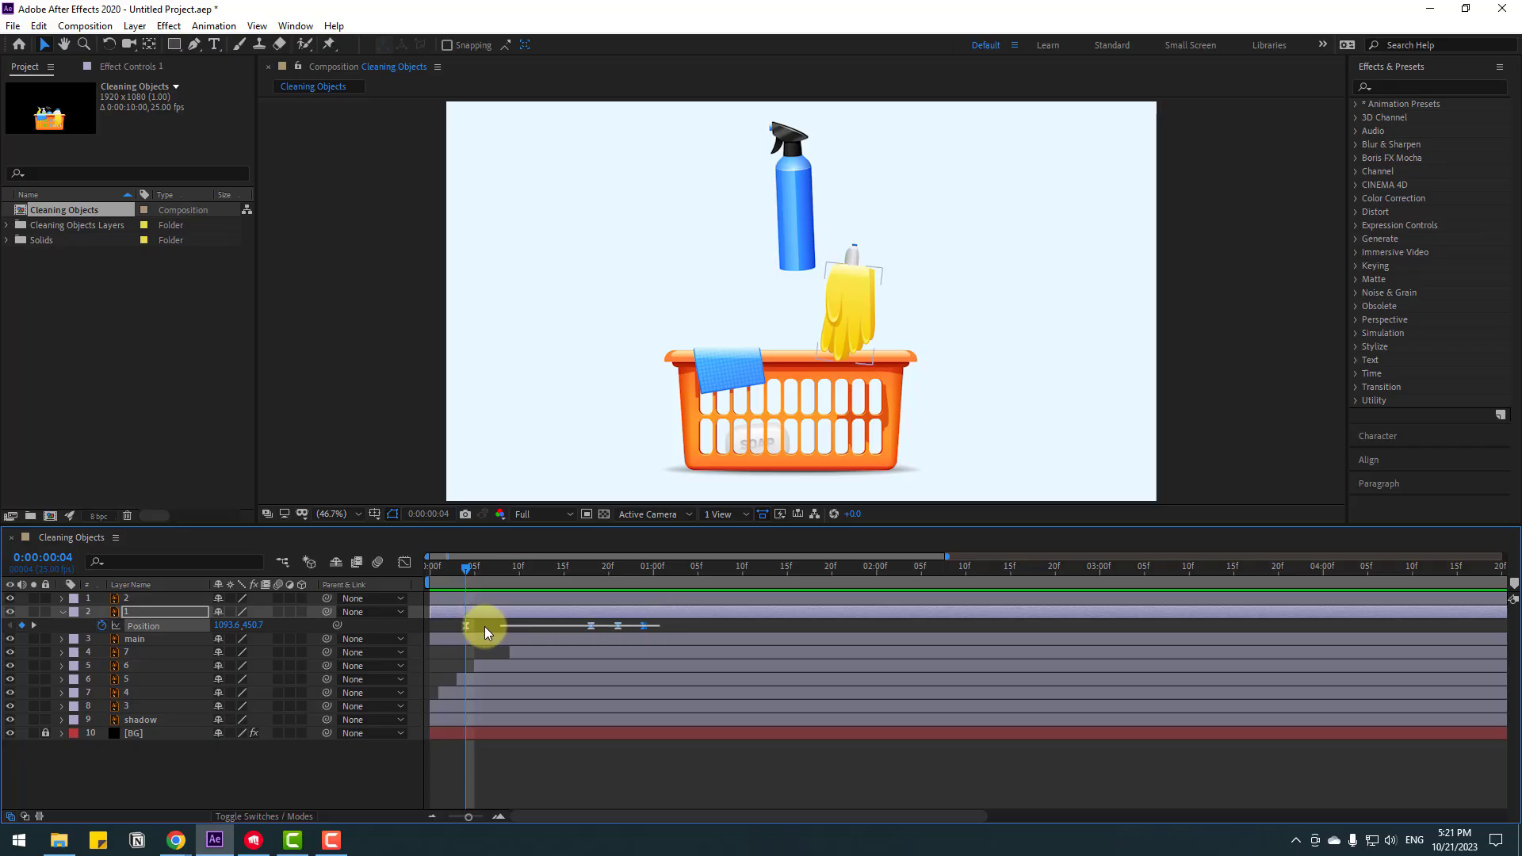
drag(253, 626, 1, 625)
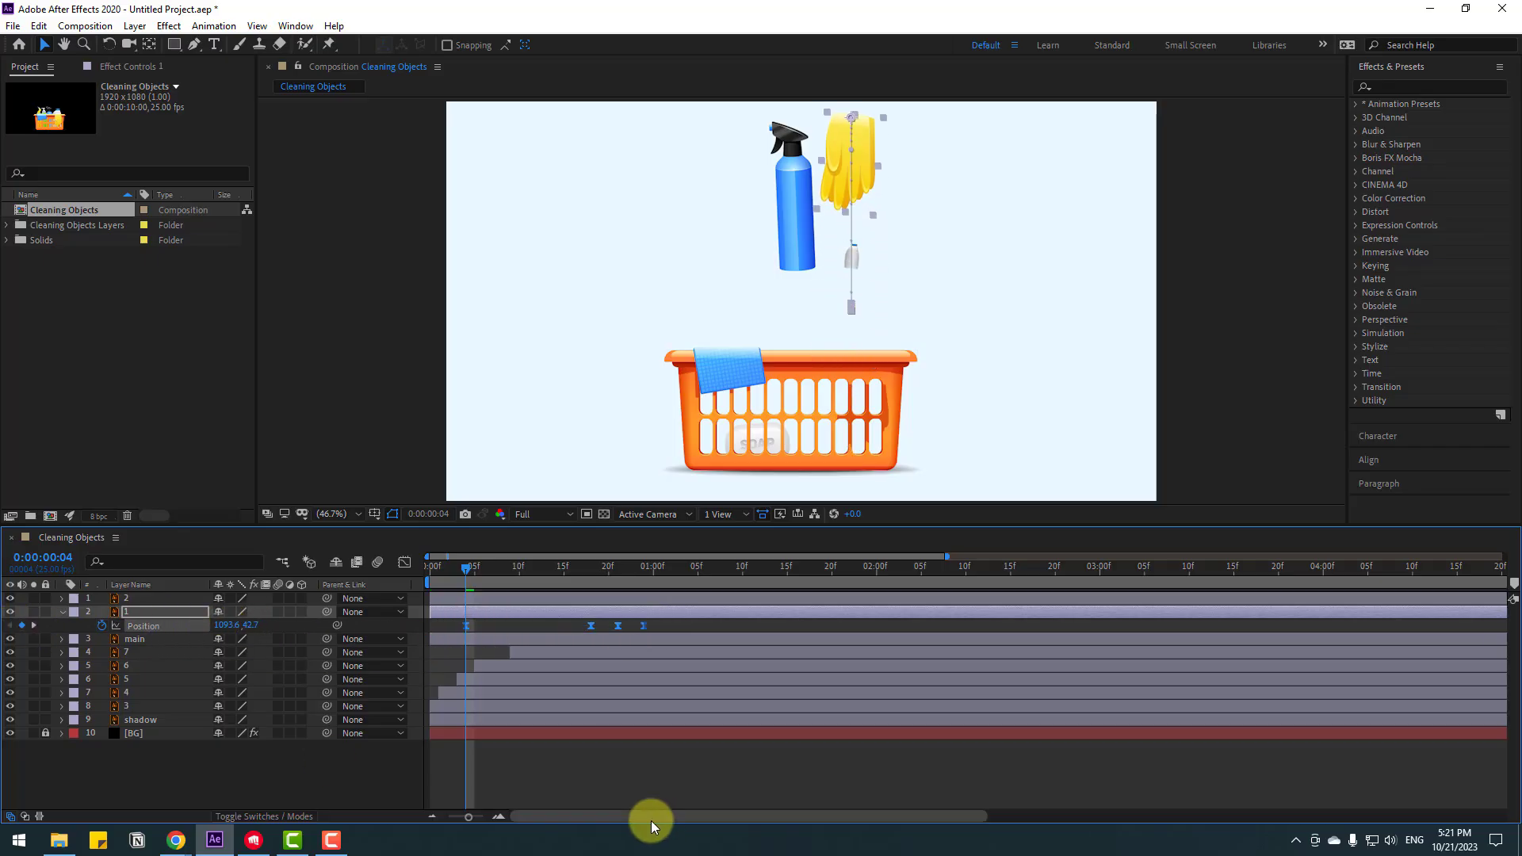
drag(547, 567, 434, 650)
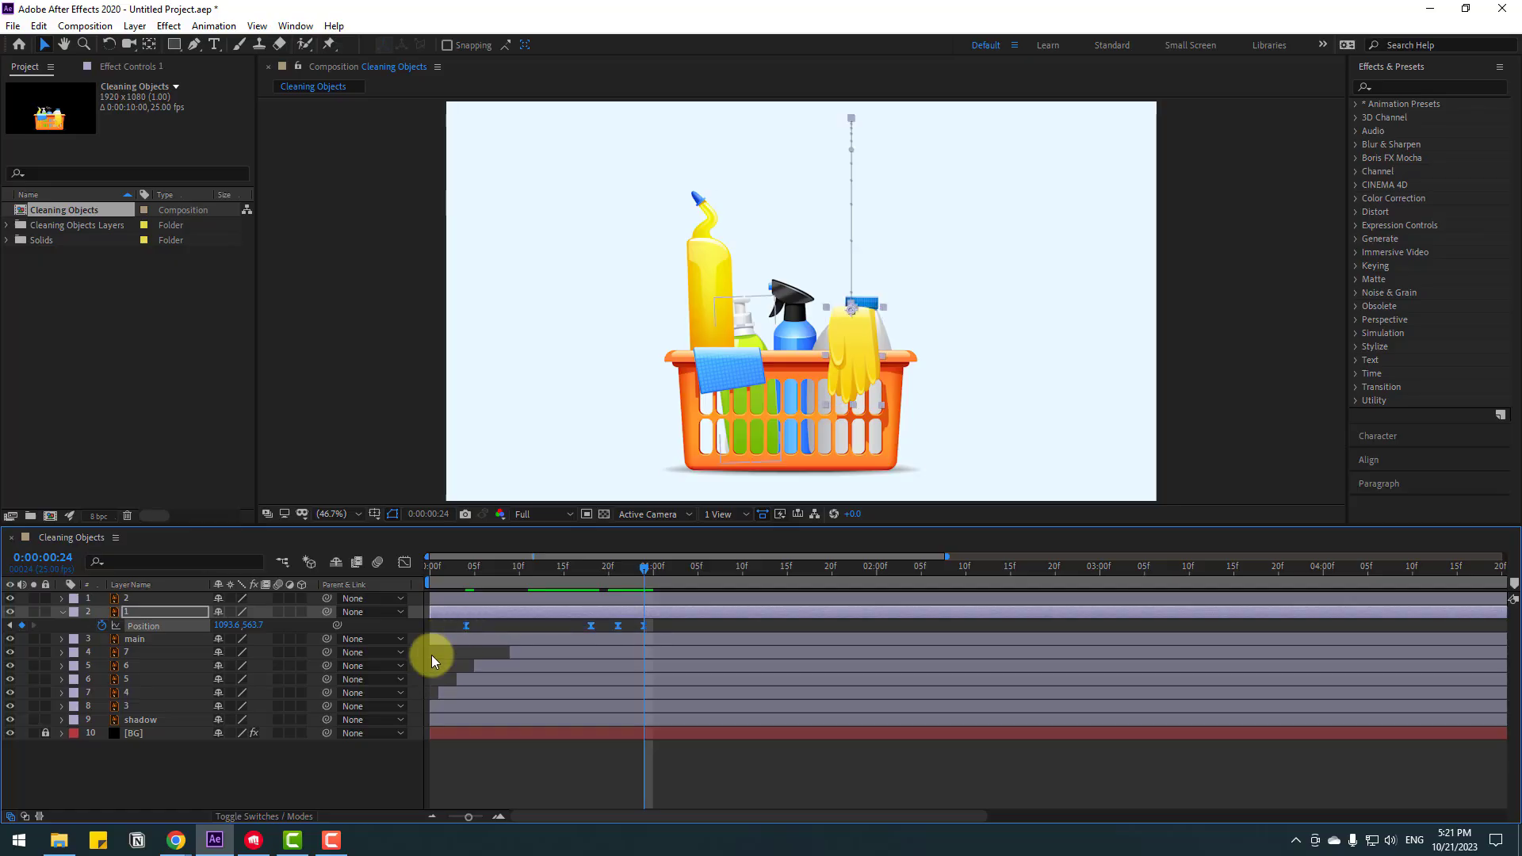
drag(258, 630, 378, 643)
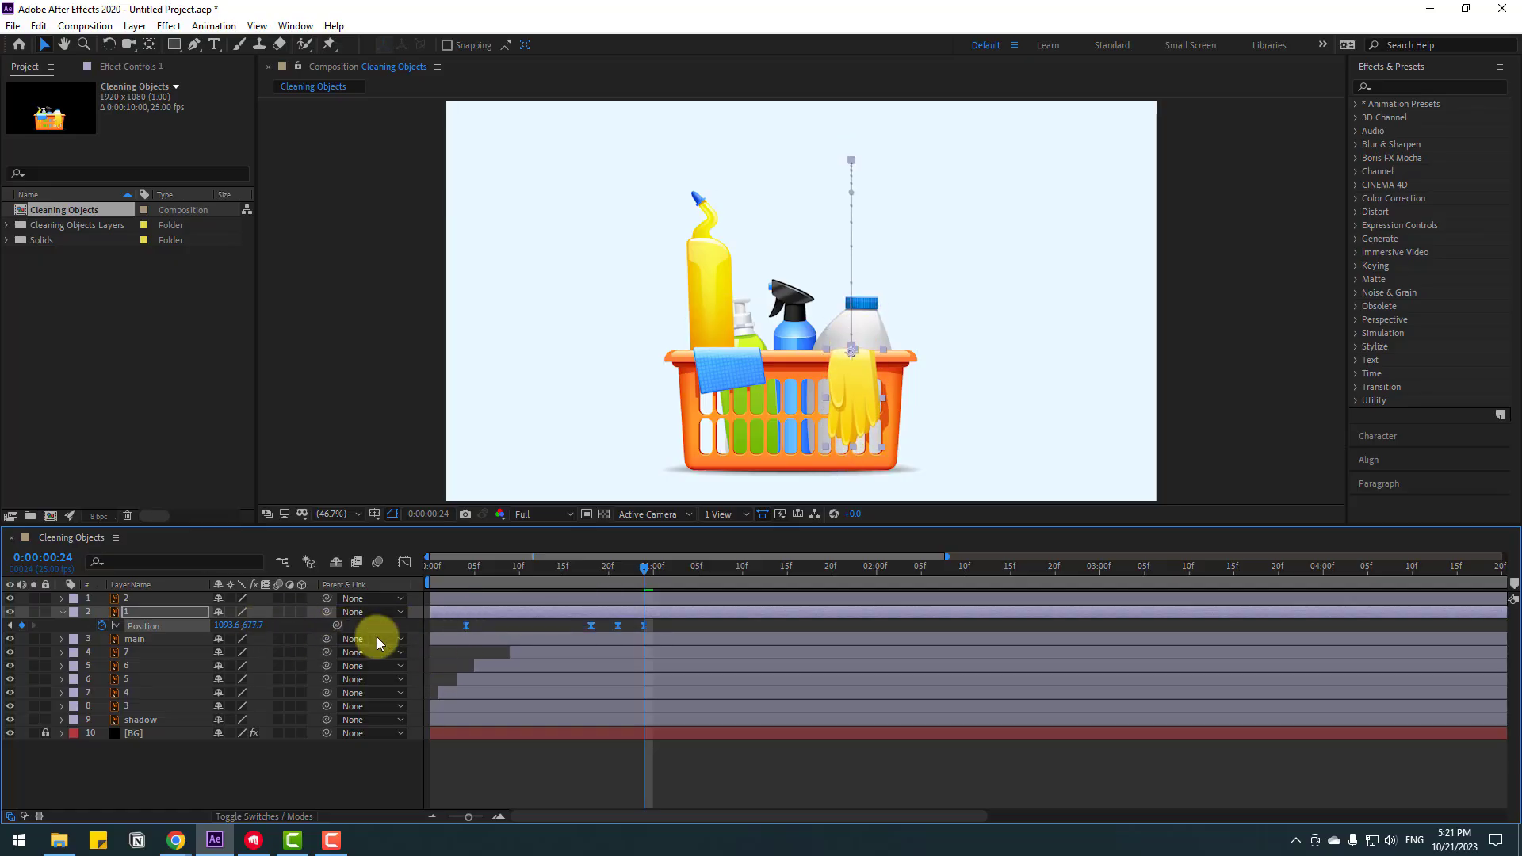
click(697, 775)
key(space)
key(space)
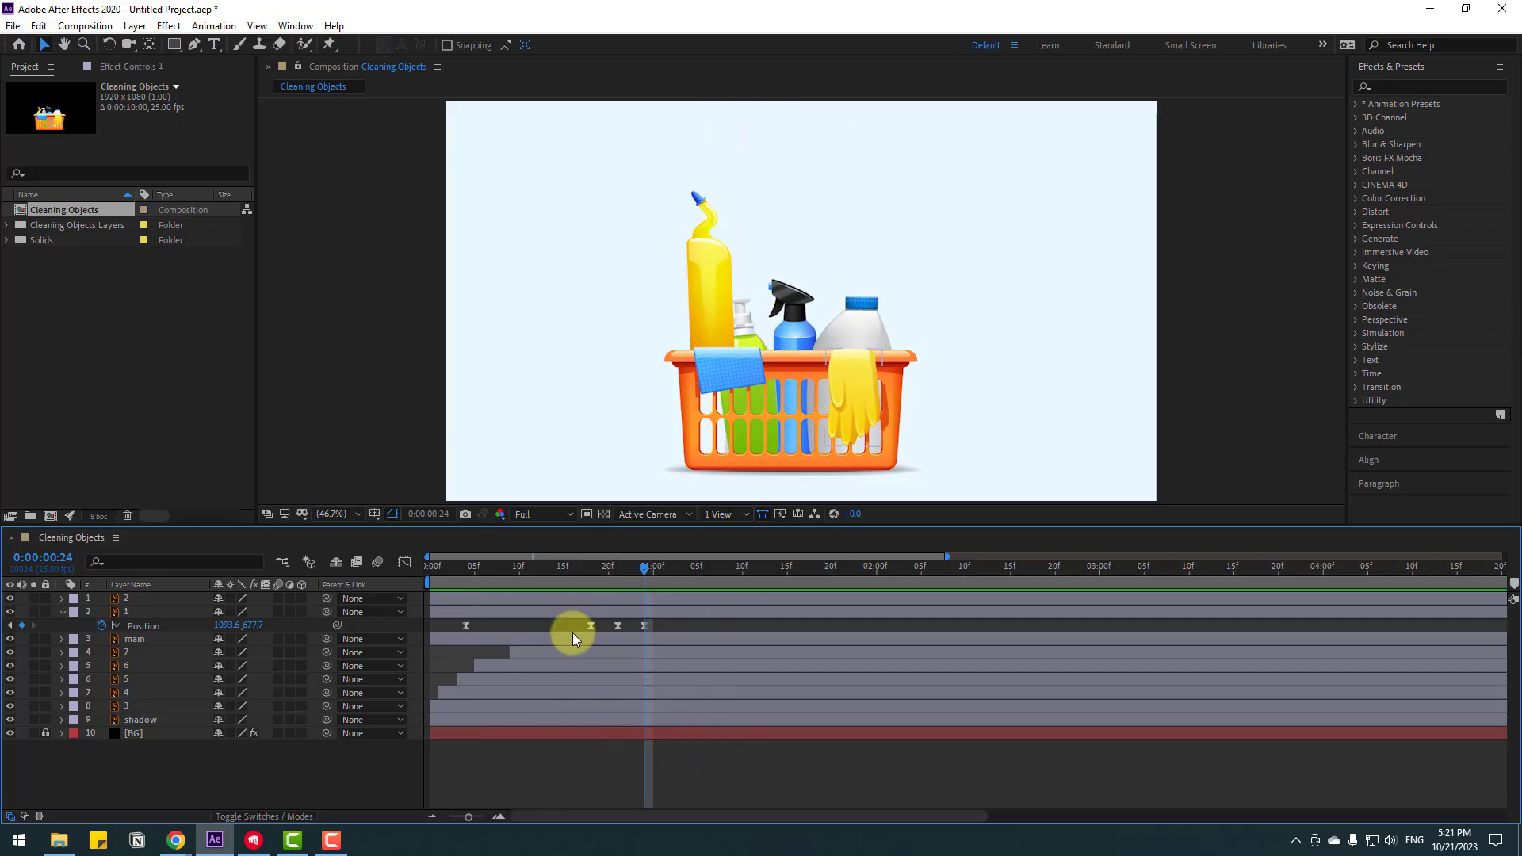
- Set the gloves' rotation at frame 4 to 18° and delete the three Rotation keyframes that follow
click(146, 617)
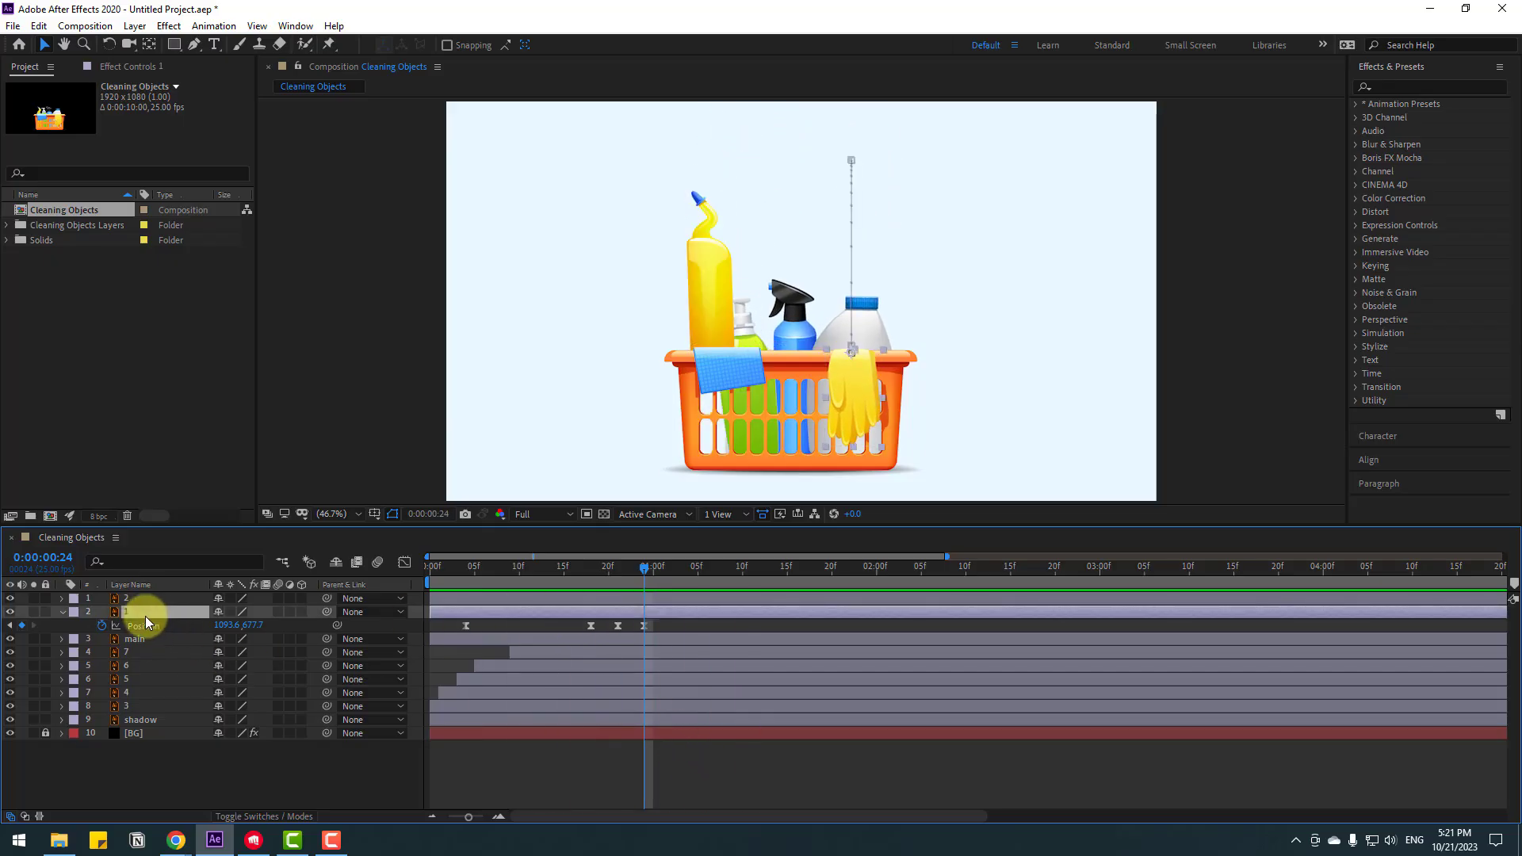
key(shift+r)
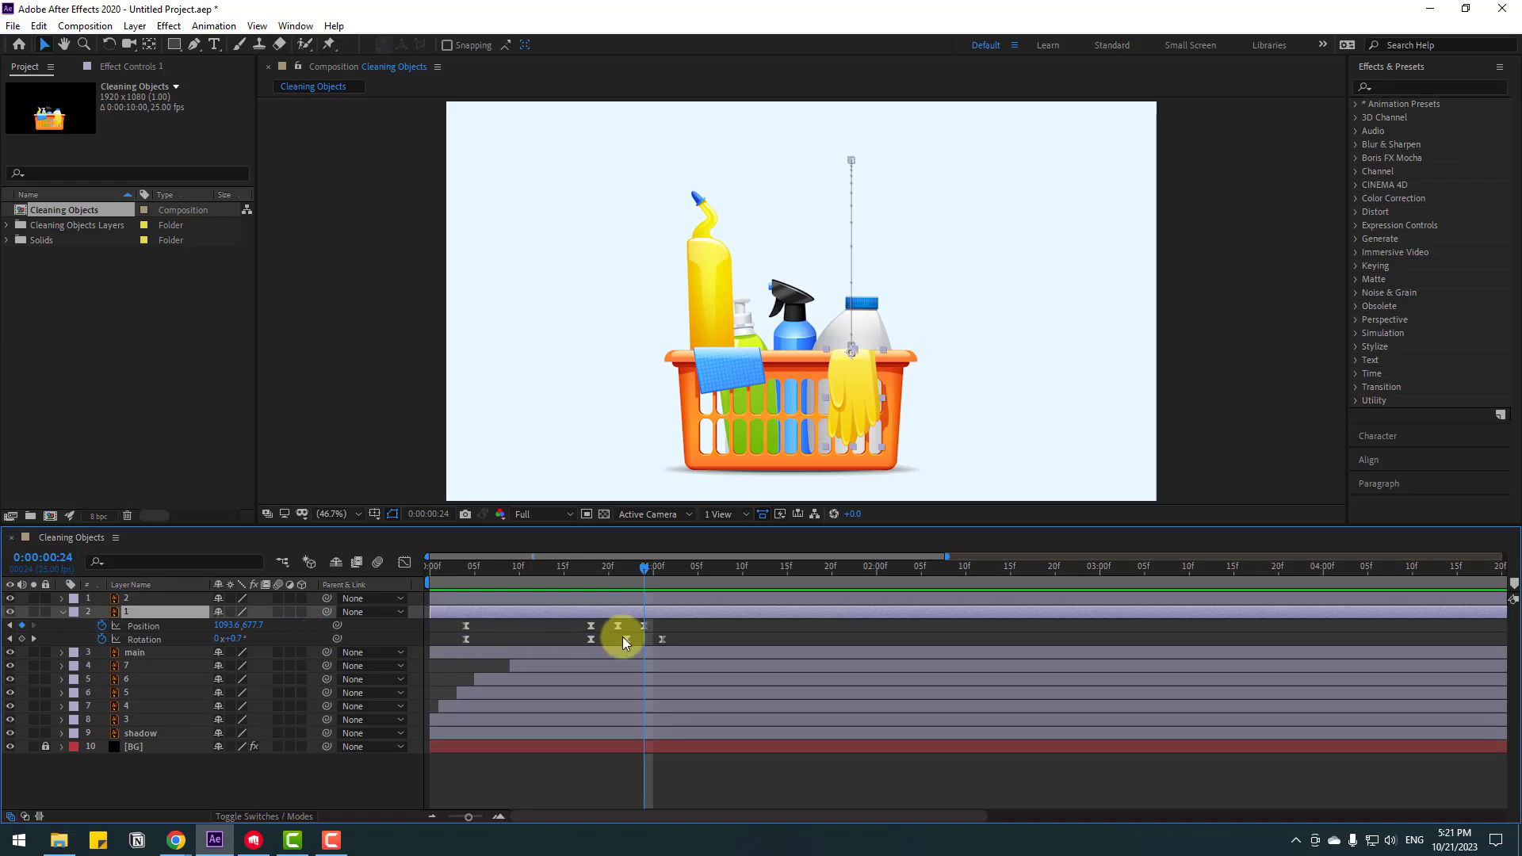
drag(577, 566, 468, 574)
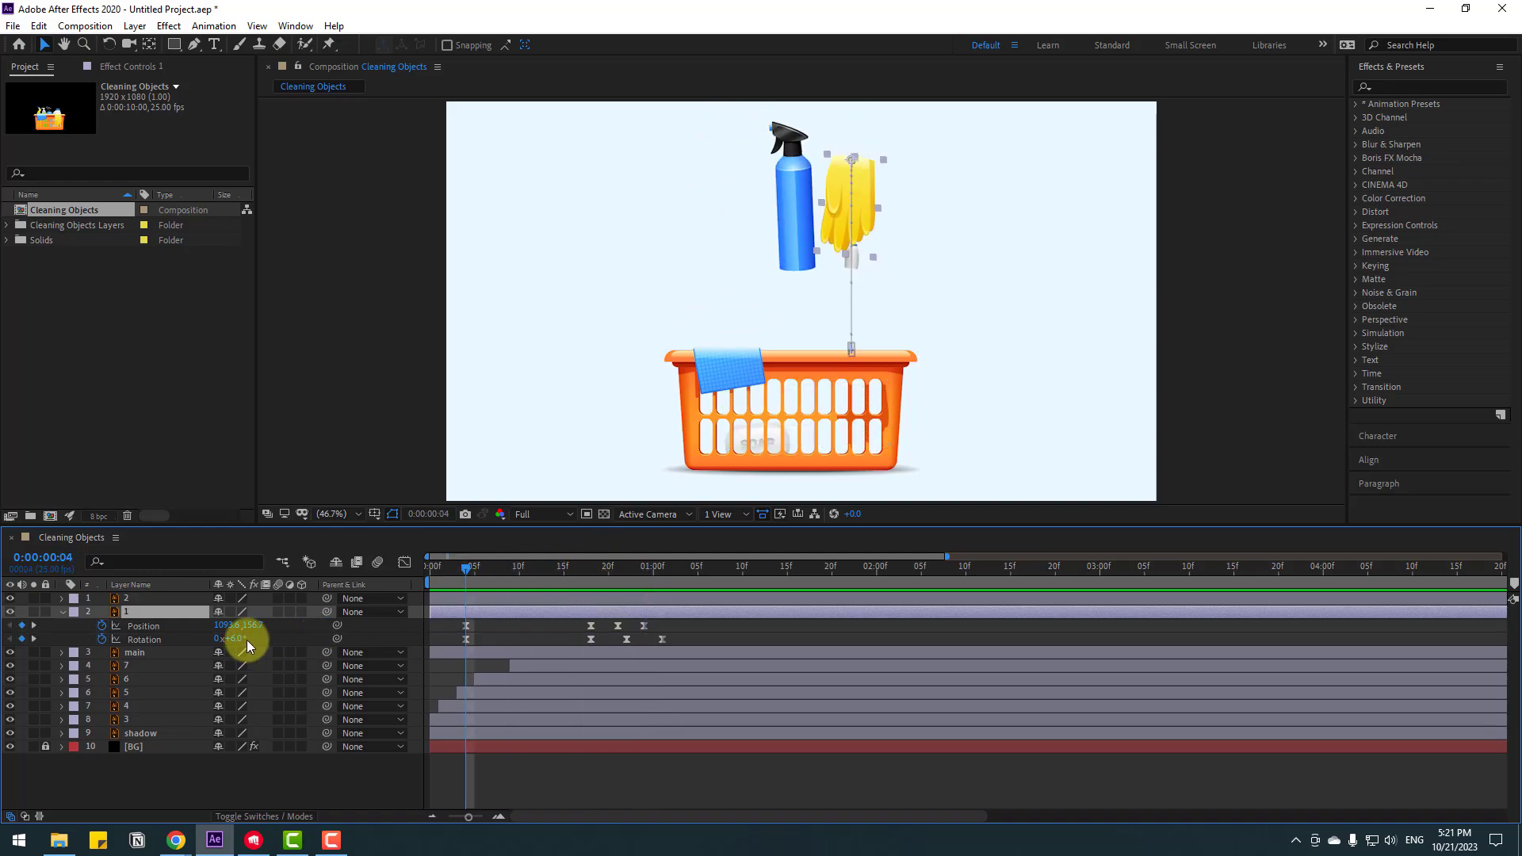
drag(237, 638, 246, 639)
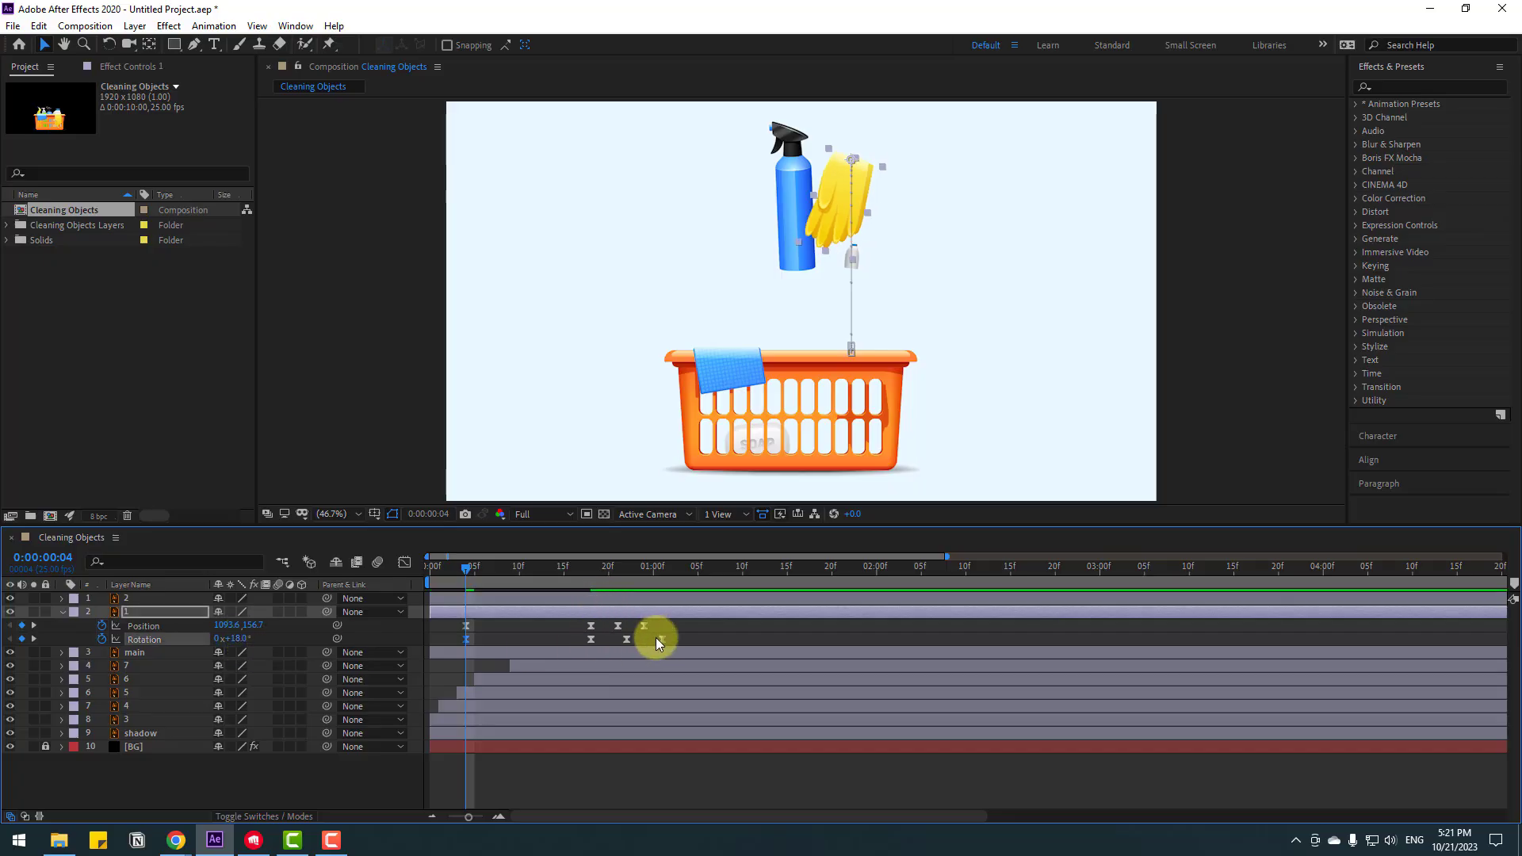
drag(655, 638, 569, 645)
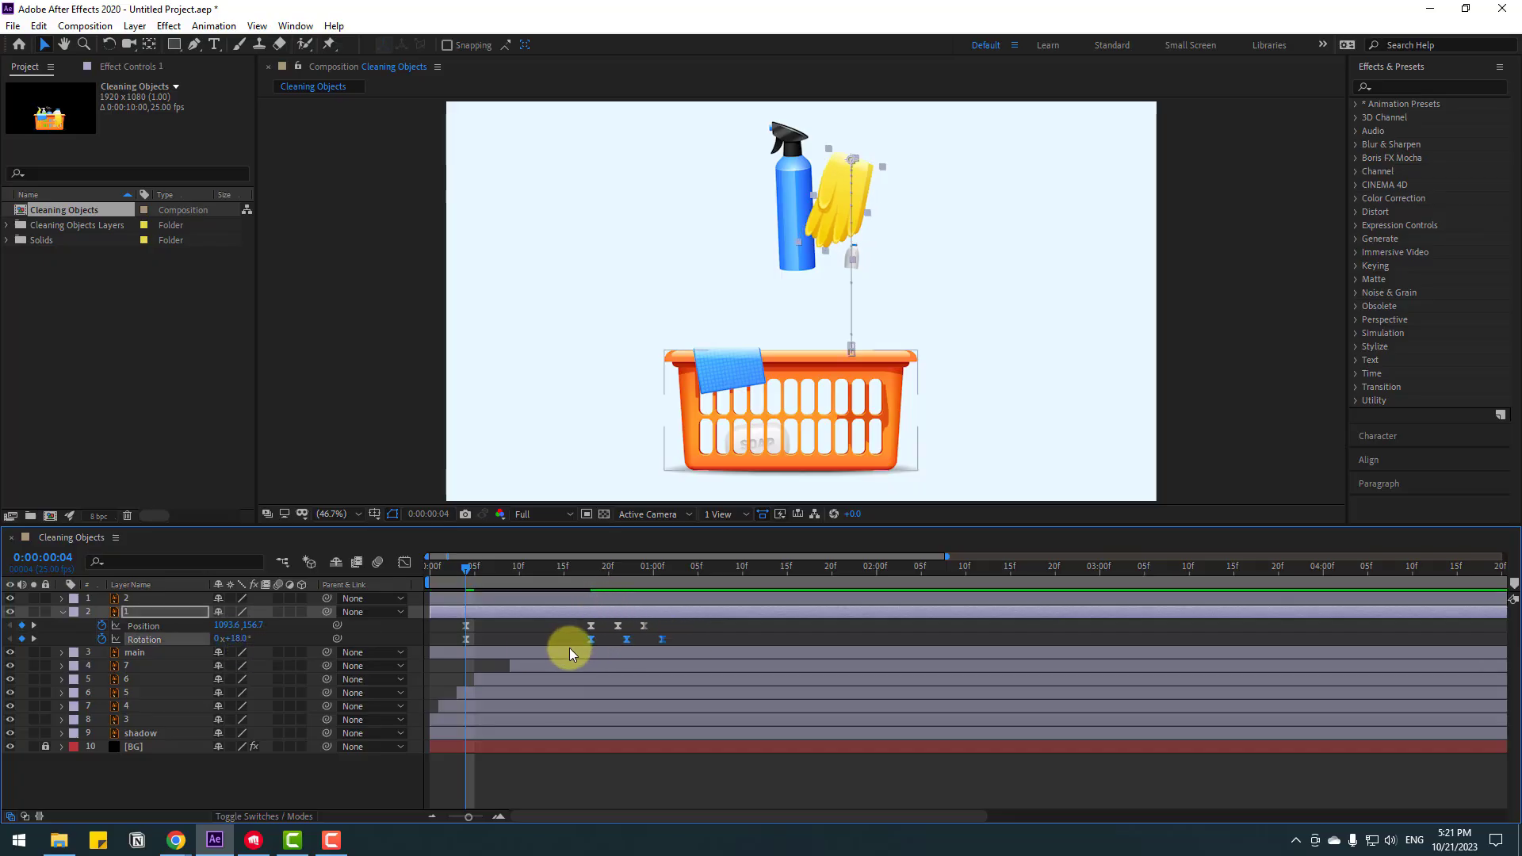
key(Delete)
- Keyframe the gloves' rotation at -10° on frame 18 and 5° on frame 22
drag(475, 568, 595, 571)
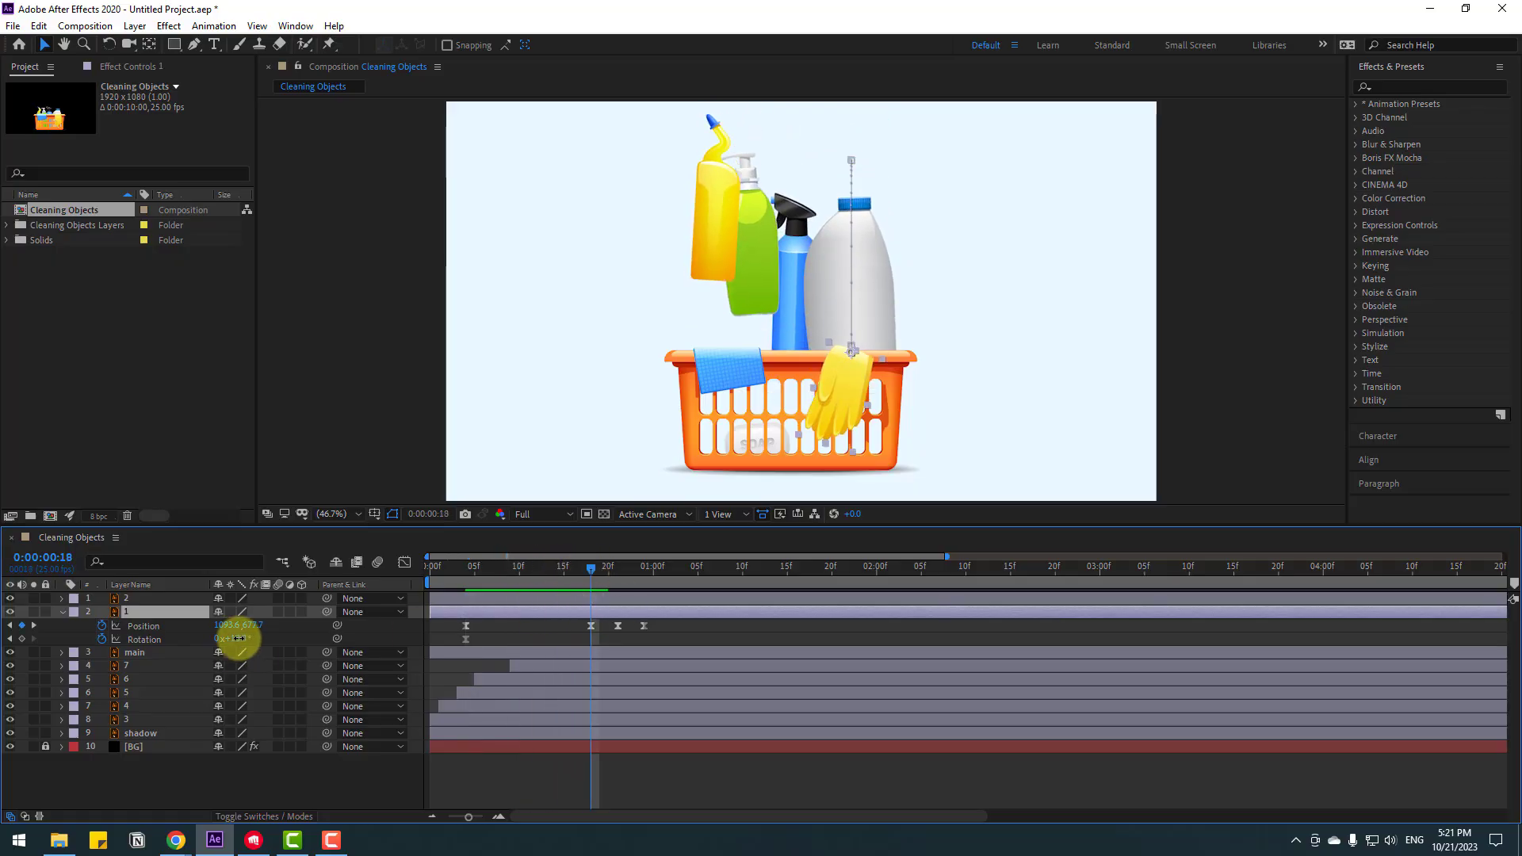
drag(239, 639, 221, 639)
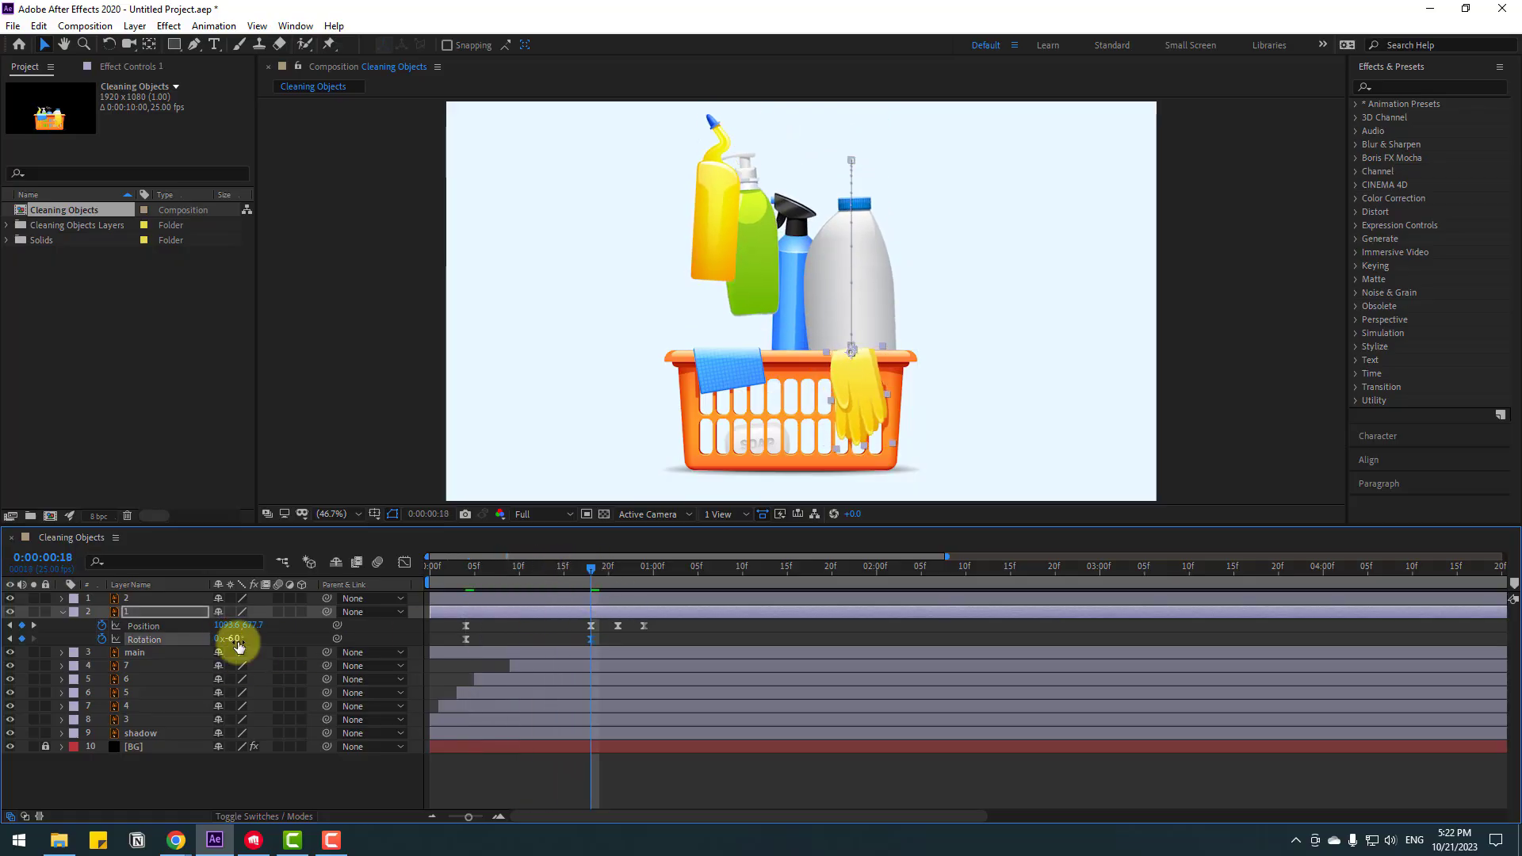
click(238, 641)
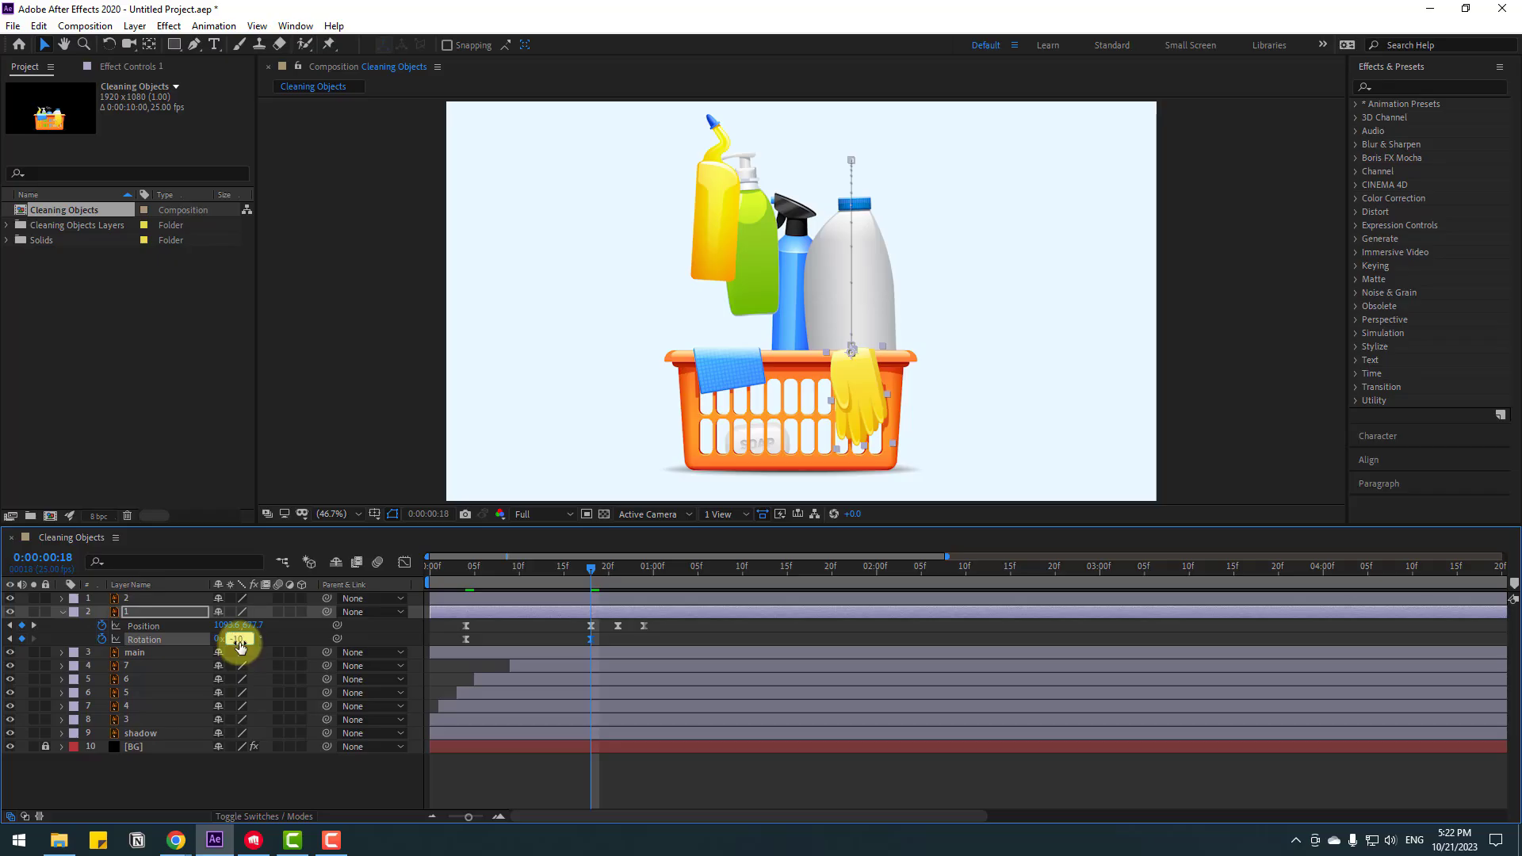
key(Return)
drag(596, 569, 634, 573)
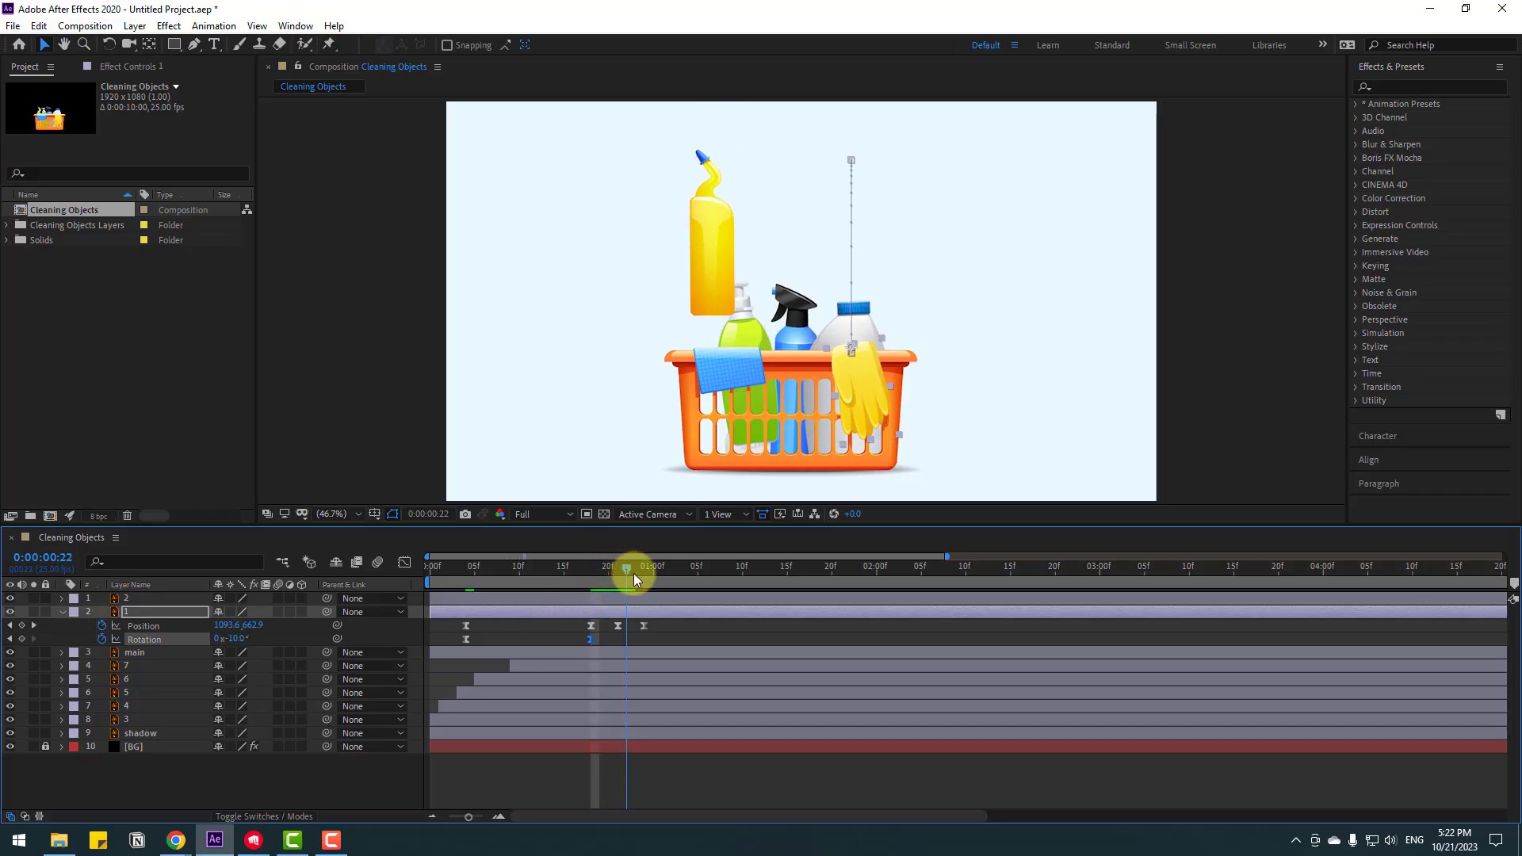
text(5)
key(Return)
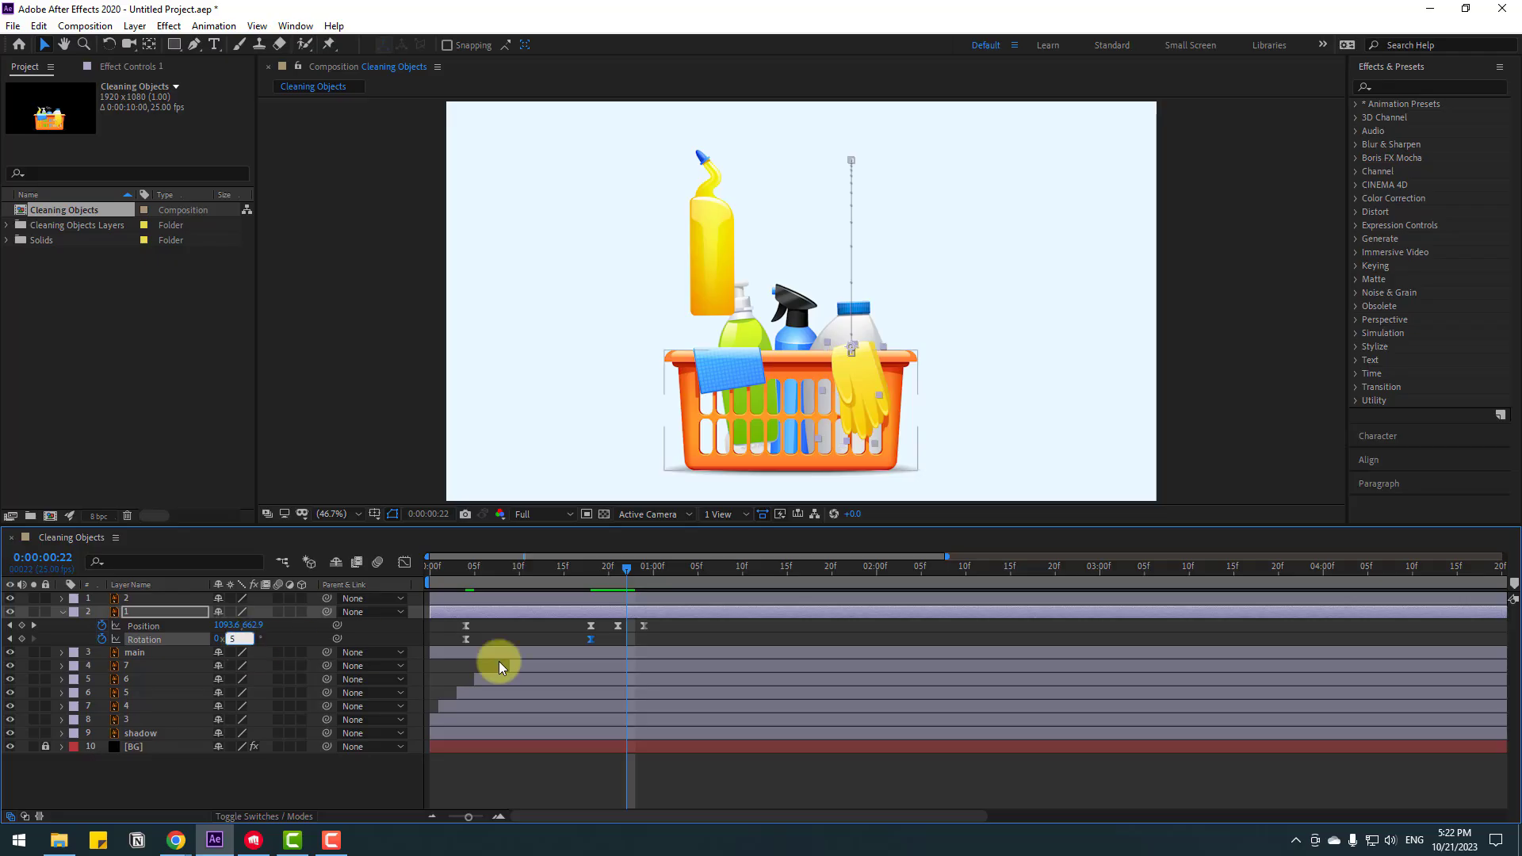
- Keyframe the gloves' rotation at -2.5° on 0:00:01:01 and 1.5° on 0:00:01:05
drag(634, 569, 648, 576)
click(239, 643)
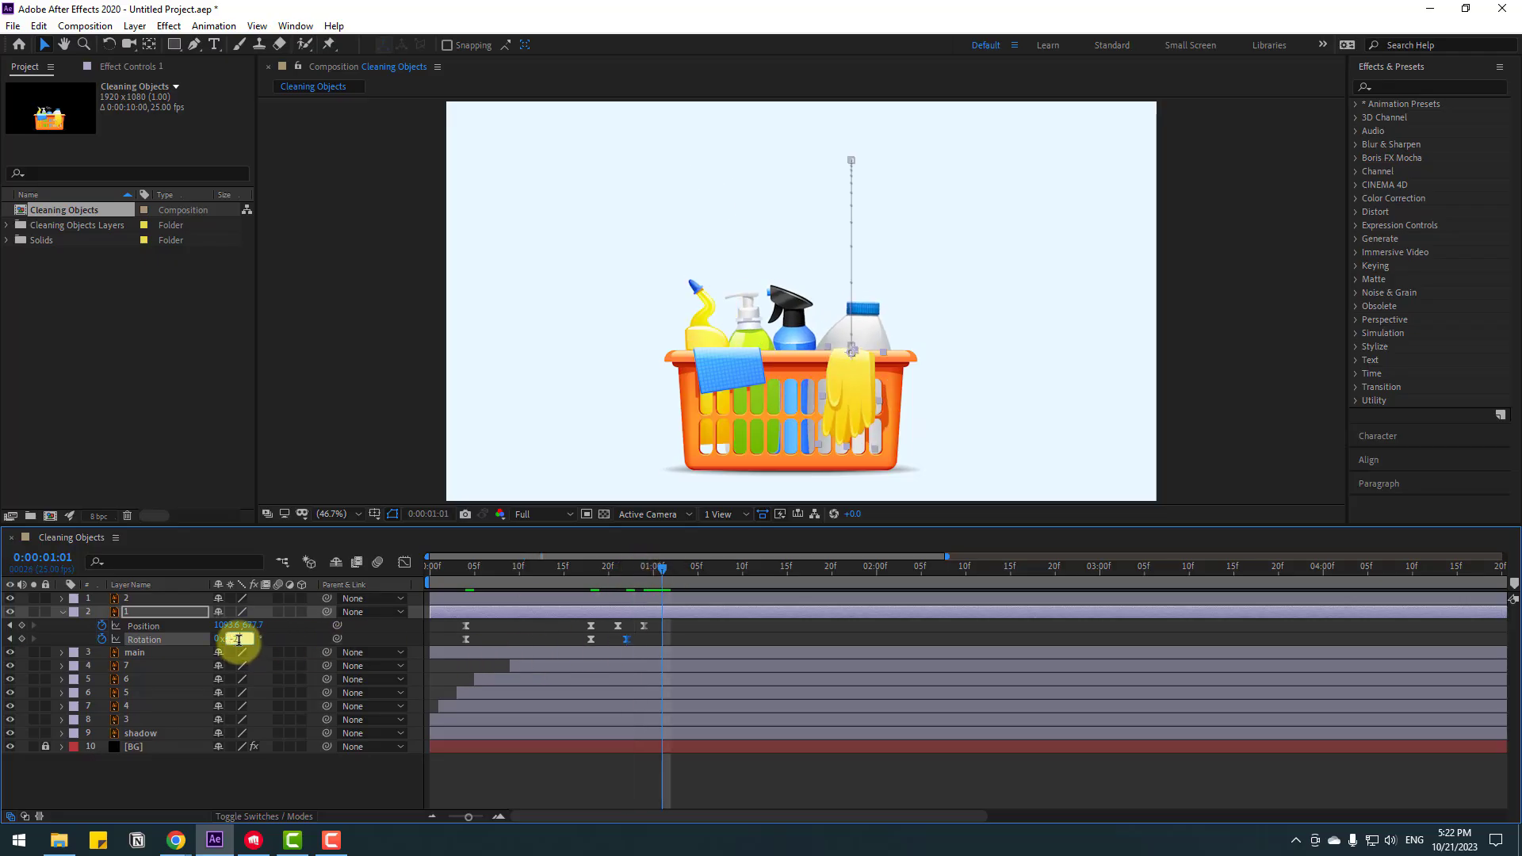
key(Return)
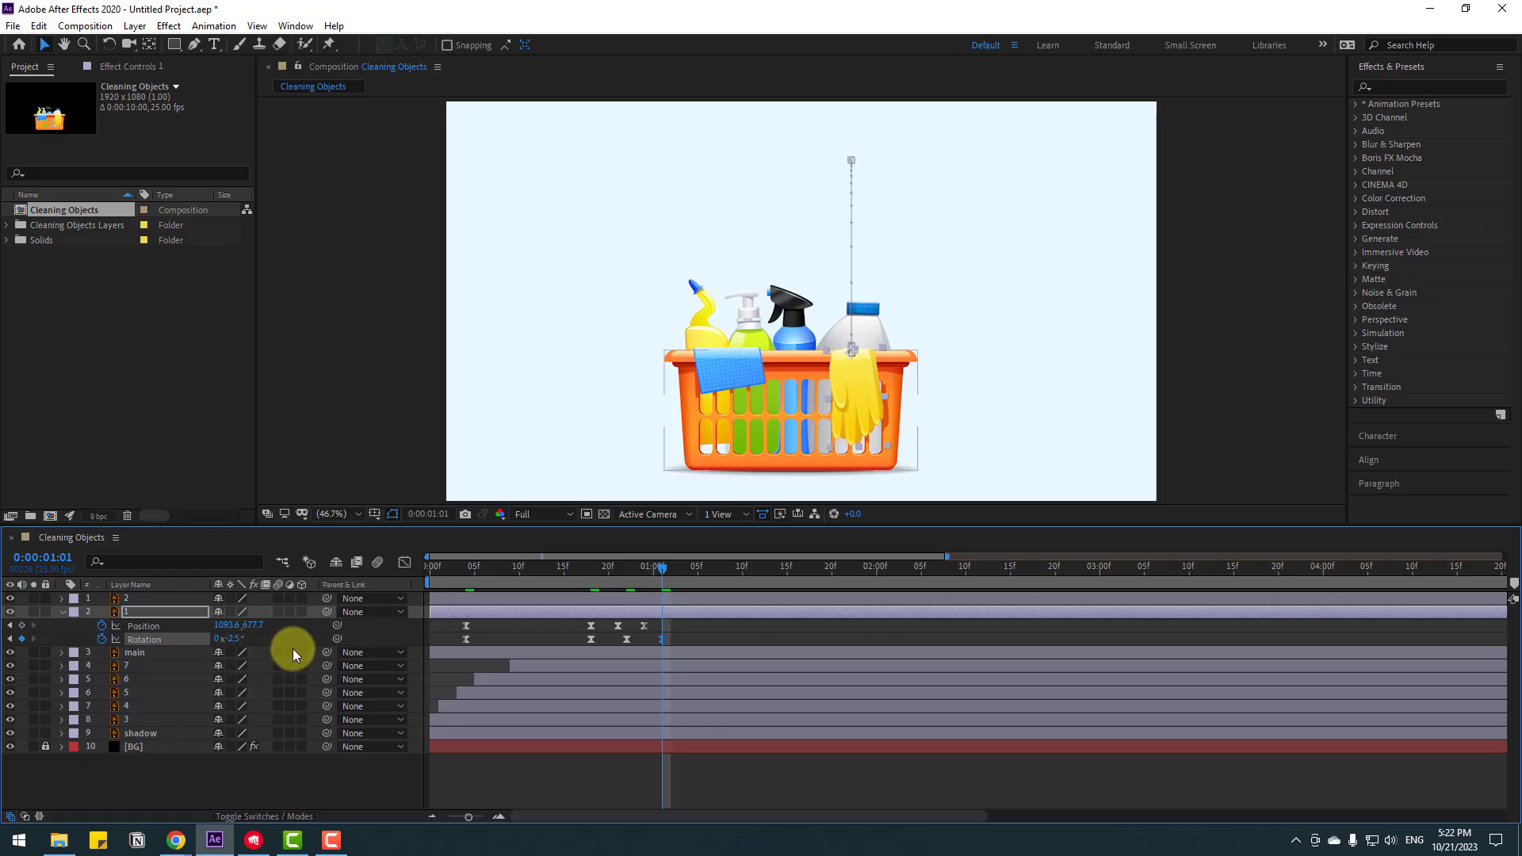
drag(691, 566, 698, 570)
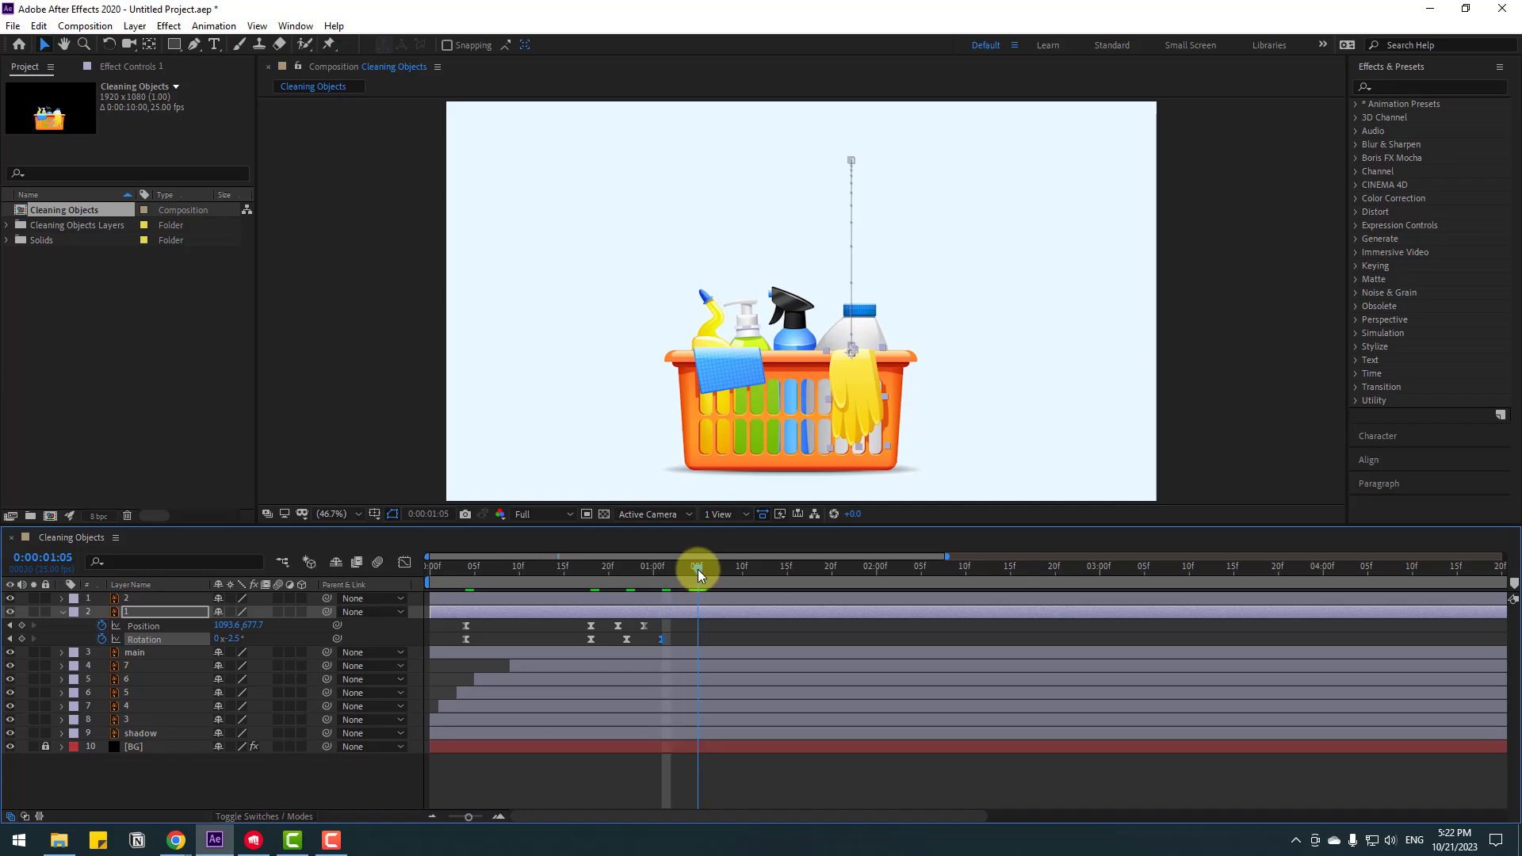
click(241, 641)
text(1.5)
key(Return)
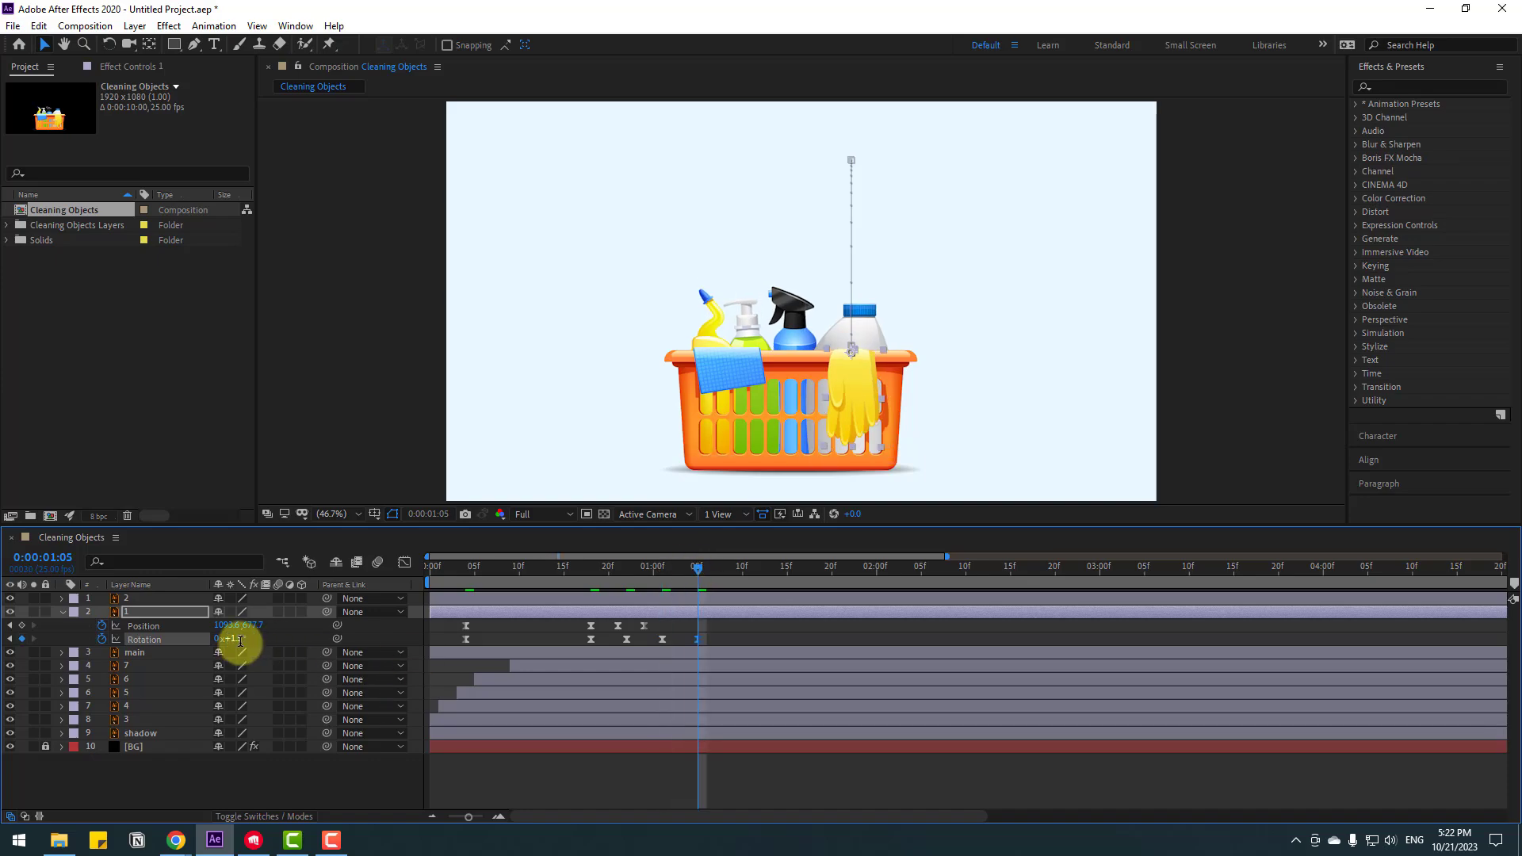
- Keyframe the gloves' rotation at -1° on 0:00:01:09 and 0° on 0:00:01:13, and preview the swing
drag(723, 566, 729, 566)
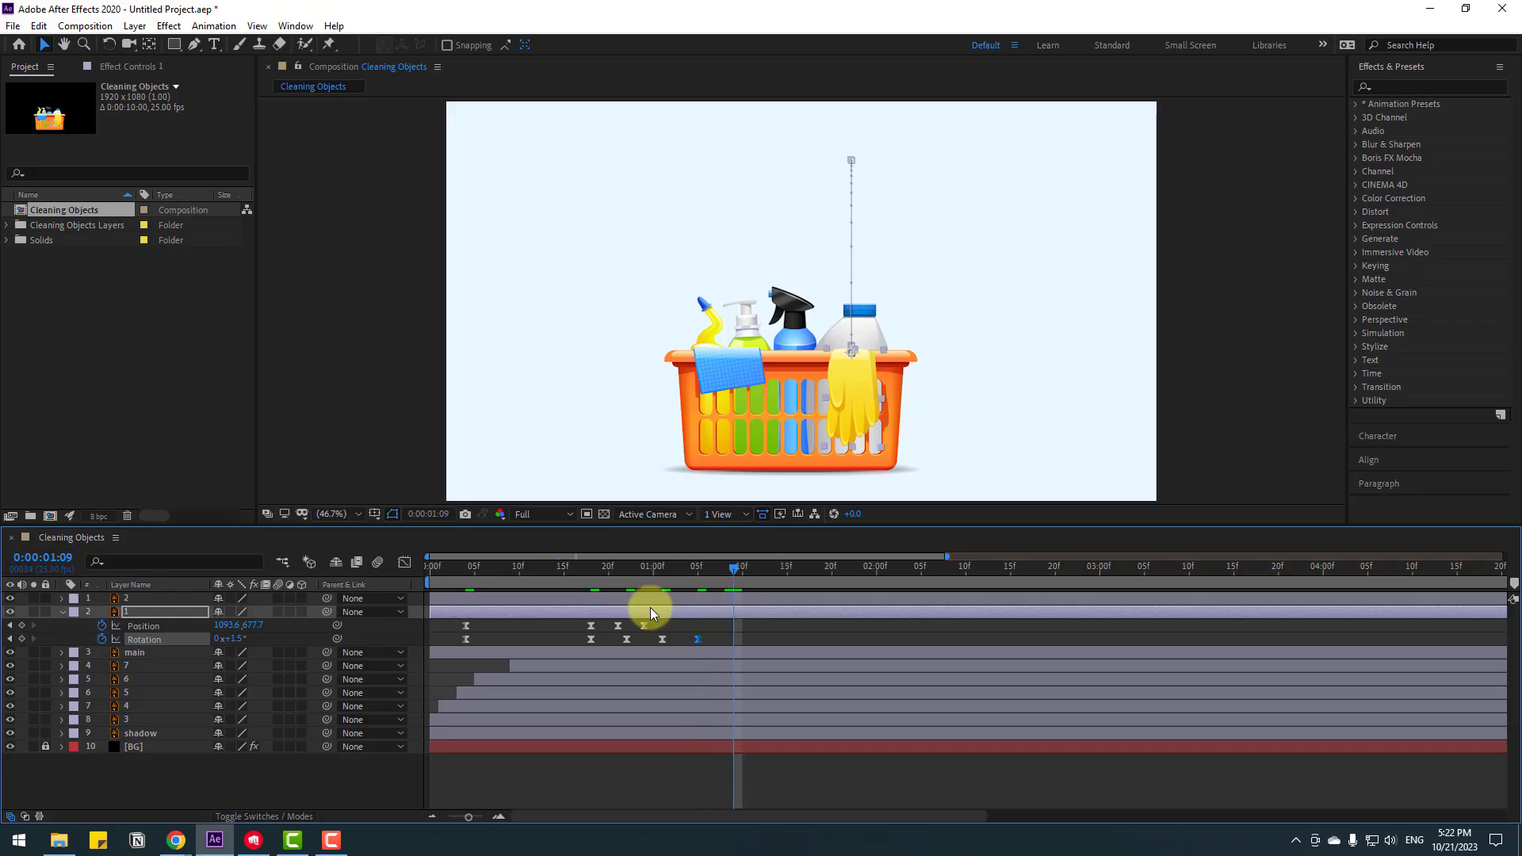
text(-1)
key(Return)
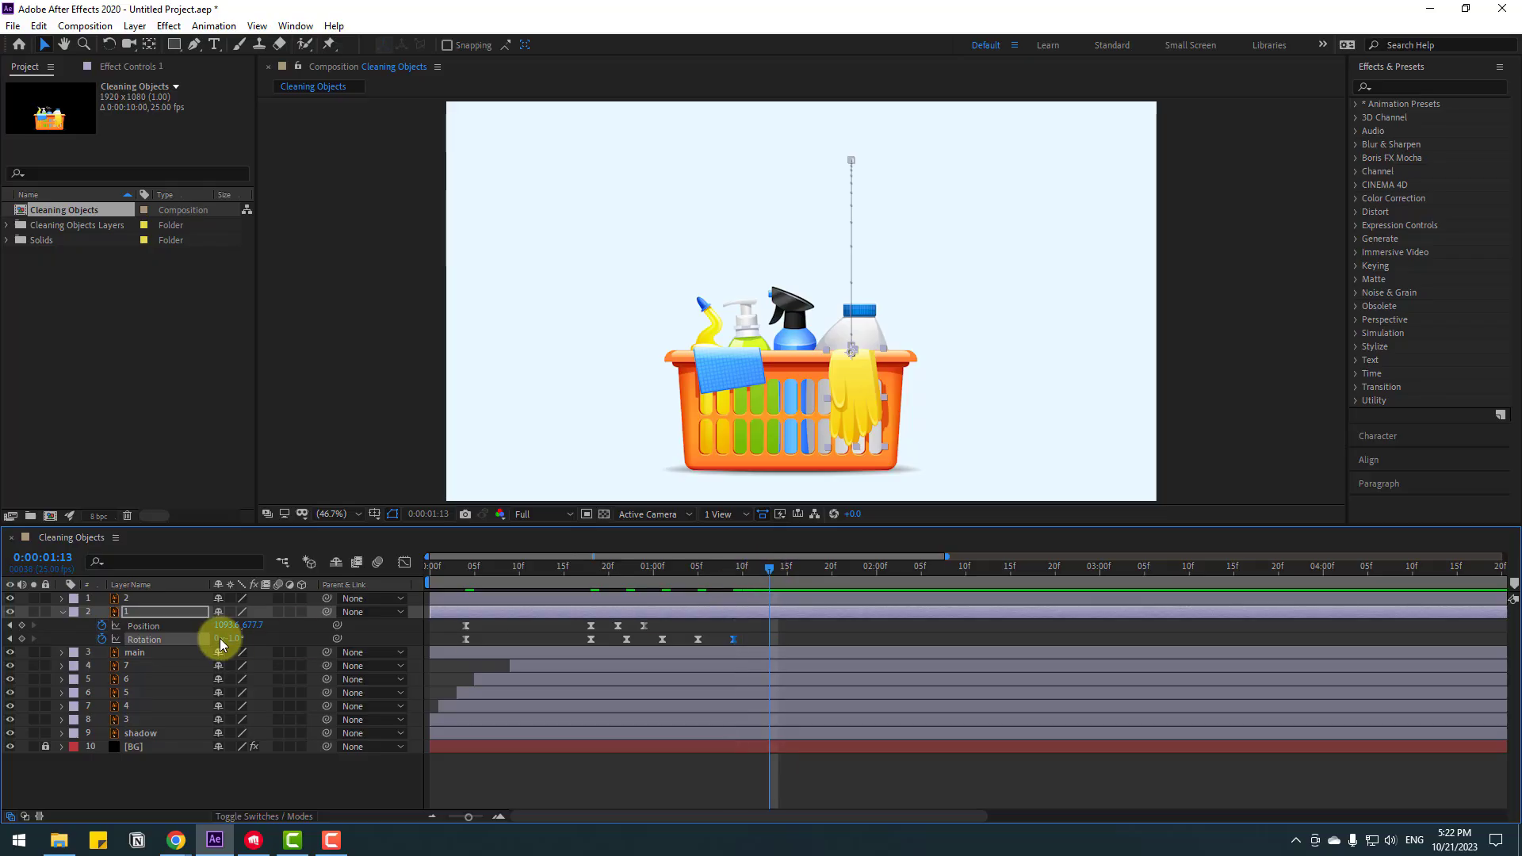
drag(218, 638, 224, 638)
key(space)
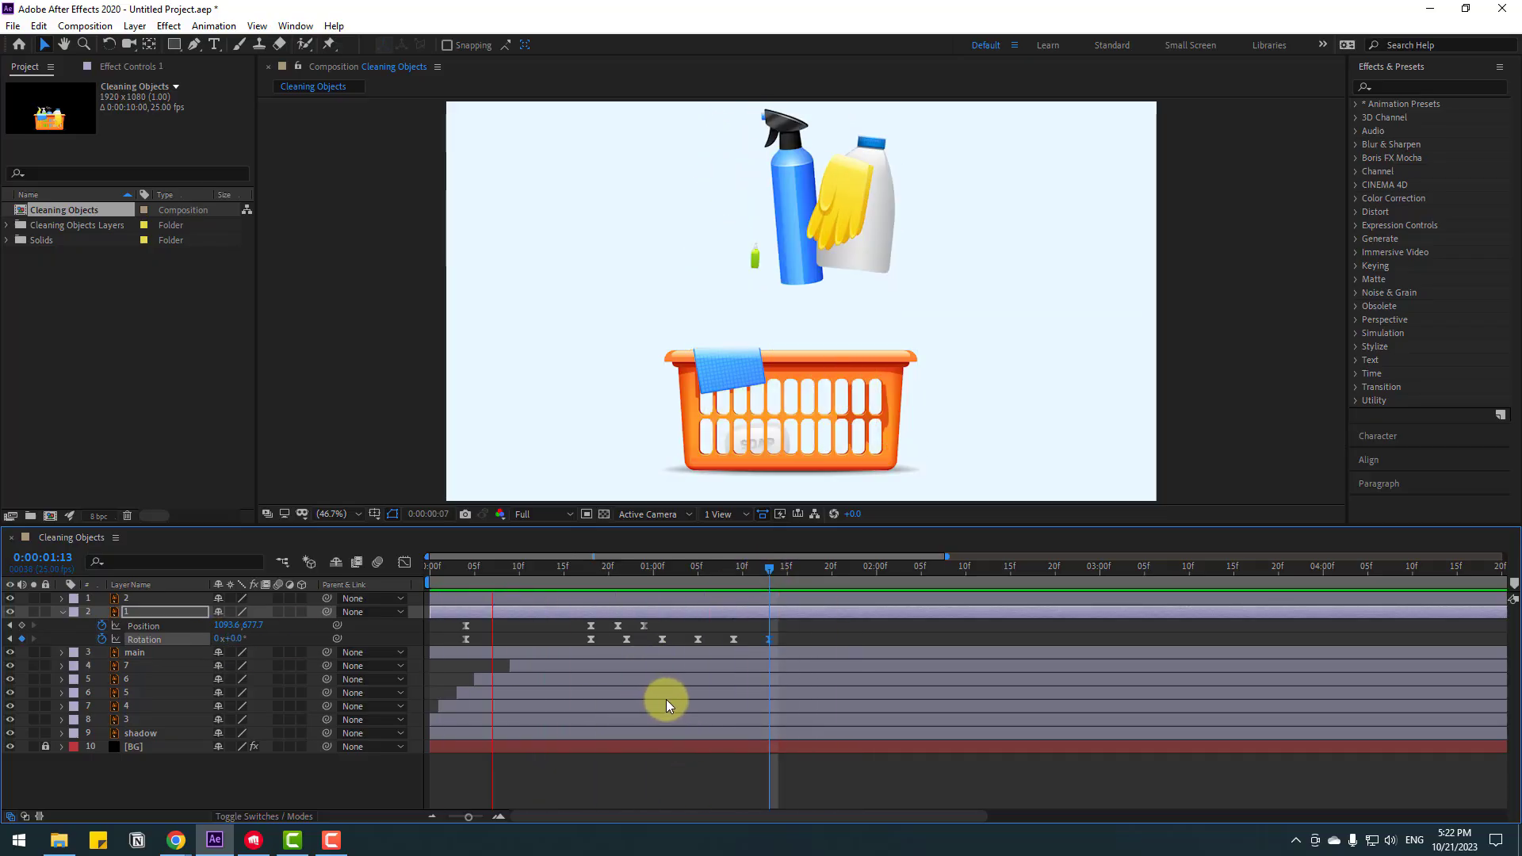
key(space)
- Soften the gloves' bounce by setting the Position keyframe at frame 21 to Y 667.7, and preview it
drag(558, 570, 618, 569)
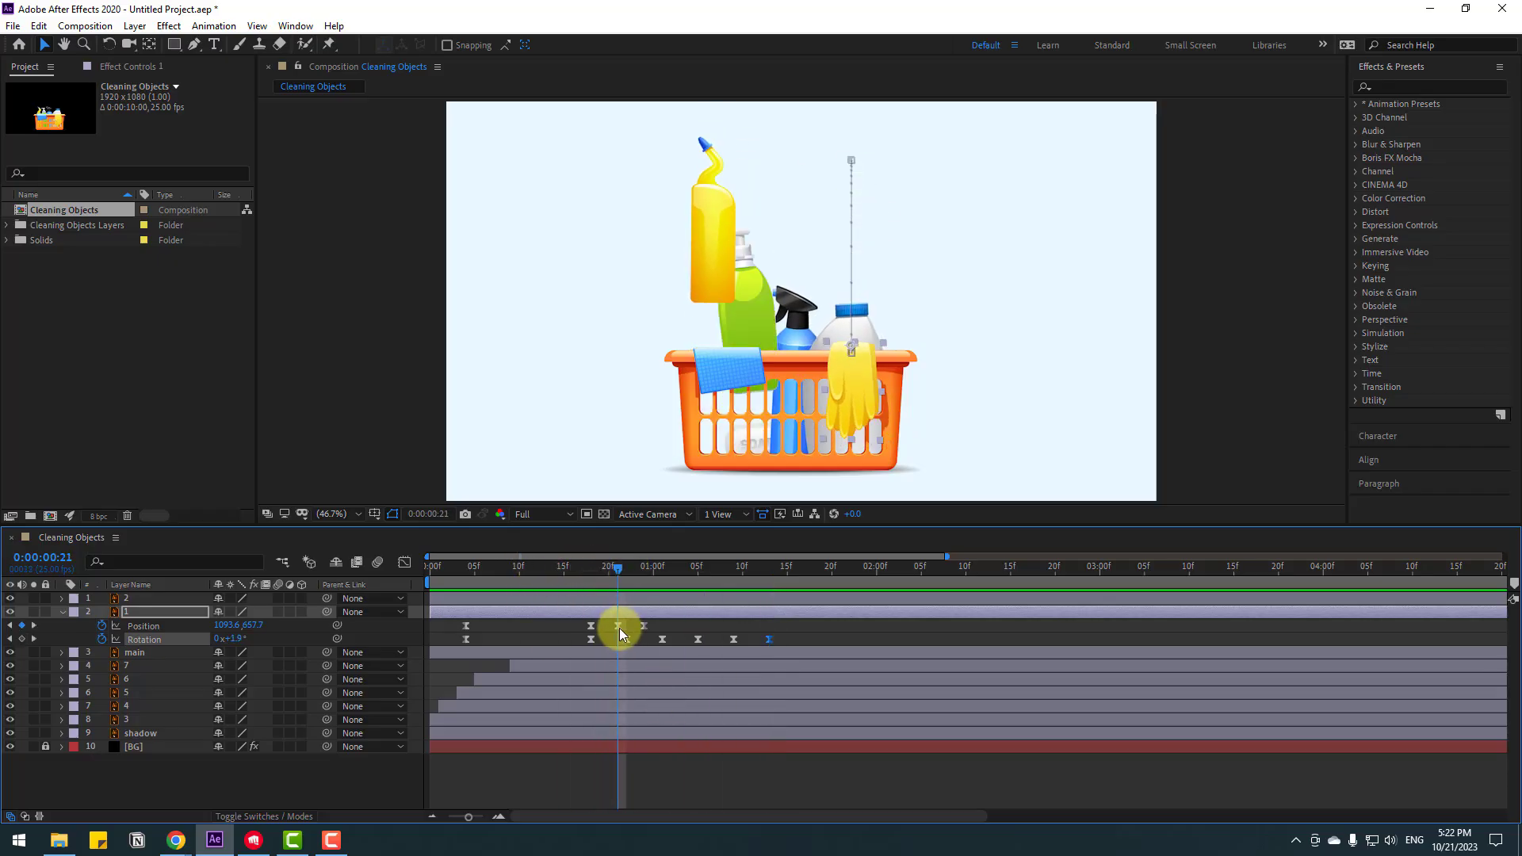
click(619, 627)
drag(246, 624, 258, 625)
key(space)
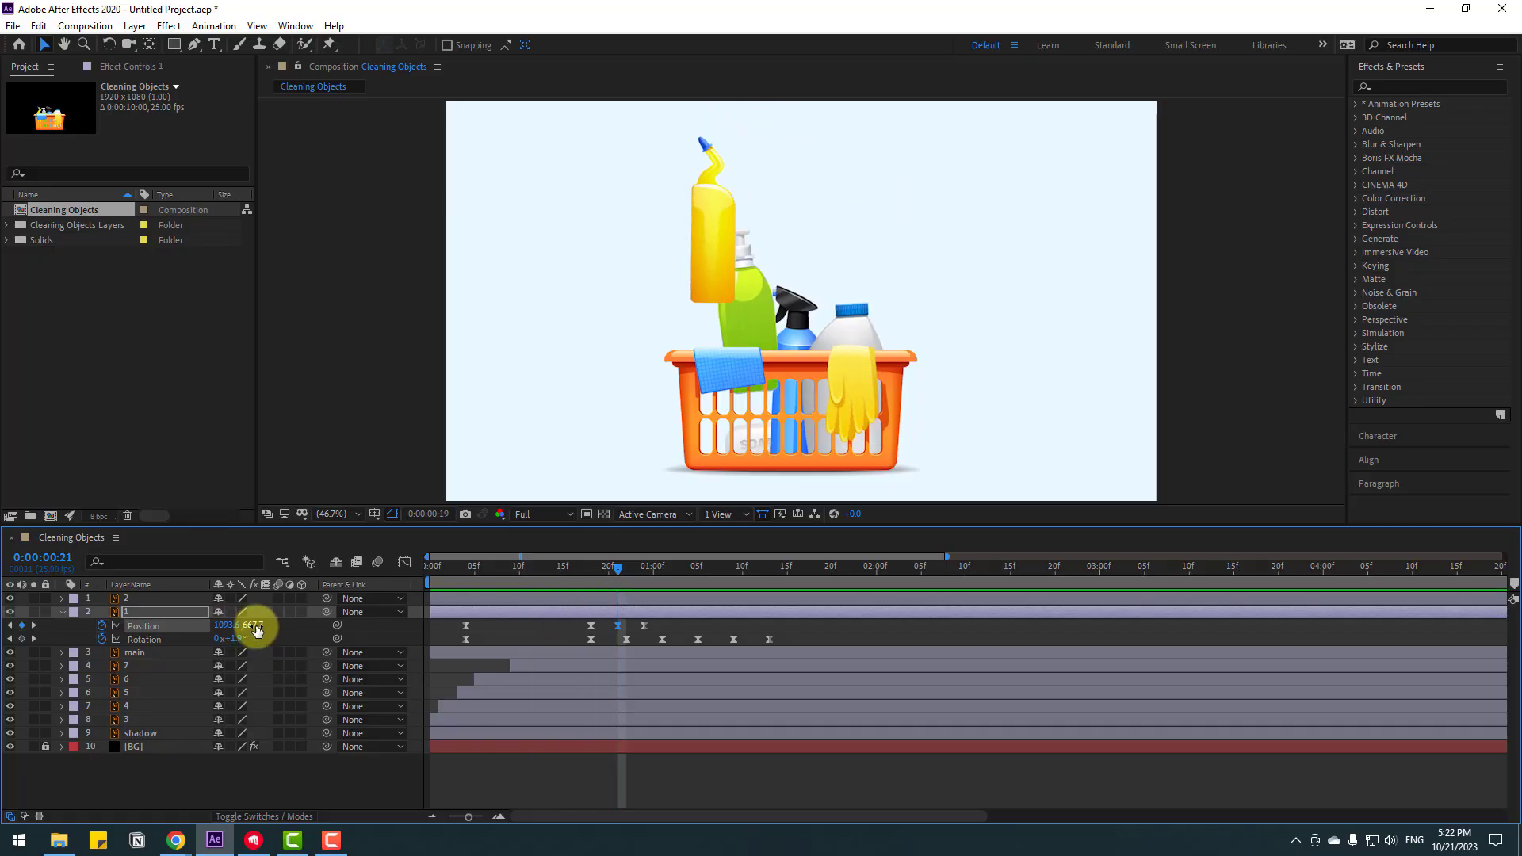
key(space)
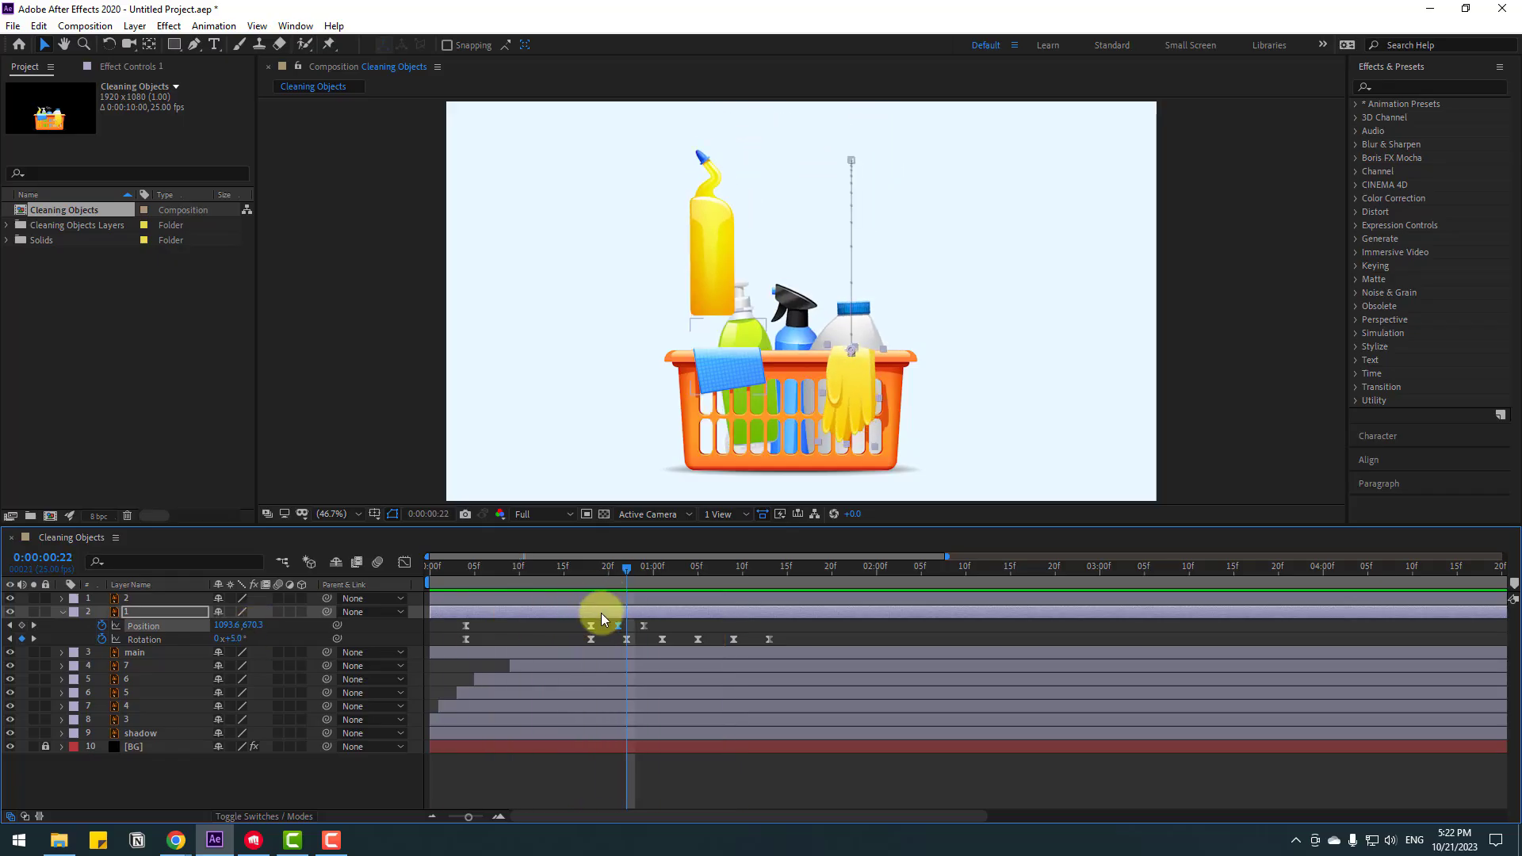
- Solo the gloves layer and the main basket layer, and preview the gloves' swing on the basket up close
click(123, 612)
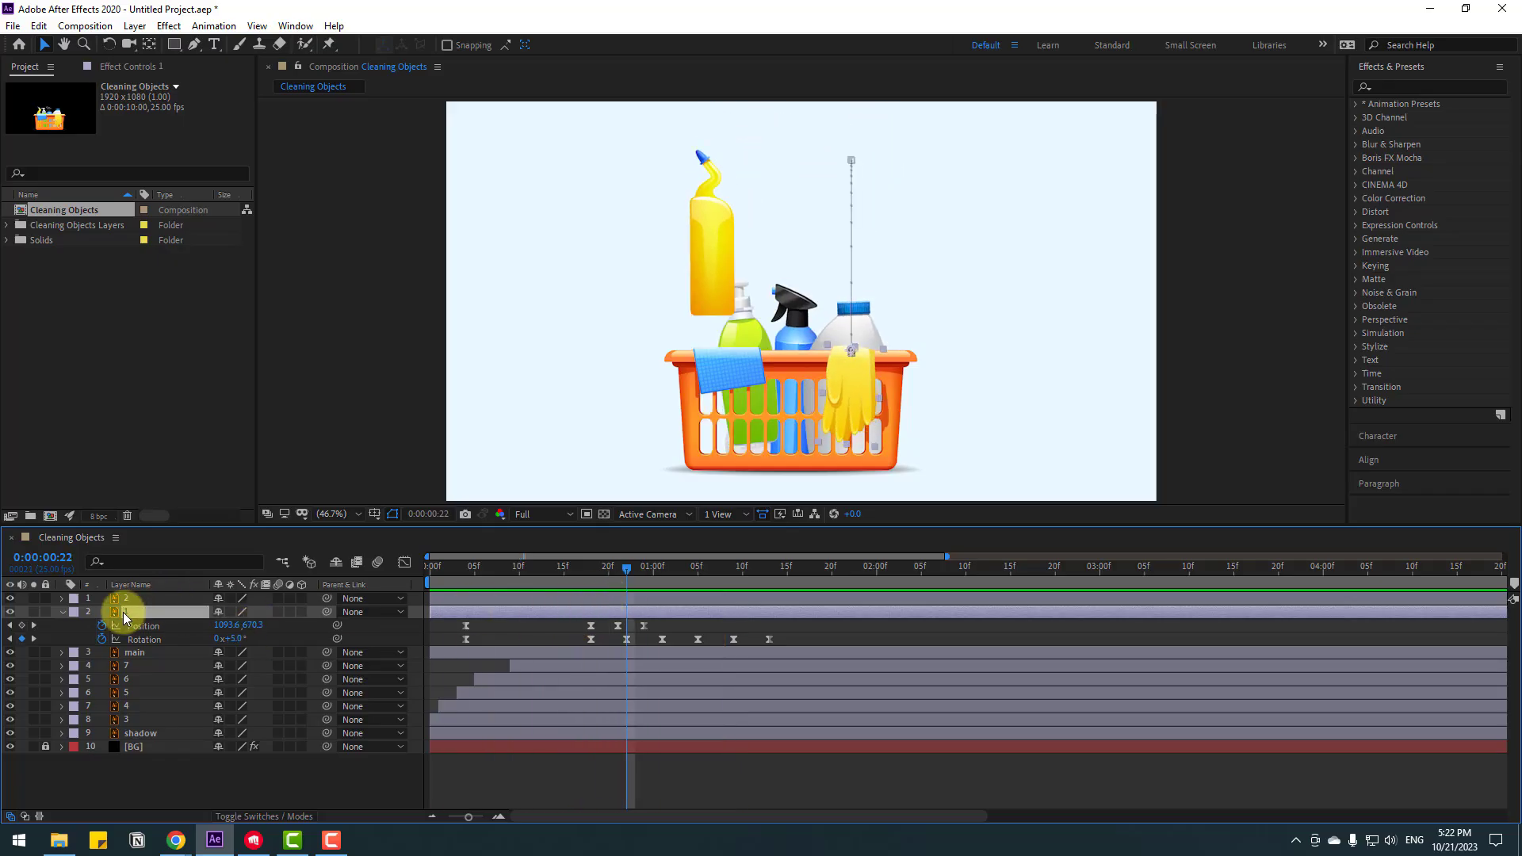
click(32, 612)
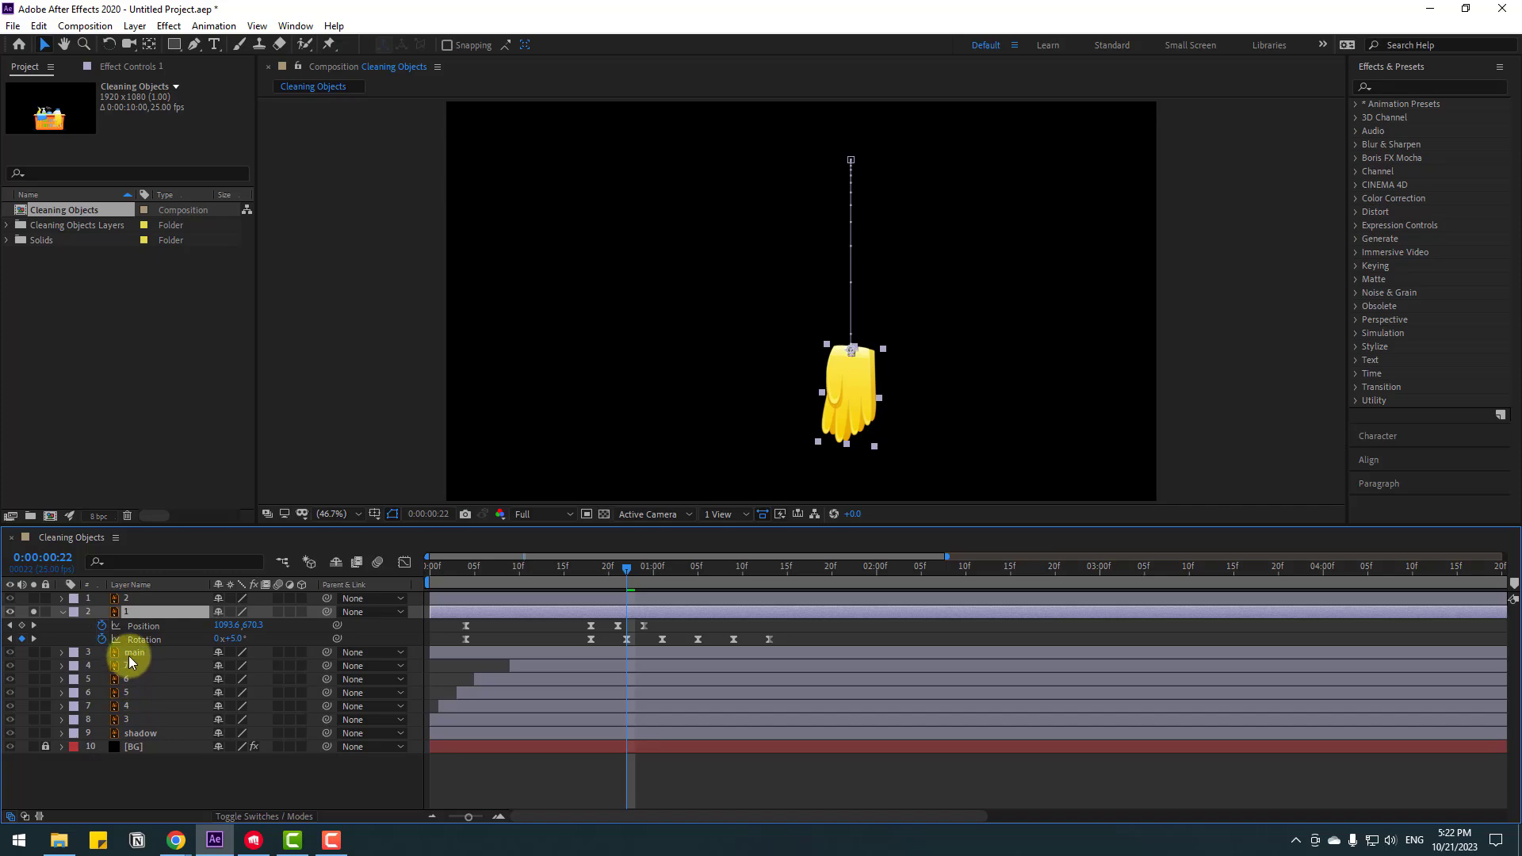
click(129, 655)
click(33, 653)
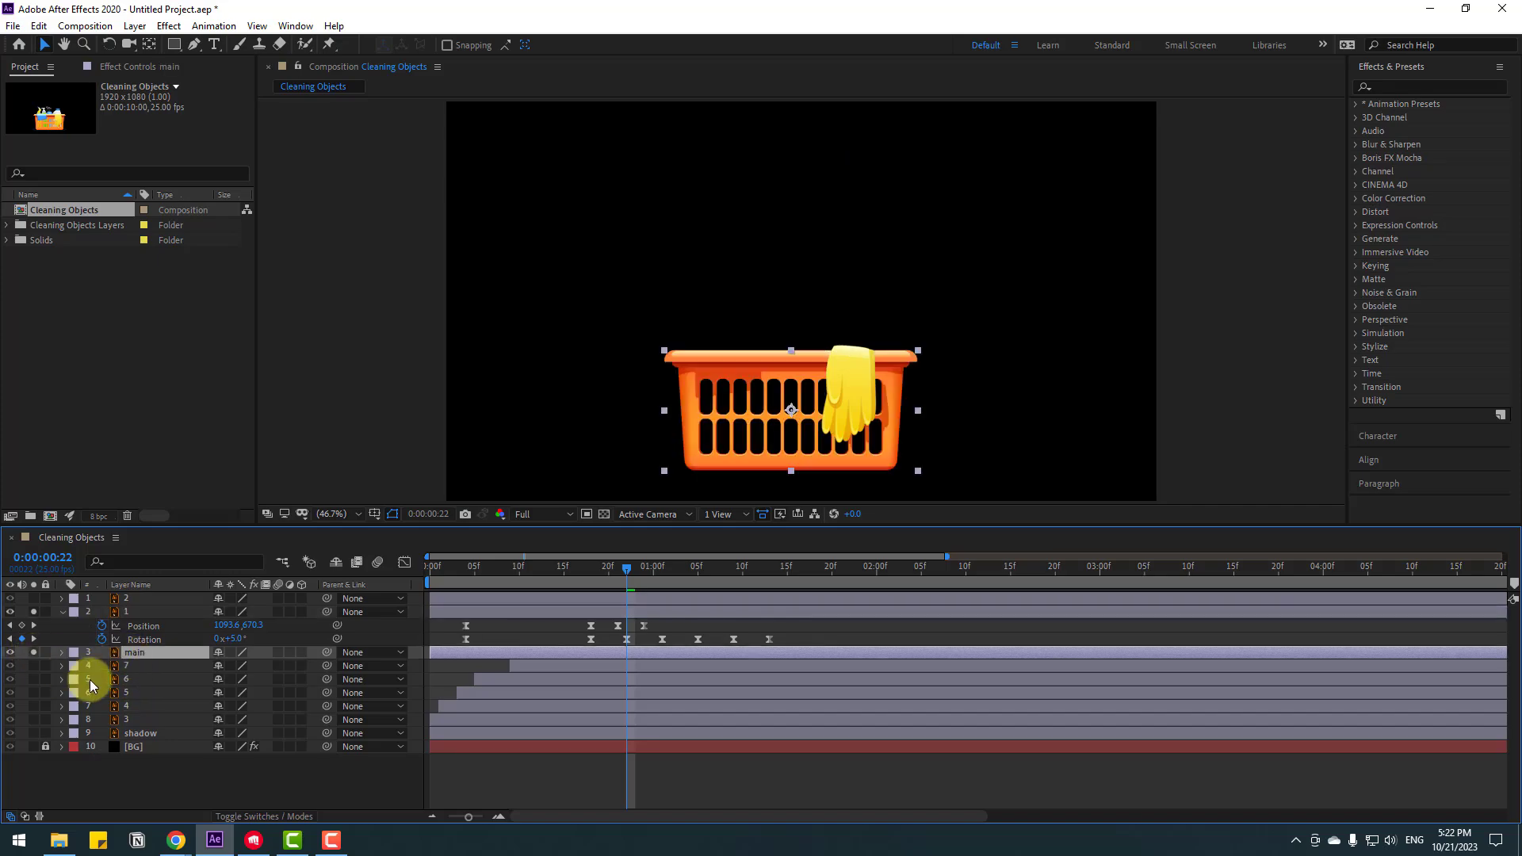
key(space)
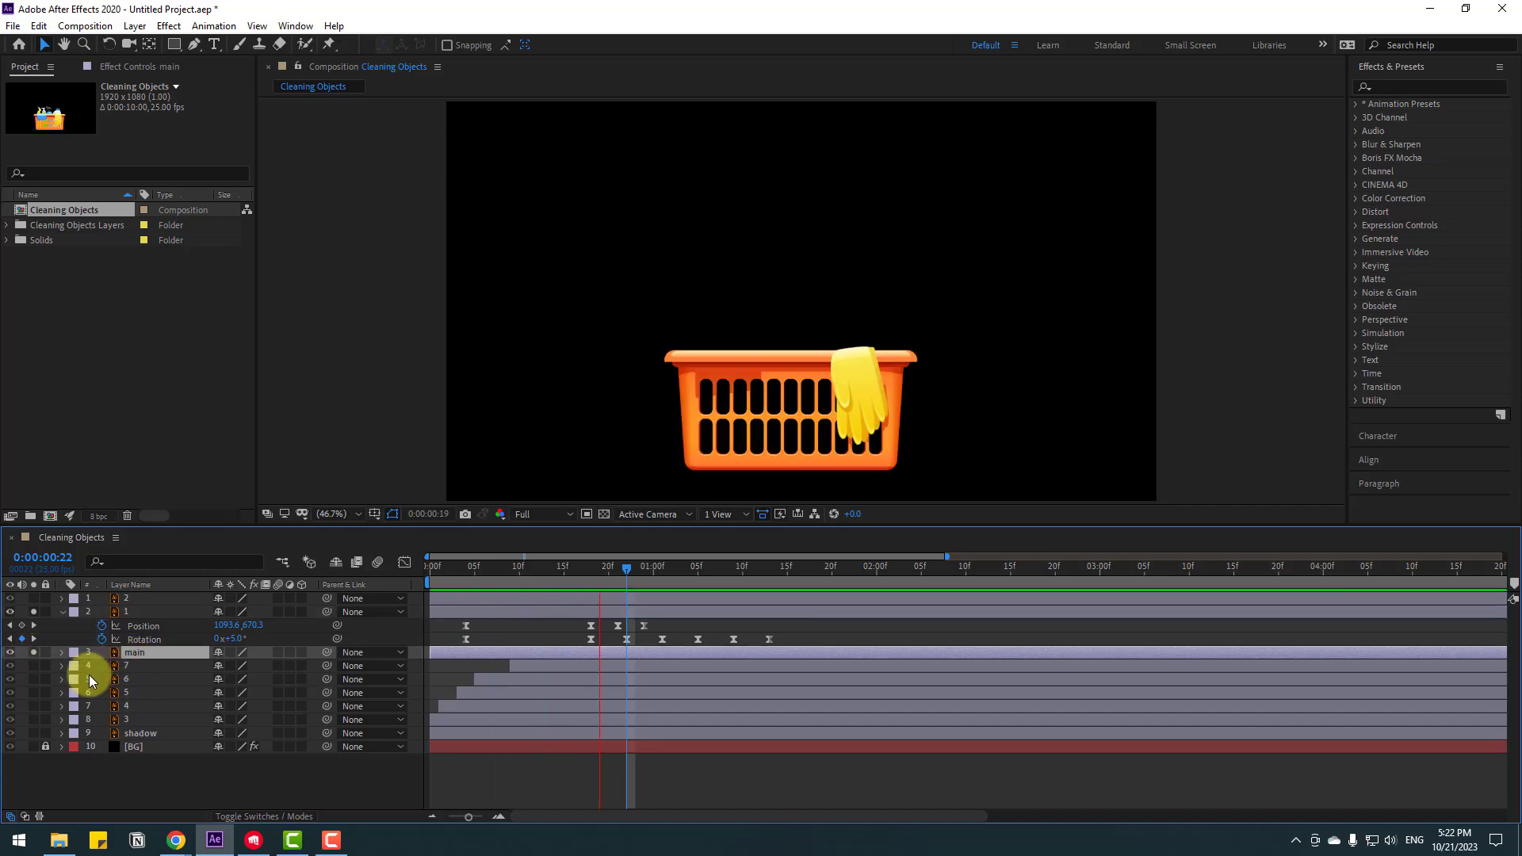
scroll(929, 399, up, 1)
scroll(927, 396, up, 2)
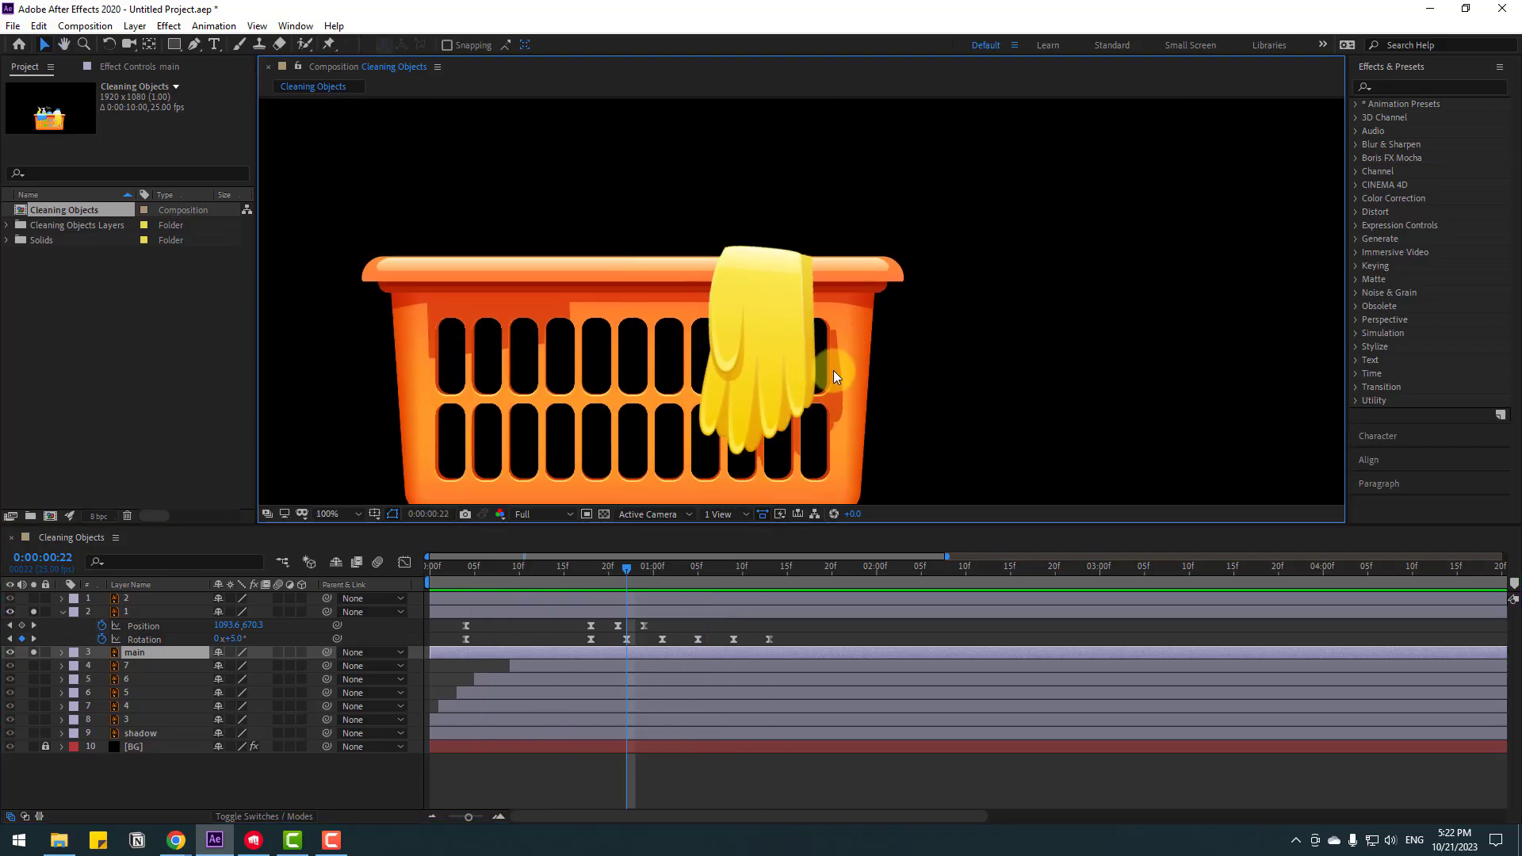
scroll(835, 371, down, 2)
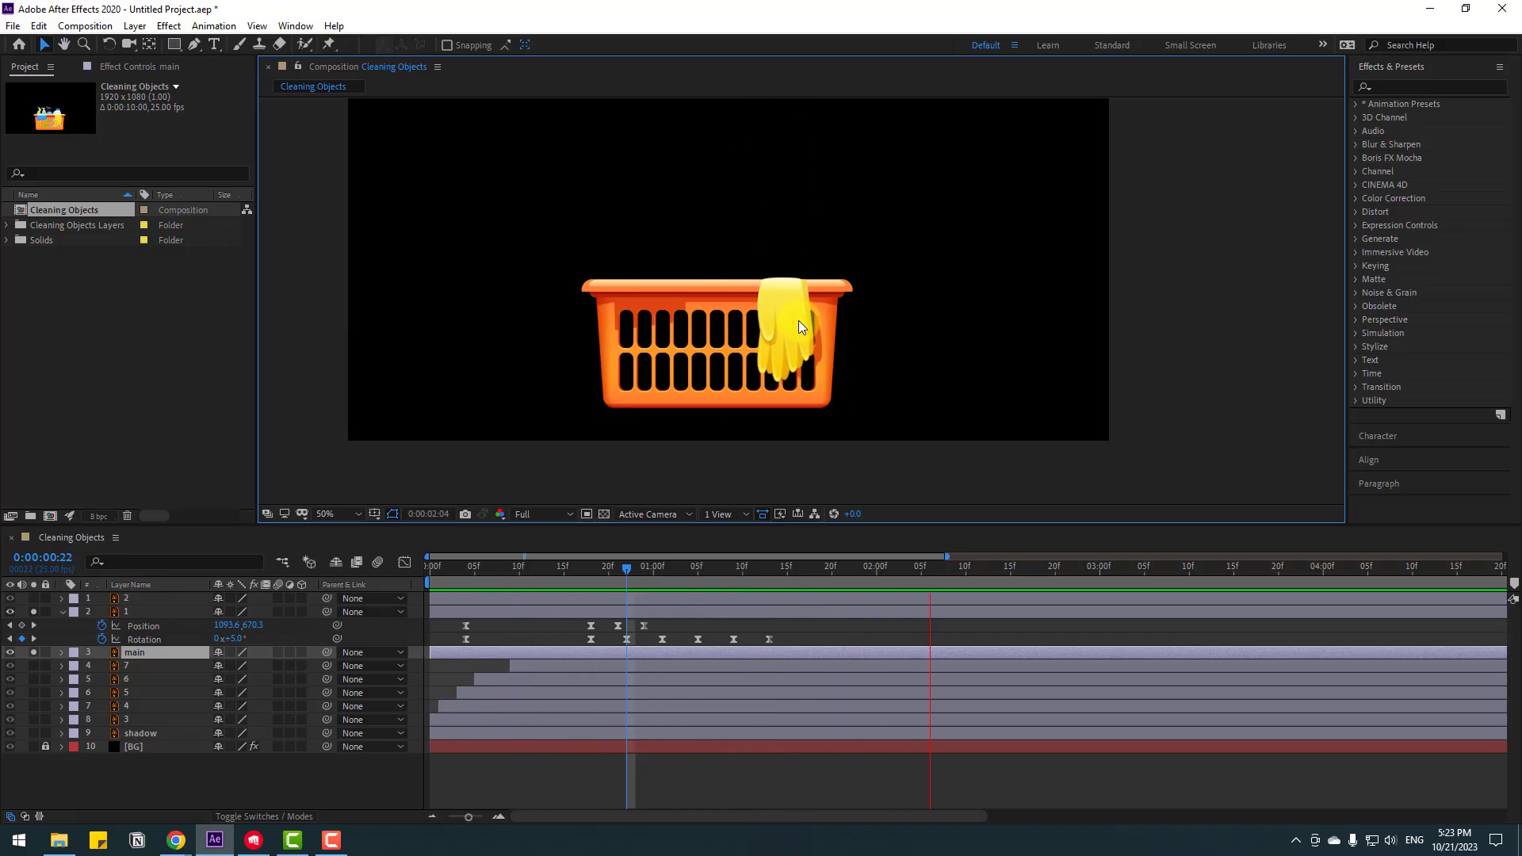
- Fit the composition in view and turn off solo for the main basket layer and the gloves layer
click(326, 517)
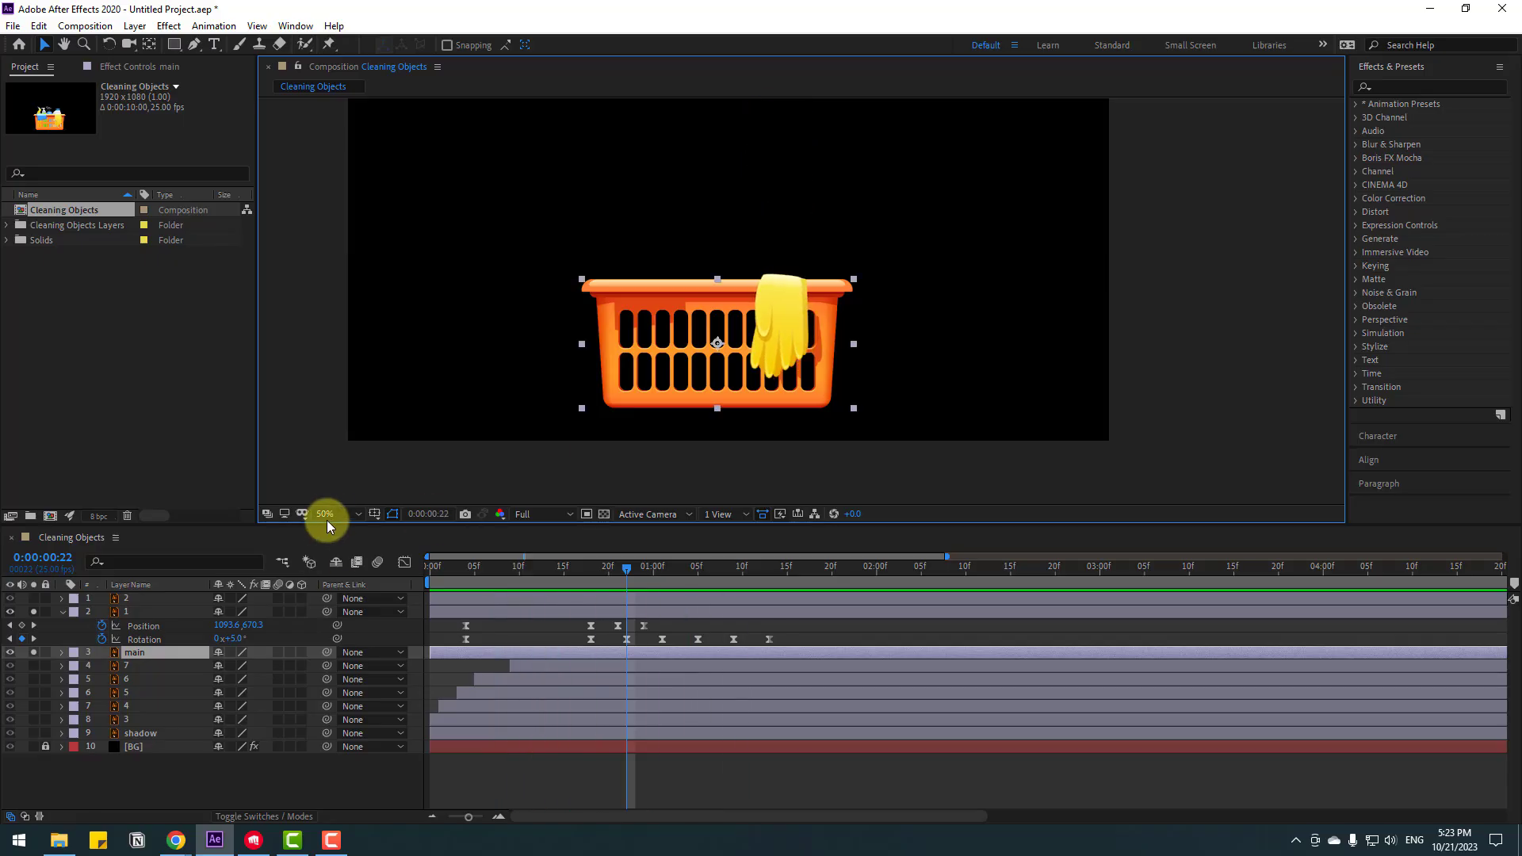
click(69, 621)
click(33, 651)
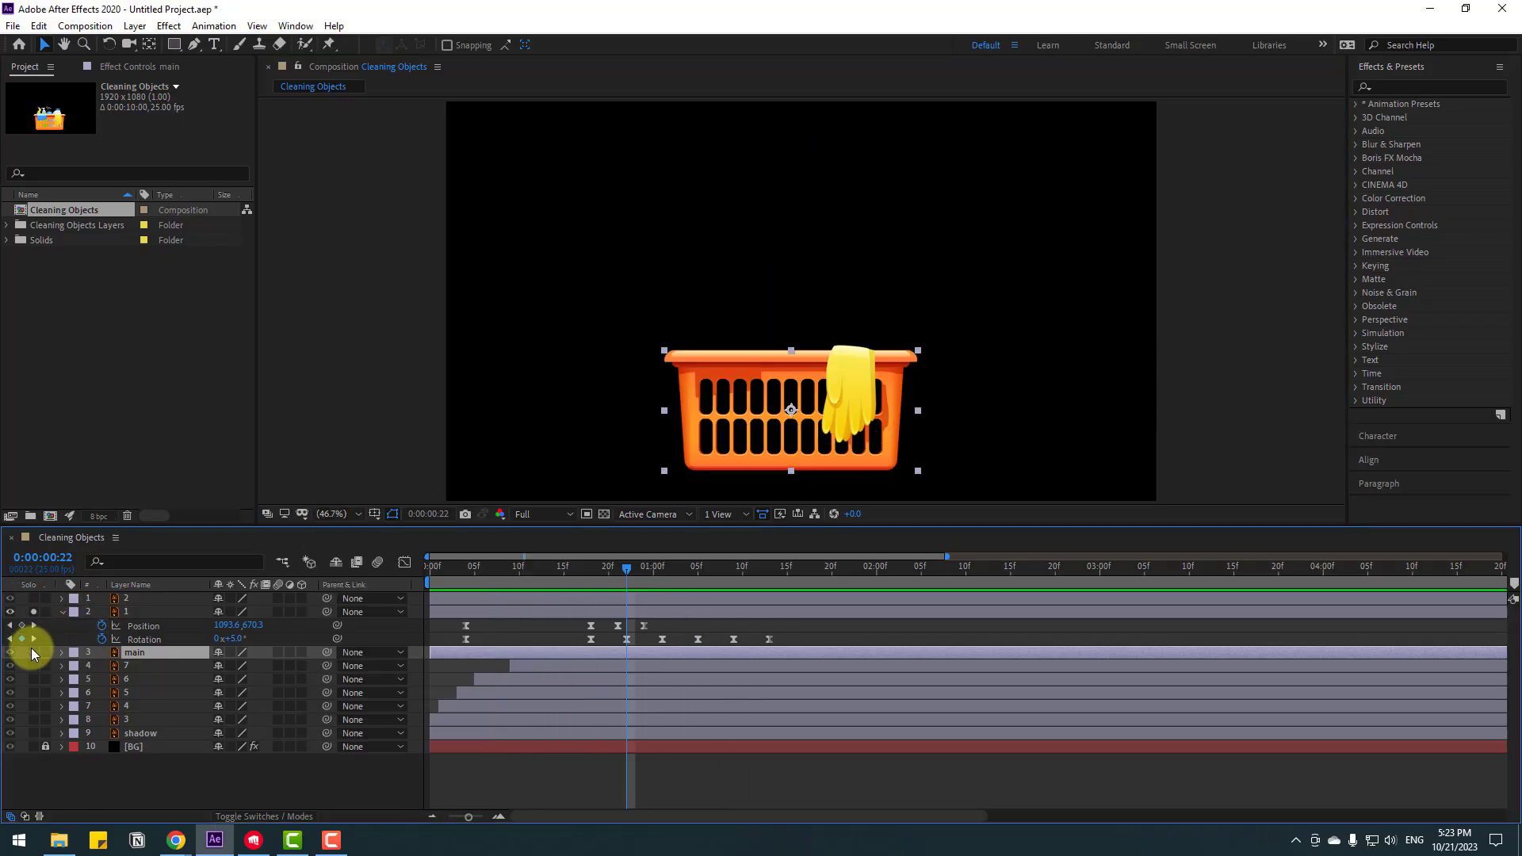
click(35, 612)
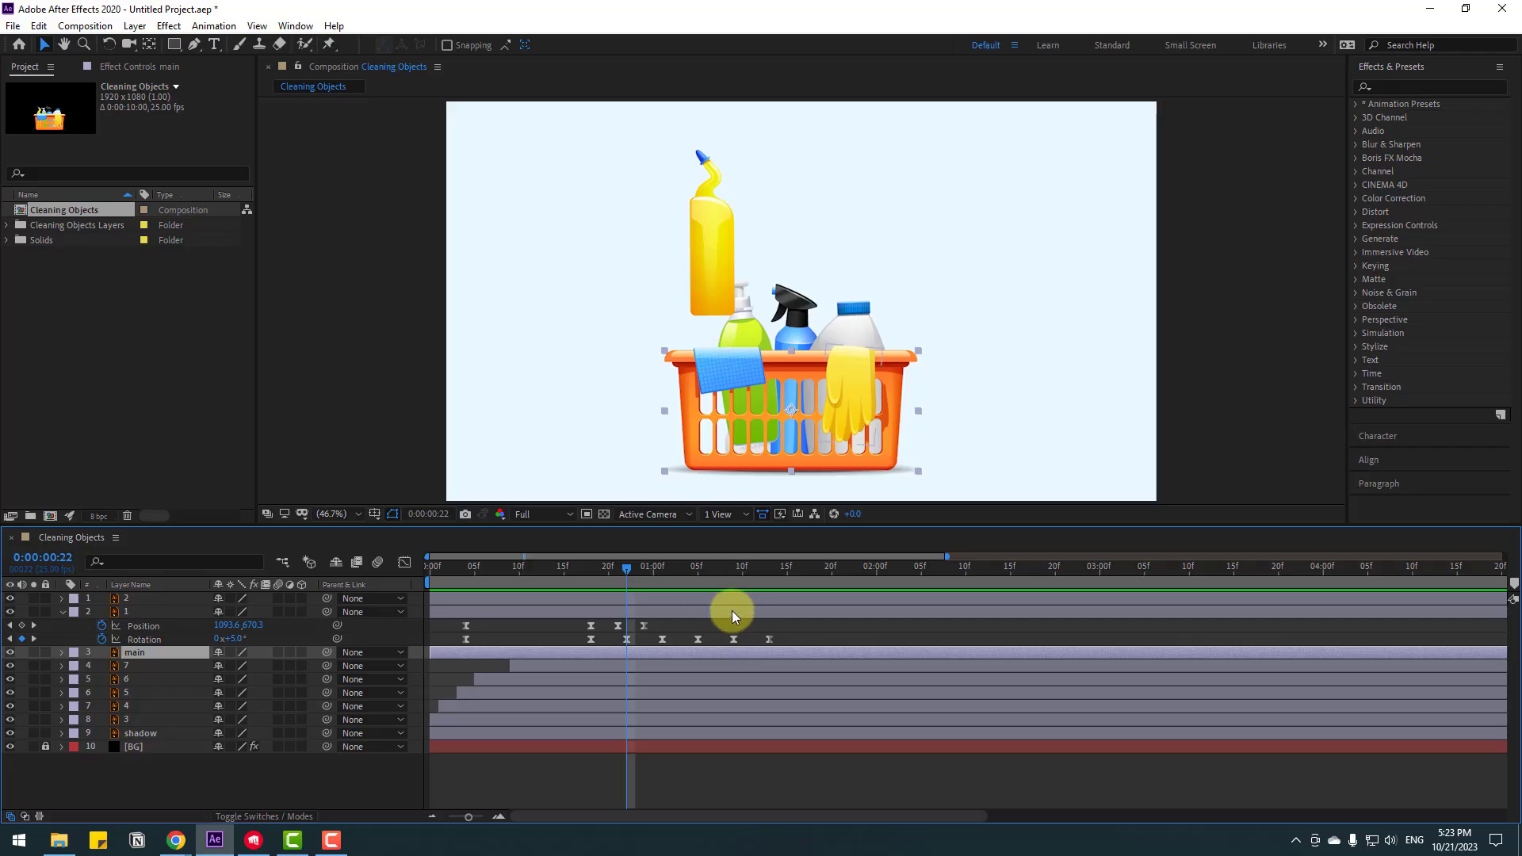
- Copy the gloves' Position, Scale and Rotation keyframes onto the blue cloth layer, starting at 0:00:00:00
click(131, 613)
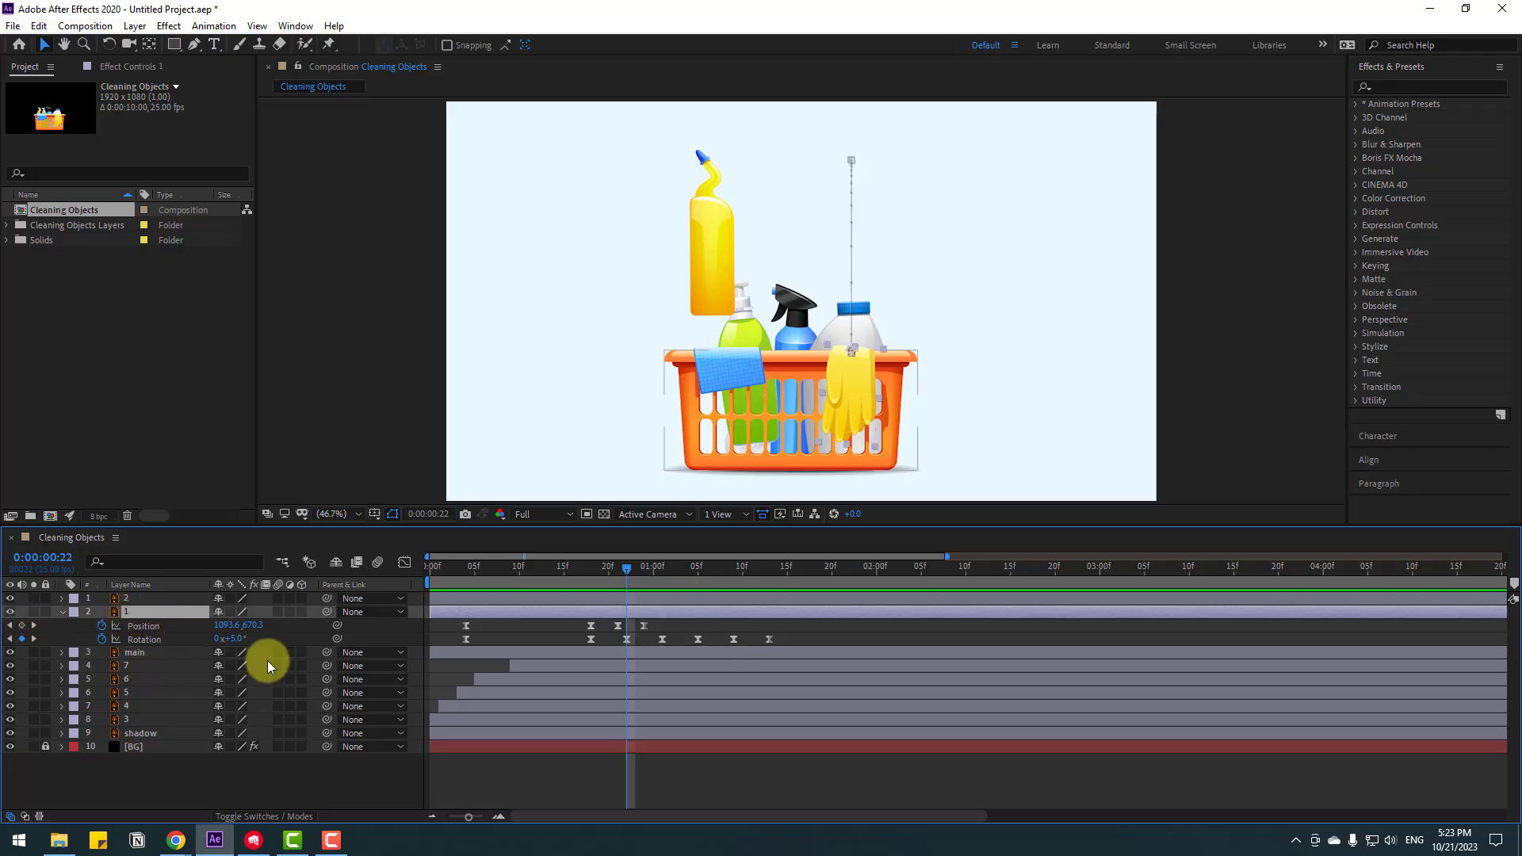
key(u)
key(u)
drag(807, 623, 423, 654)
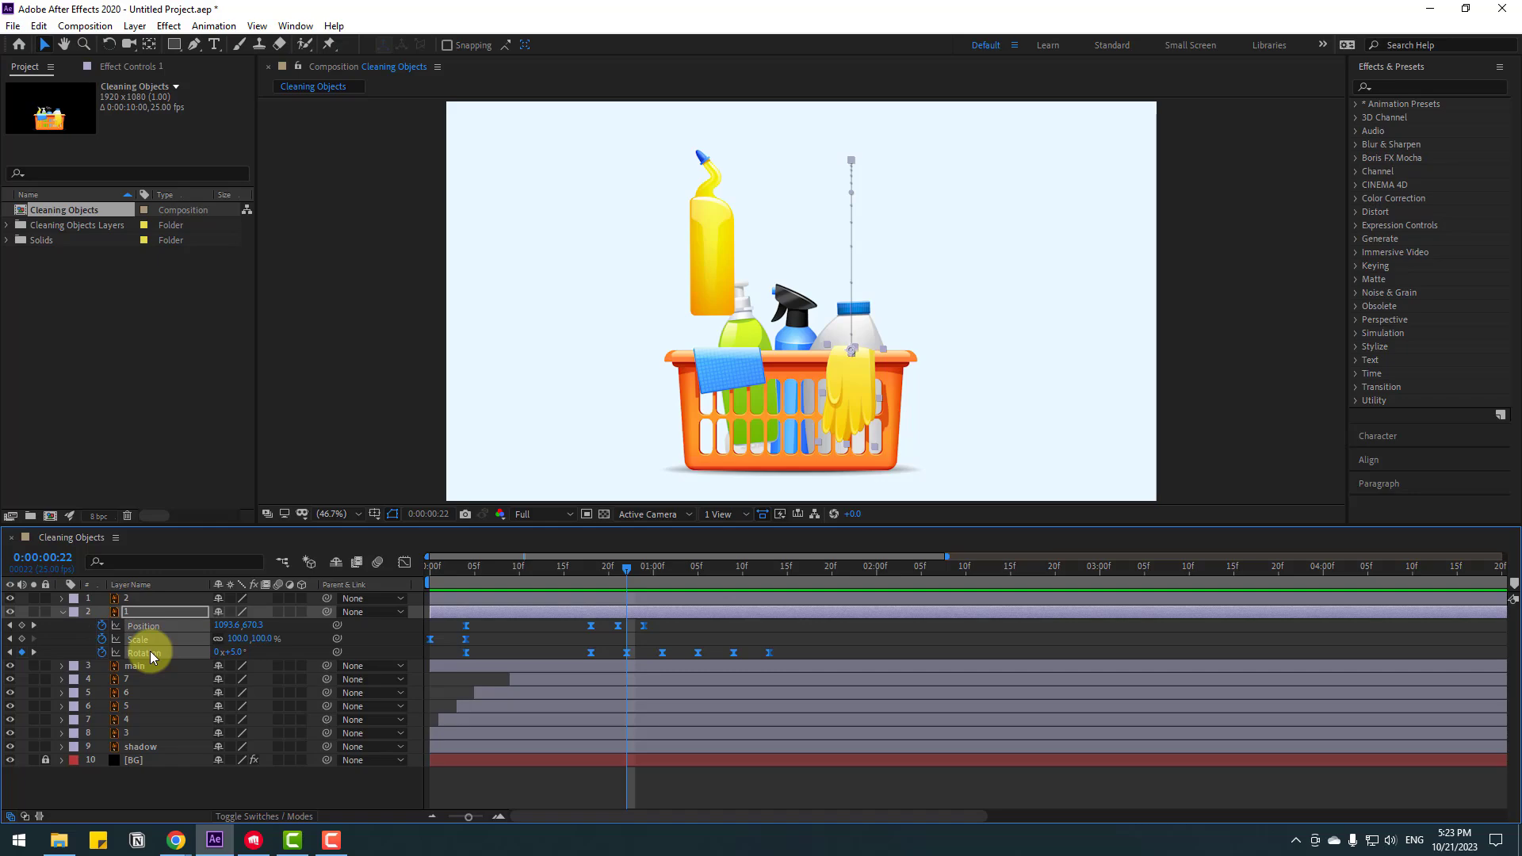
click(137, 600)
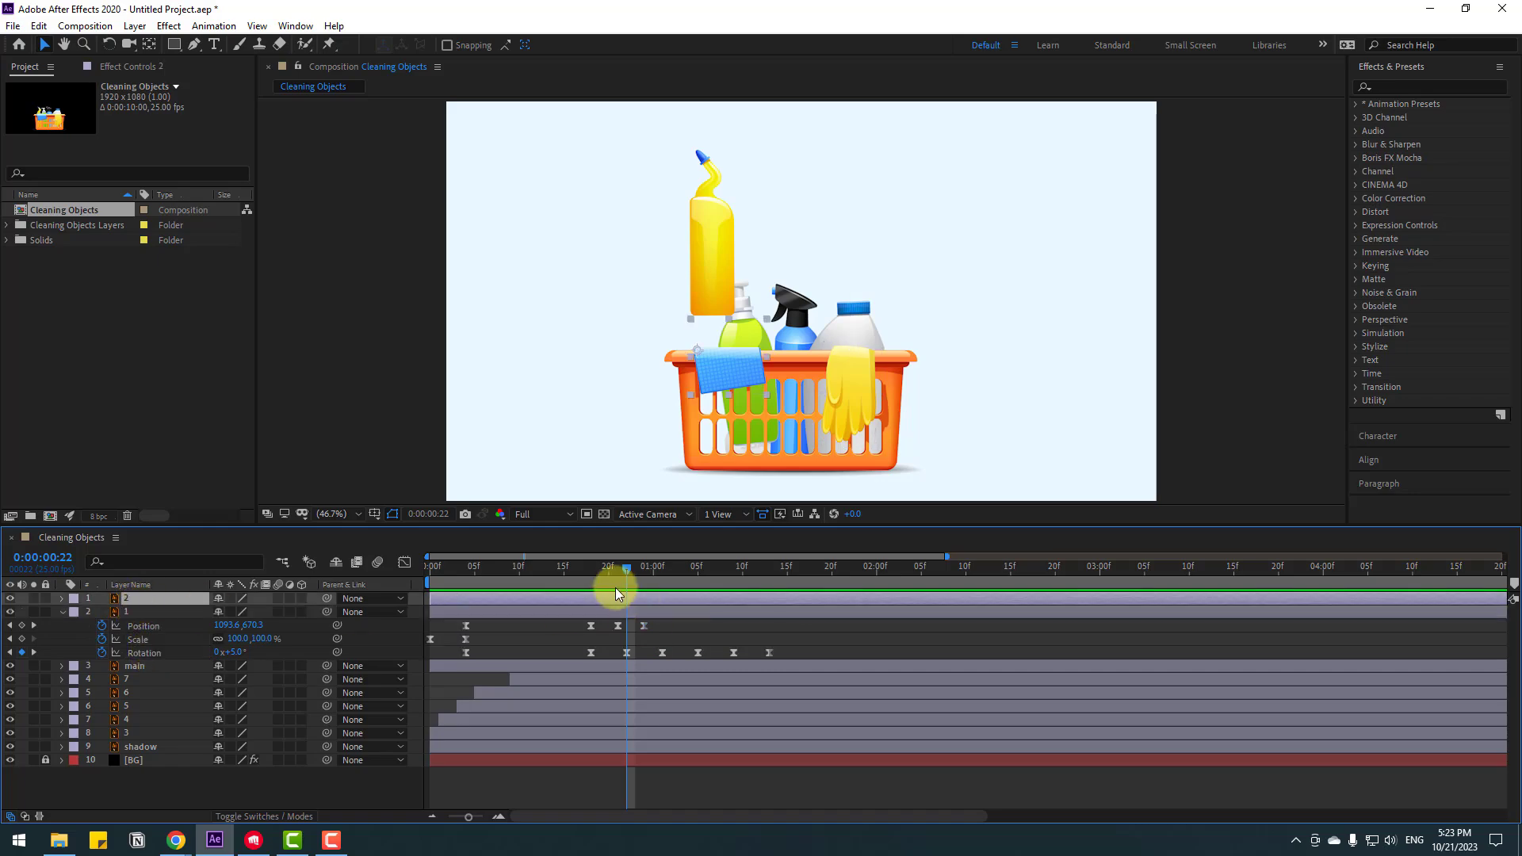
drag(596, 573, 412, 573)
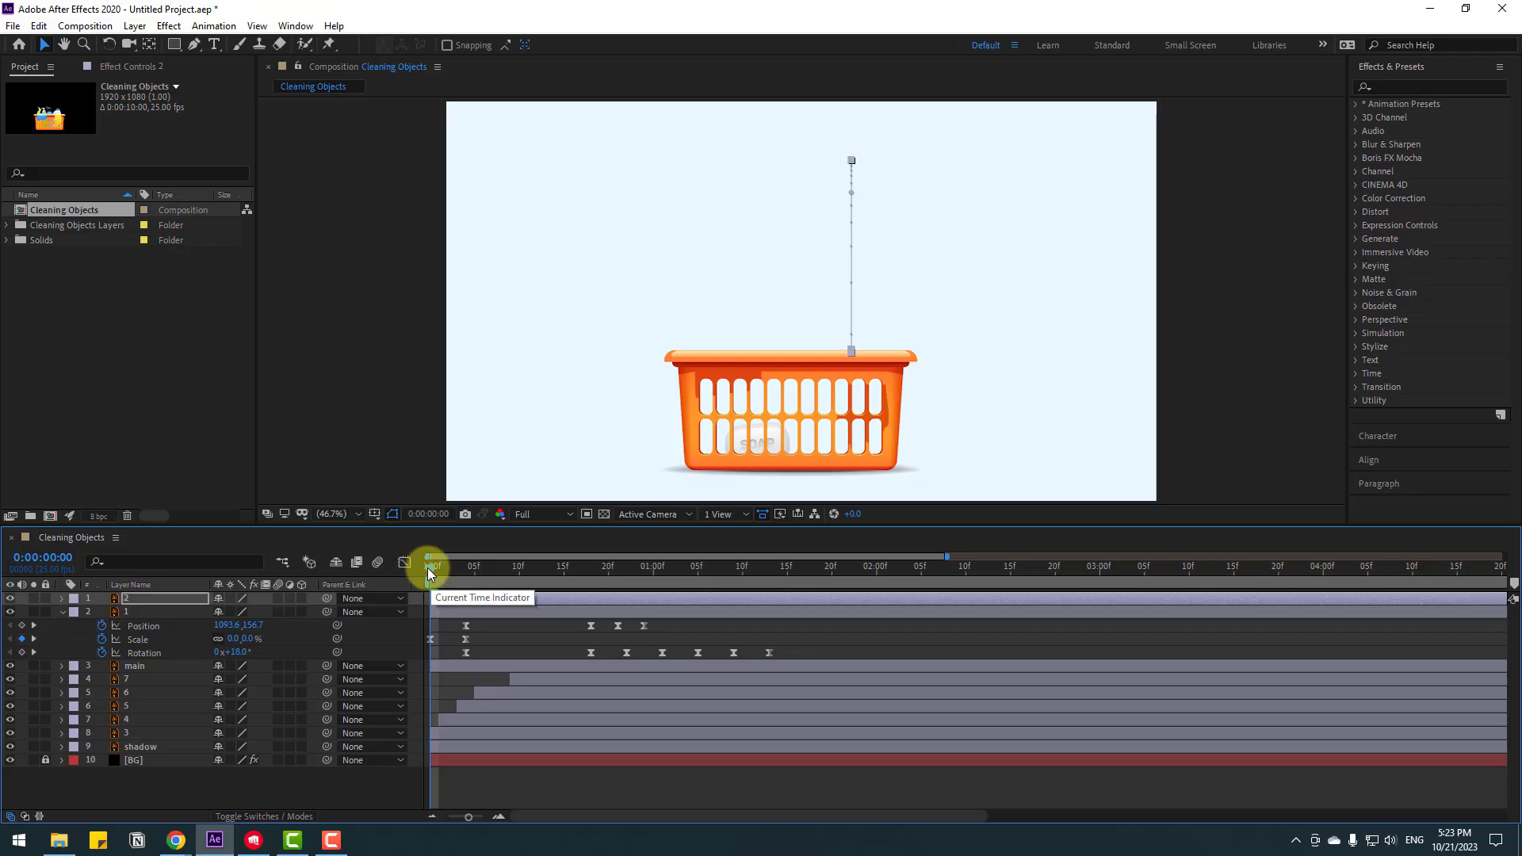
key(p)
- Move all of the blue cloth's Position keyframes to X 649.6 and preview the drop
drag(511, 573, 644, 576)
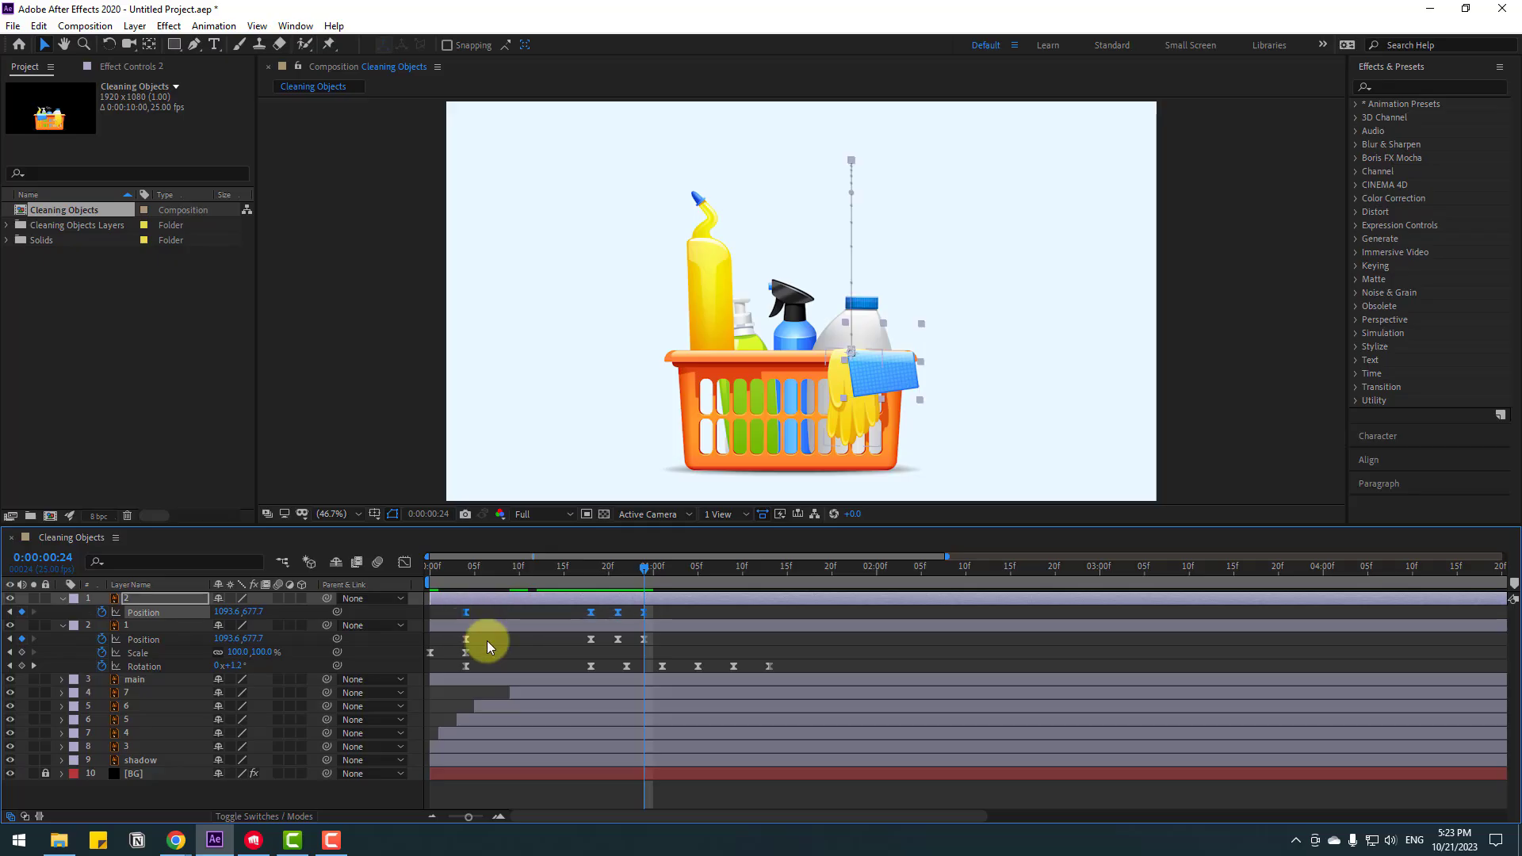
drag(253, 604, 16, 616)
key(space)
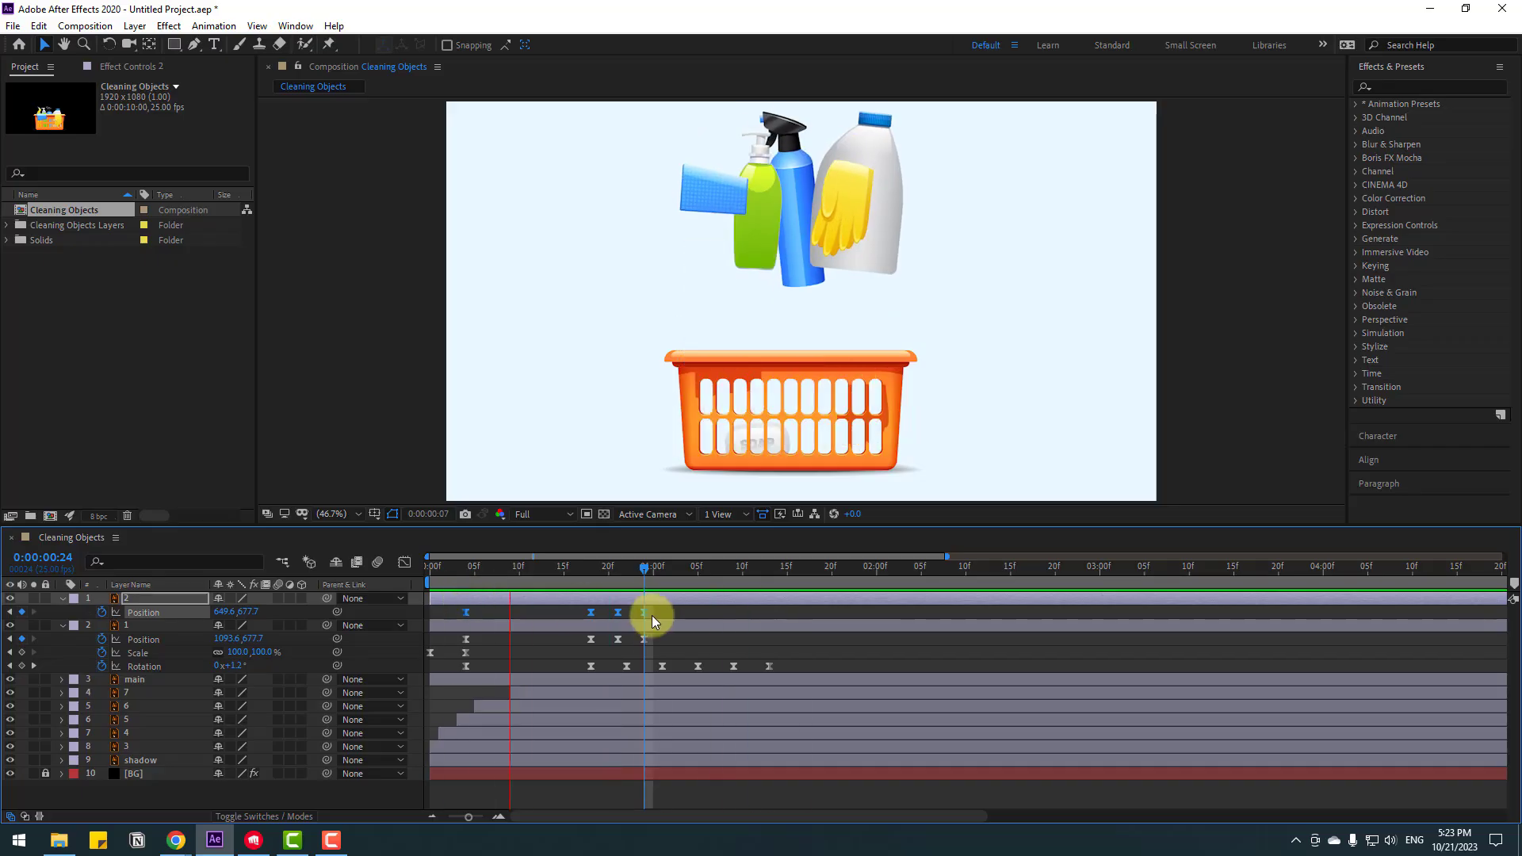
key(space)
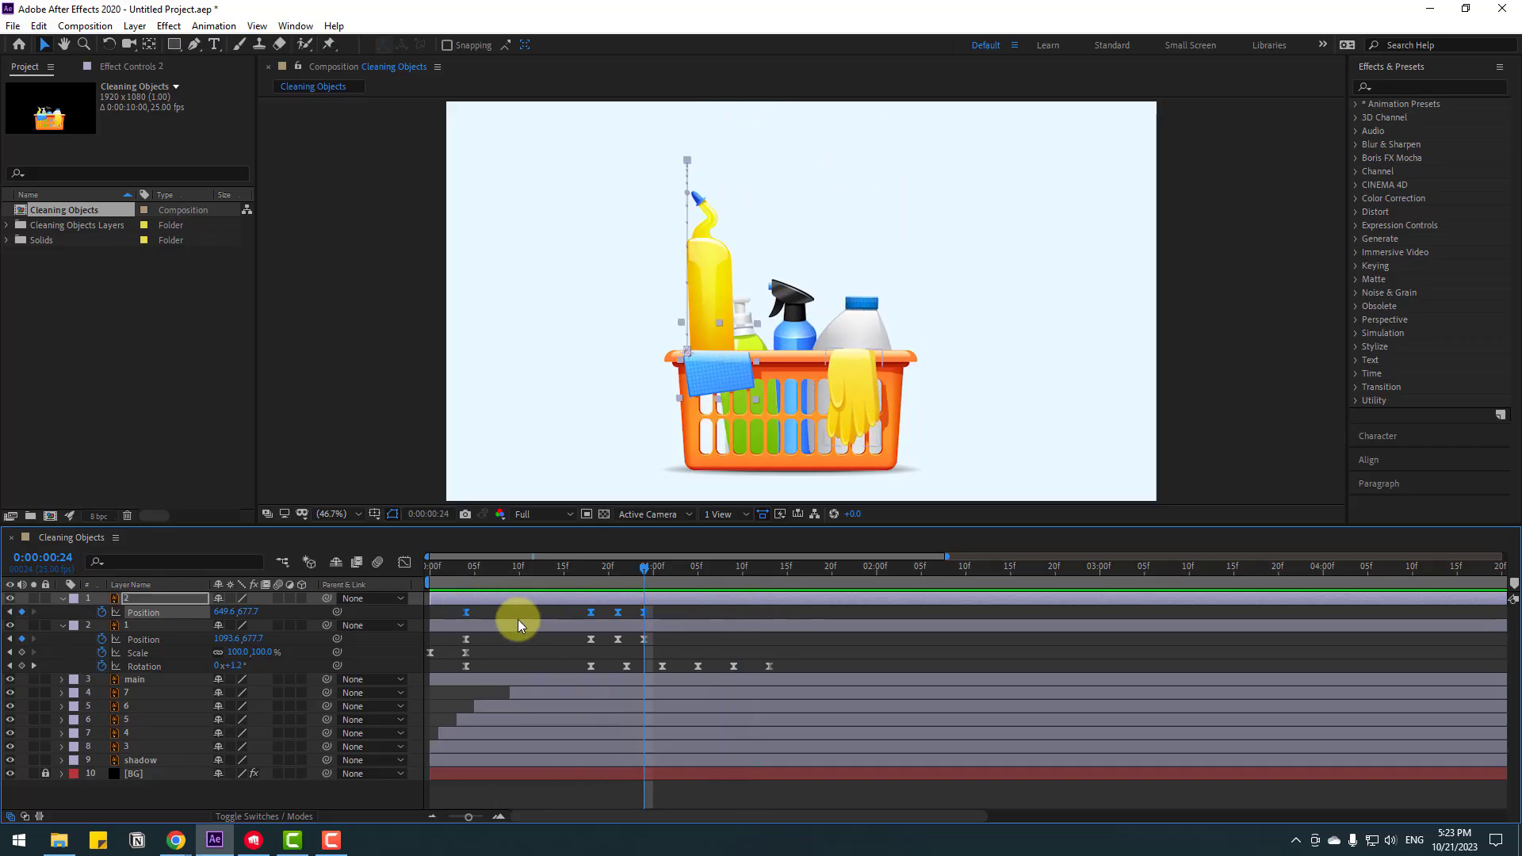
- Stagger the last two objects by starting the gloves layer at frame 12 and the cloth layer at frame 17, and preview the timing
click(62, 599)
click(62, 613)
drag(428, 567, 607, 584)
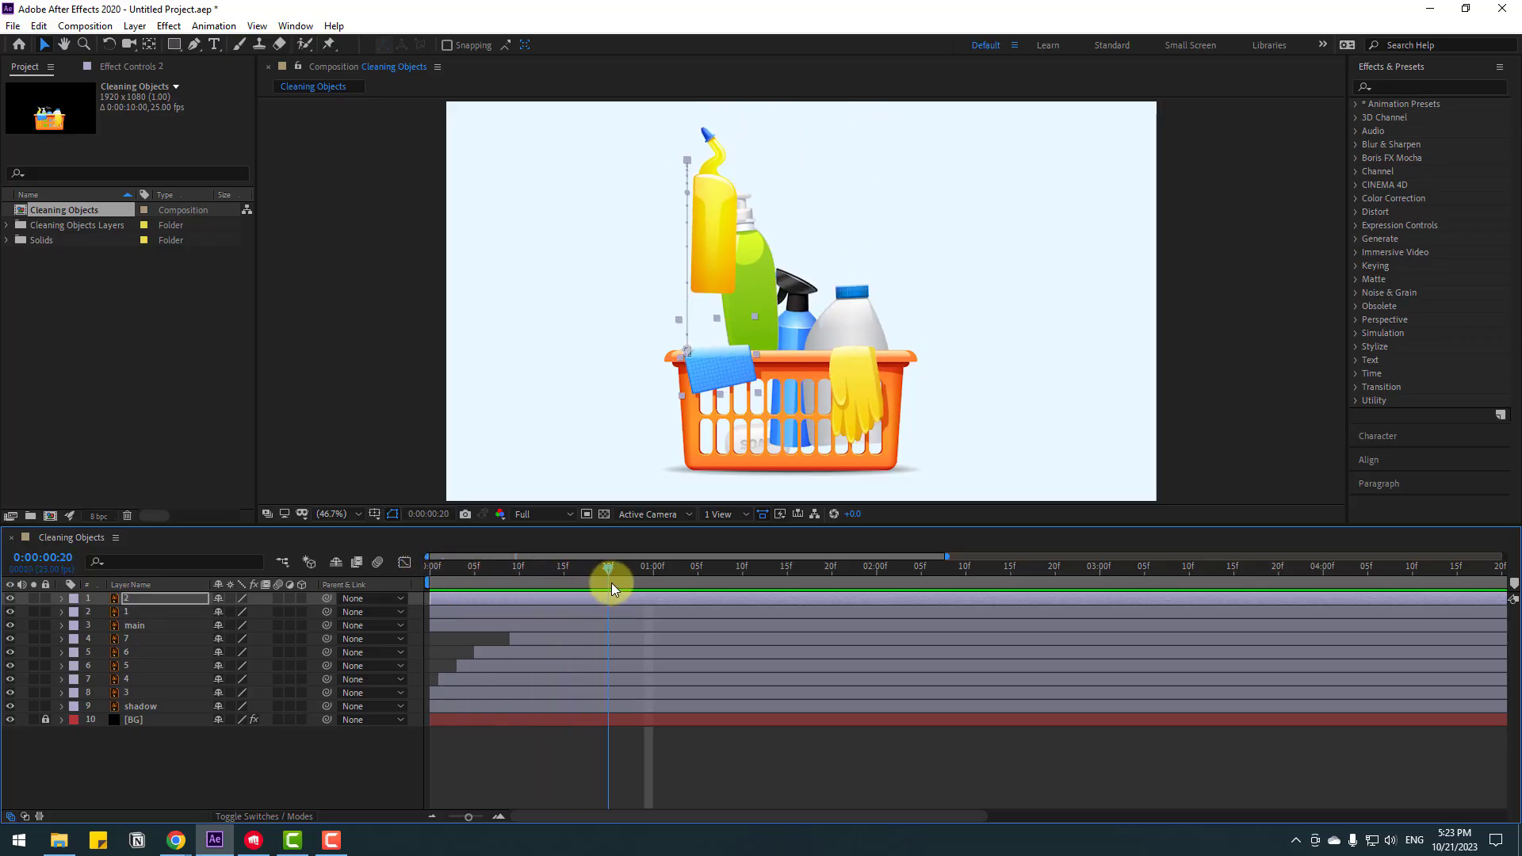
click(149, 613)
drag(426, 612, 588, 606)
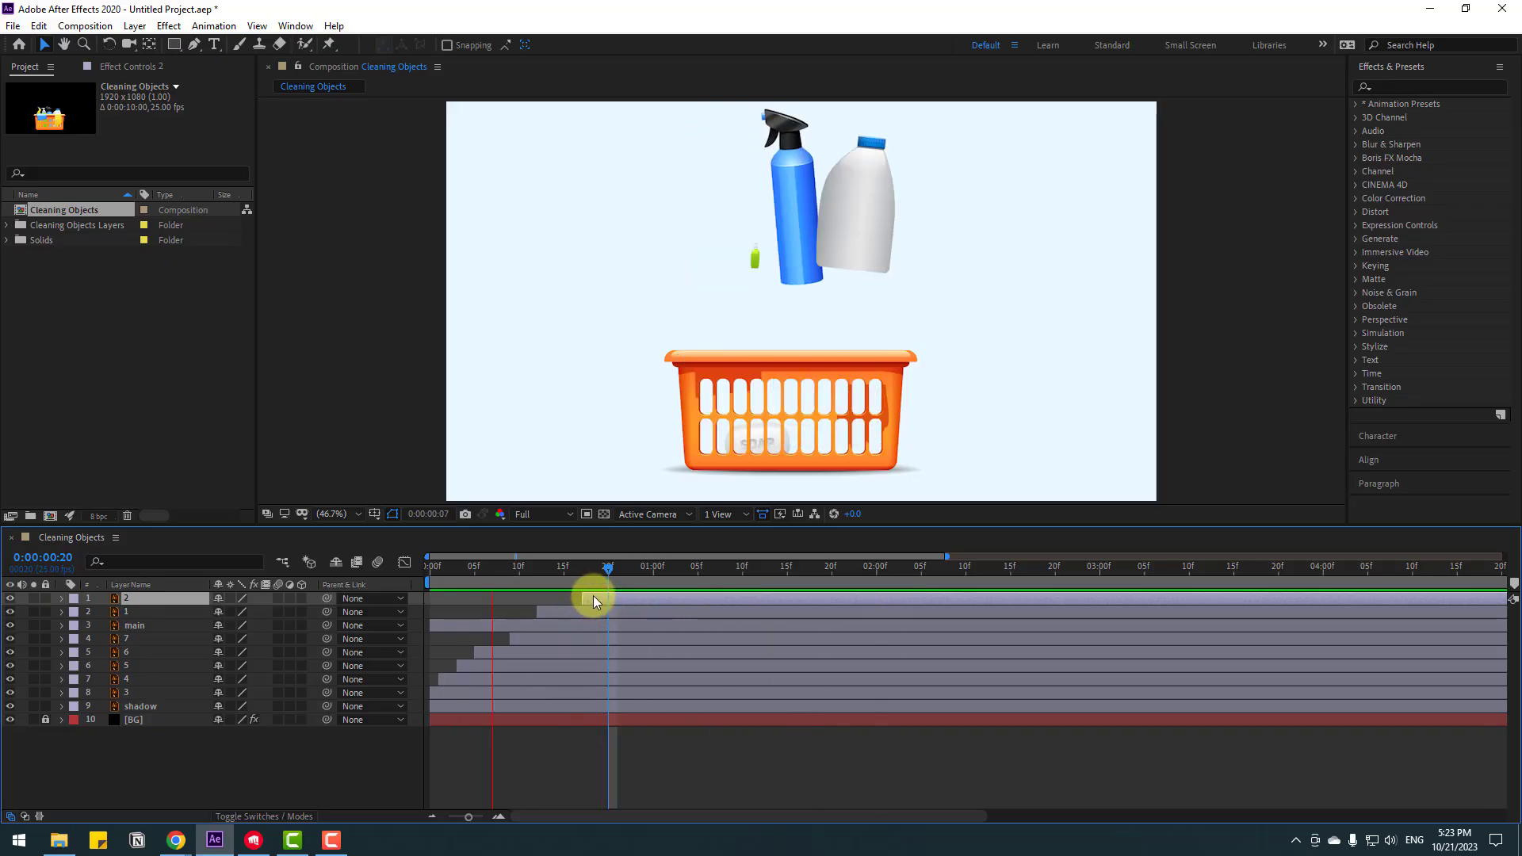
key(space)
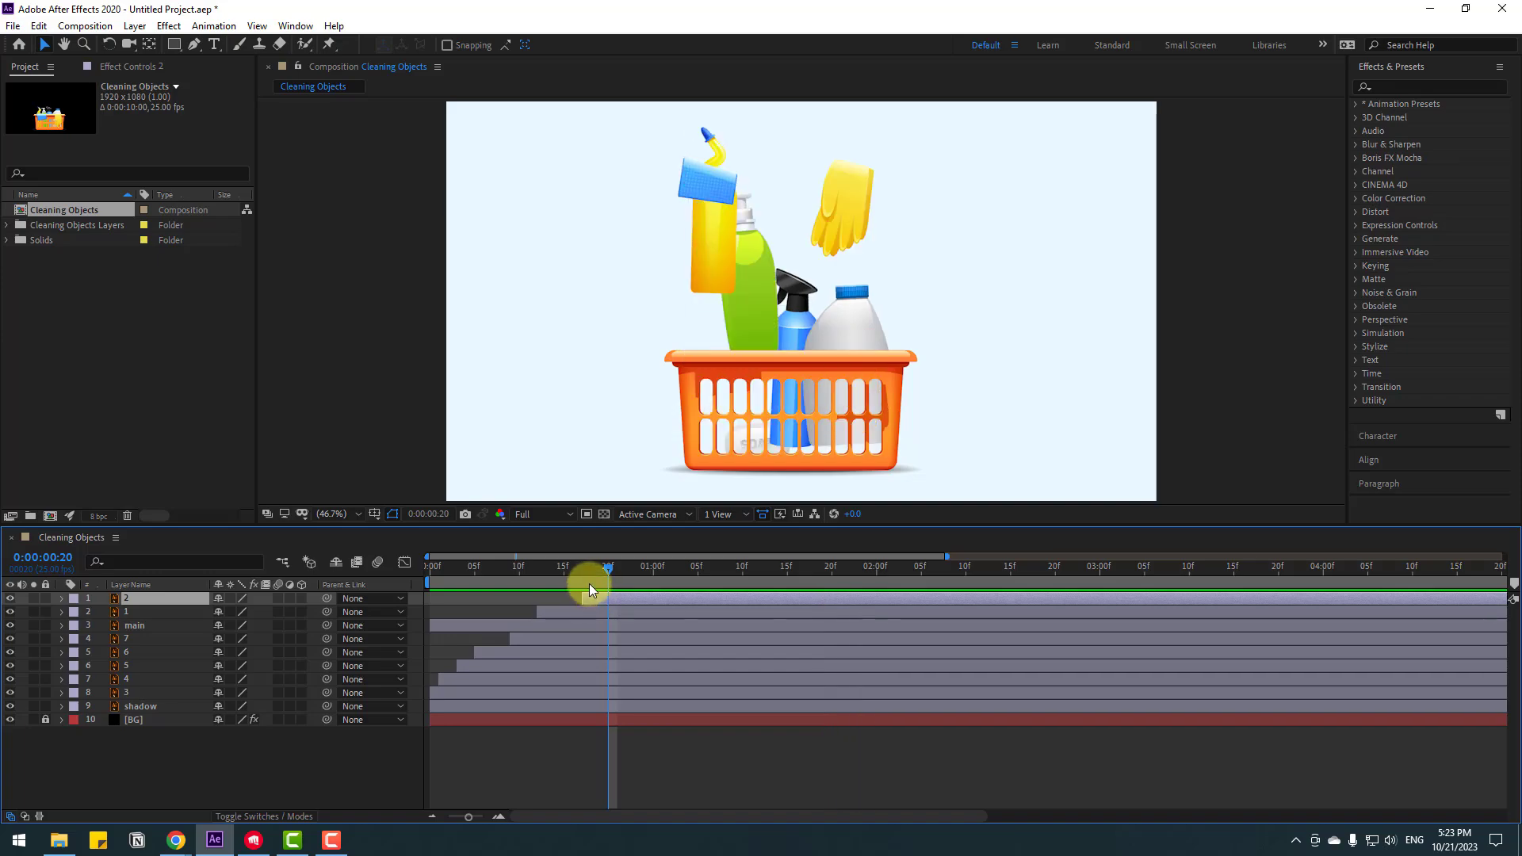
key(space)
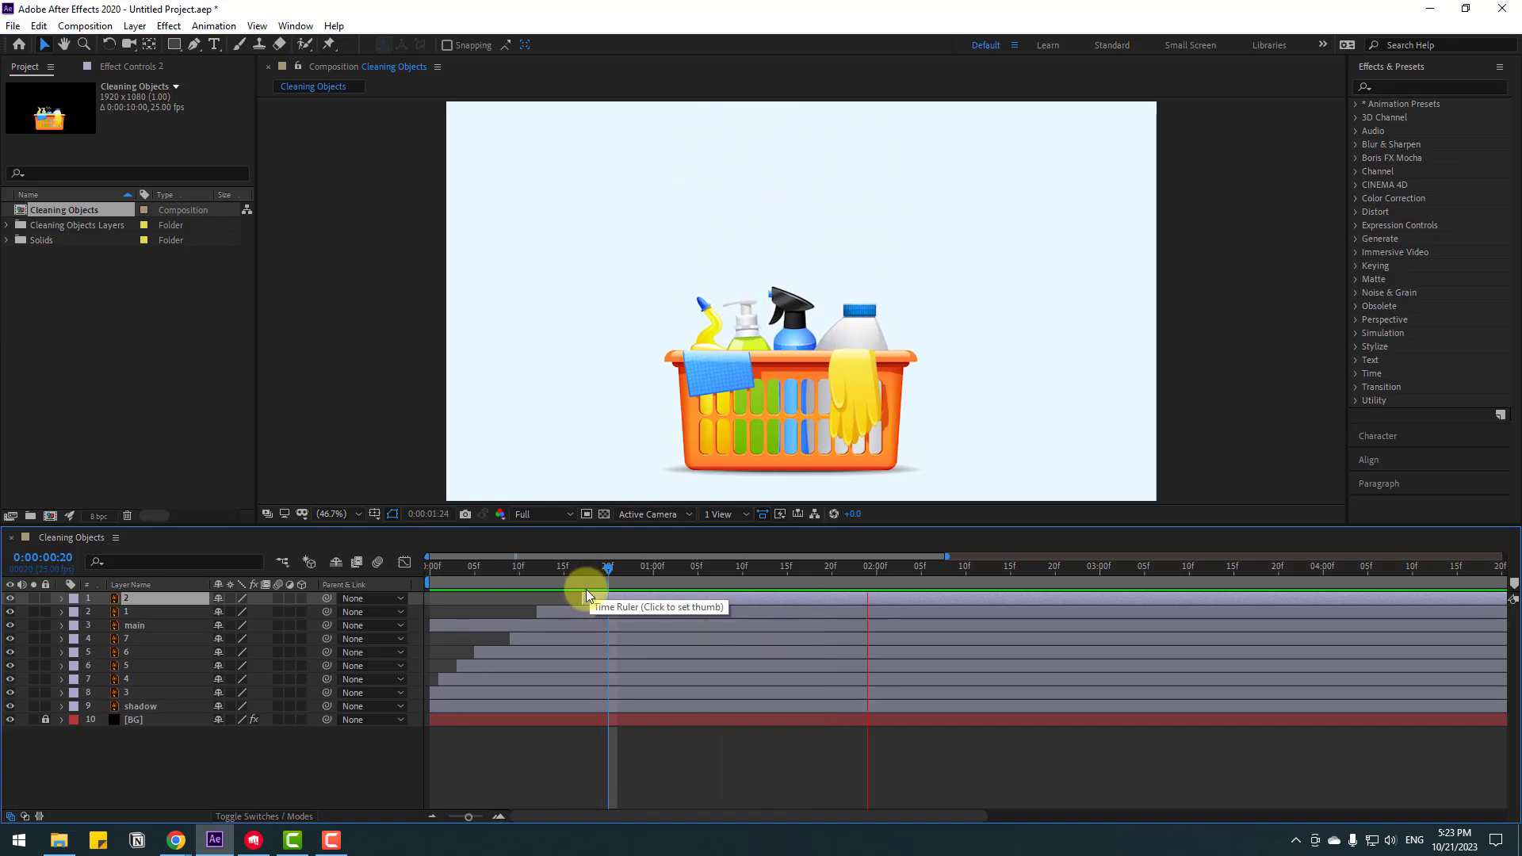
- Soften the cloth's bounce by setting its Position keyframe at 0:00:01:13 to Y 672.7, and preview it
drag(563, 567, 734, 568)
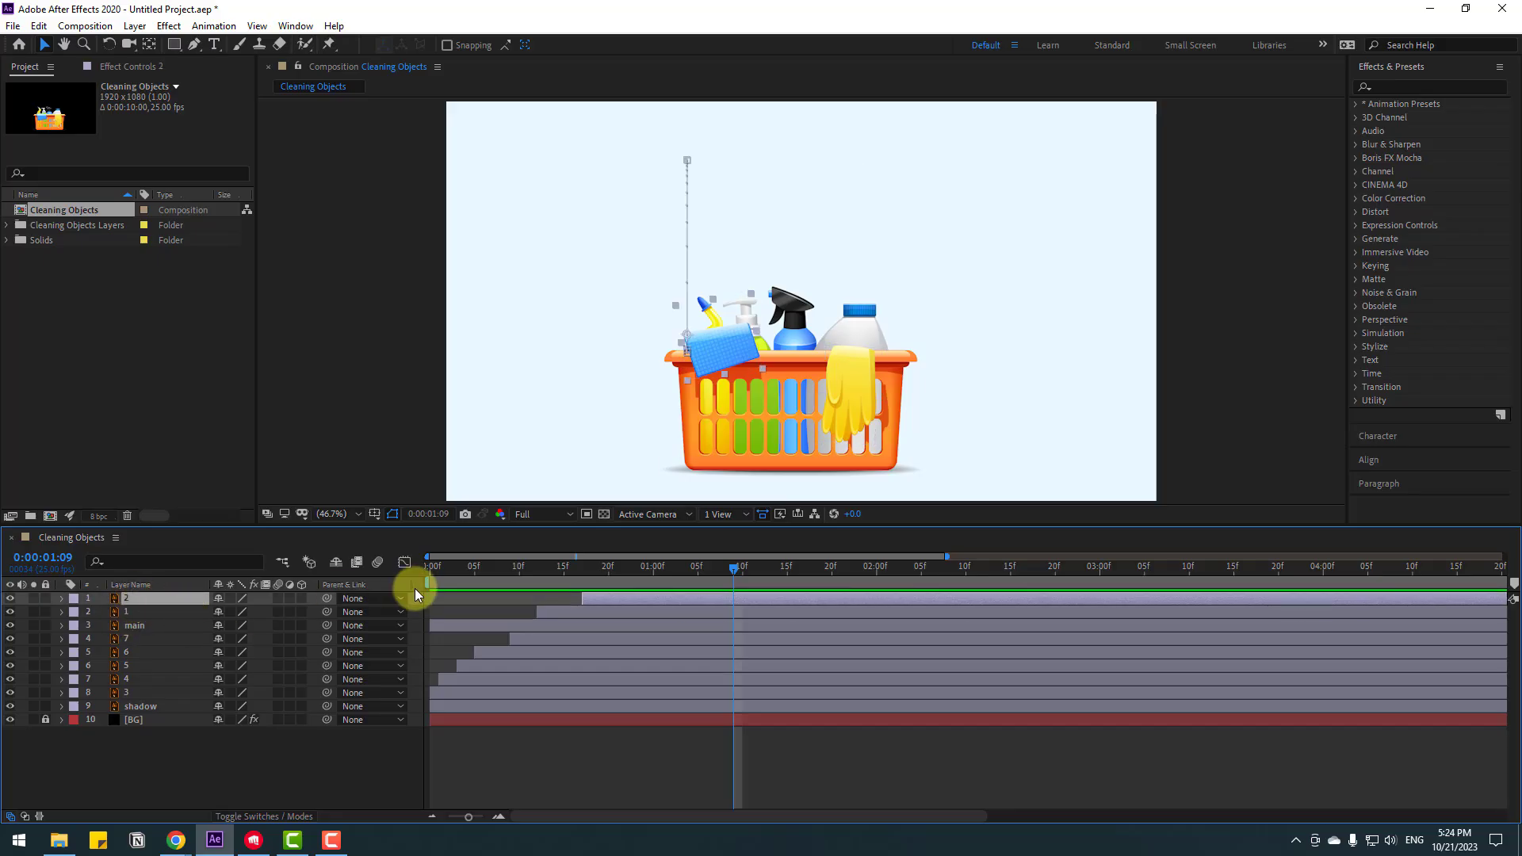
key(u)
scroll(684, 560, right, 2)
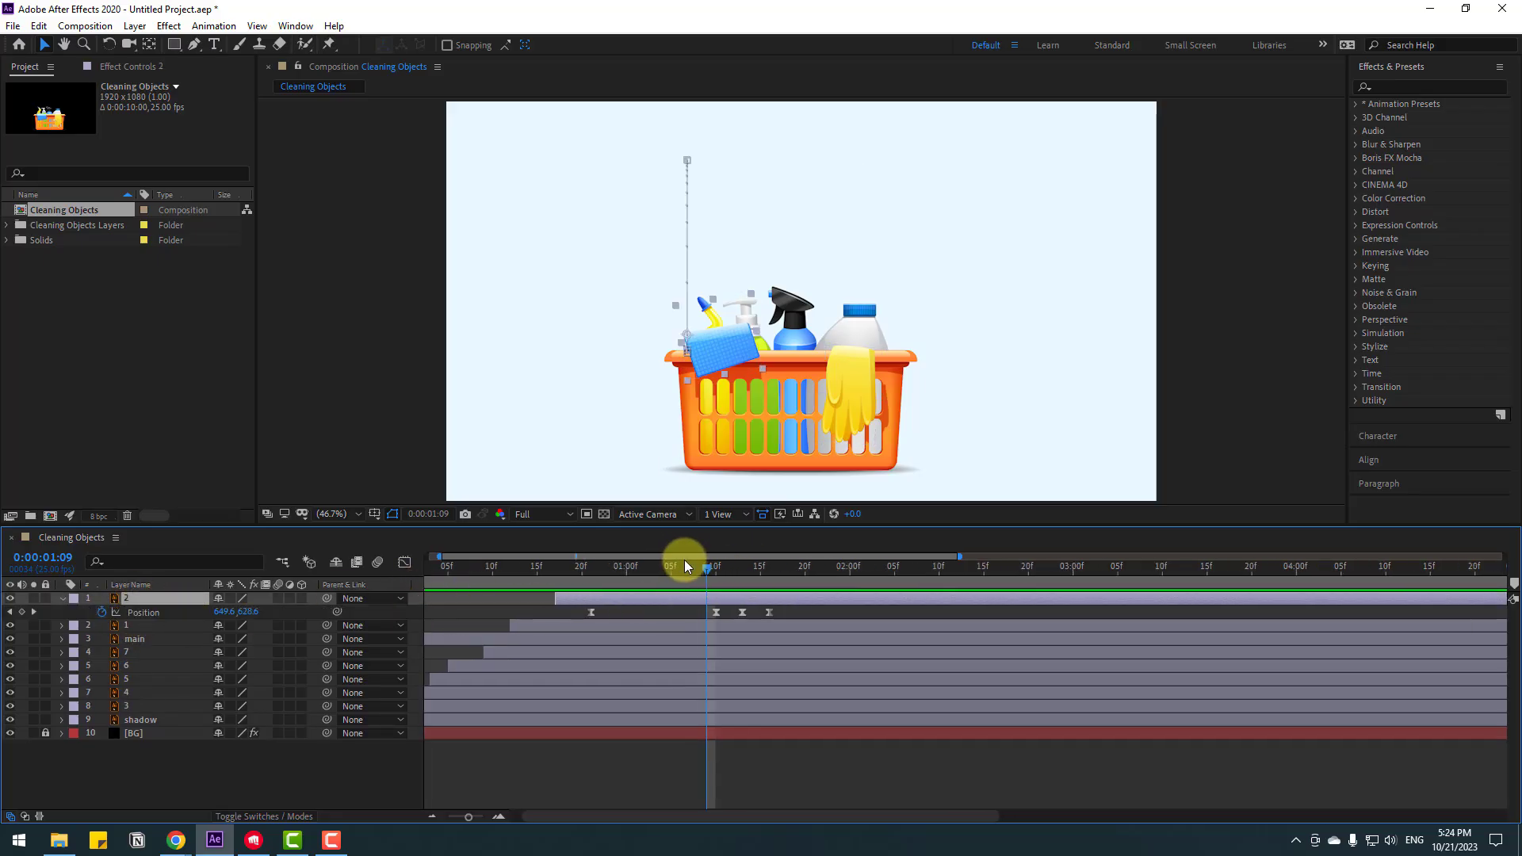
drag(678, 562, 746, 572)
click(743, 613)
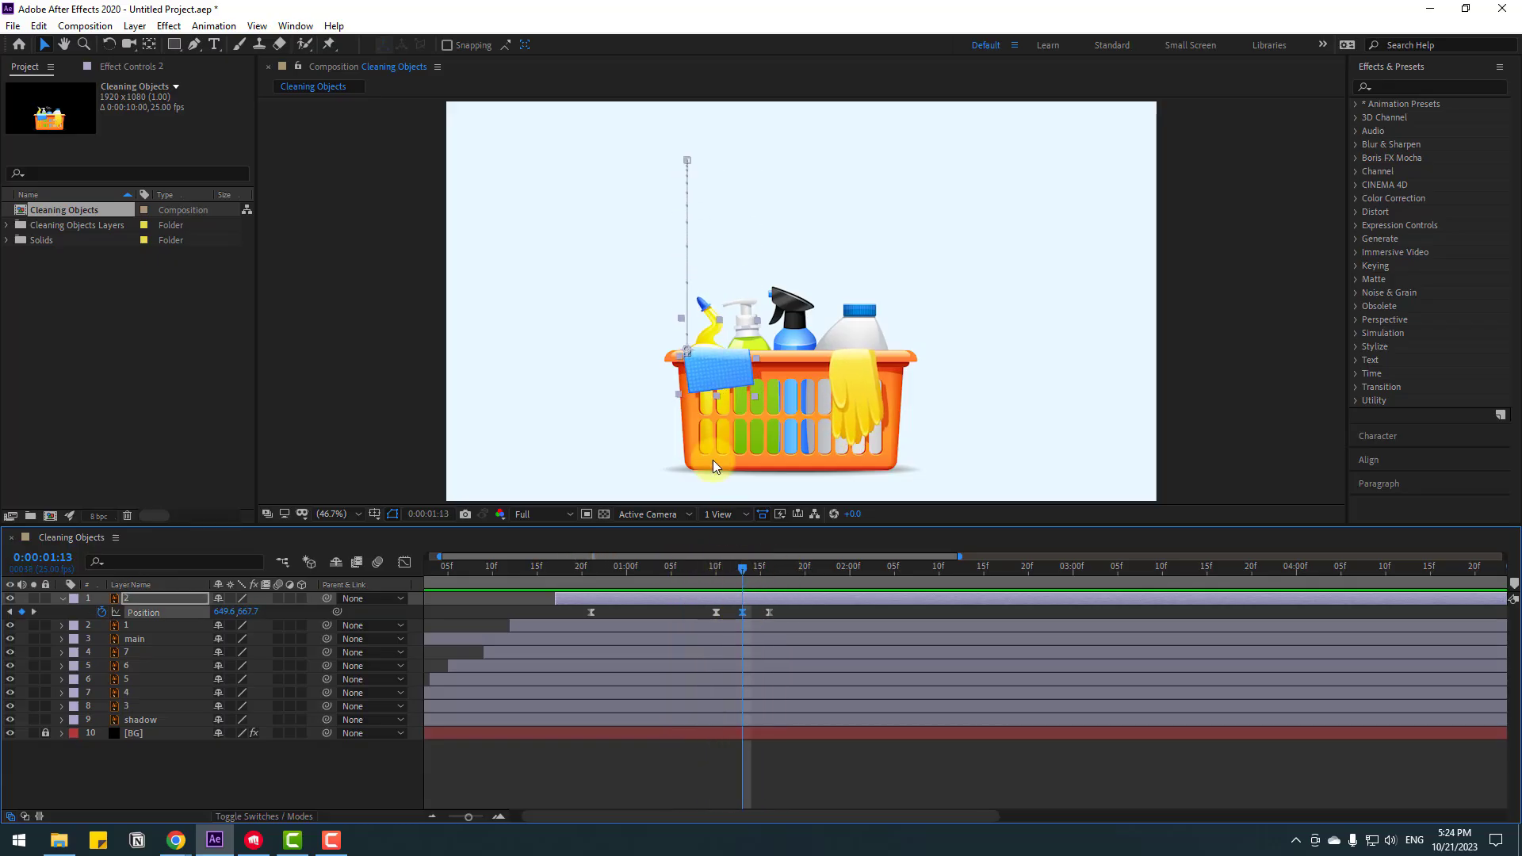
scroll(698, 381, up, 6)
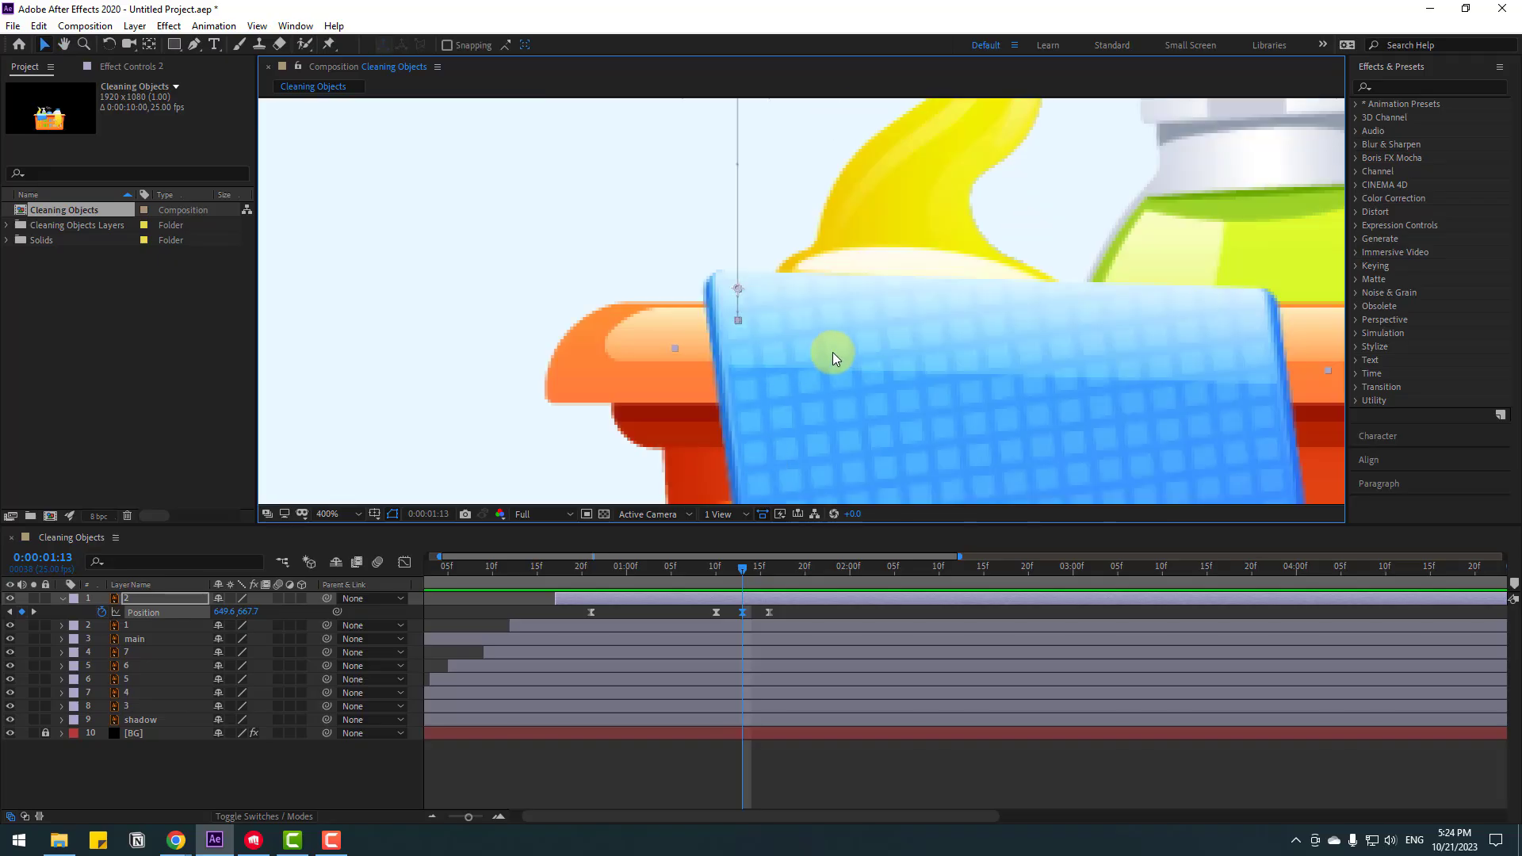
drag(833, 358, 833, 373)
scroll(833, 371, down, 4)
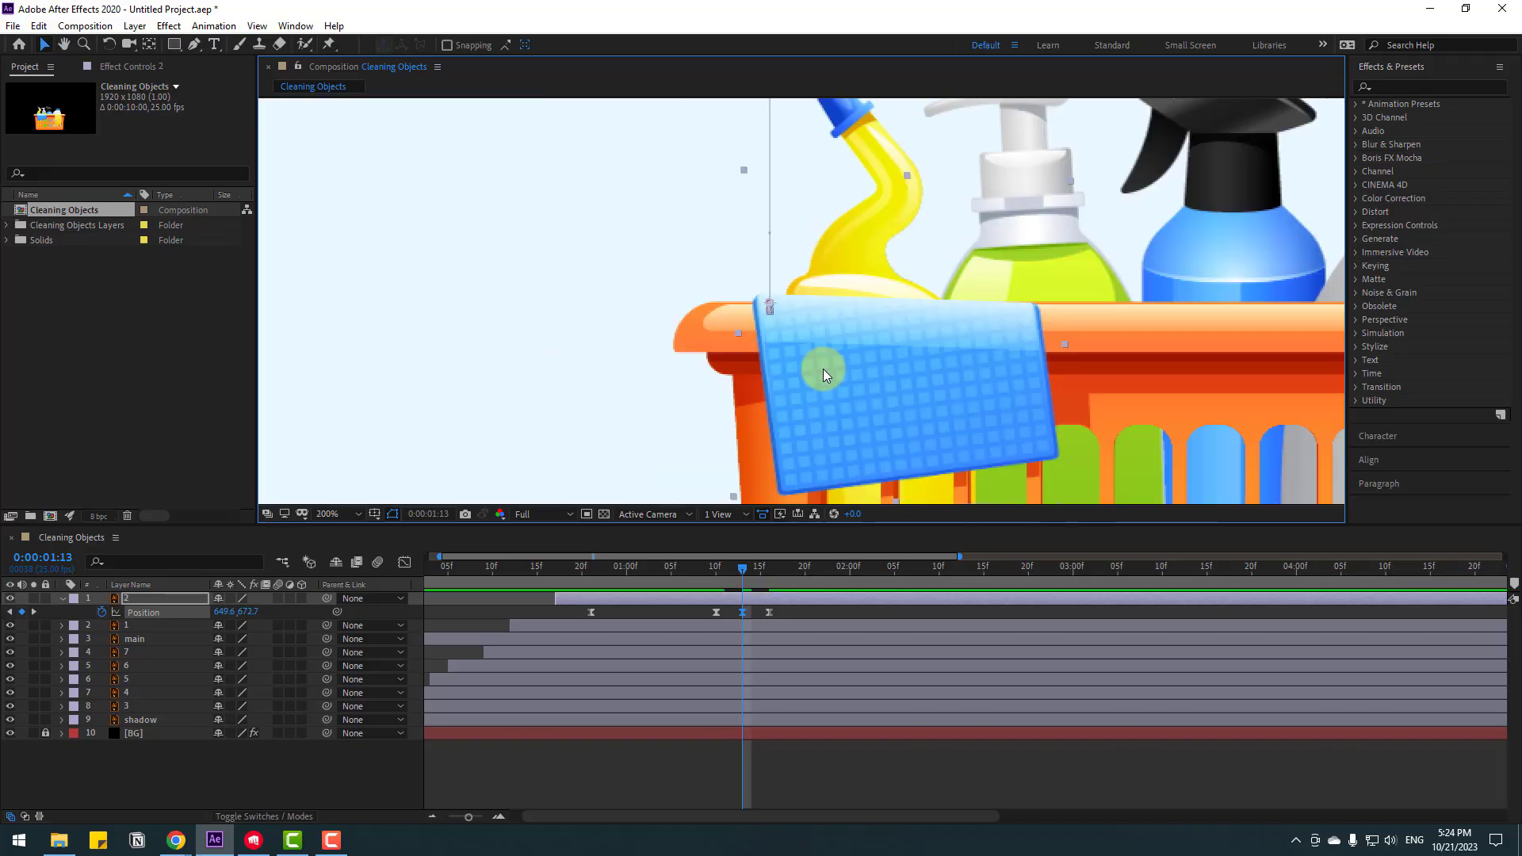
key(space)
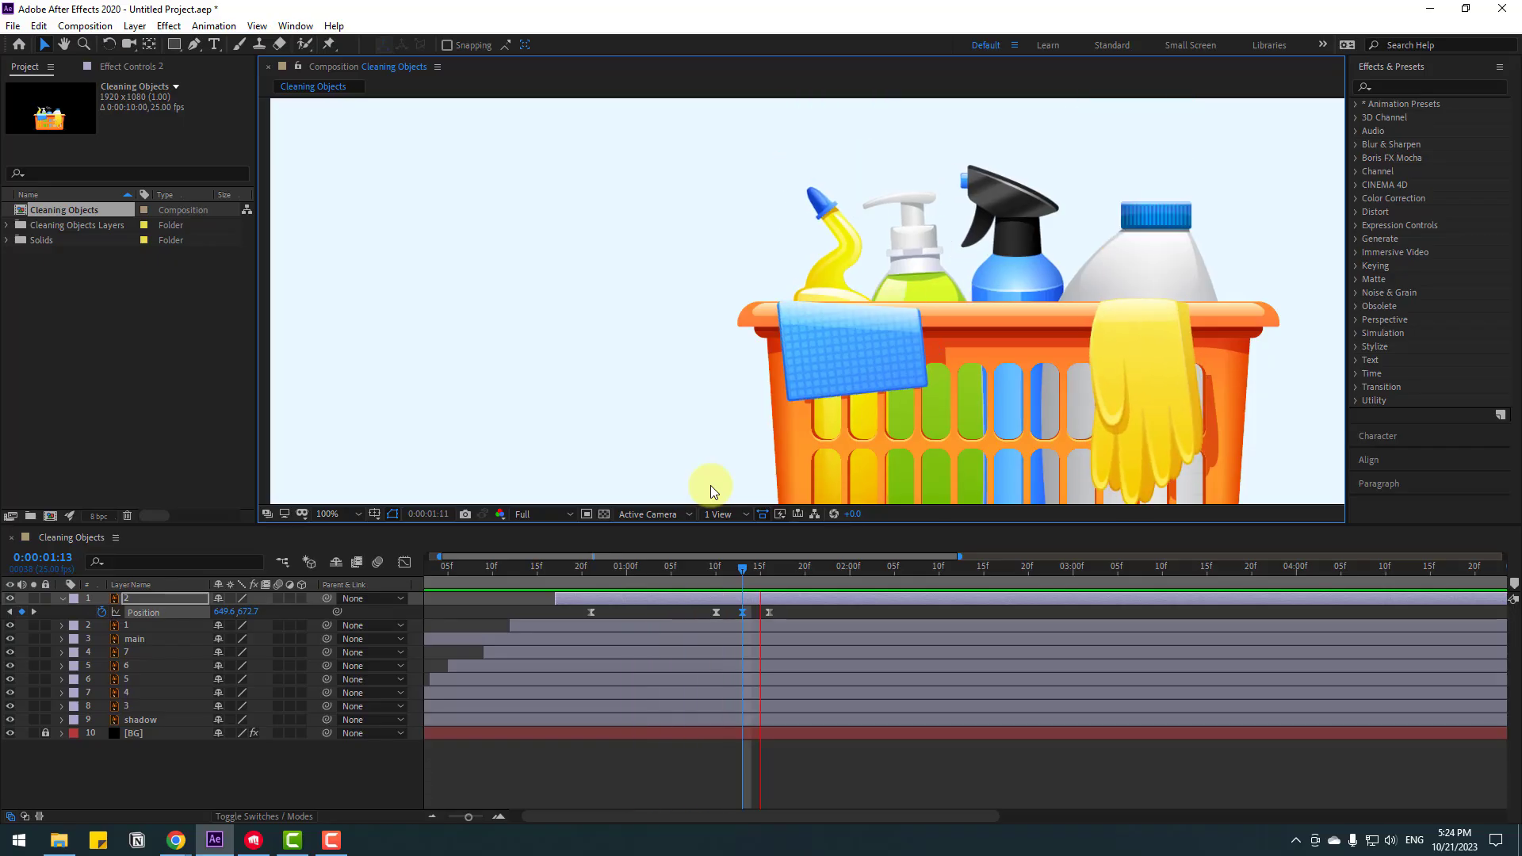
- Delete the cloth's two bounce Position keyframes after 0:00:01:10 and reveal all of its animated properties
mouse_move(703, 579)
mouse_down()
mouse_move(770, 567)
mouse_move(716, 570)
mouse_up()
key(Delete)
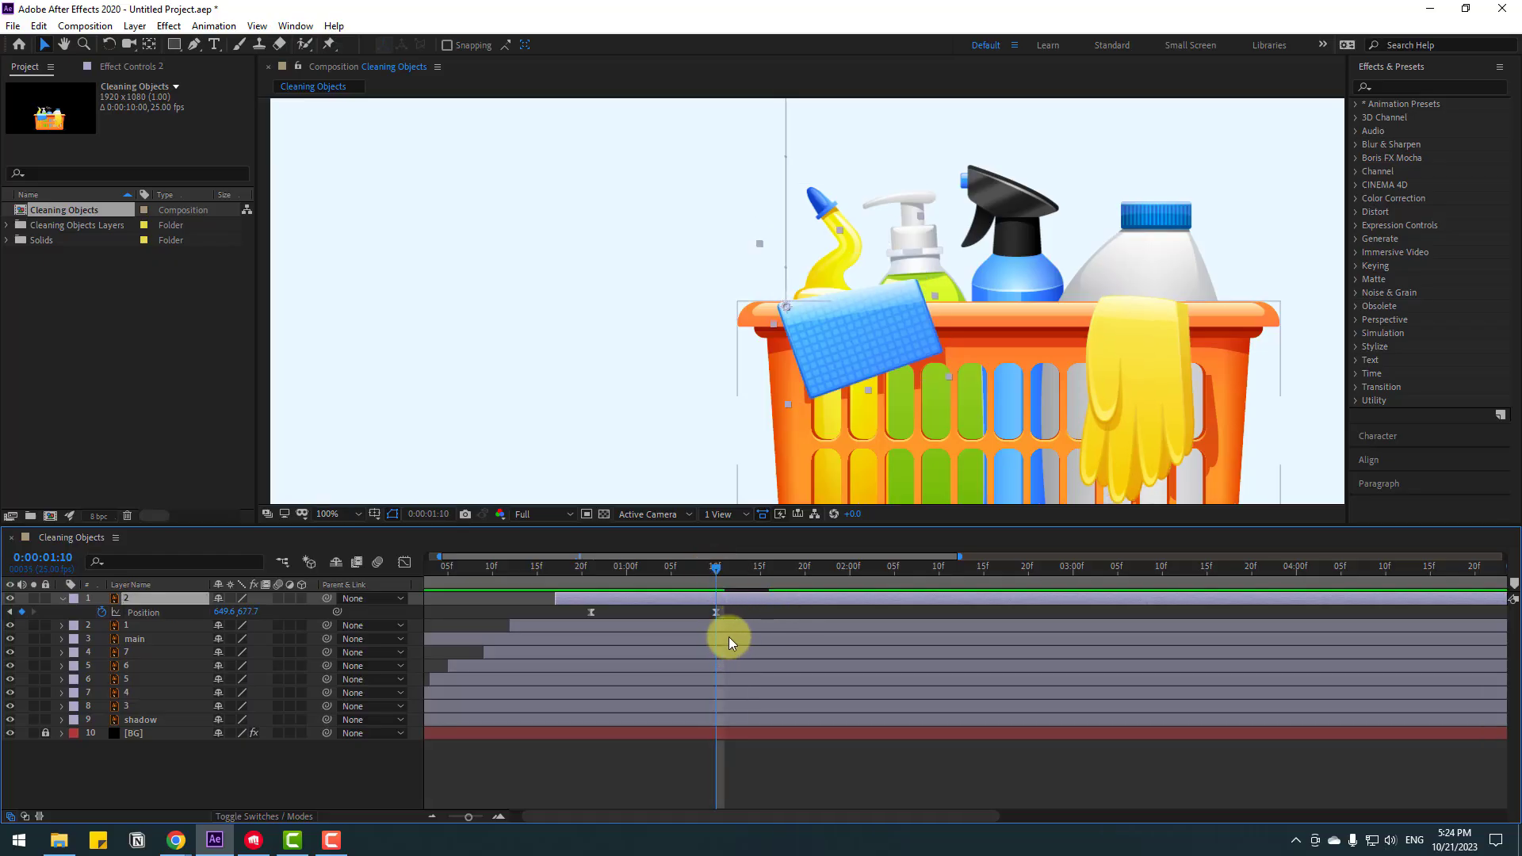
key(u)
key(u)
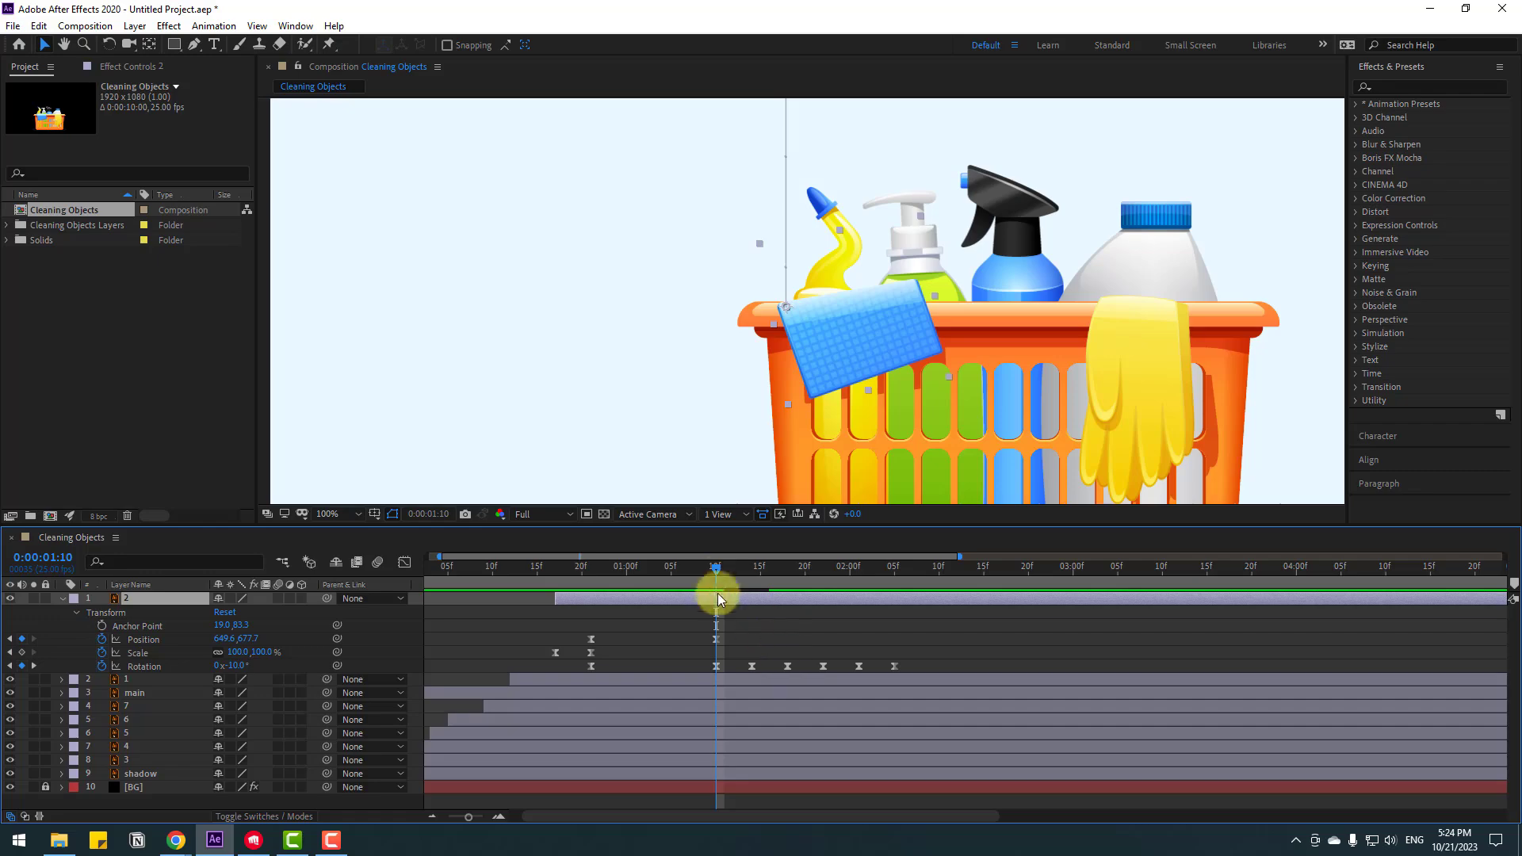
- Shift the cloth's swing Rotation keyframes four frames earlier, starting at 0:00:01:06, and preview the swing
drag(665, 567, 805, 566)
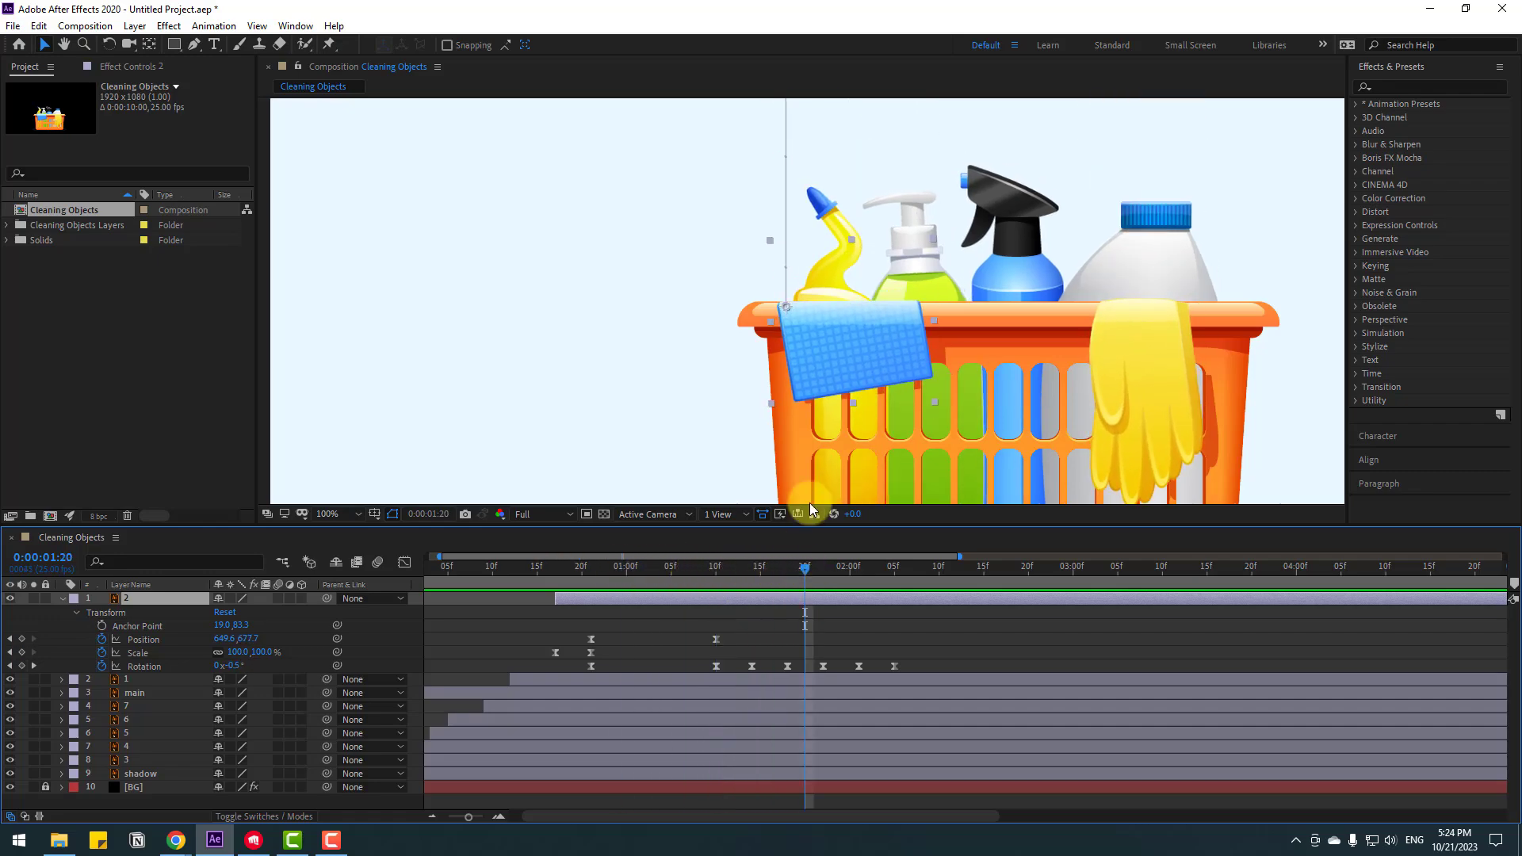
key(comma)
key(space)
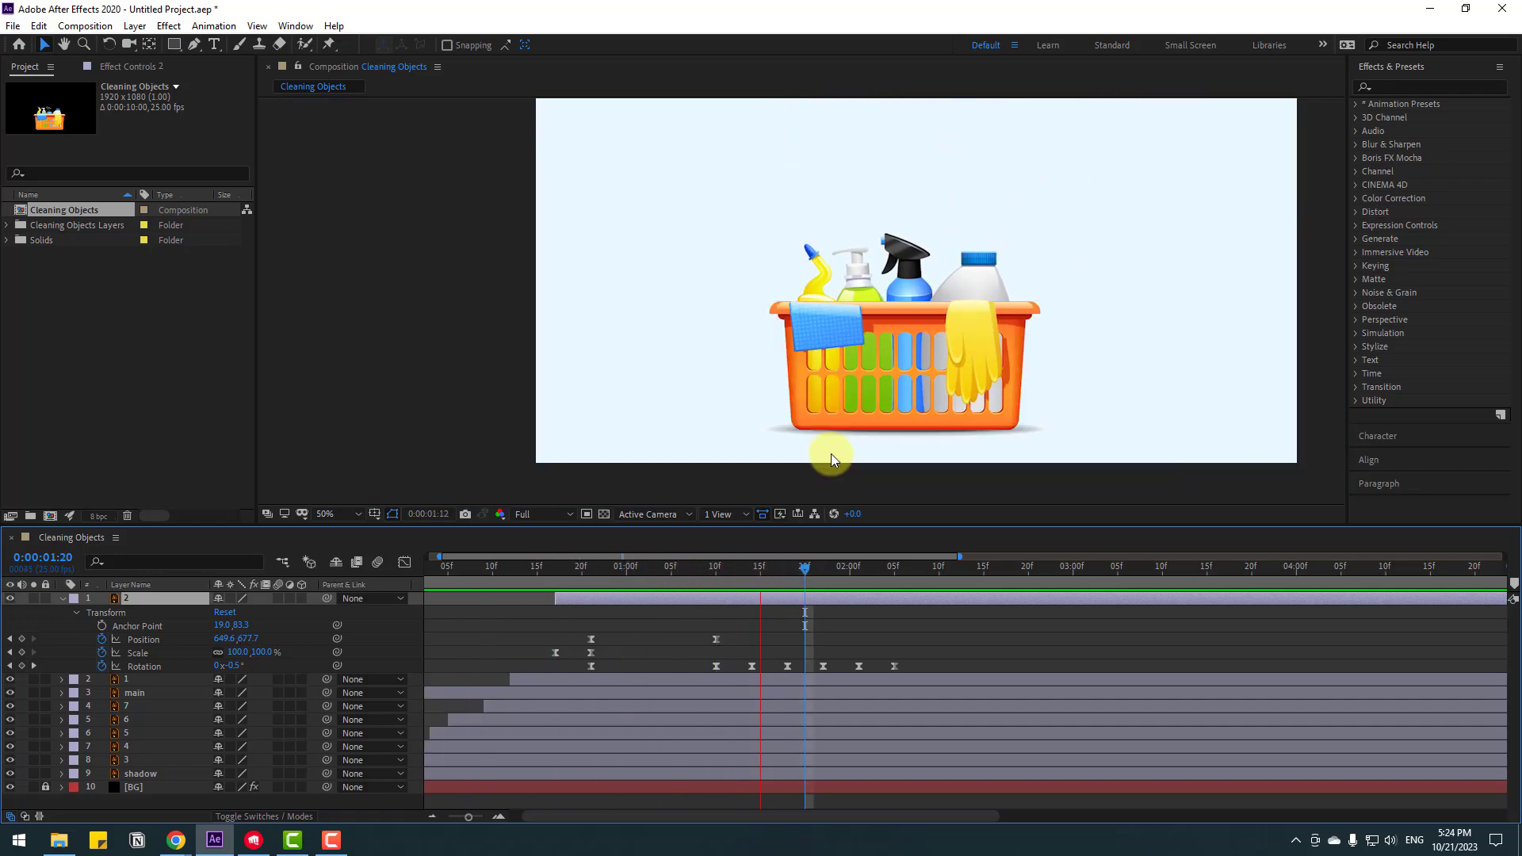
key(space)
drag(735, 567, 680, 666)
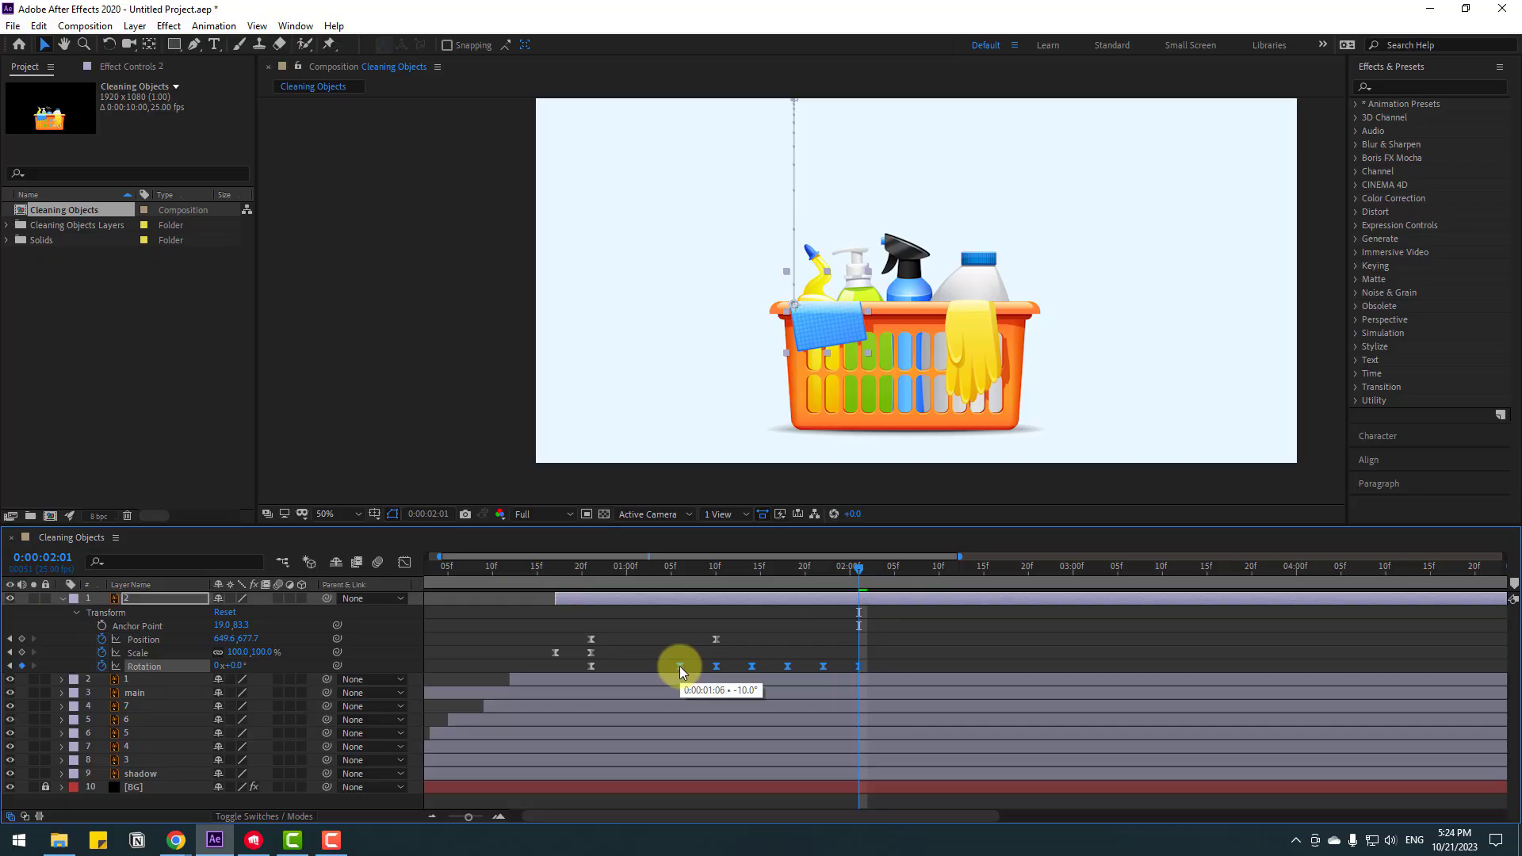
key(space)
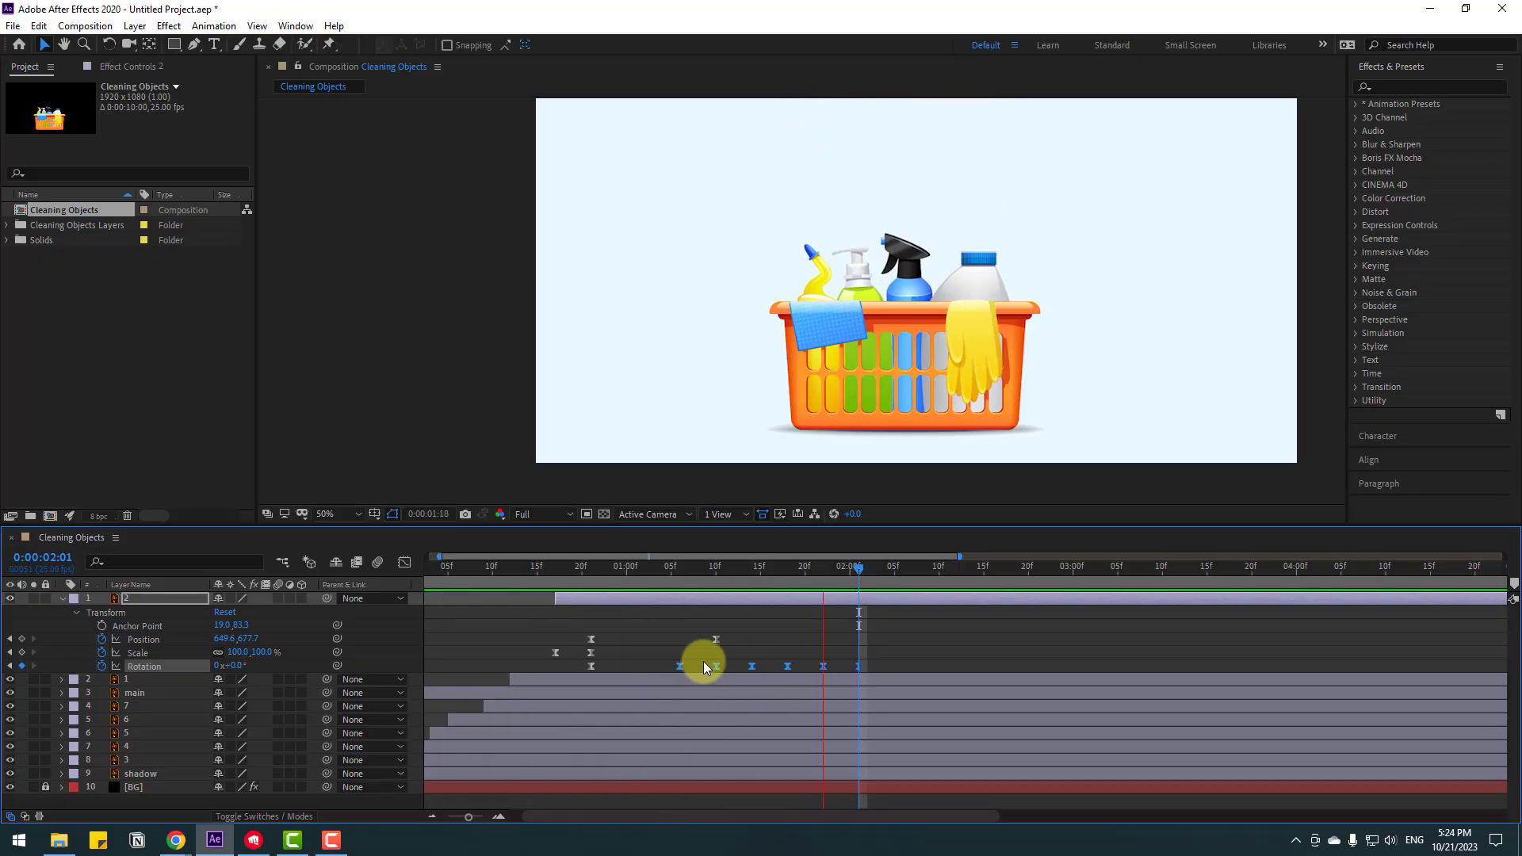
- Slide the cloth layer four frames earlier to start at frame 13, and preview the staggered drop
key(comma)
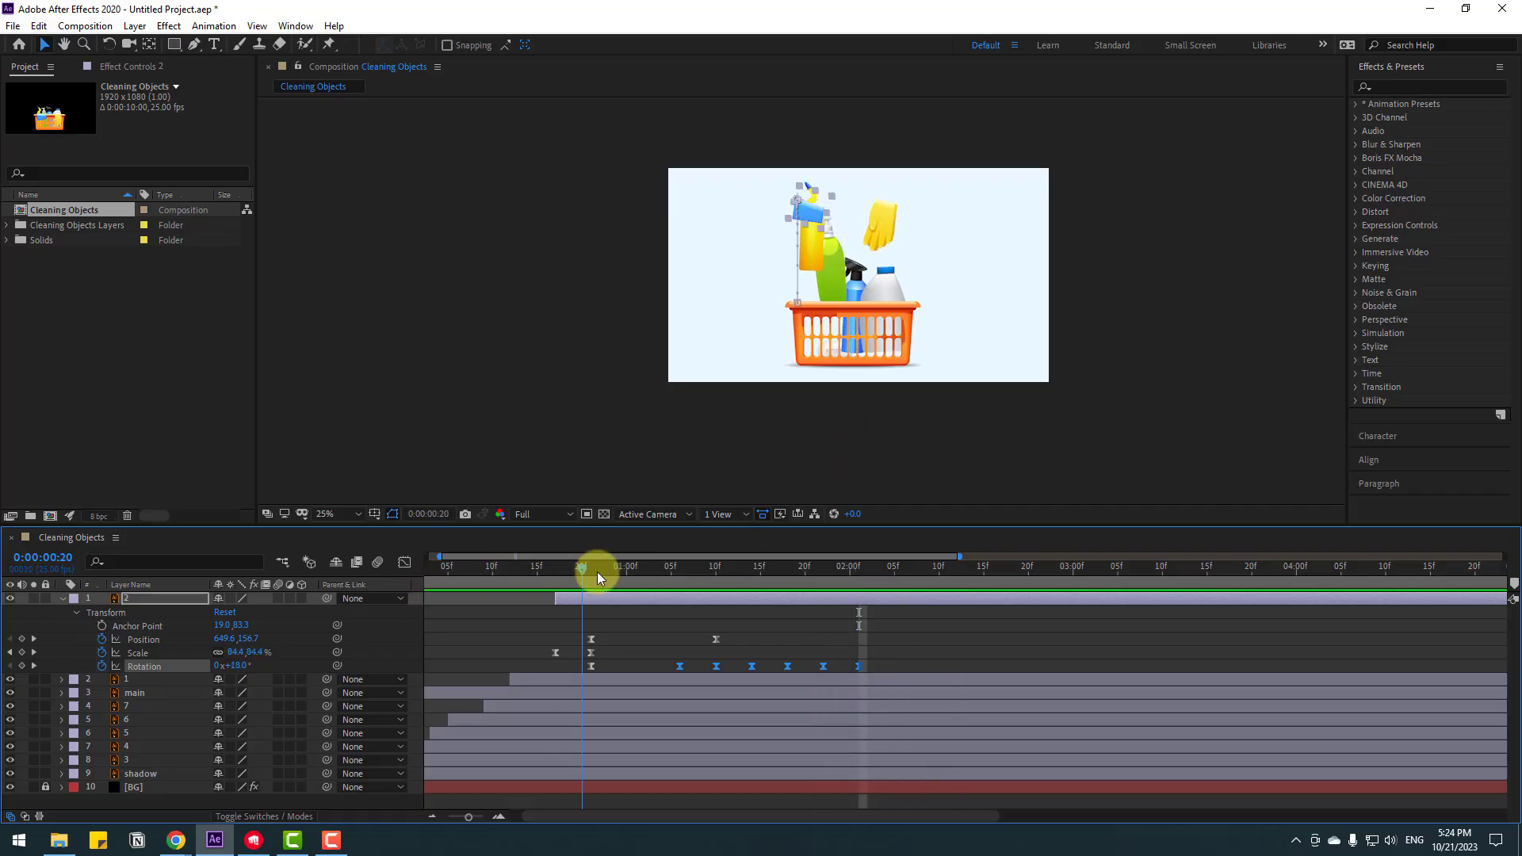
click(698, 572)
click(134, 595)
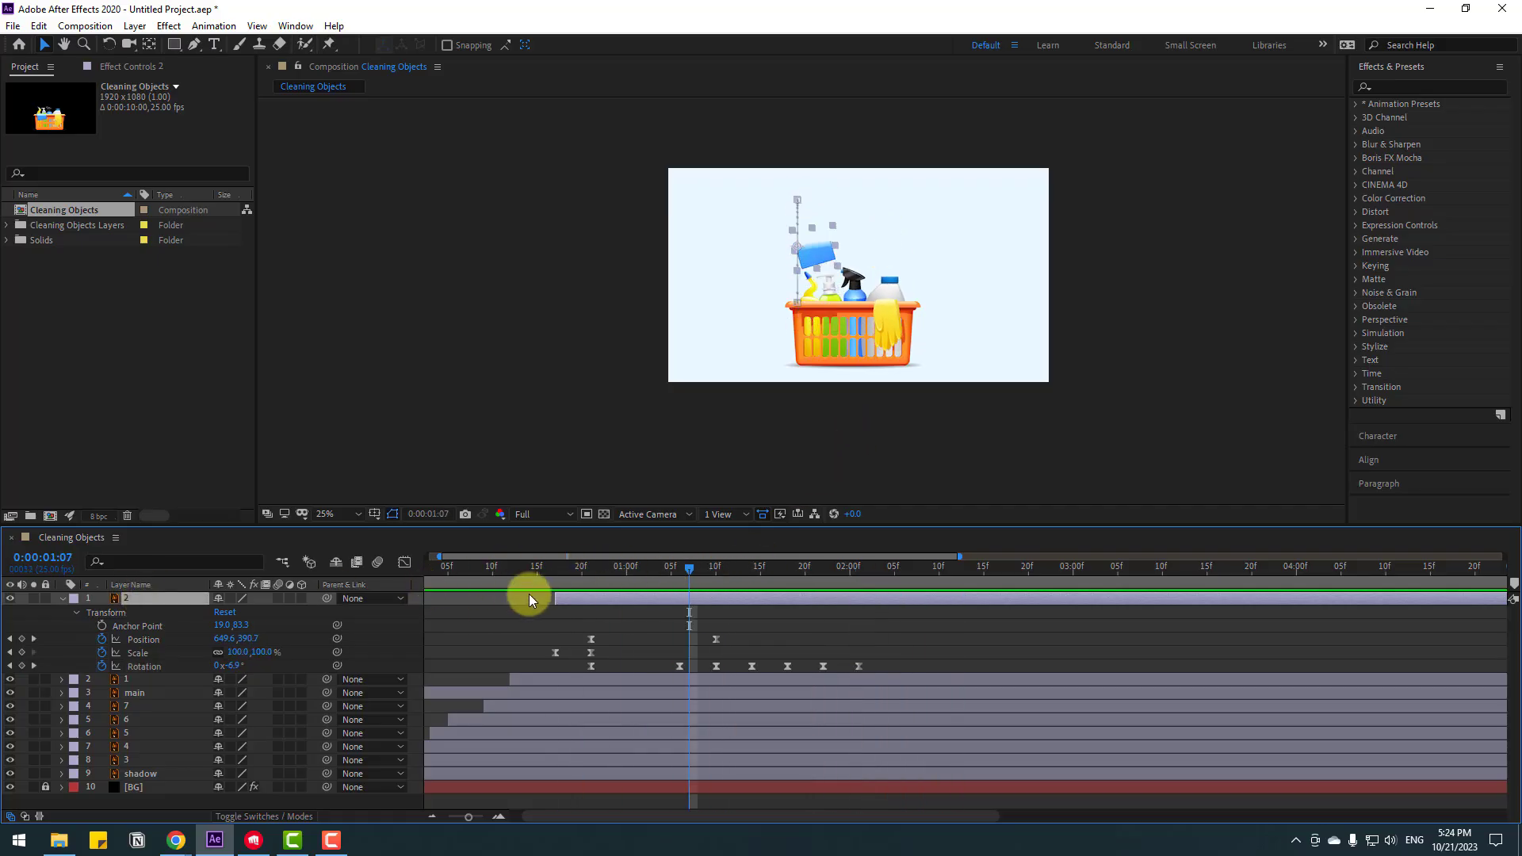
drag(575, 599, 546, 600)
drag(496, 567, 743, 591)
key(space)
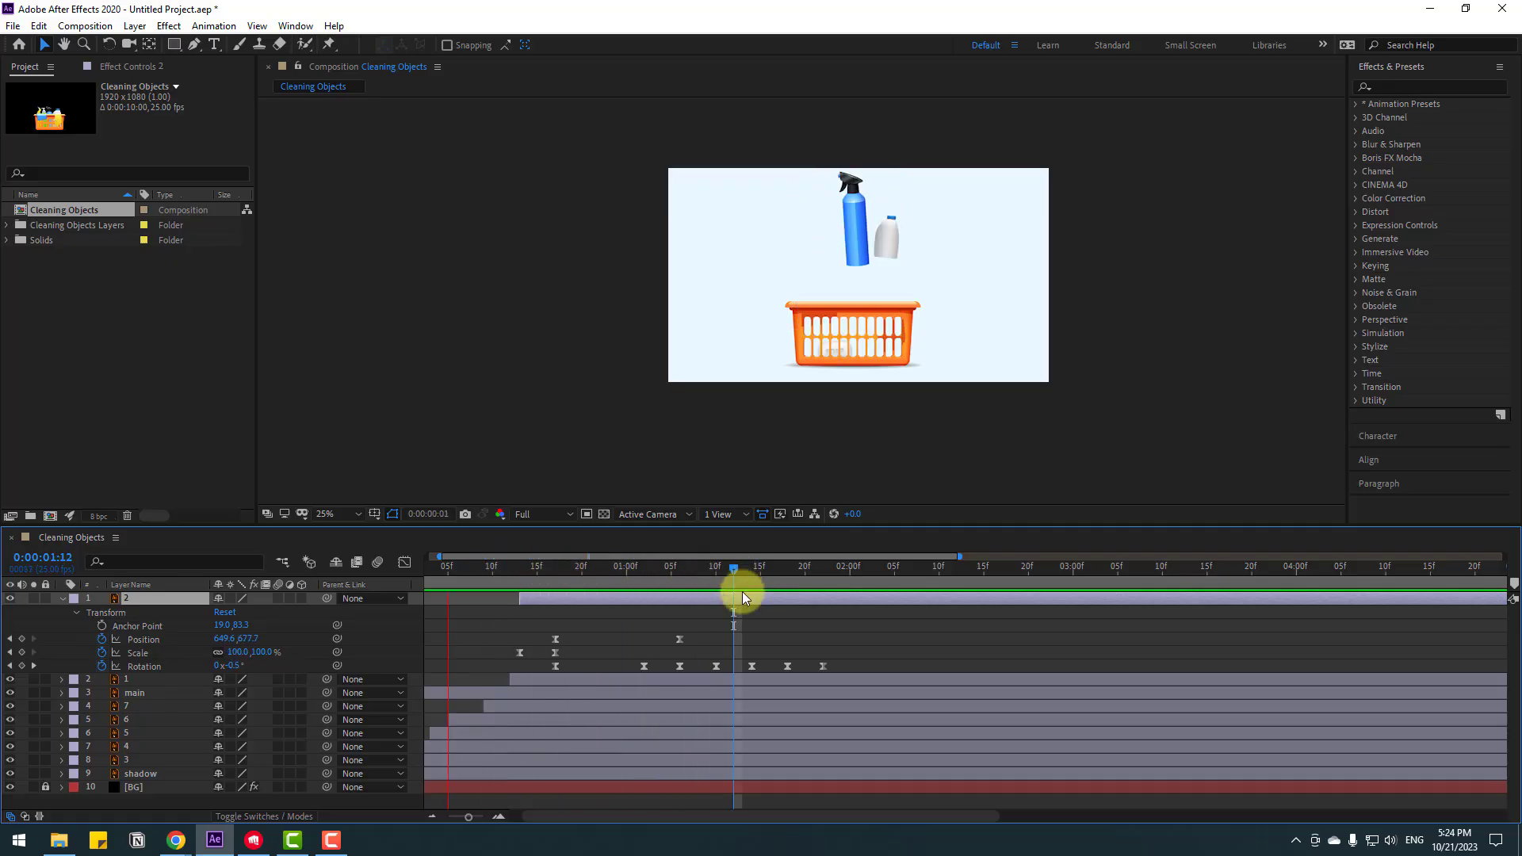
key(space)
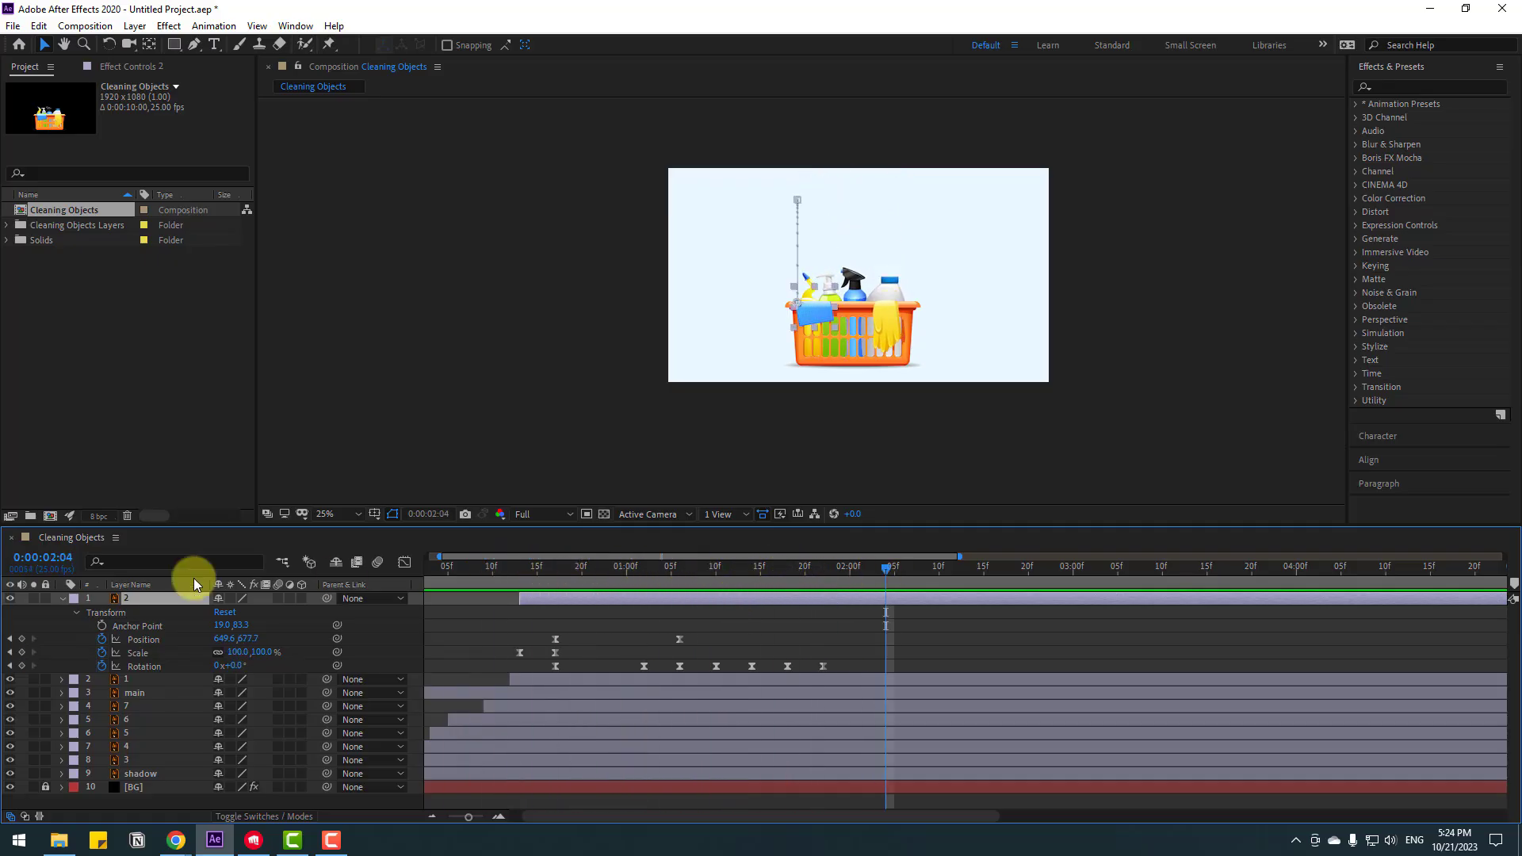
- Collapse the cloth layer and enable motion blur for every layer from 2 down to shadow
click(69, 600)
click(62, 601)
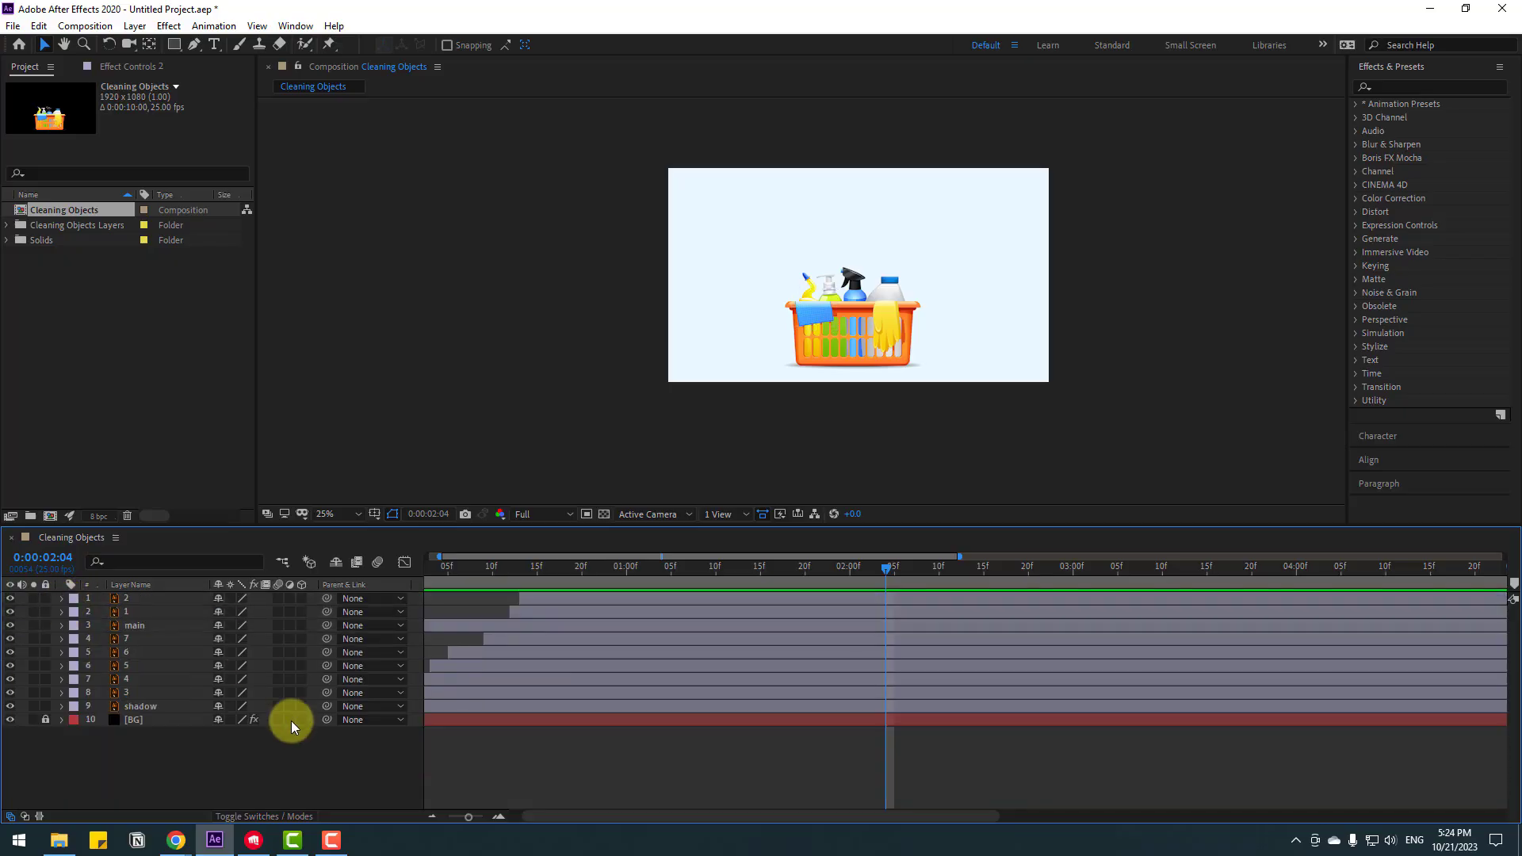
click(132, 704)
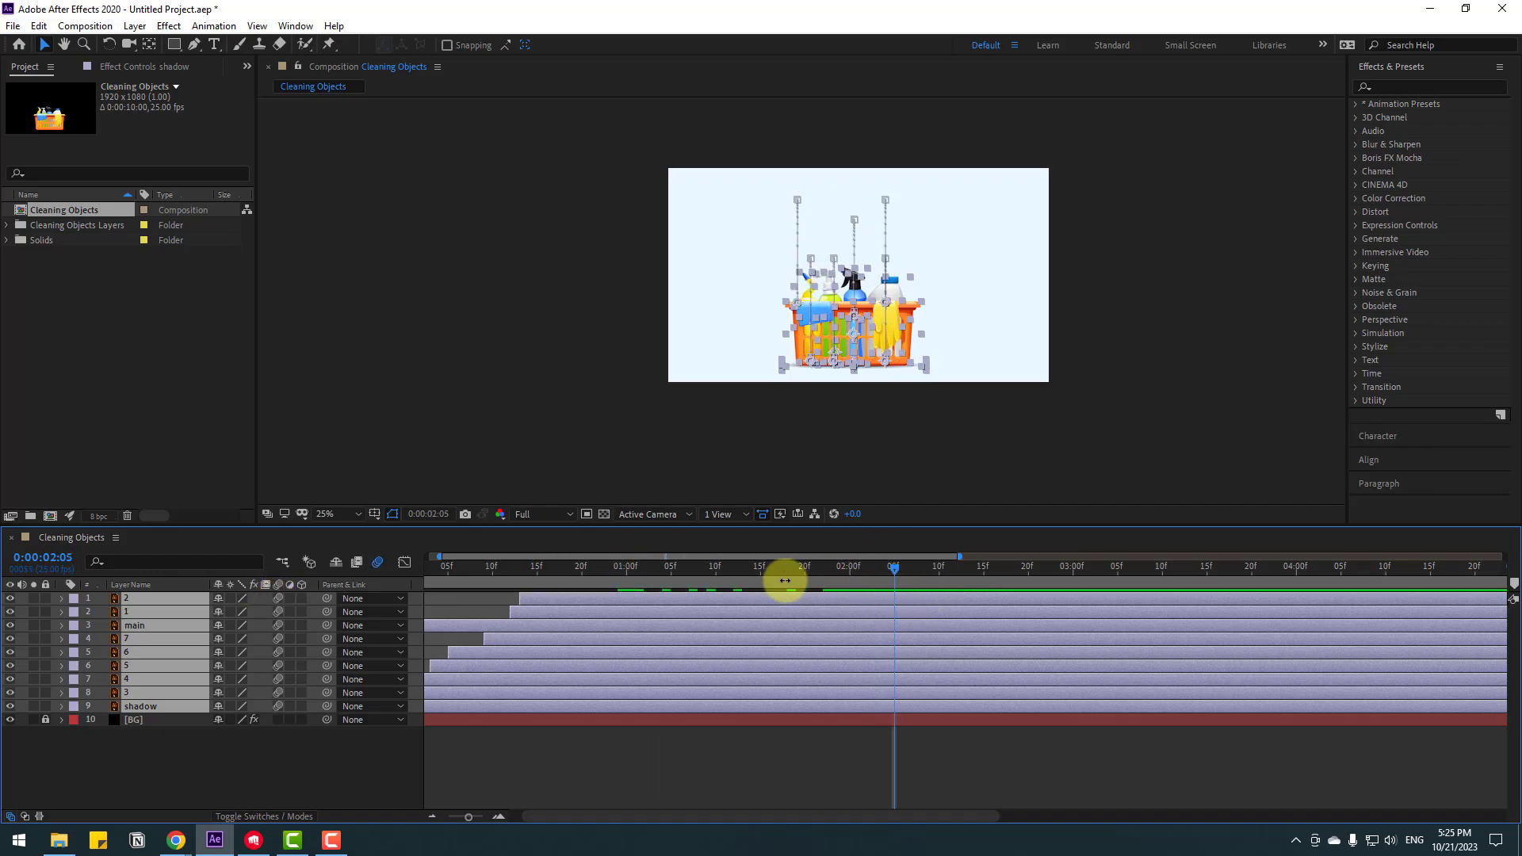
- End the work area at about 0:00:02:05 and preview the whole animation with the composition fitted in view
click(329, 515)
click(343, 547)
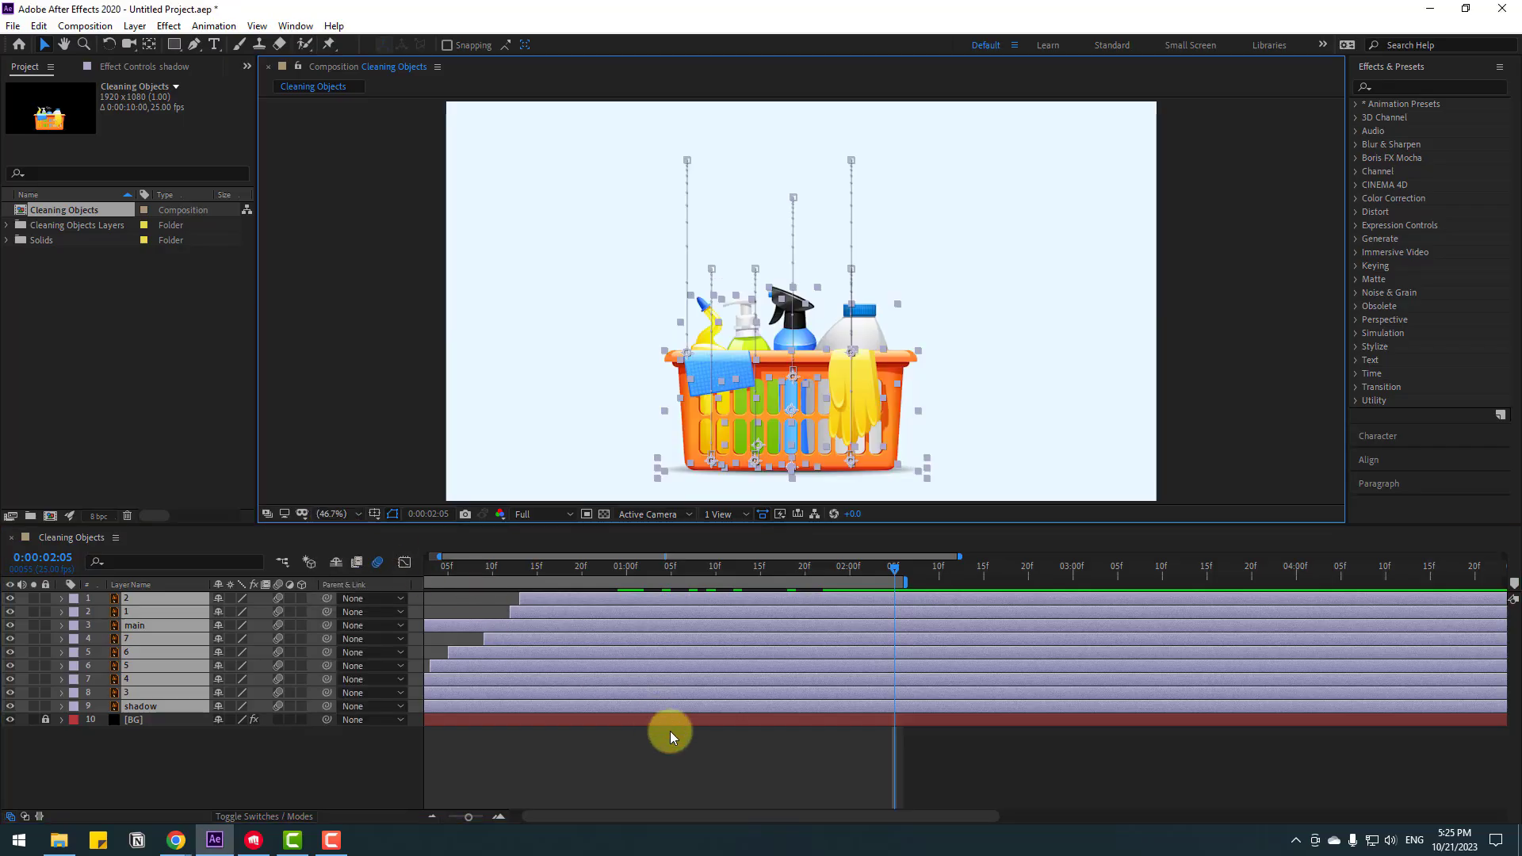
click(666, 769)
key(minus)
key(minus)
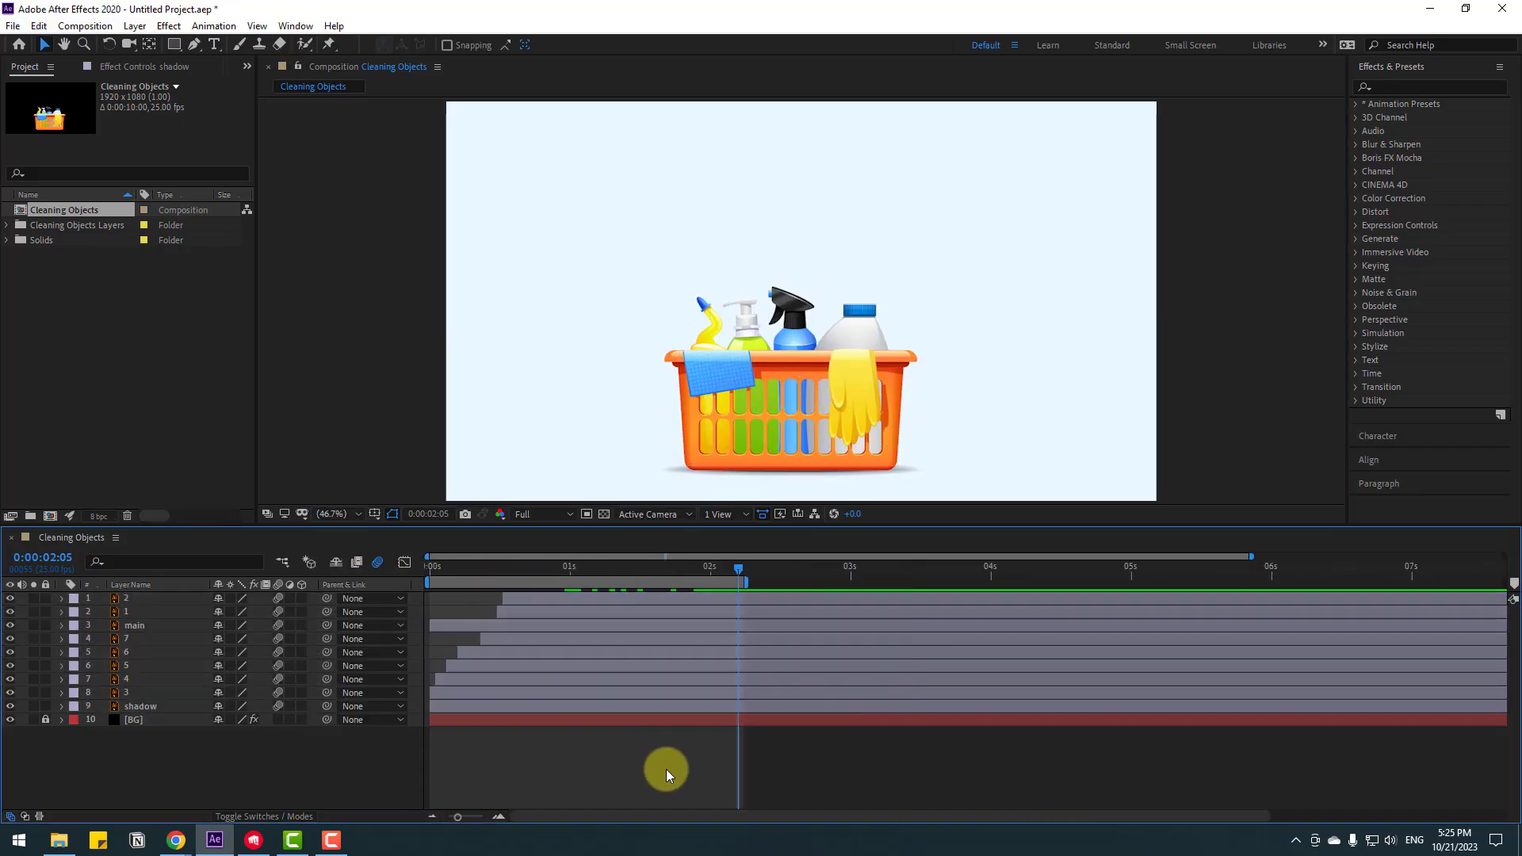
key(space)
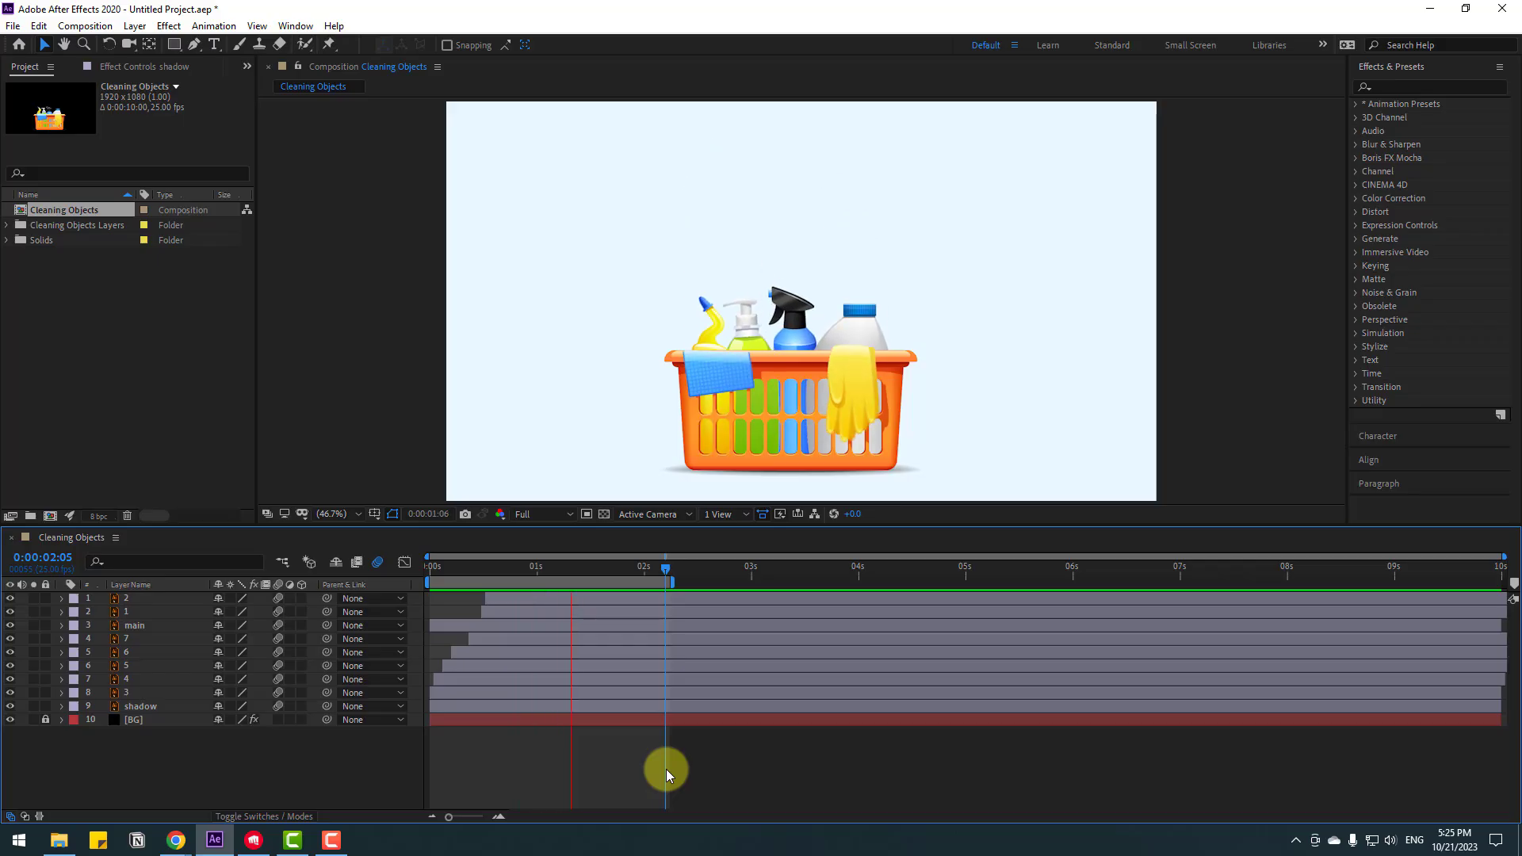